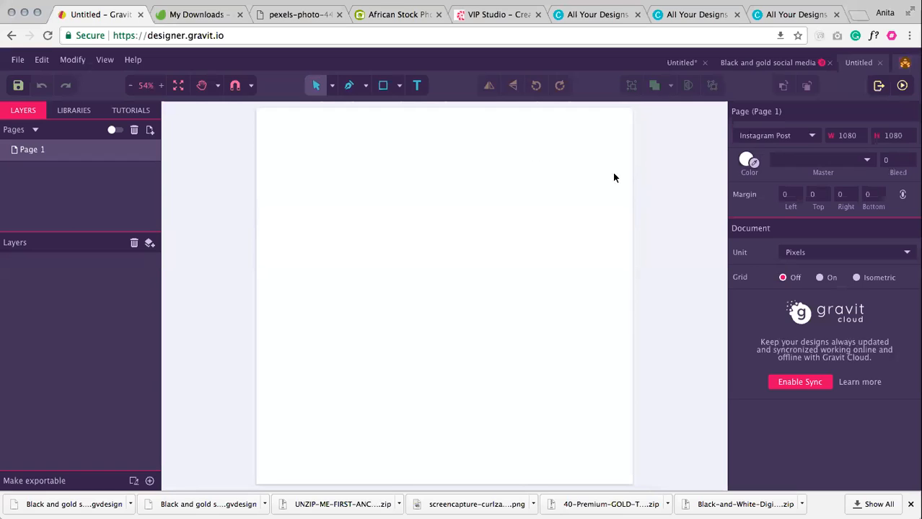
# - Draw a circle about 252 px in diameter in the upper-left area of the page
pyautogui.click(399, 86)
pyautogui.click(406, 132)
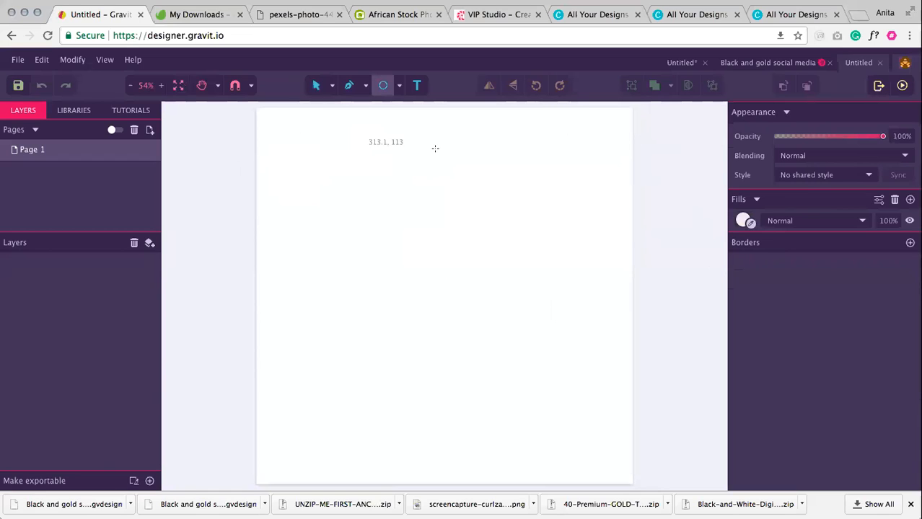
pyautogui.click(388, 87)
pyautogui.click(398, 86)
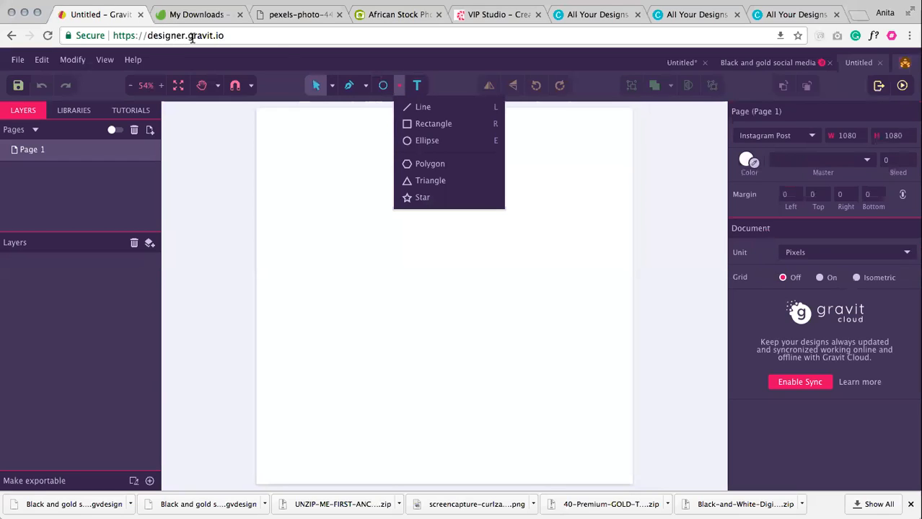
pyautogui.click(396, 86)
pyautogui.click(397, 86)
pyautogui.click(408, 142)
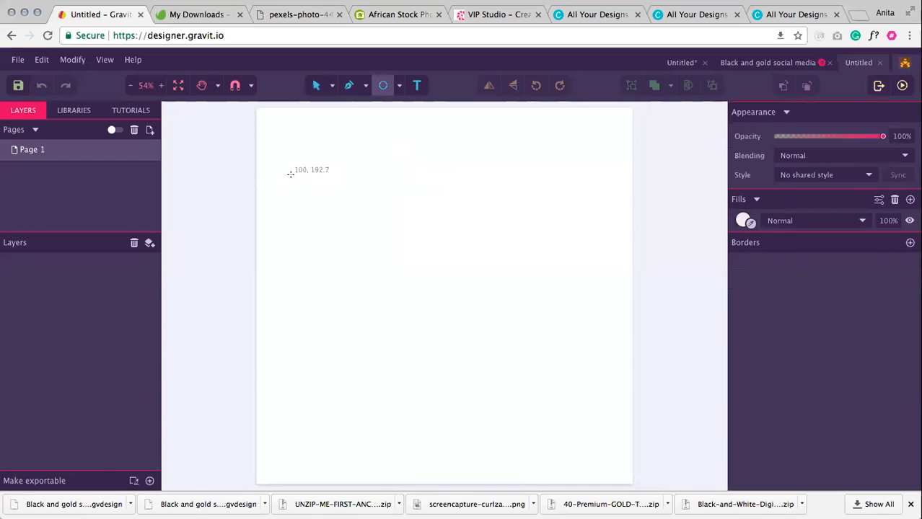
pyautogui.moveTo(286, 153); pyautogui.dragTo(338, 241)
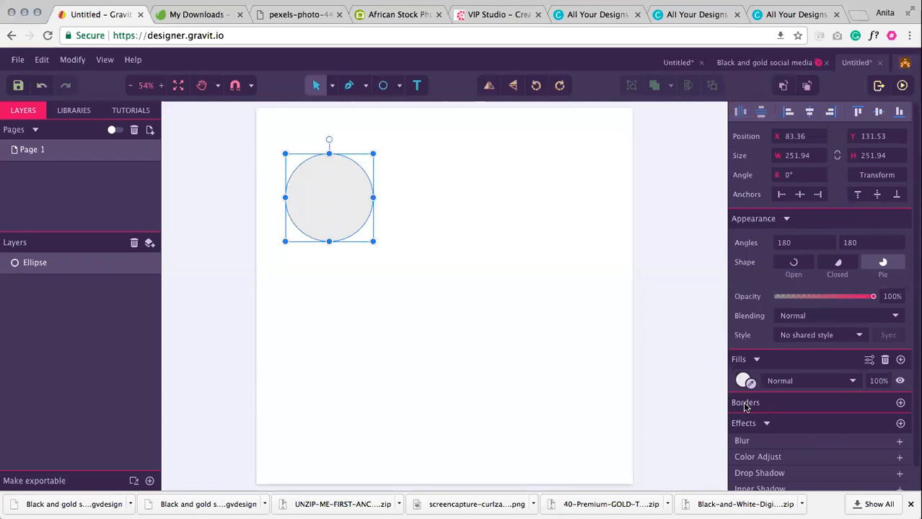
# - Change the circle's fill color to solid black
pyautogui.scroll(-2, 782, 355)
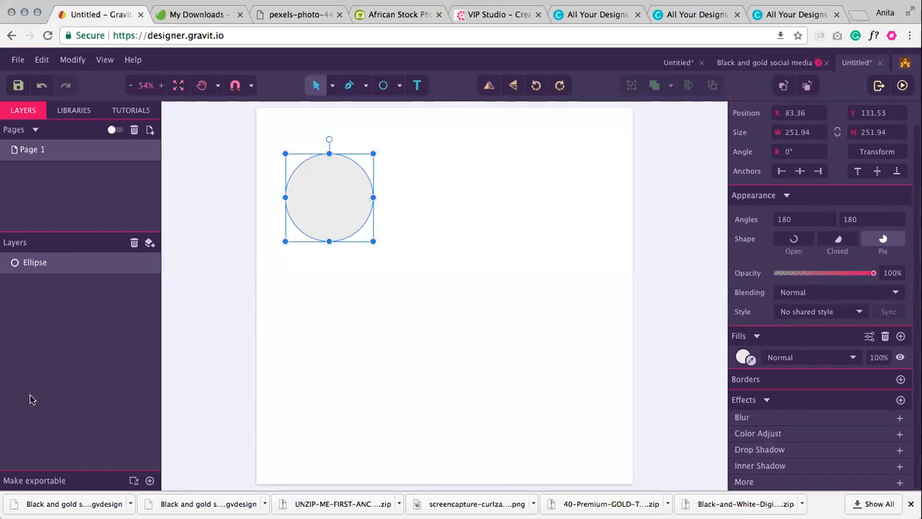
pyautogui.click(741, 358)
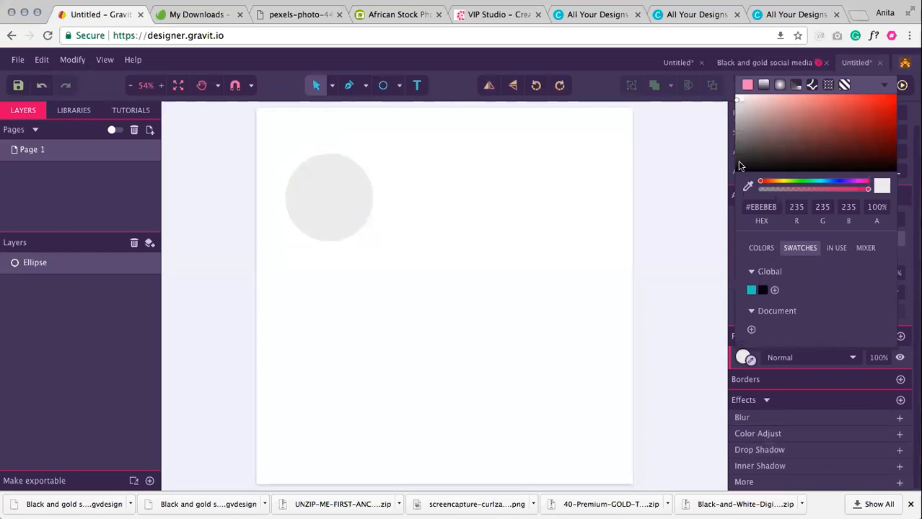
pyautogui.moveTo(752, 146); pyautogui.dragTo(725, 185)
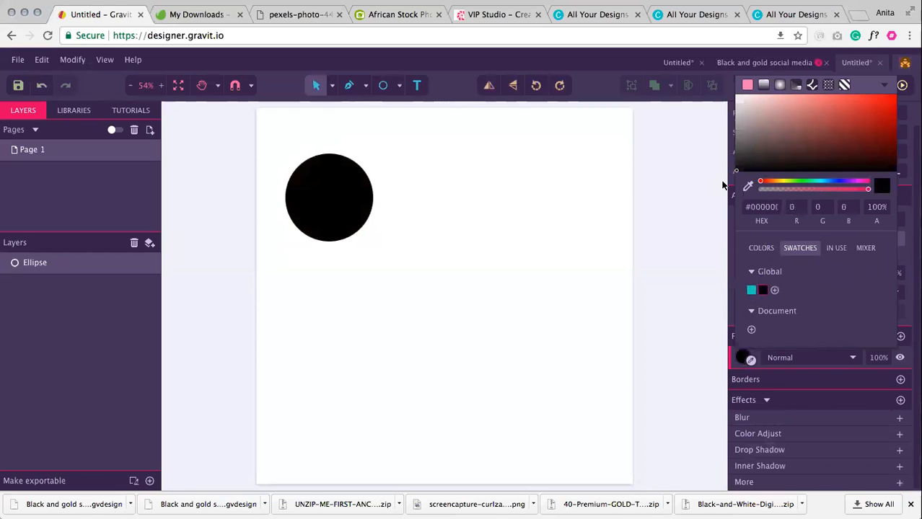
# - Make two copies of the black circle and place them beside it to form a row of three
pyautogui.click(323, 189)
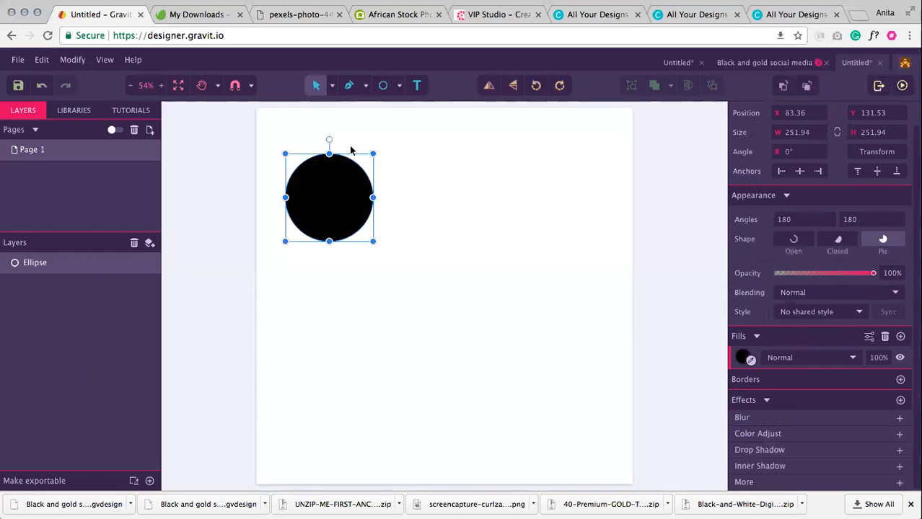
pyautogui.press('super+c')
pyautogui.press('super+v')
pyautogui.moveTo(465, 297); pyautogui.dragTo(440, 193)
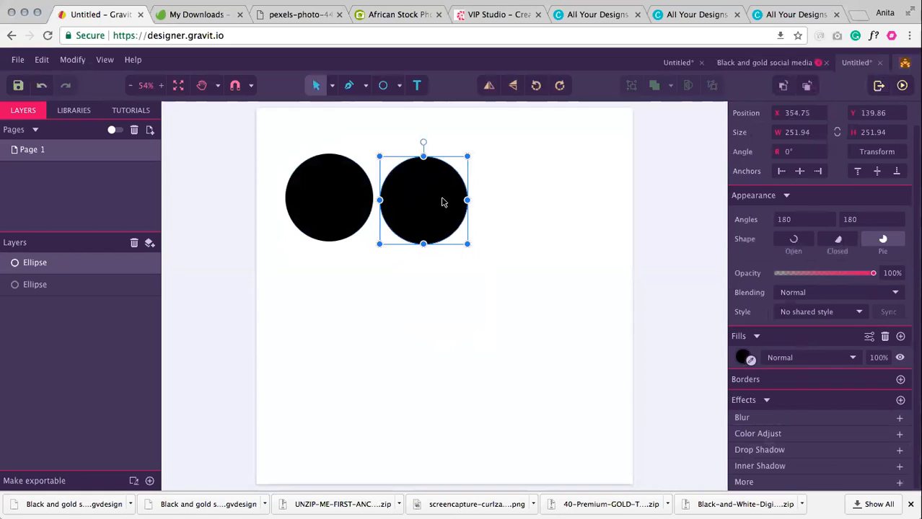
pyautogui.press('super+d')
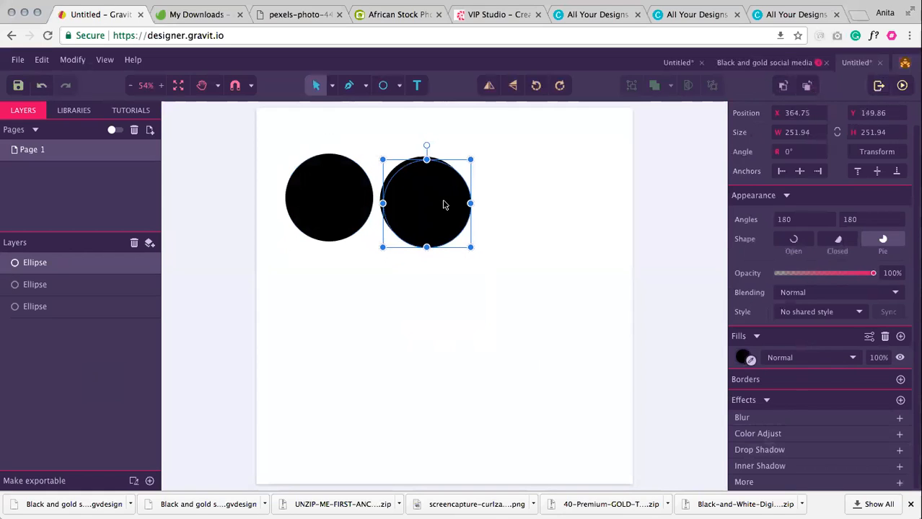
pyautogui.moveTo(443, 205); pyautogui.dragTo(547, 182)
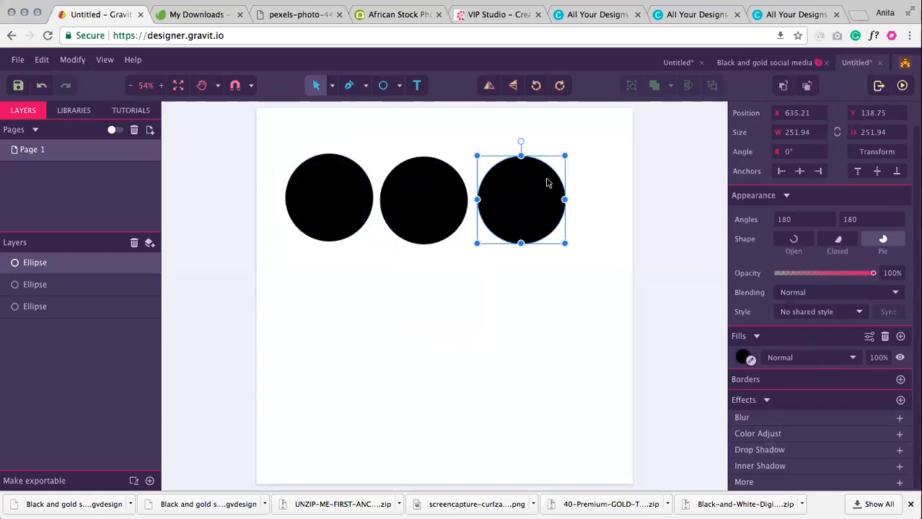
# - Move the leftmost circle slightly left, to about X 59 px
pyautogui.click(72, 59)
pyautogui.moveTo(43, 61)
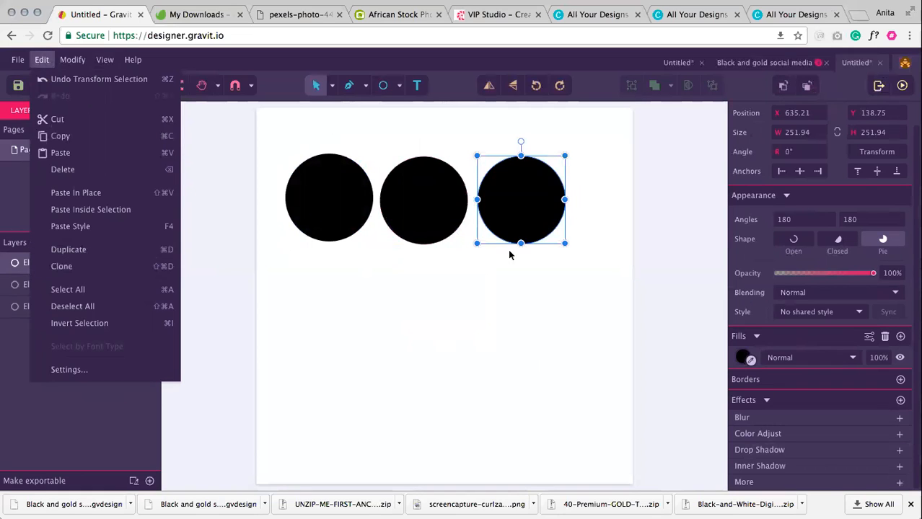
pyautogui.click(322, 194)
pyautogui.moveTo(322, 194); pyautogui.dragTo(313, 197)
# - Try aligning all three circles on their horizontal centers, and undo the alignment
pyautogui.moveTo(250, 170); pyautogui.dragTo(542, 198)
pyautogui.click(809, 112)
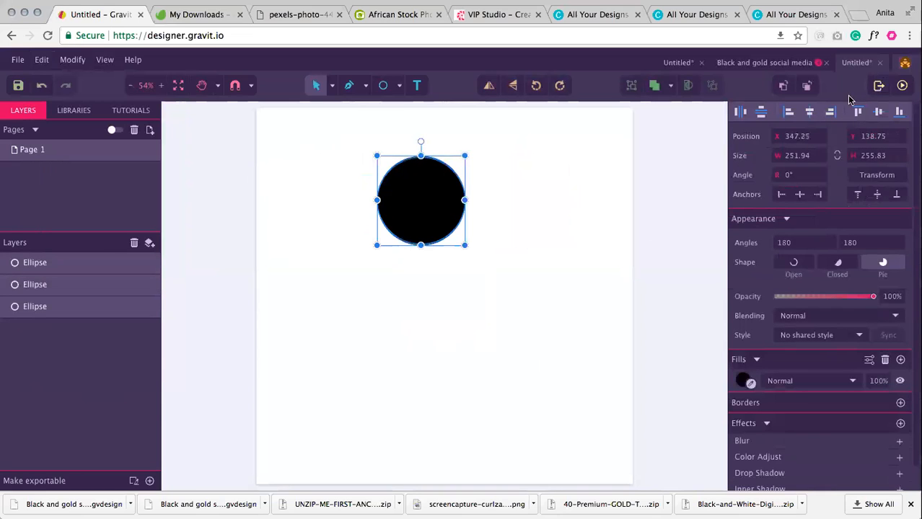
pyautogui.click(42, 85)
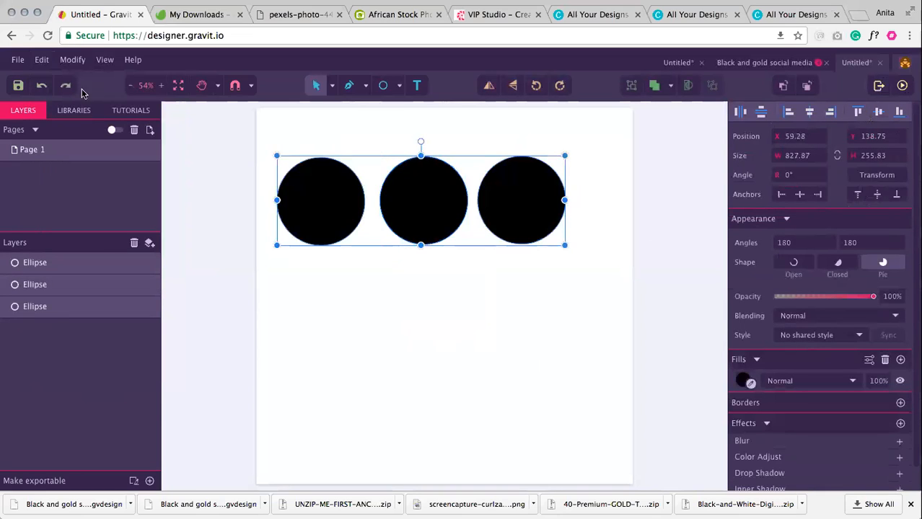
# - Shift the row of three circles right toward the page's center and nudge each circle to adjust the gaps
pyautogui.moveTo(447, 195); pyautogui.dragTo(471, 200)
pyautogui.click(681, 185)
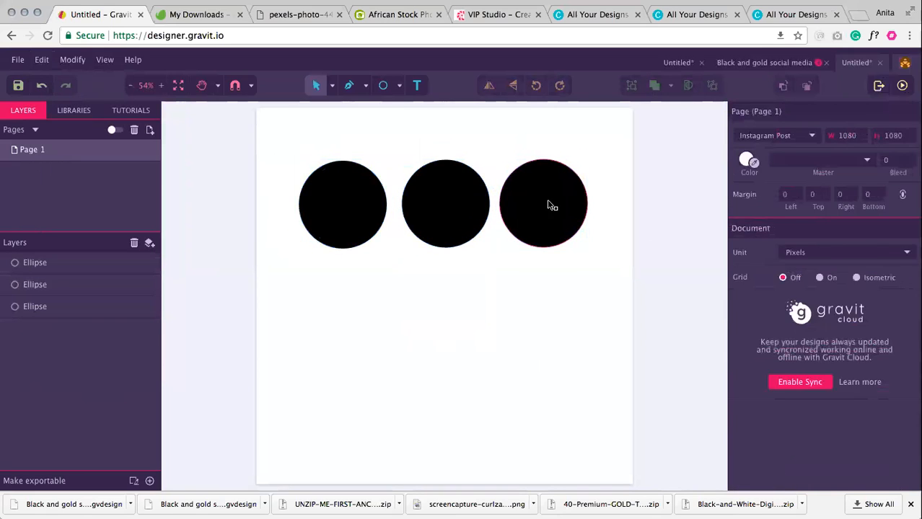
pyautogui.moveTo(546, 205); pyautogui.dragTo(553, 205)
pyautogui.moveTo(465, 197); pyautogui.dragTo(471, 197)
pyautogui.click(367, 200)
pyautogui.moveTo(366, 202); pyautogui.dragTo(373, 202)
# - Center the middle circle horizontally on the page and place the outer circles at about X 133 px and X 693 px
pyautogui.click(463, 210)
pyautogui.click(809, 111)
pyautogui.moveTo(577, 214); pyautogui.dragTo(568, 211)
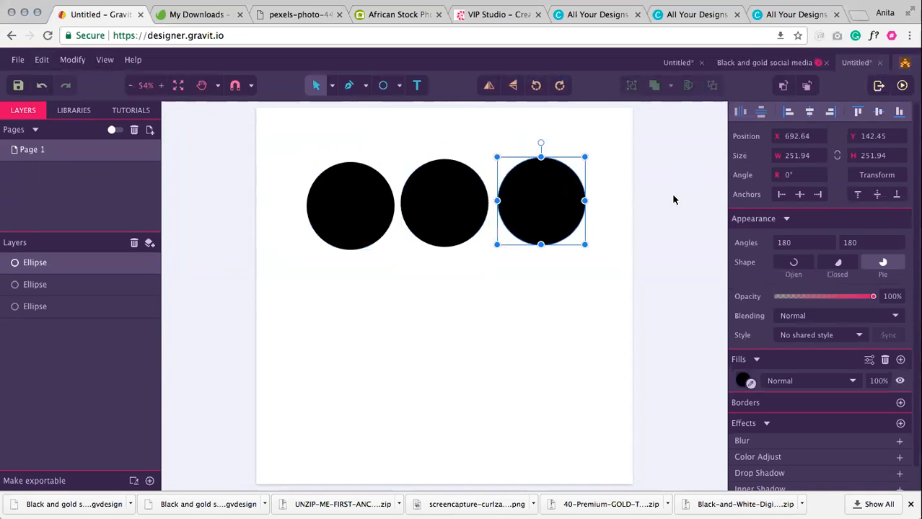
pyautogui.moveTo(345, 200); pyautogui.dragTo(342, 200)
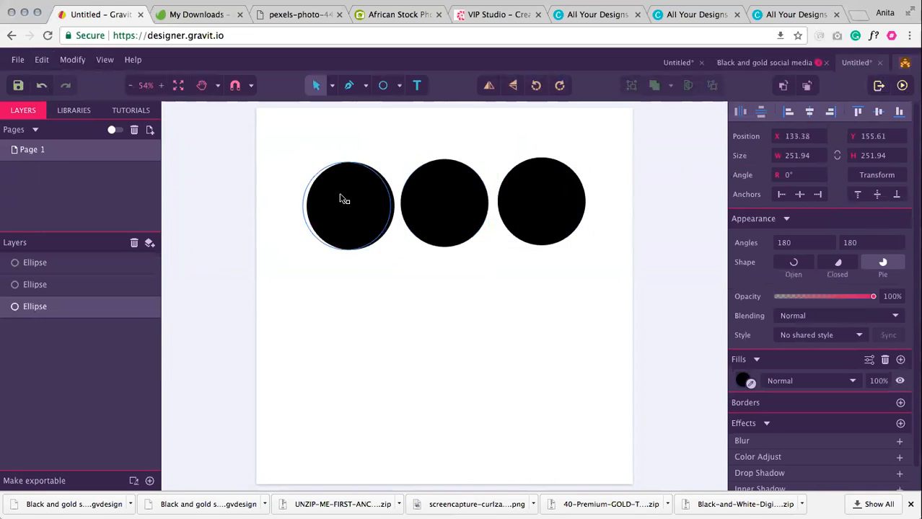
# - Distribute the three circles evenly, both horizontally and vertically
pyautogui.keyDown('shift'); pyautogui.click(438, 205); pyautogui.keyUp('shift')
pyautogui.keyDown('shift'); pyautogui.click(552, 207); pyautogui.keyUp('shift')
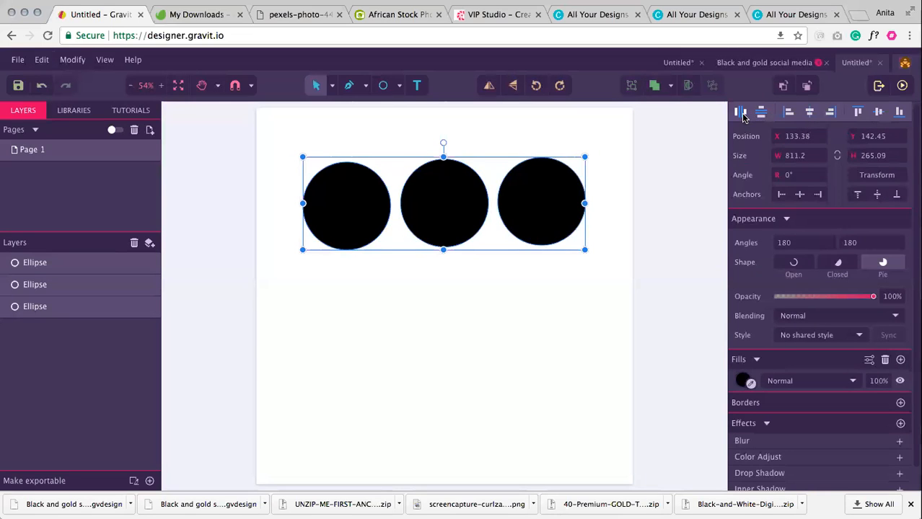
pyautogui.click(743, 116)
pyautogui.click(759, 114)
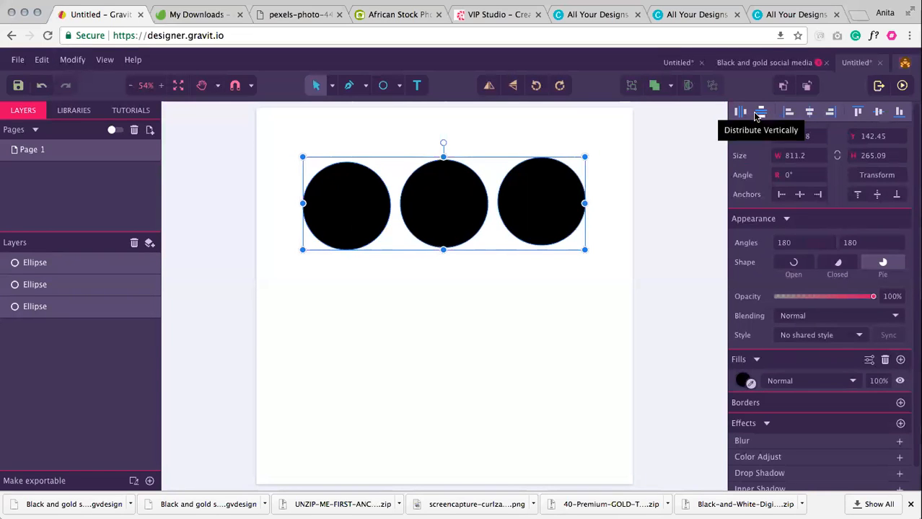
pyautogui.click(628, 191)
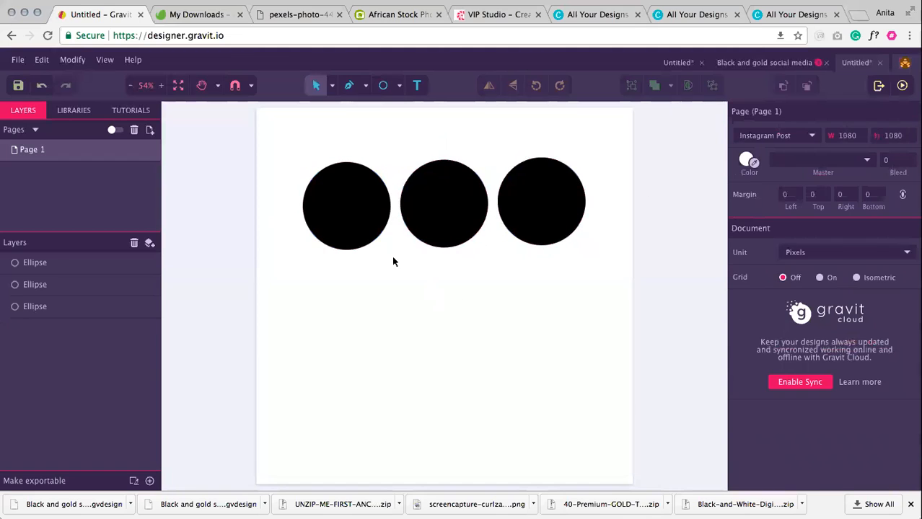
# - Fill the middle circle with white (#FFFFFF) and add a thin black border around it
pyautogui.click(437, 193)
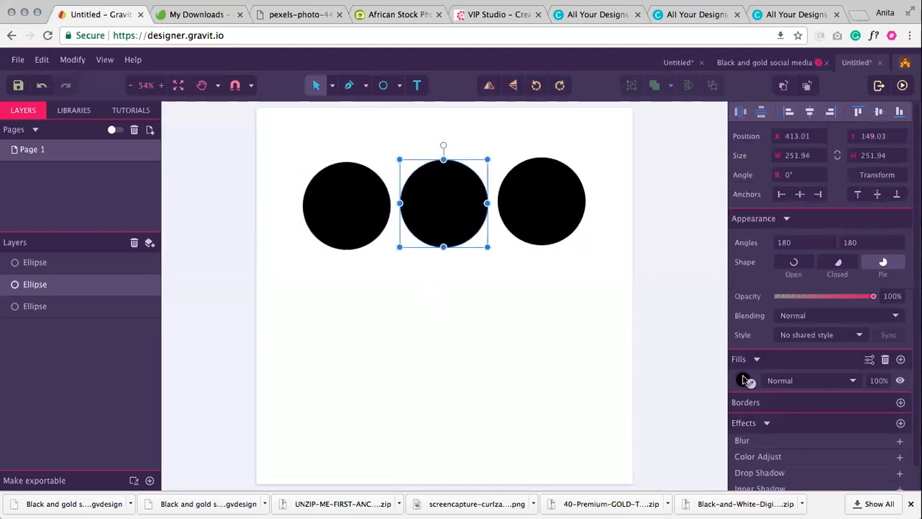
pyautogui.click(743, 380)
pyautogui.moveTo(764, 175); pyautogui.dragTo(711, 96)
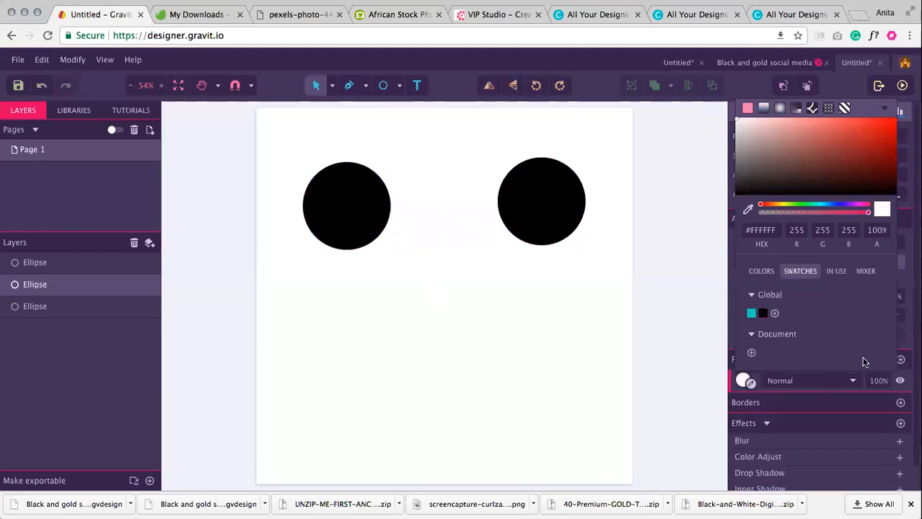
pyautogui.click(755, 403)
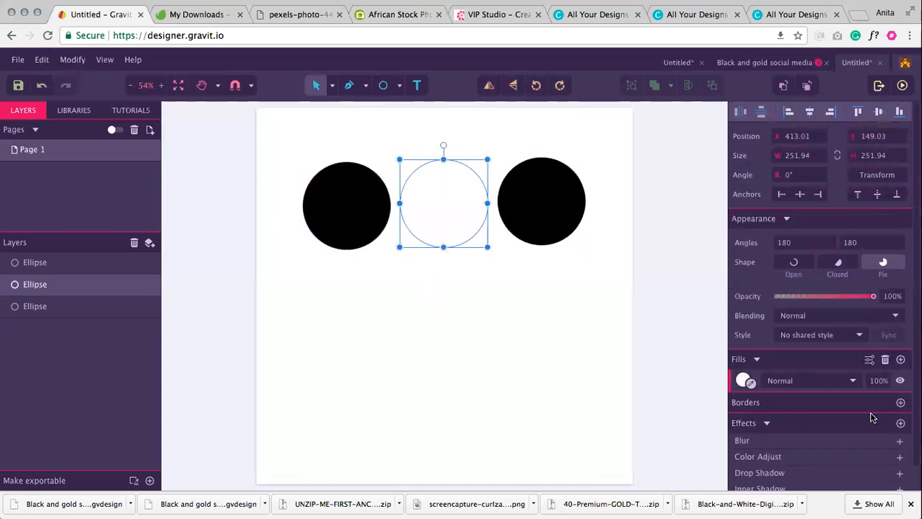
pyautogui.click(900, 403)
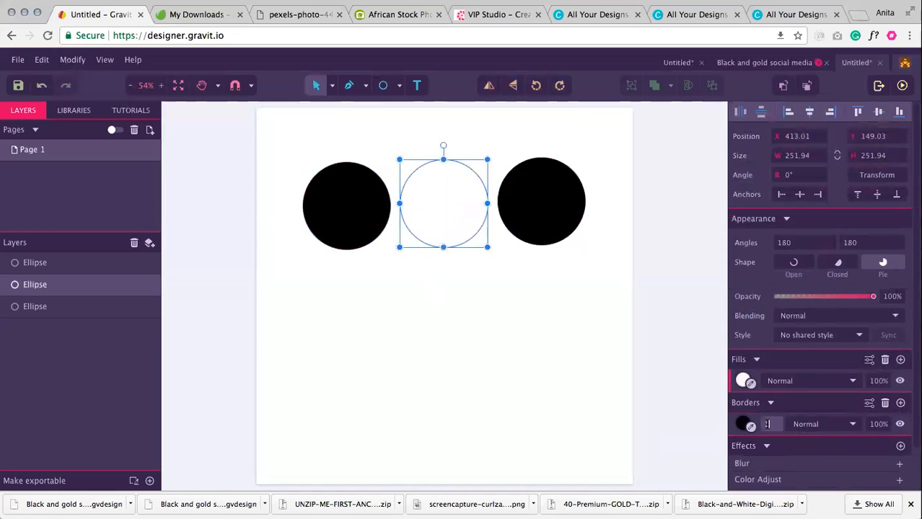
pyautogui.click(564, 358)
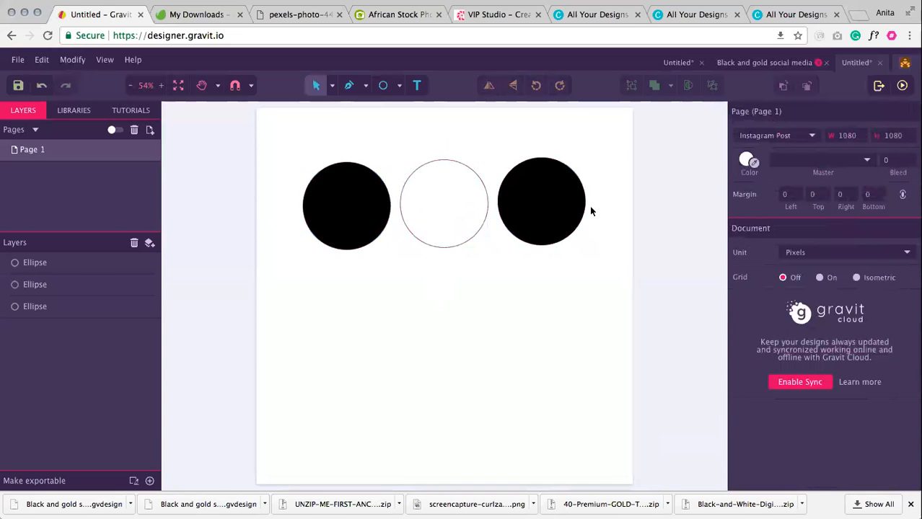
# - Give the right circle an image fill using mediumstripes.jpg from the NO NAME drive
pyautogui.click(568, 195)
pyautogui.click(746, 380)
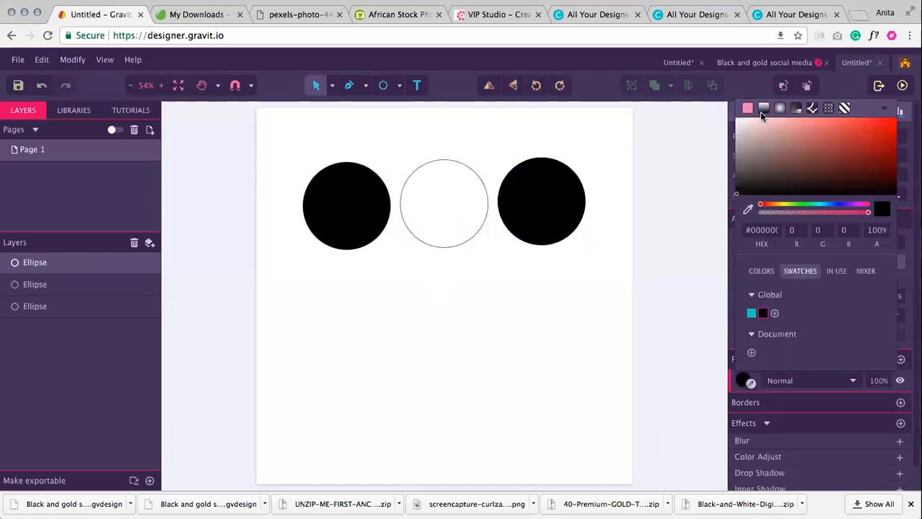
pyautogui.click(811, 108)
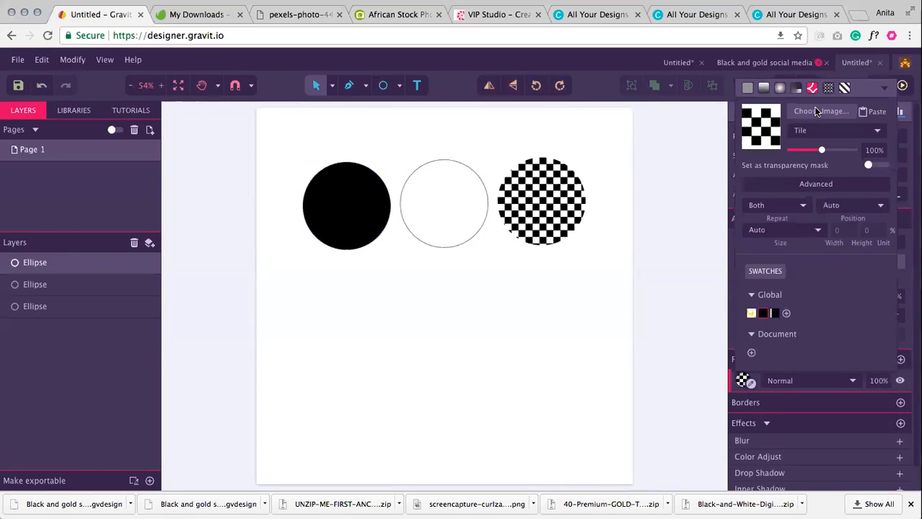
pyautogui.click(815, 113)
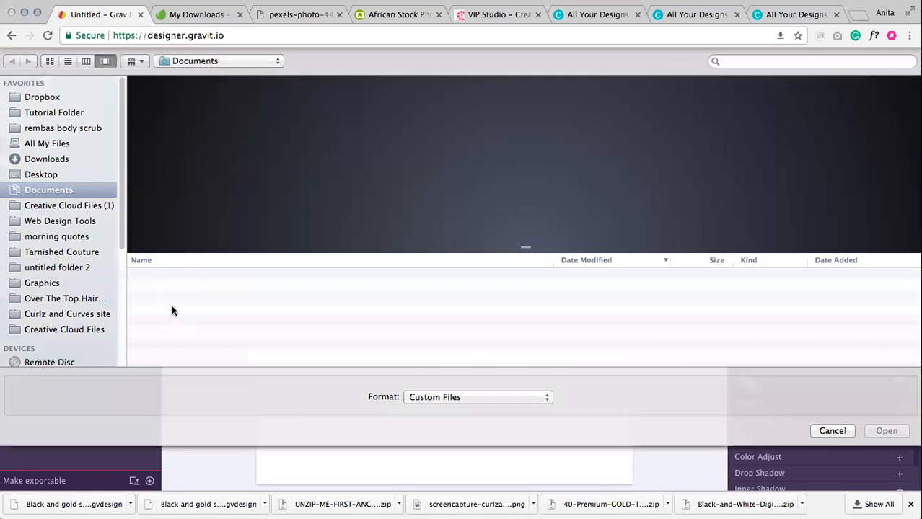
pyautogui.scroll(-3, 64, 337)
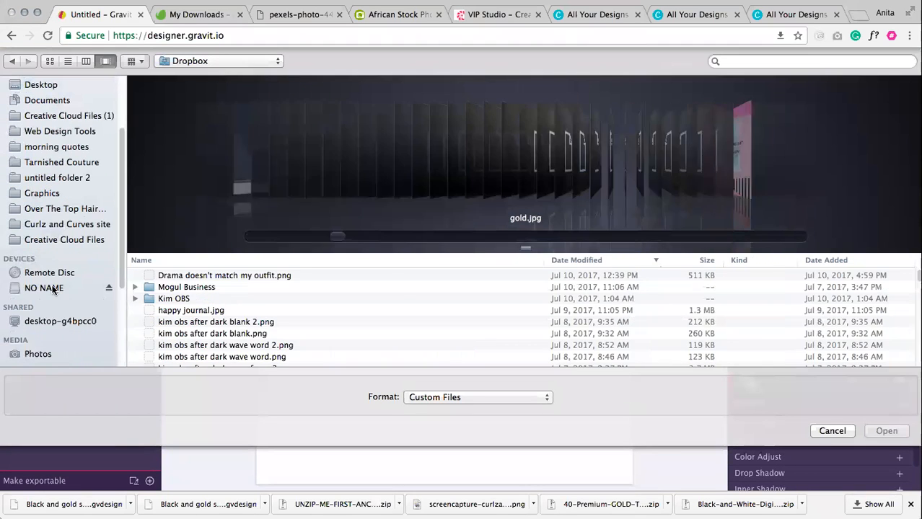
pyautogui.click(45, 288)
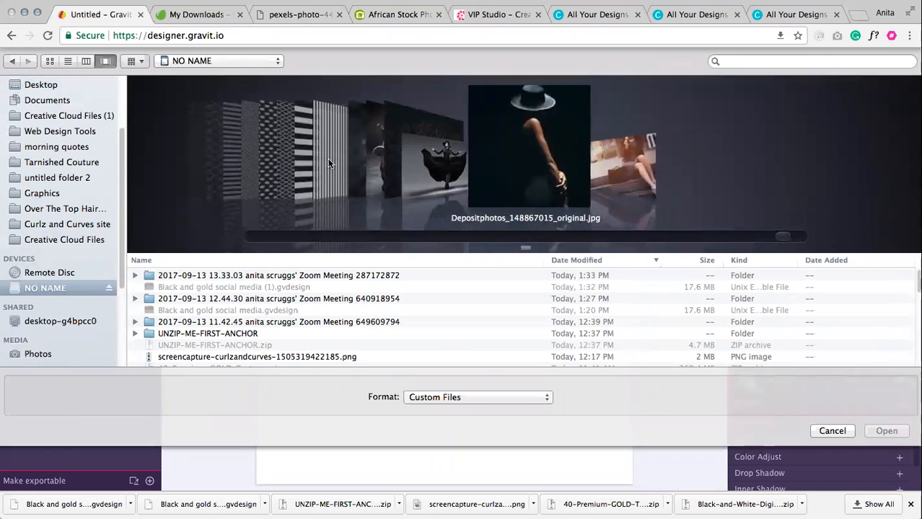
pyautogui.click(329, 162)
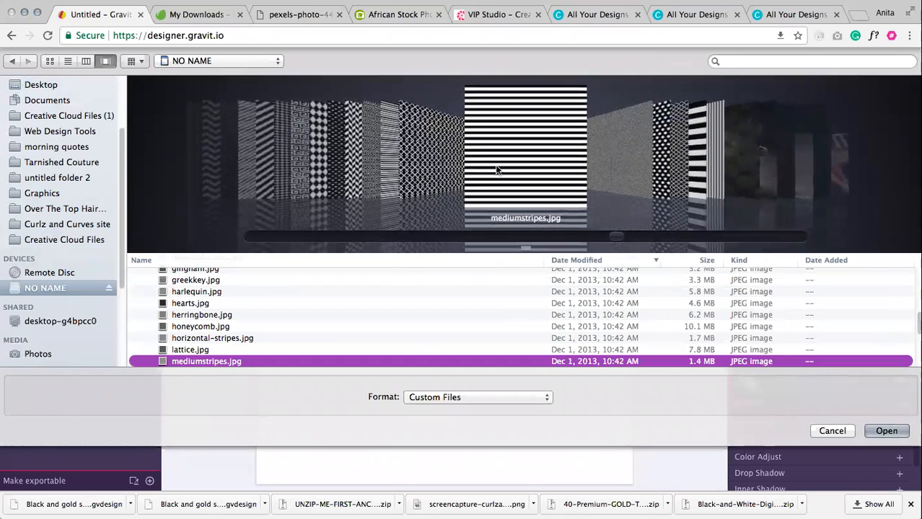
pyautogui.press('Return')
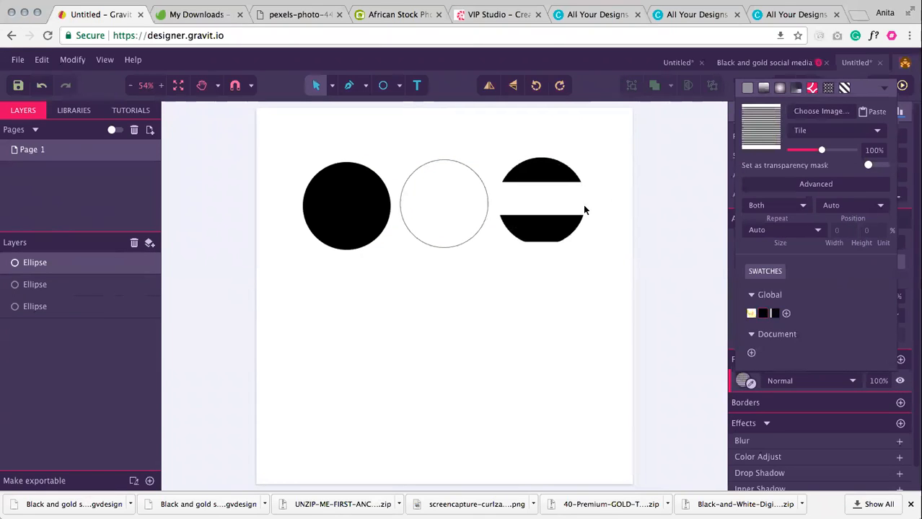
# - Set the scale of the right circle's tiled stripe image to 60%
pyautogui.click(871, 150)
pyautogui.write('60')
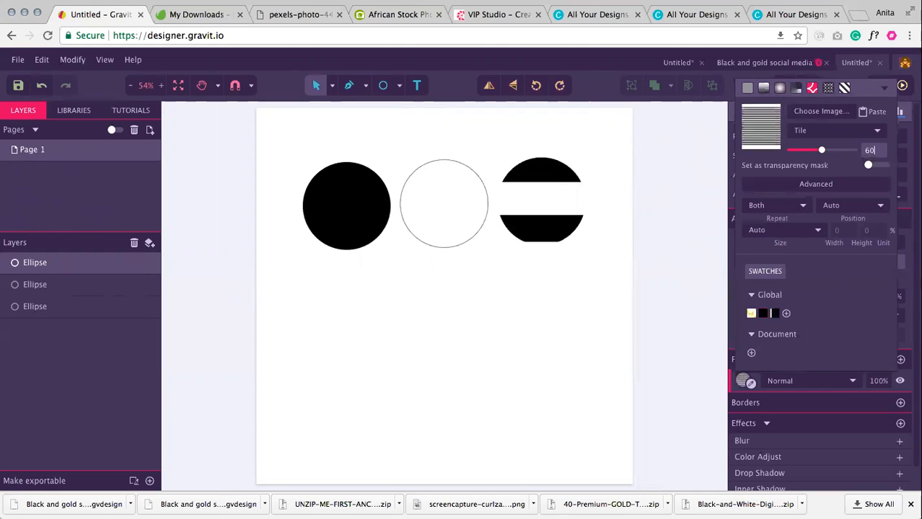
pyautogui.press('Return')
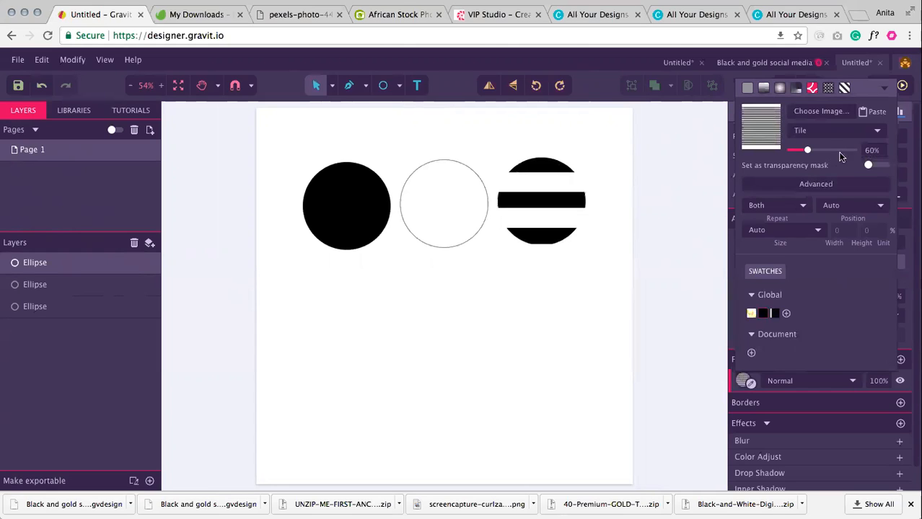
# - Reduce the scale of the right circle's tiled stripe image to 40%
pyautogui.click(870, 150)
pyautogui.write('40')
pyautogui.press('Return')
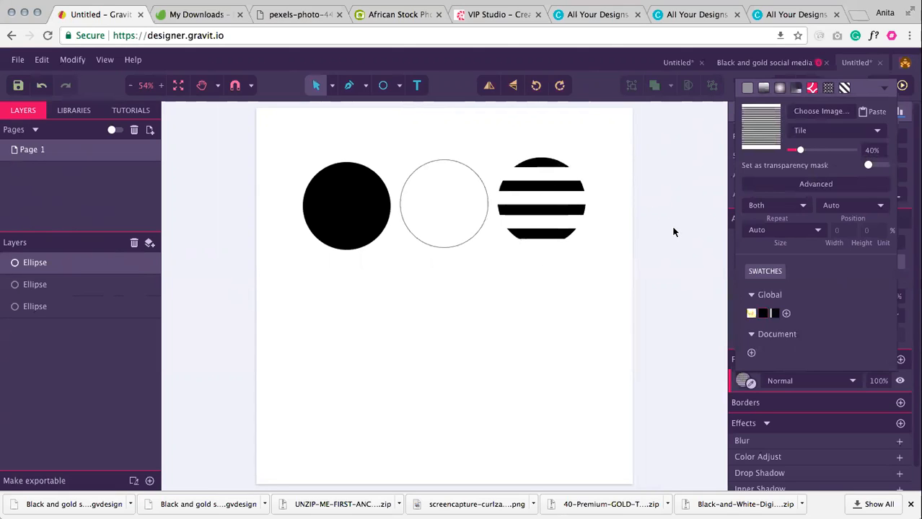
# - Add a thin black border of width 1 around the striped circle
pyautogui.click(527, 226)
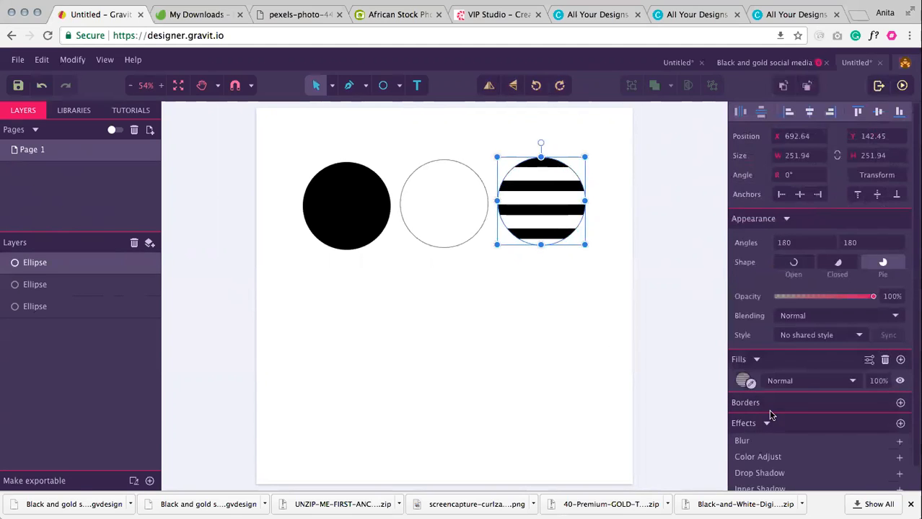
pyautogui.click(900, 402)
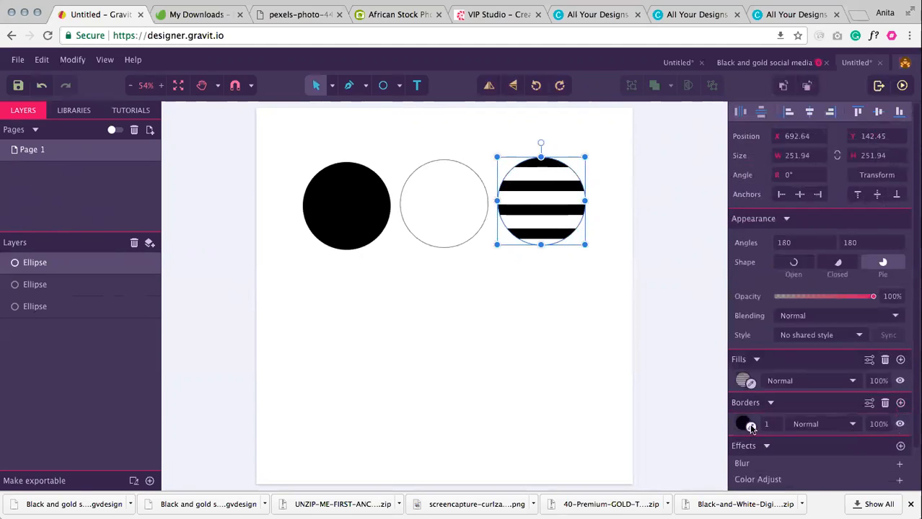
pyautogui.click(627, 352)
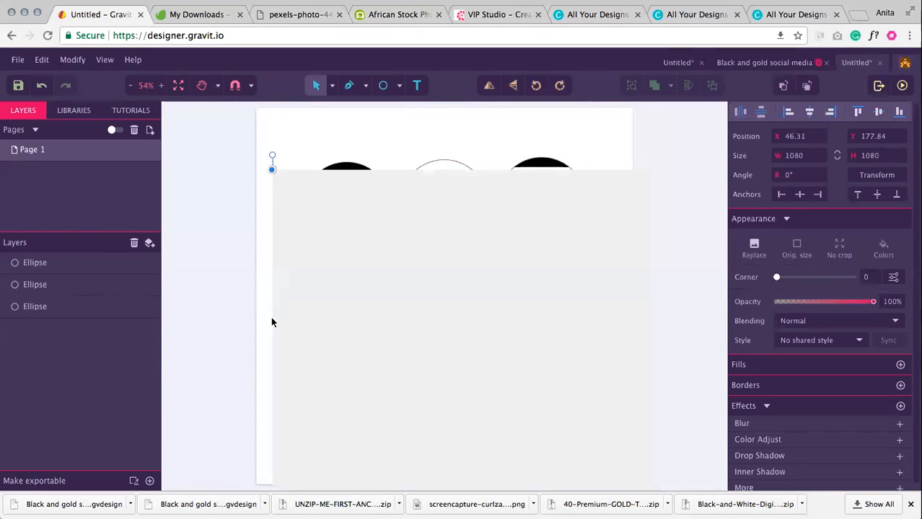
# - Shrink the newly placed hat photo and centre it on the page below the three circles
pyautogui.click(563, 158)
pyautogui.click(553, 145)
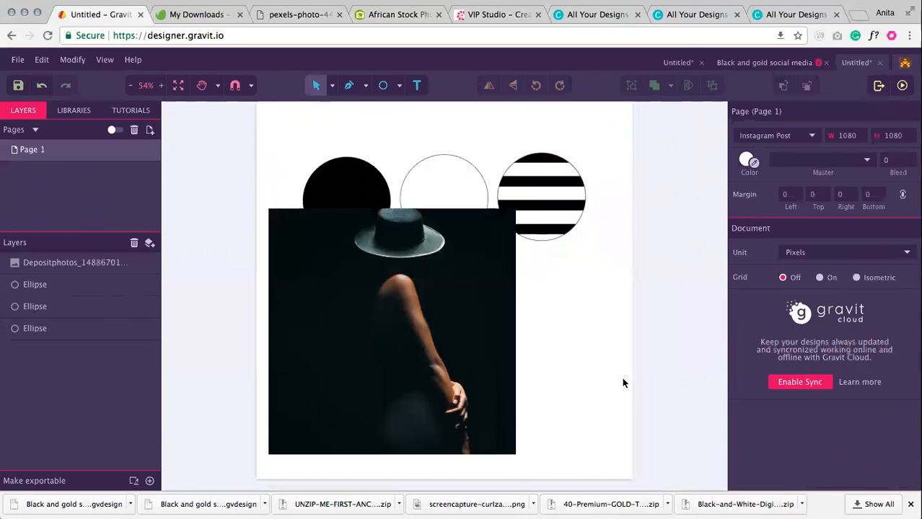
pyautogui.click(273, 212)
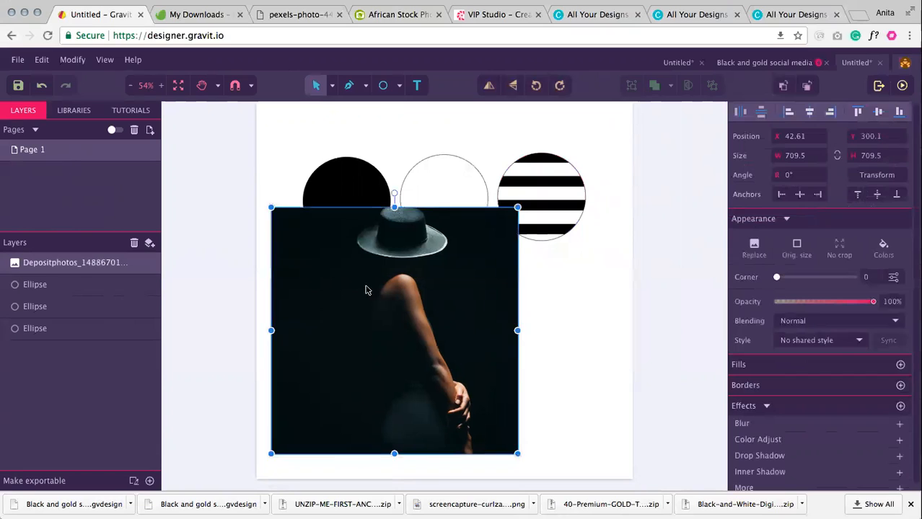
pyautogui.moveTo(366, 288); pyautogui.dragTo(447, 338)
pyautogui.moveTo(595, 262); pyautogui.dragTo(544, 312)
pyautogui.moveTo(478, 371); pyautogui.dragTo(478, 325)
pyautogui.click(581, 311)
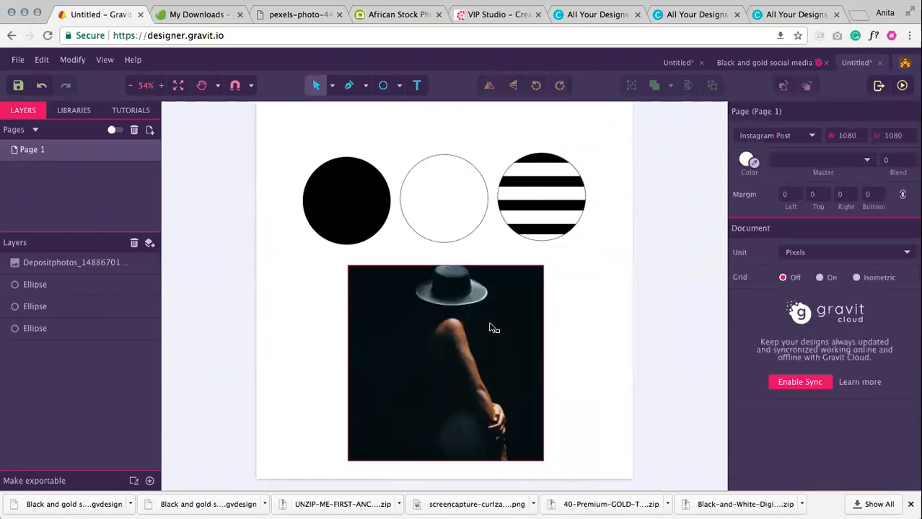
# - Reduce the hat photo to about 426 px square and shift it toward the page's lower left
pyautogui.click(540, 283)
pyautogui.moveTo(542, 266); pyautogui.dragTo(496, 312)
pyautogui.moveTo(448, 361); pyautogui.dragTo(415, 337)
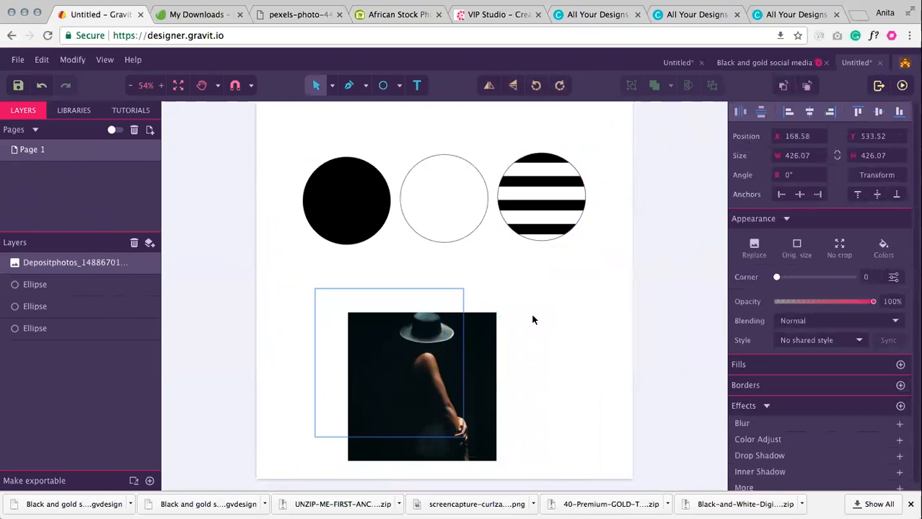
pyautogui.click(552, 330)
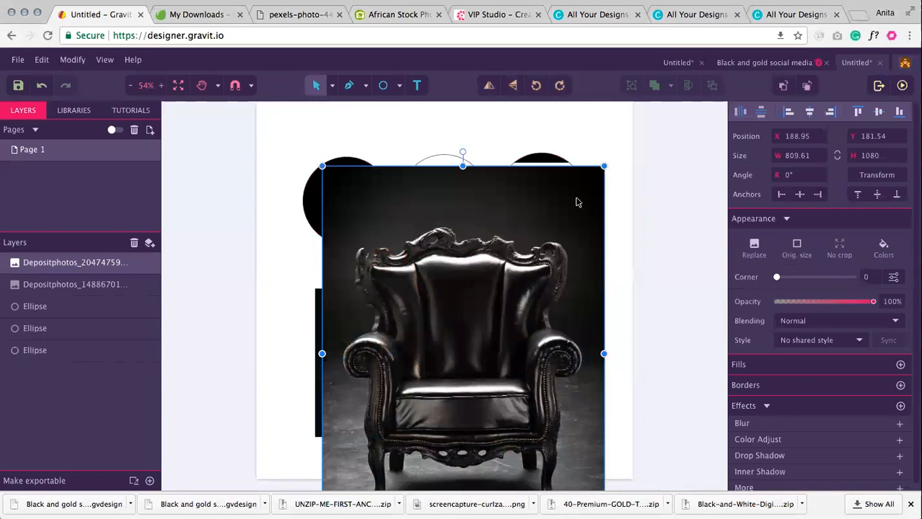
# - Scale the armchair photo down to about 615 × 820 px and place it over the right half of the page
pyautogui.moveTo(555, 246); pyautogui.dragTo(571, 183)
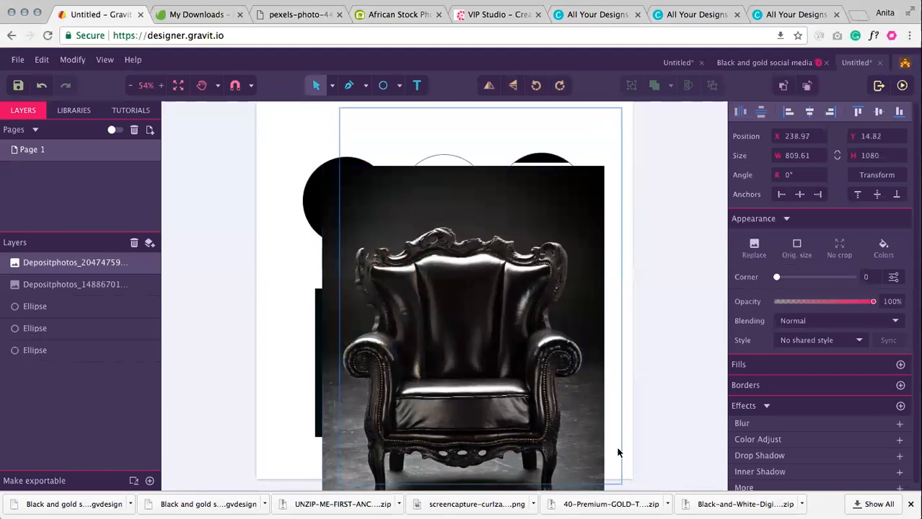
pyautogui.click(616, 480)
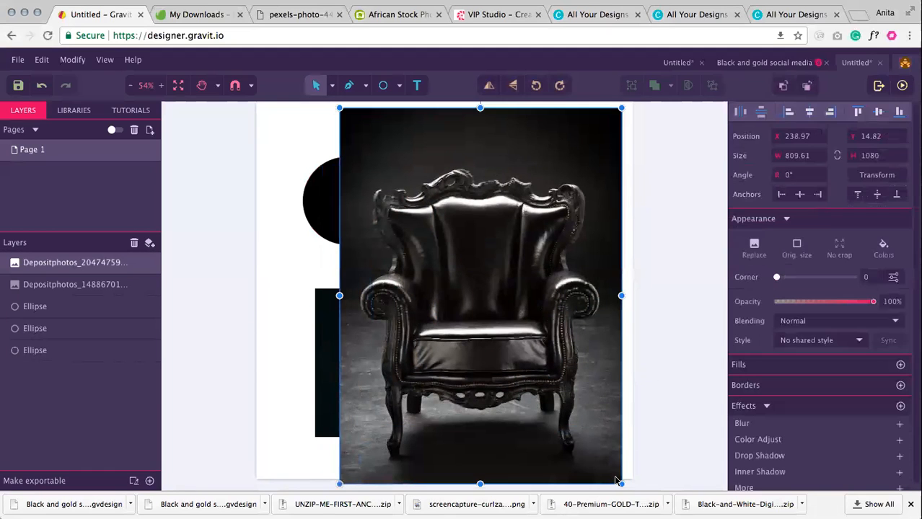
pyautogui.moveTo(623, 485); pyautogui.dragTo(554, 393)
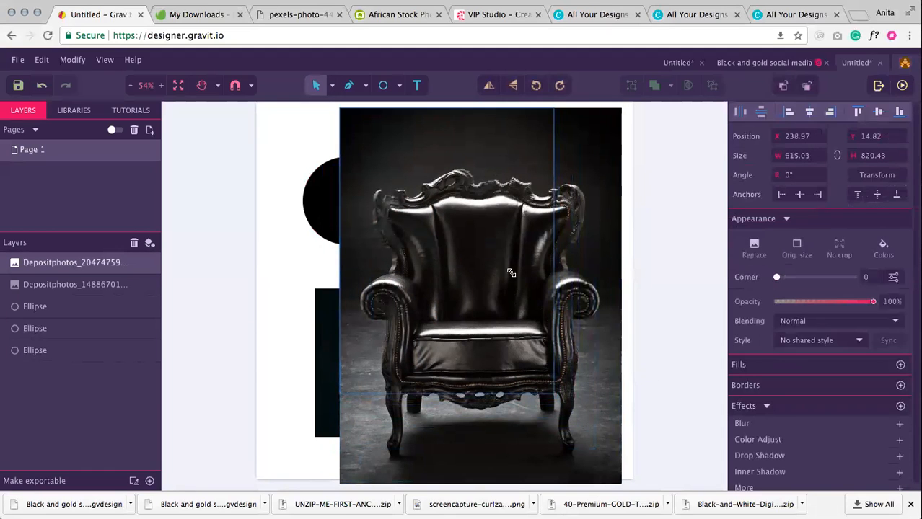
pyautogui.moveTo(476, 196); pyautogui.dragTo(538, 240)
# - Stack the armchair photo behind the hat photo and move the two photos farther apart horizontally
pyautogui.moveTo(94, 269); pyautogui.dragTo(91, 297)
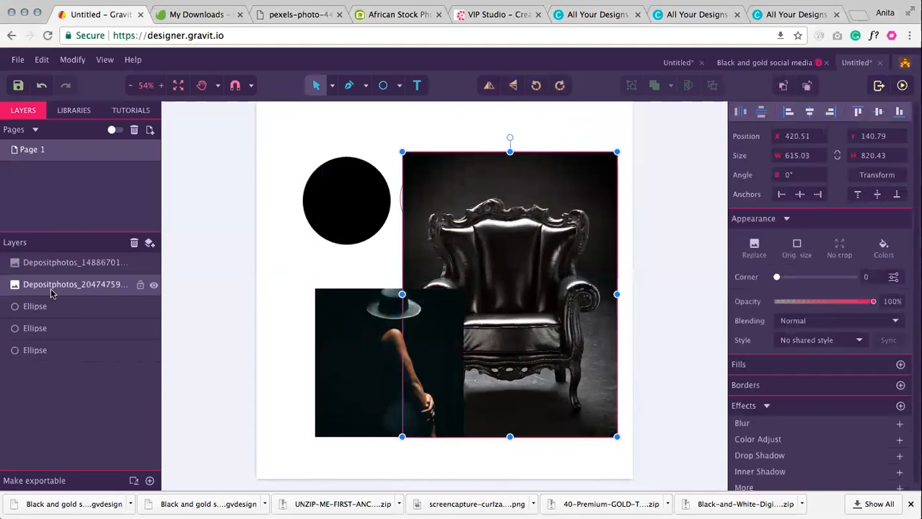
pyautogui.click(333, 317)
pyautogui.moveTo(540, 301); pyautogui.dragTo(549, 301)
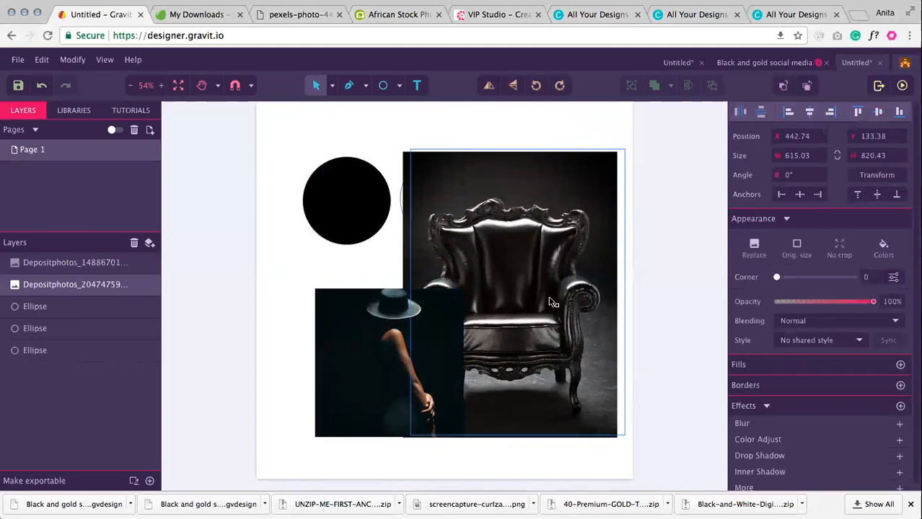
pyautogui.click(321, 371)
pyautogui.moveTo(321, 372); pyautogui.dragTo(300, 370)
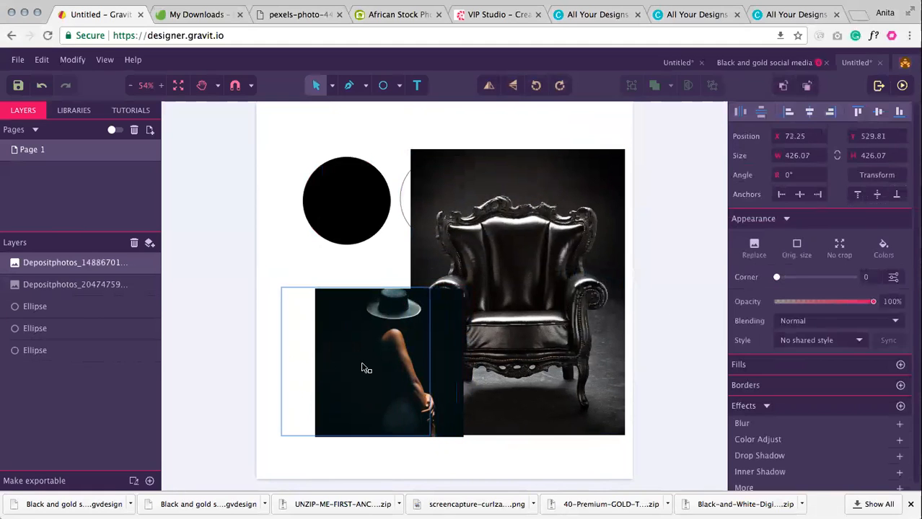
# - Align the bottom edges of the armchair and hat photos
pyautogui.click(497, 380)
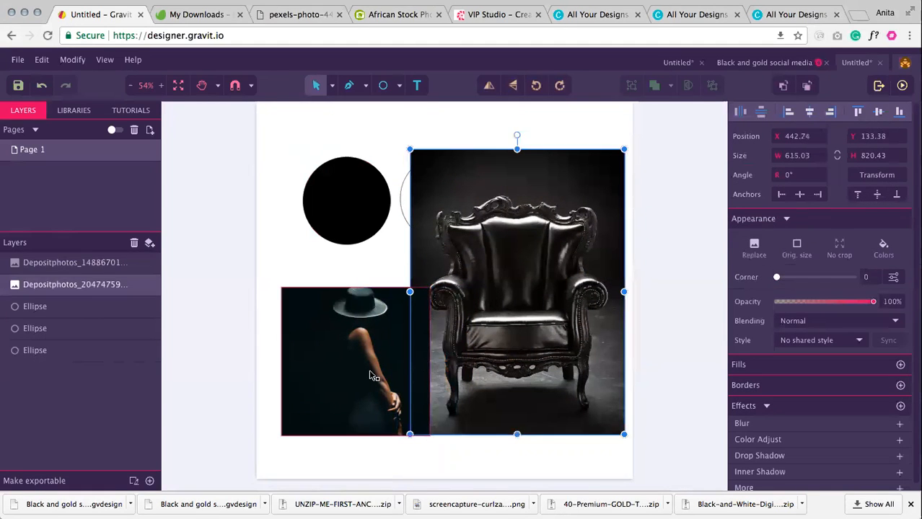
pyautogui.keyDown('shift'); pyautogui.click(334, 356); pyautogui.keyUp('shift')
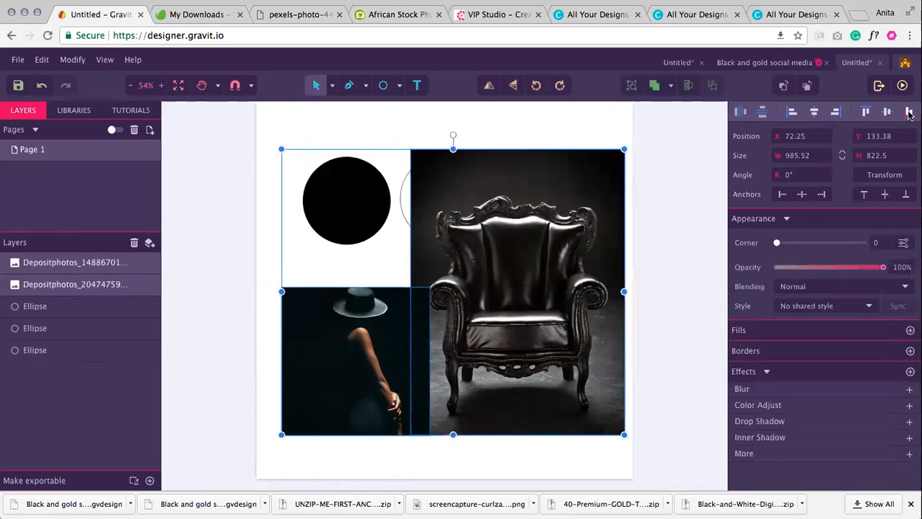
pyautogui.click(691, 278)
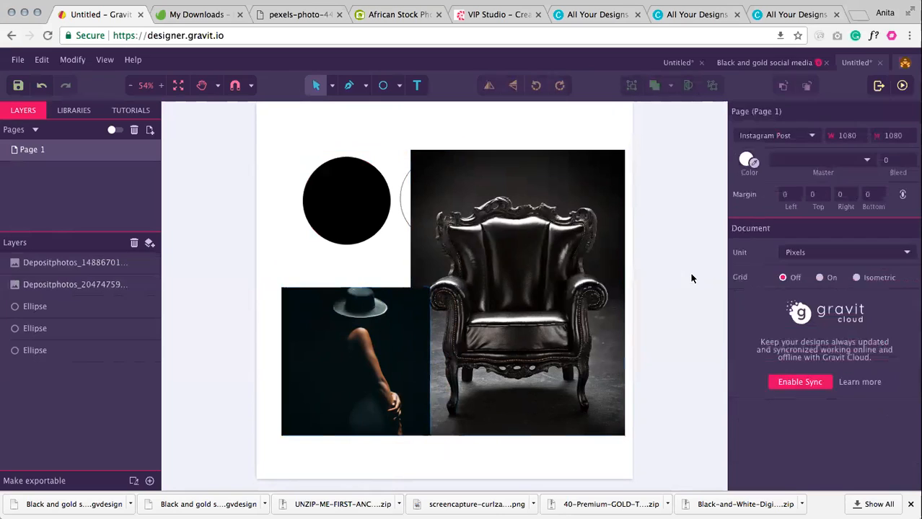
# - Scale the tufted leather photo to about 587 px square and place it above the hat photo, level with the armchair photo's top edge
pyautogui.click(420, 368)
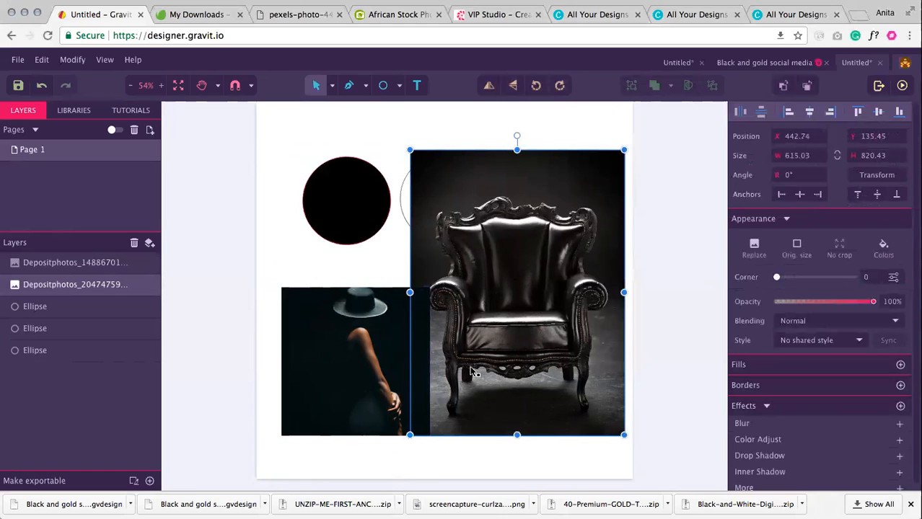
pyautogui.moveTo(500, 336); pyautogui.dragTo(399, 224)
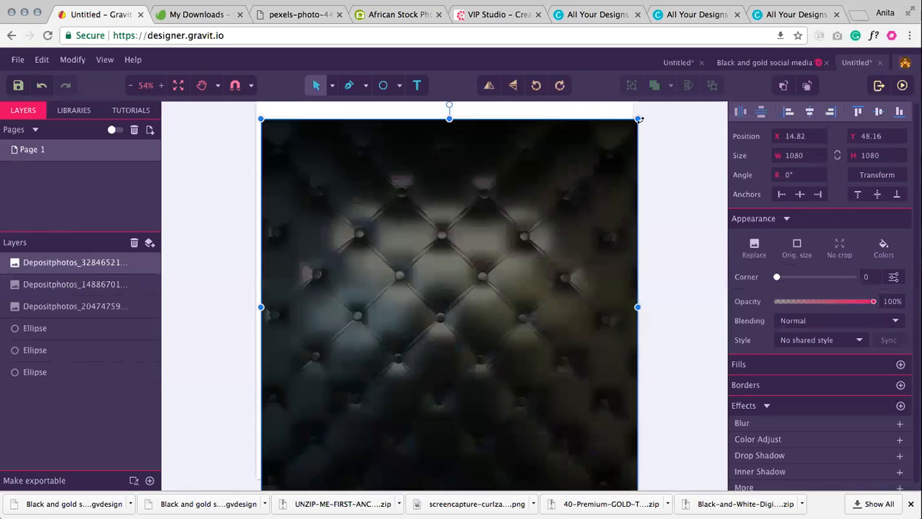
pyautogui.moveTo(637, 119); pyautogui.dragTo(433, 277)
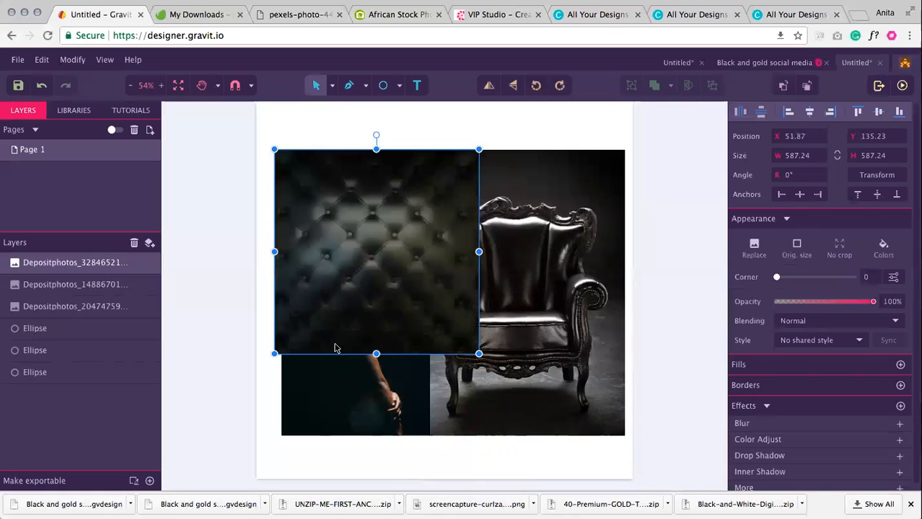
# - Align the left edges of the tufted leather photo and the hat photo
pyautogui.keyDown('shift'); pyautogui.click(333, 386); pyautogui.keyUp('shift')
pyautogui.click(792, 112)
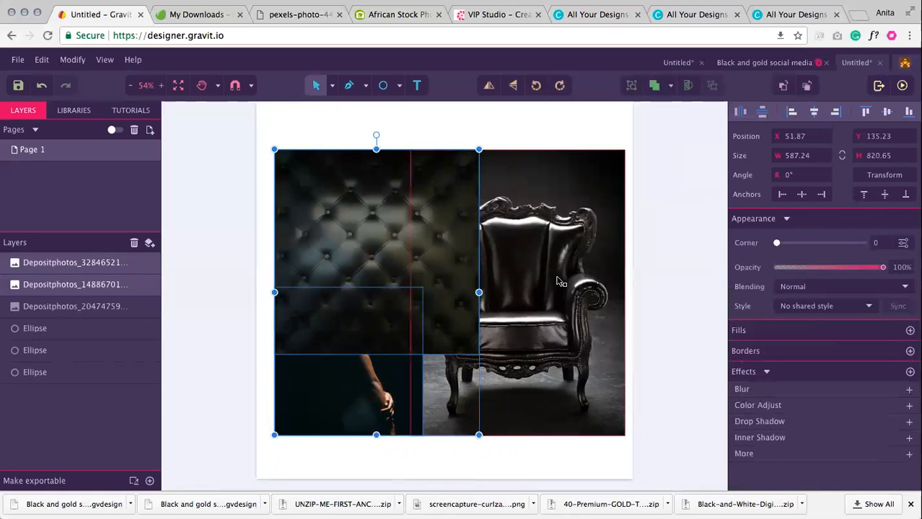
pyautogui.click(666, 226)
# - Reorder the photos so the armchair is in front, the hat photo beneath it and the tufted leather photo behind both
pyautogui.click(453, 215)
pyautogui.moveTo(70, 263)
pyautogui.mouseDown()
pyautogui.moveTo(72, 329)
pyautogui.moveTo(72, 321)
pyautogui.moveTo(243, 272)
pyautogui.mouseUp()
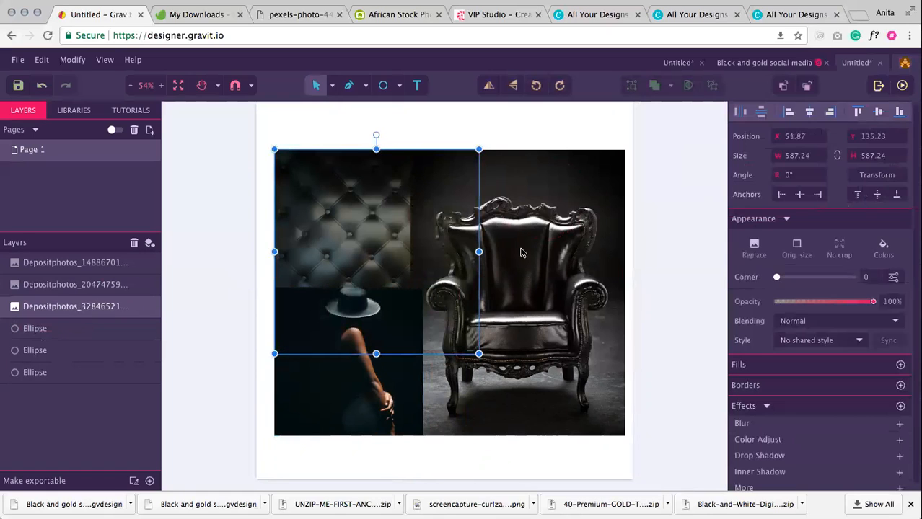
pyautogui.click(619, 246)
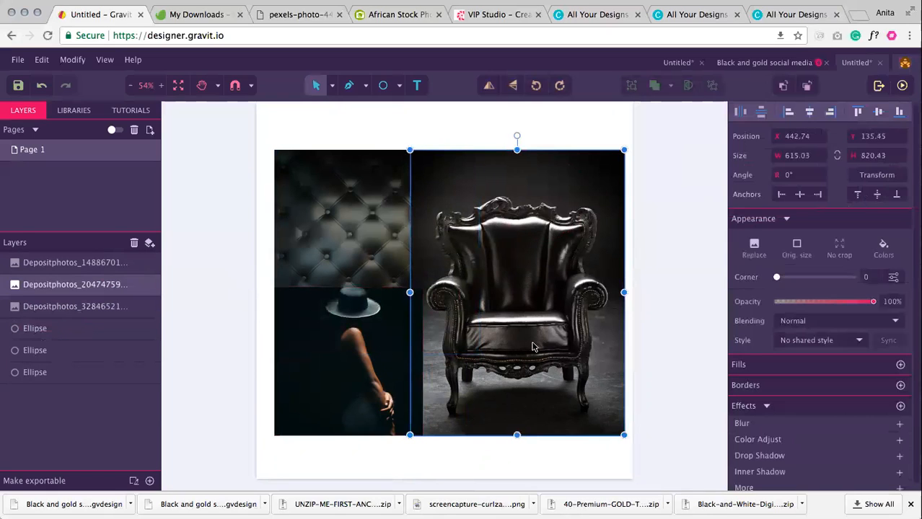
pyautogui.moveTo(78, 286); pyautogui.dragTo(75, 256)
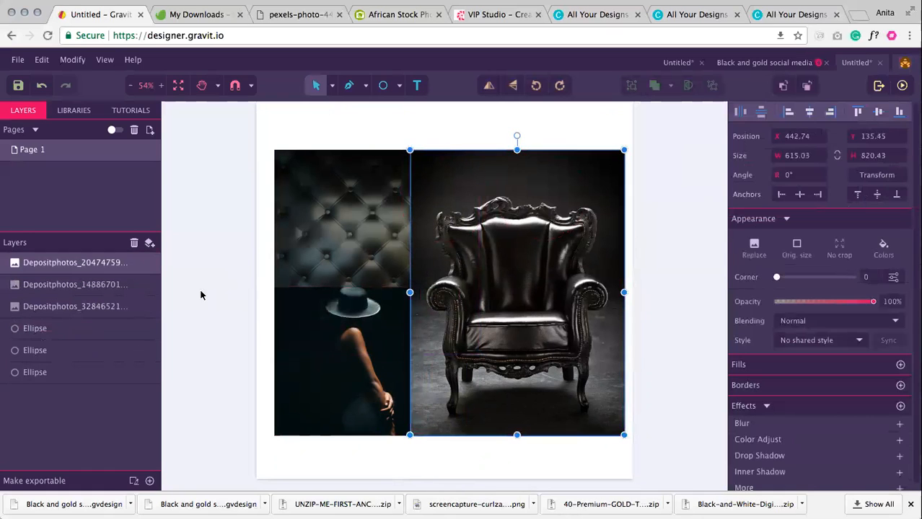
pyautogui.click(207, 297)
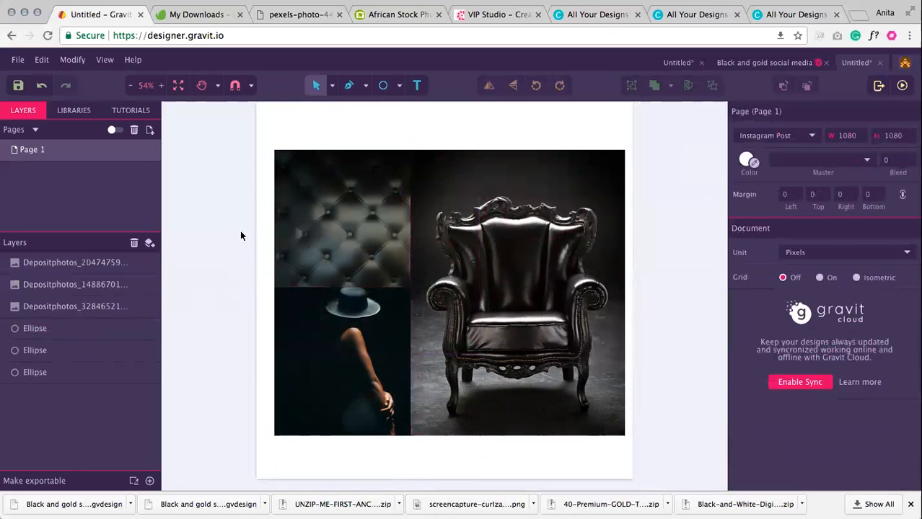
# - Group the armchair, hat and tufted leather photos
pyautogui.click(51, 263)
pyautogui.keyDown('shift'); pyautogui.click(53, 306); pyautogui.keyUp('shift')
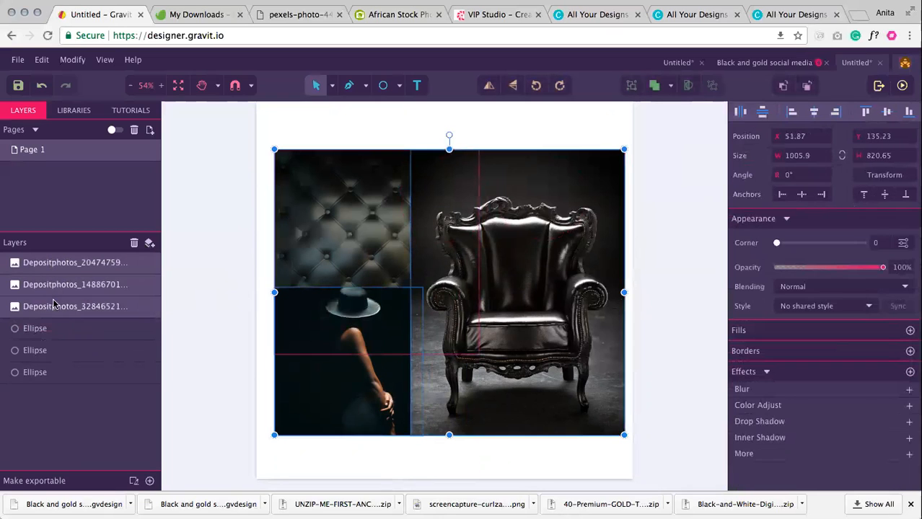
pyautogui.click(33, 64)
pyautogui.moveTo(69, 60)
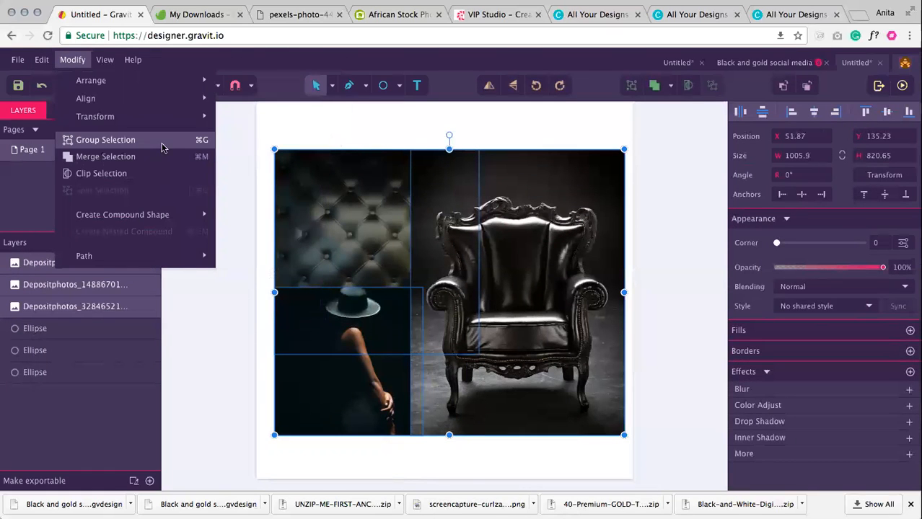
pyautogui.press('super+g')
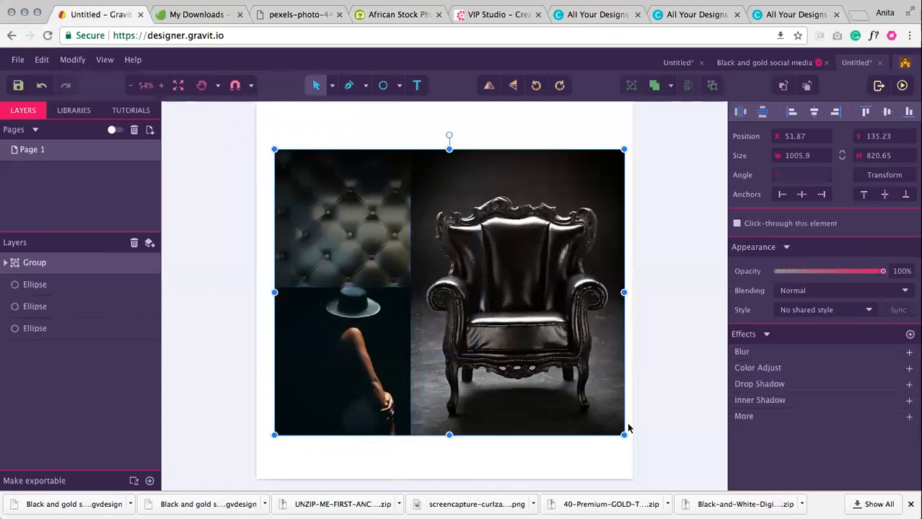
# - Scale the photo group to about 911 × 743 px and position it over the middle and lower part of the page
pyautogui.moveTo(625, 437); pyautogui.dragTo(470, 351)
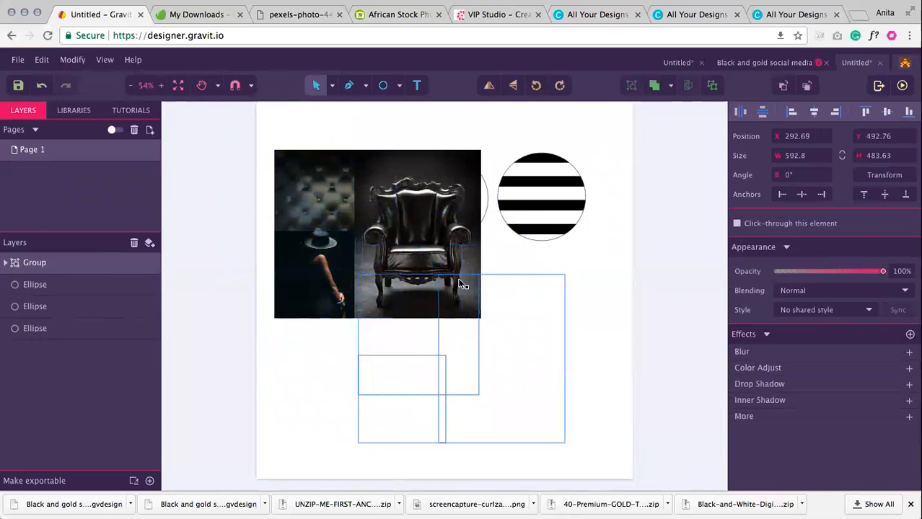
pyautogui.moveTo(358, 274)
pyautogui.mouseDown()
pyautogui.moveTo(273, 146)
pyautogui.moveTo(331, 183)
pyautogui.mouseUp()
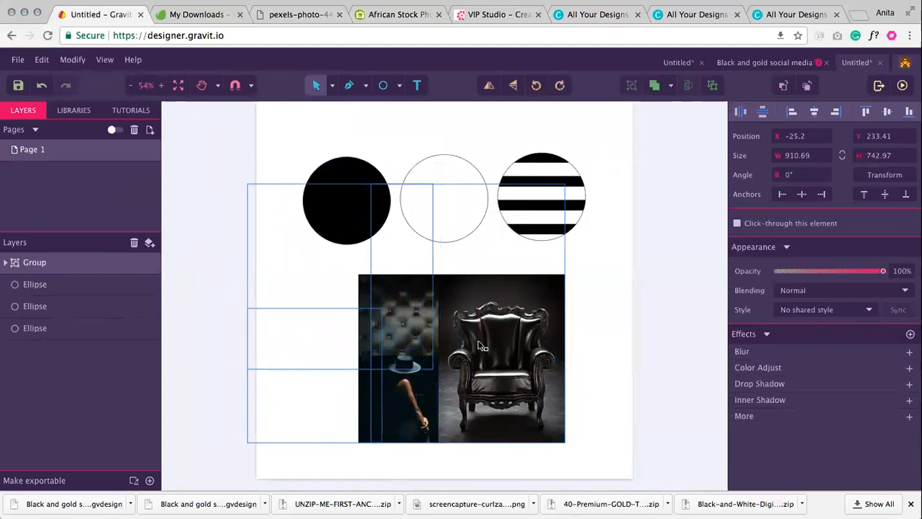
pyautogui.moveTo(484, 344); pyautogui.dragTo(530, 341)
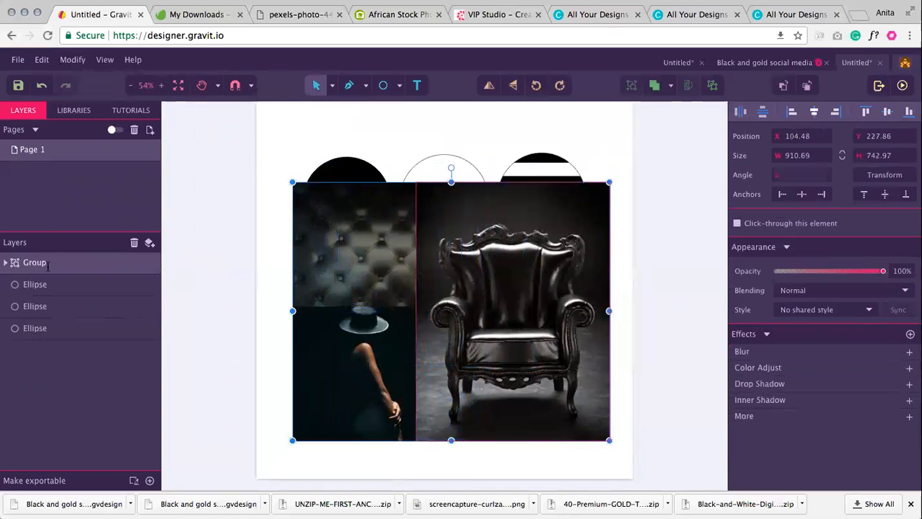
# - Stack the photo group behind the three circles and centre it horizontally on the page
pyautogui.moveTo(49, 284); pyautogui.dragTo(90, 338)
pyautogui.moveTo(404, 189); pyautogui.dragTo(405, 189)
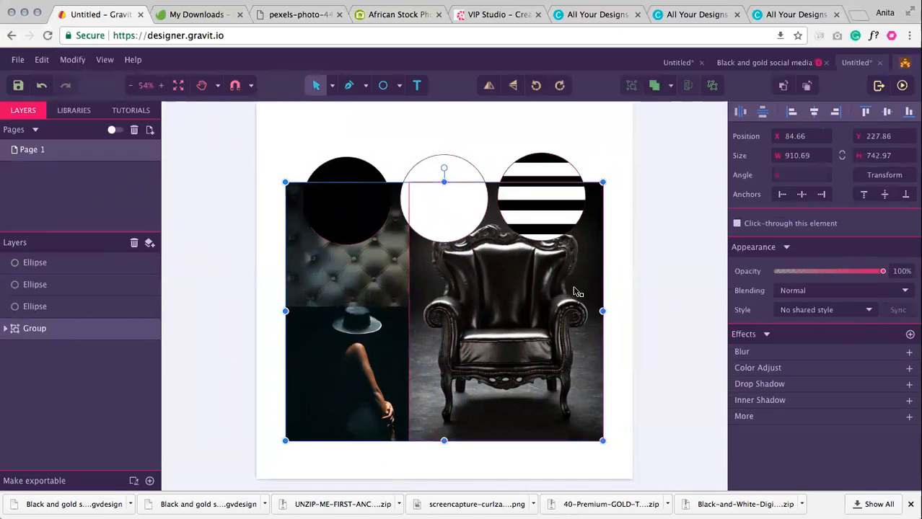
# - Enlarge the photo group to about 1120 × 913 px and reposition it to span the full page width
pyautogui.moveTo(602, 182); pyautogui.dragTo(631, 123)
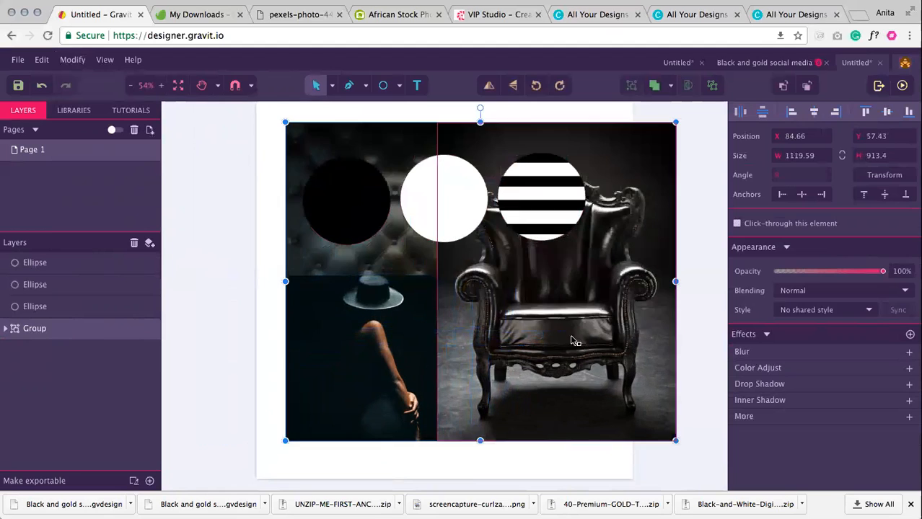
pyautogui.moveTo(574, 350); pyautogui.dragTo(531, 359)
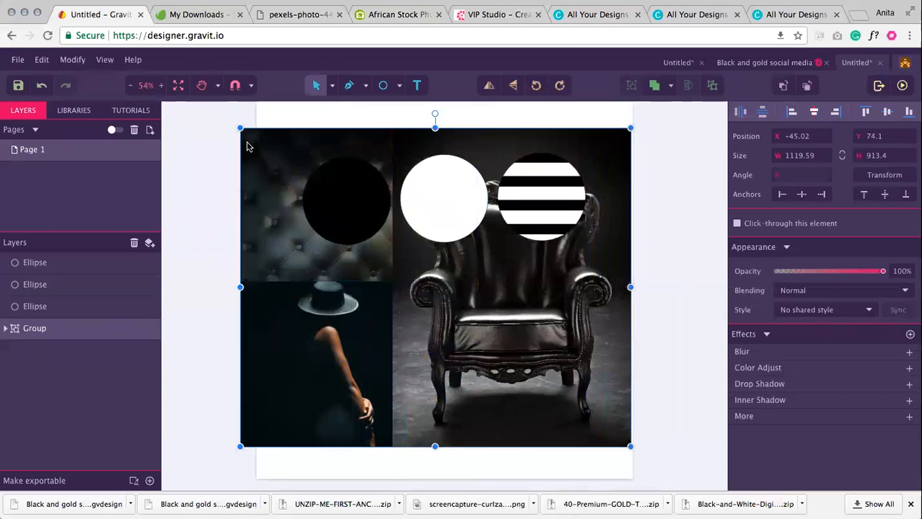
pyautogui.click(173, 153)
pyautogui.click(266, 161)
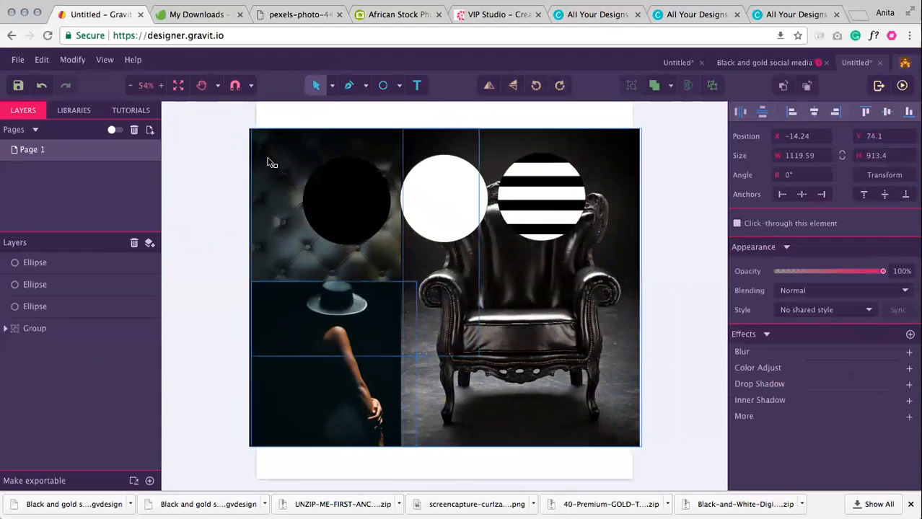
# - Switch the view mode to Output View to crop the display to the page, and deselect the photo group
pyautogui.click(104, 60)
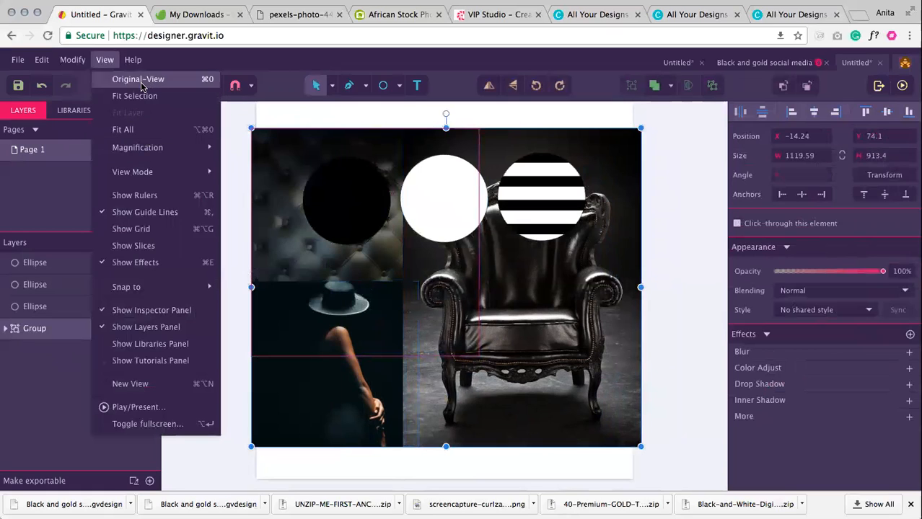
pyautogui.moveTo(195, 177)
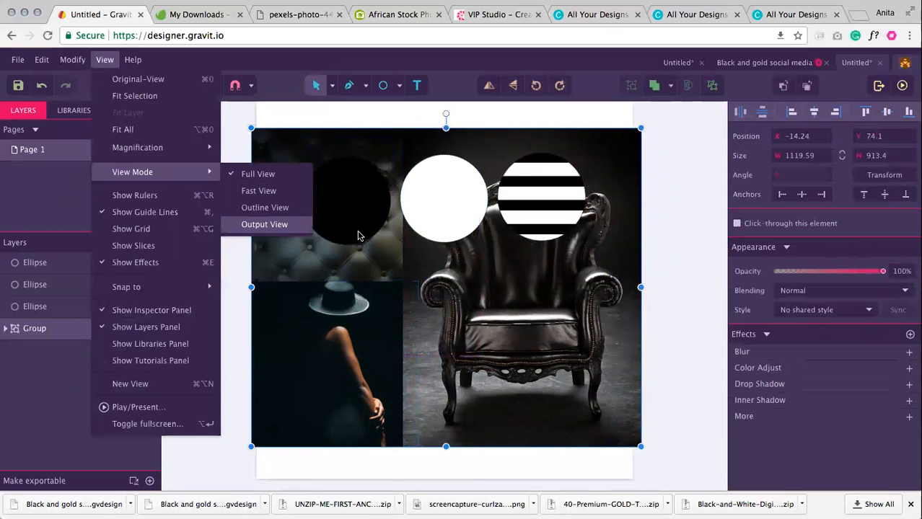
pyautogui.click(278, 222)
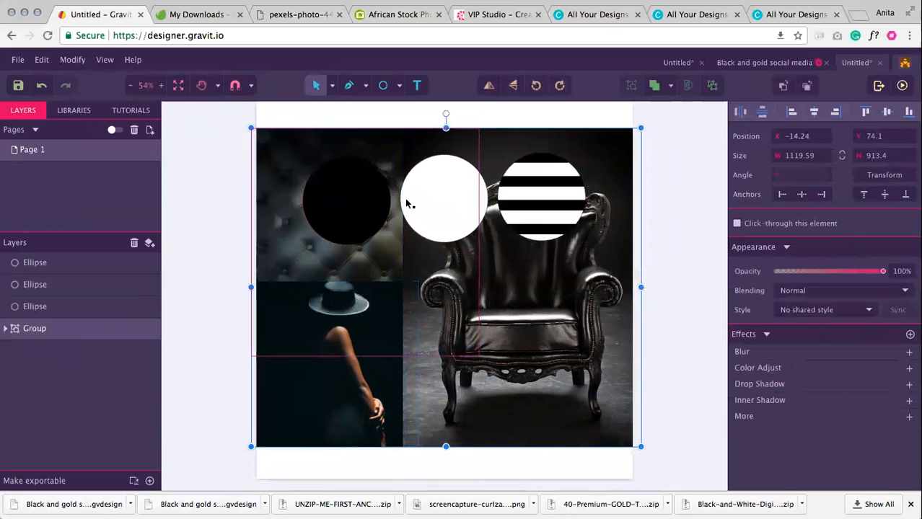
pyautogui.click(655, 212)
# - Try filling the white middle circle with the black global swatch, and undo the fill
pyautogui.scroll(4, 414, 407)
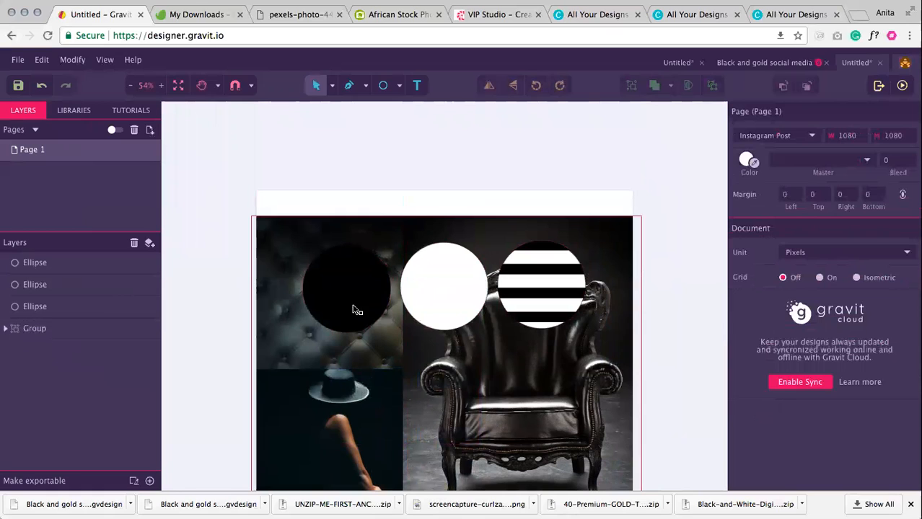
pyautogui.scroll(-1, 490, 202)
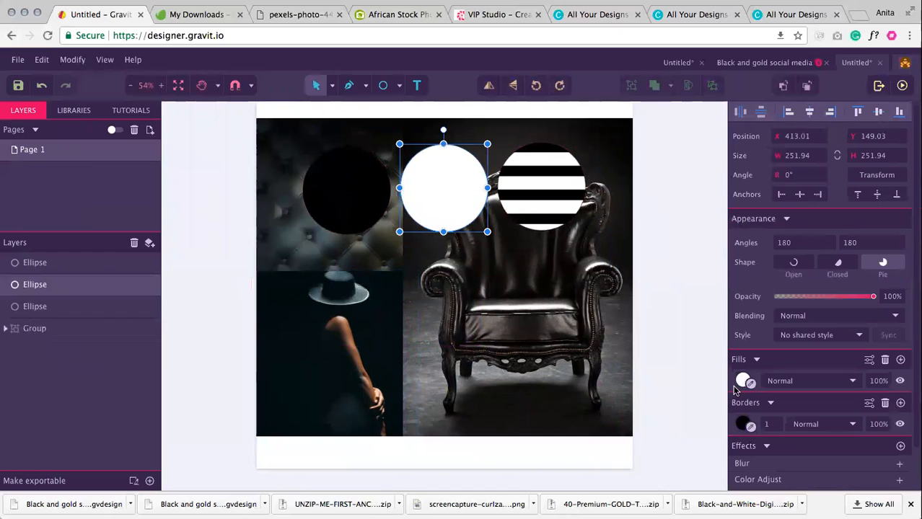
pyautogui.click(743, 381)
pyautogui.click(764, 316)
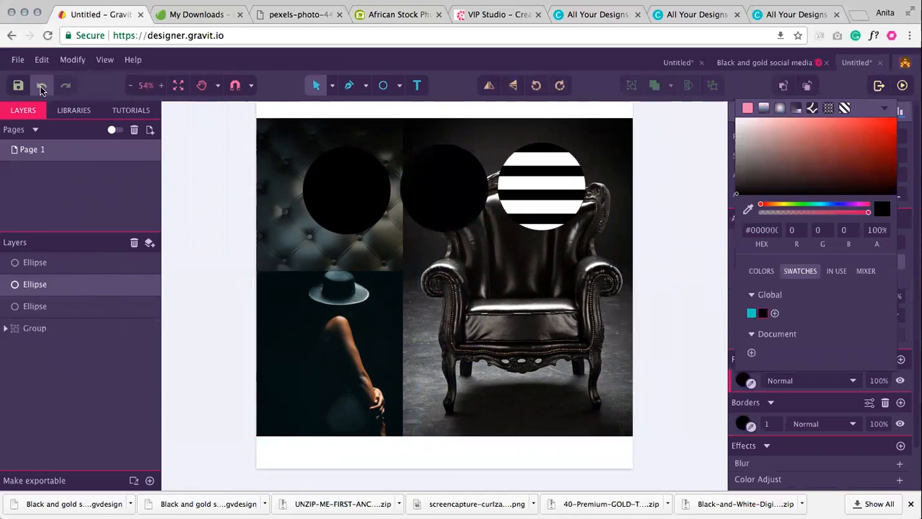
pyautogui.click(521, 430)
pyautogui.press('super+z')
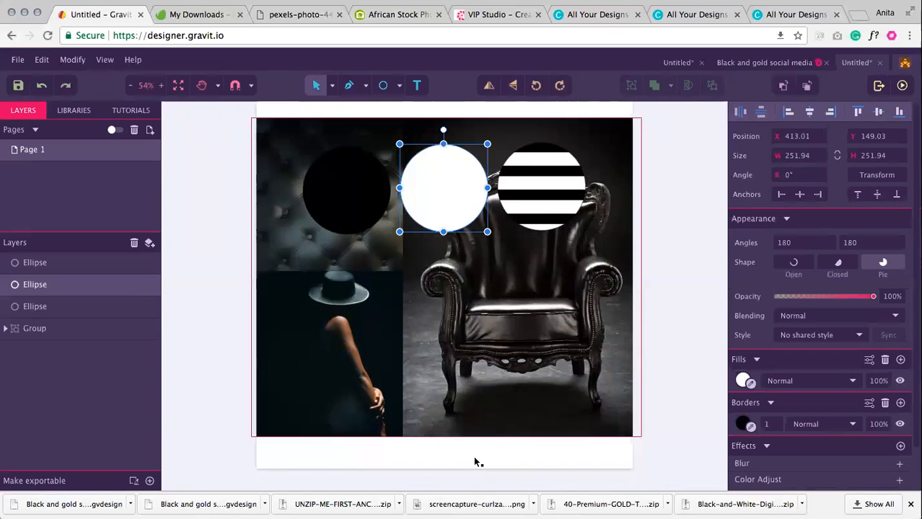
# - Set the page background colour to the black global swatch
pyautogui.click(600, 442)
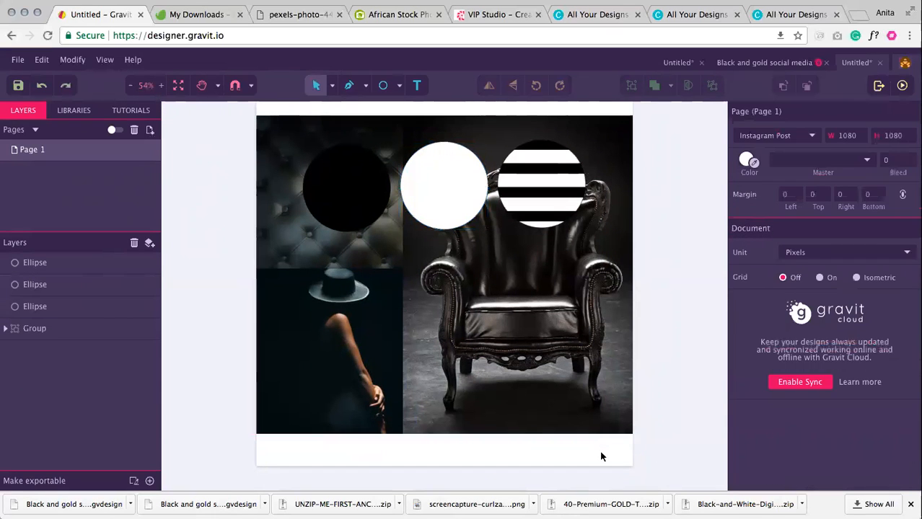
pyautogui.click(745, 161)
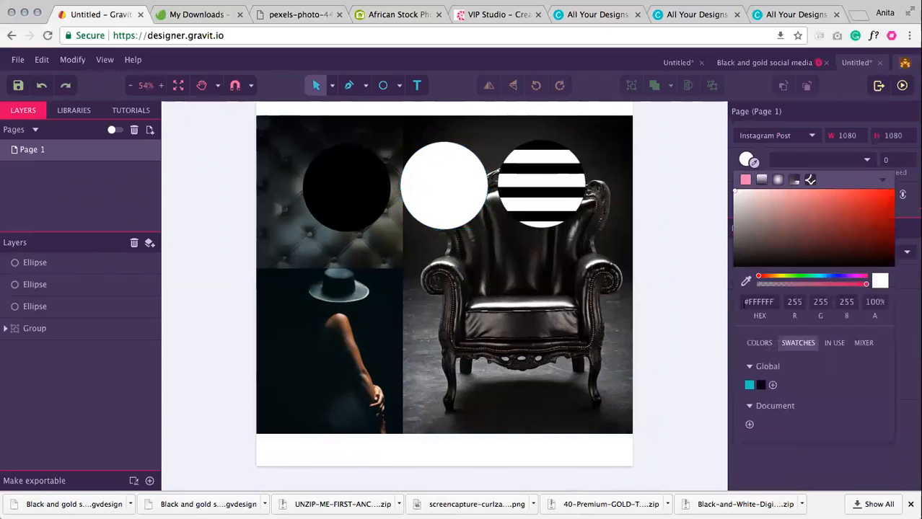
pyautogui.click(760, 386)
pyautogui.click(498, 253)
# - Move the photo group up to about X -6.83, Y 0 so it meets the page's top edge
pyautogui.scroll(2, 488, 324)
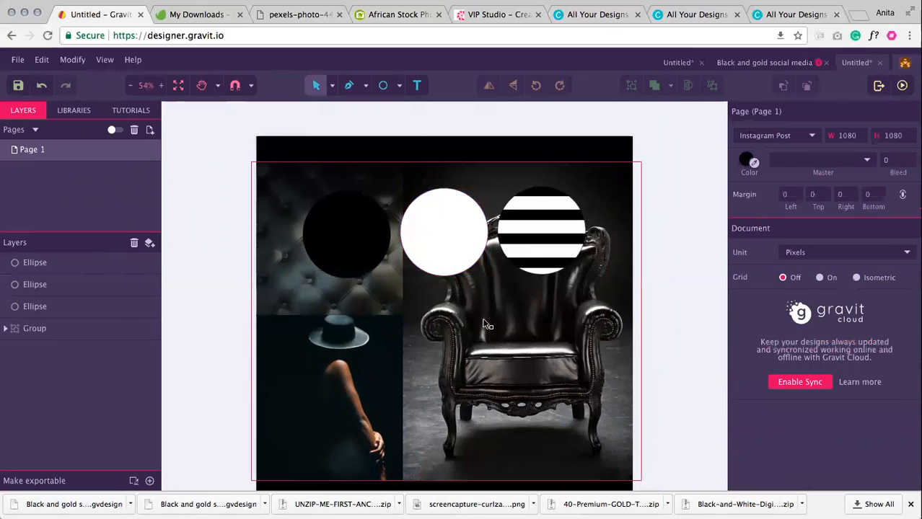
pyautogui.click(533, 358)
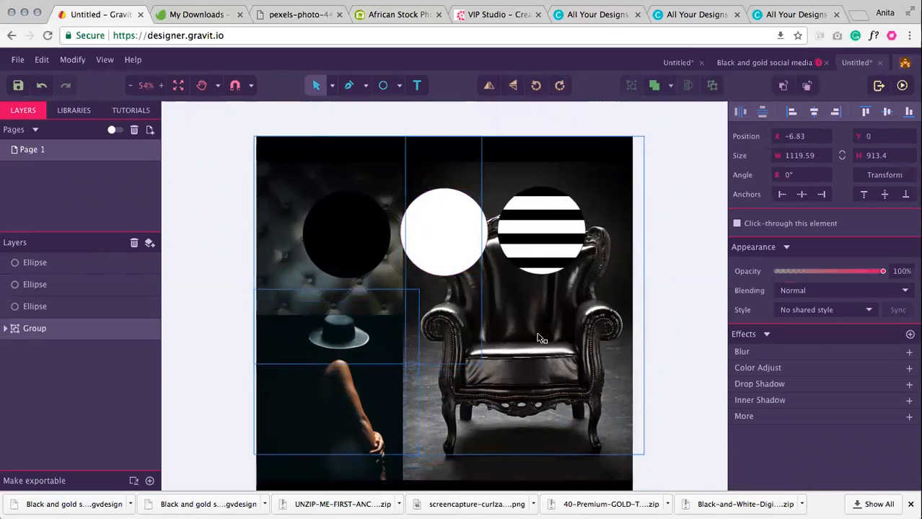
pyautogui.click(670, 276)
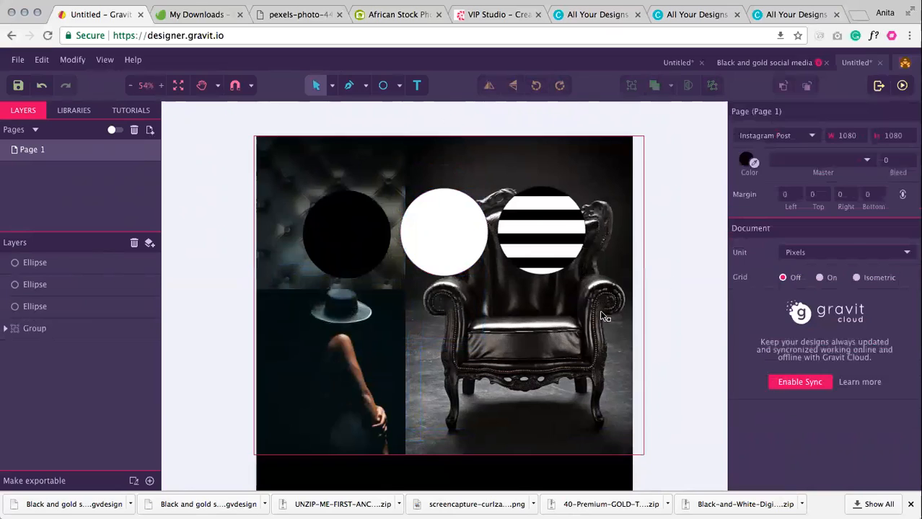
# - Move the white, black and striped circles down into a side-by-side row over the lower part of the photos
pyautogui.click(477, 438)
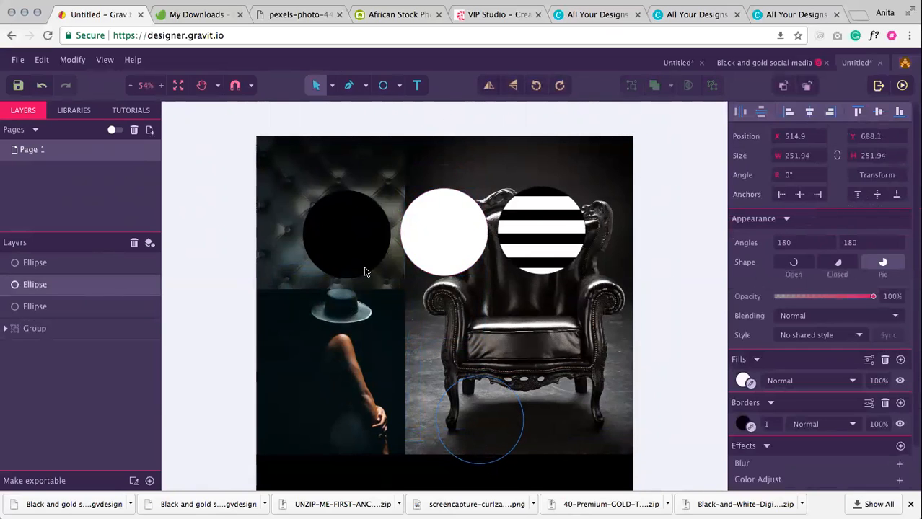
pyautogui.click(398, 442)
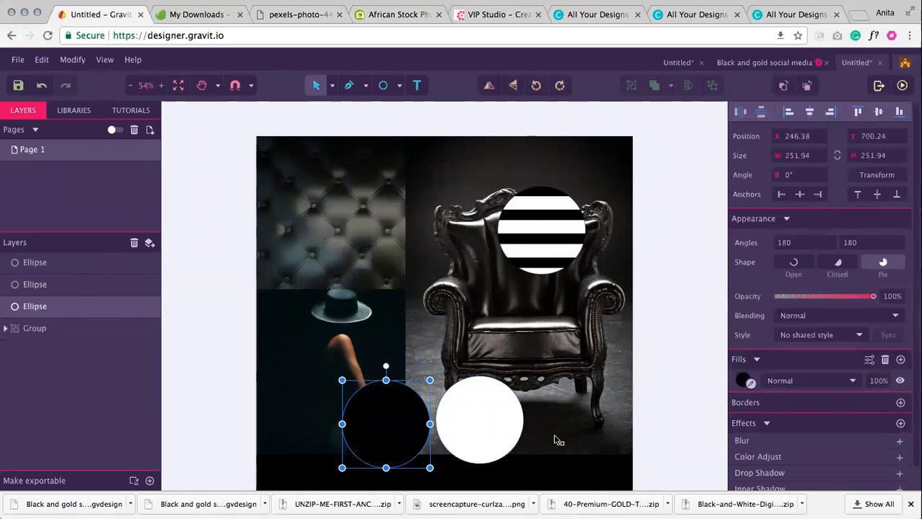
pyautogui.moveTo(559, 428); pyautogui.dragTo(579, 426)
pyautogui.keyDown('shift'); pyautogui.click(508, 418); pyautogui.keyUp('shift')
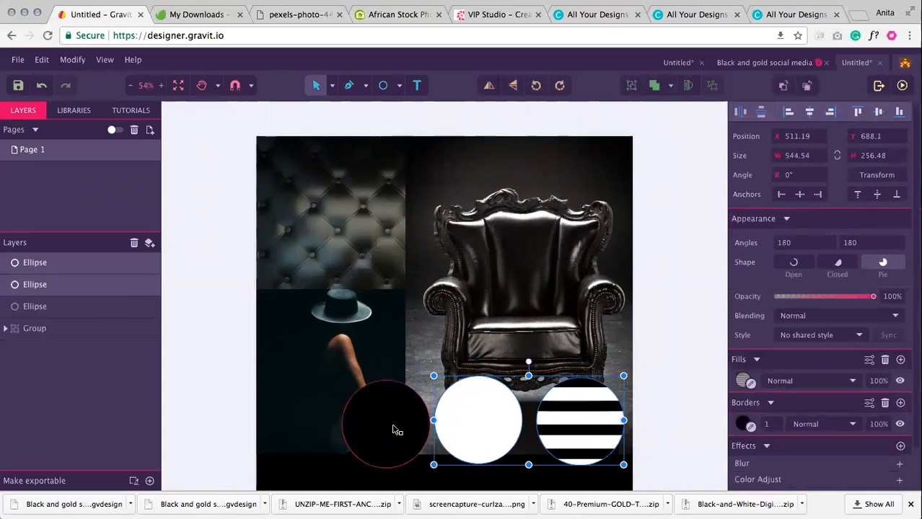
# - Scale the three circles together to about 130 px in diameter each and place the row at the photo group's lower edge
pyautogui.click(396, 430)
pyautogui.keyDown('shift'); pyautogui.click(480, 437); pyautogui.keyUp('shift')
pyautogui.keyDown('shift'); pyautogui.click(579, 435); pyautogui.keyUp('shift')
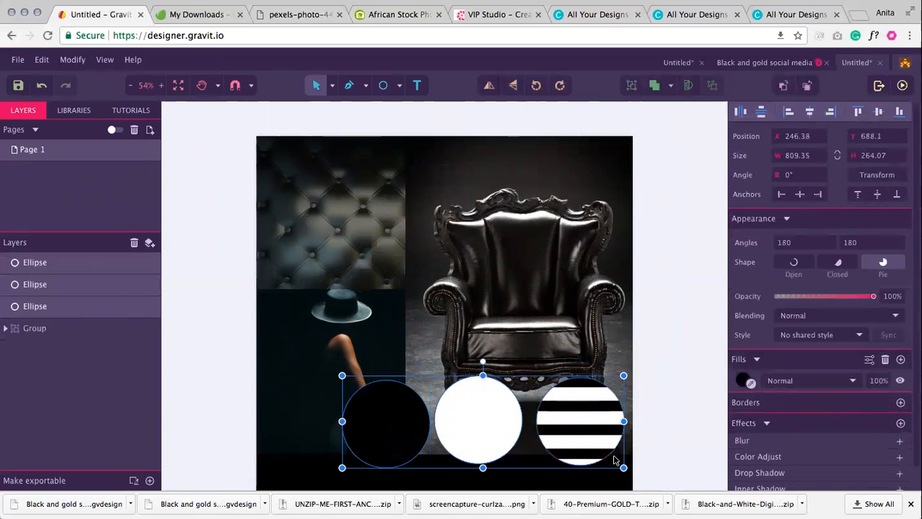
pyautogui.moveTo(624, 468); pyautogui.dragTo(513, 433)
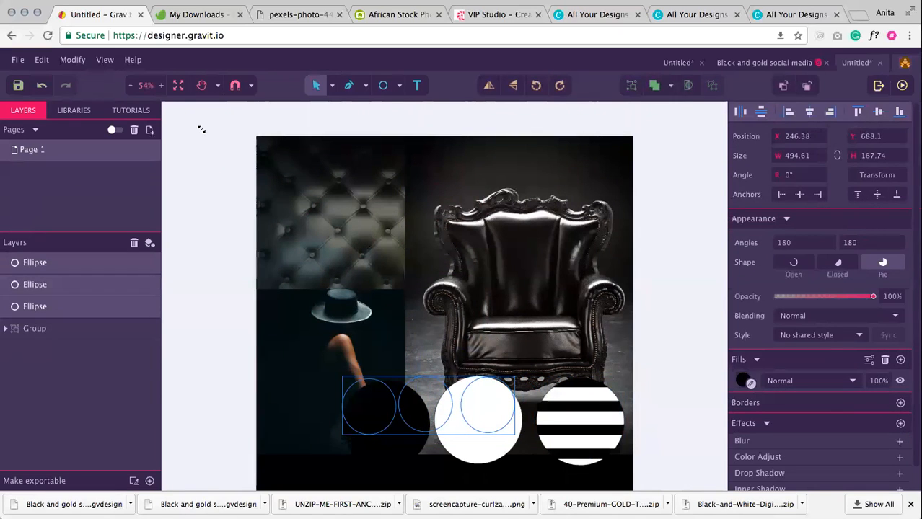
pyautogui.moveTo(71, 91); pyautogui.dragTo(58, 94)
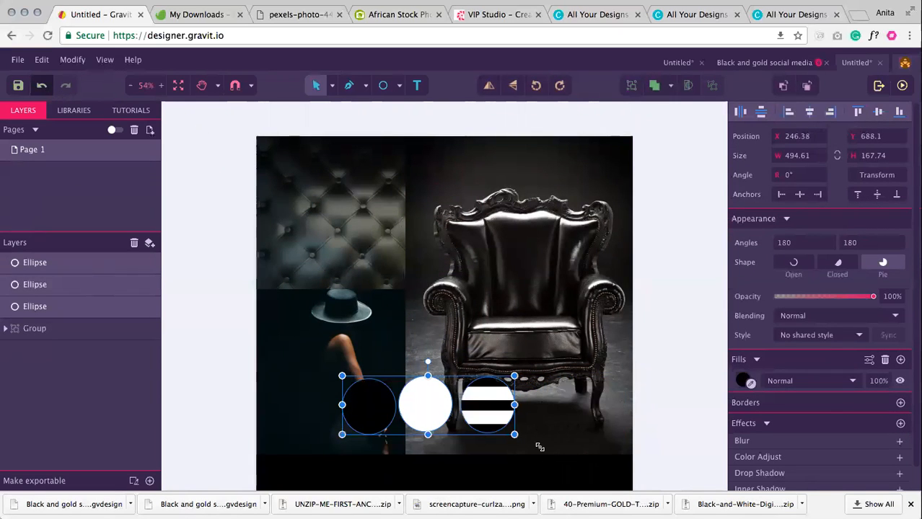
pyautogui.press('super+z')
pyautogui.moveTo(623, 467); pyautogui.dragTo(460, 439)
pyautogui.click(476, 441)
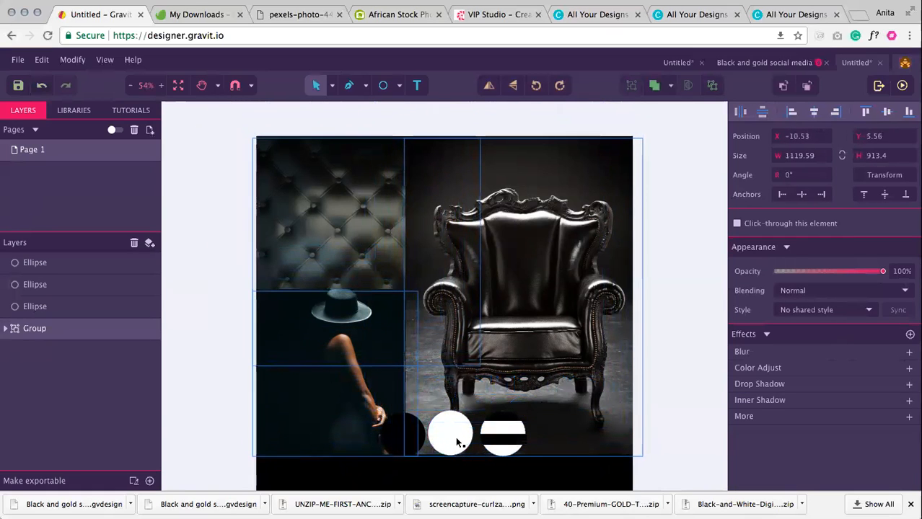
pyautogui.click(677, 418)
# - Stack the white and striped circles above the black one along the seam beside the armchair photo, and centre-align all three in a column
pyautogui.click(446, 418)
pyautogui.moveTo(447, 418); pyautogui.dragTo(413, 385)
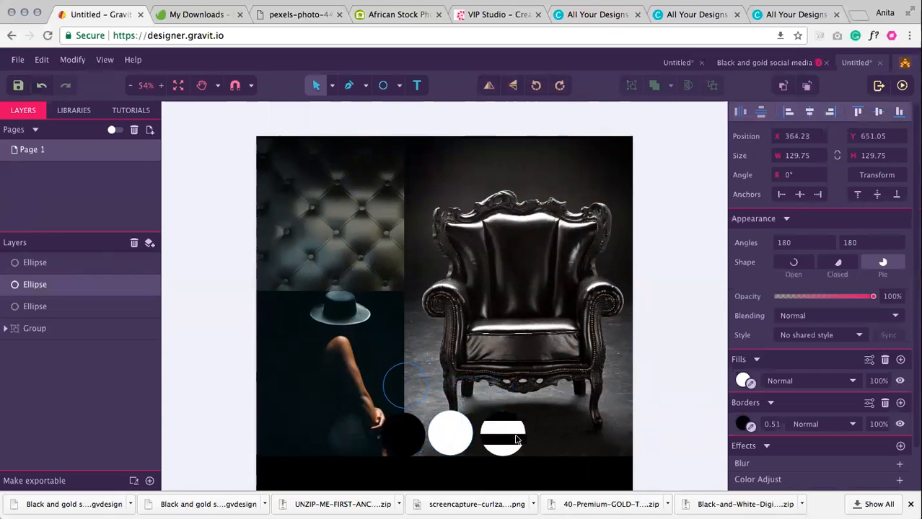
pyautogui.moveTo(507, 438); pyautogui.dragTo(427, 392)
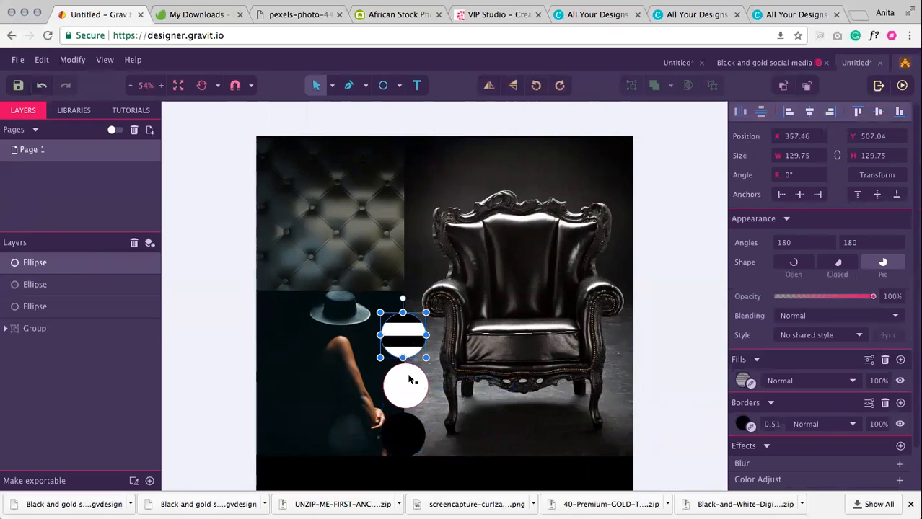
pyautogui.keyDown('shift'); pyautogui.click(411, 390); pyautogui.keyUp('shift')
pyautogui.keyDown('shift'); pyautogui.click(407, 440); pyautogui.keyUp('shift')
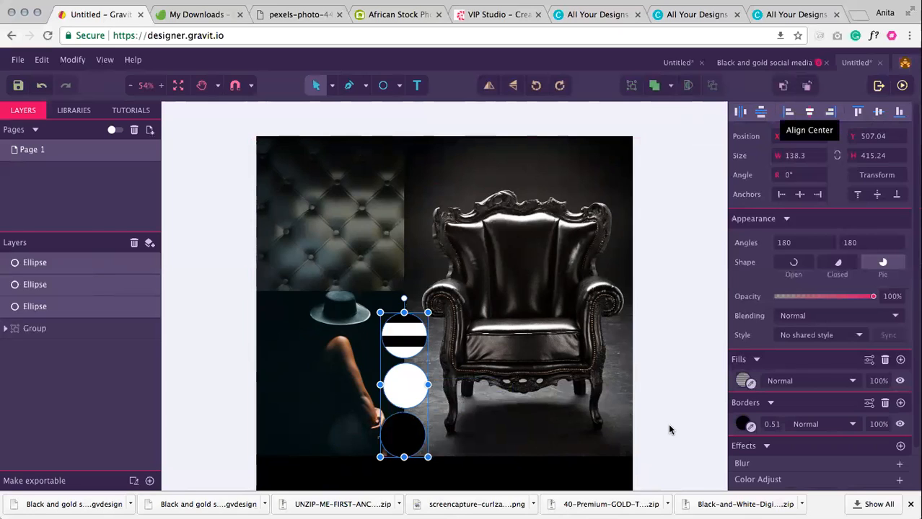
pyautogui.click(689, 372)
pyautogui.scroll(-5, 598, 344)
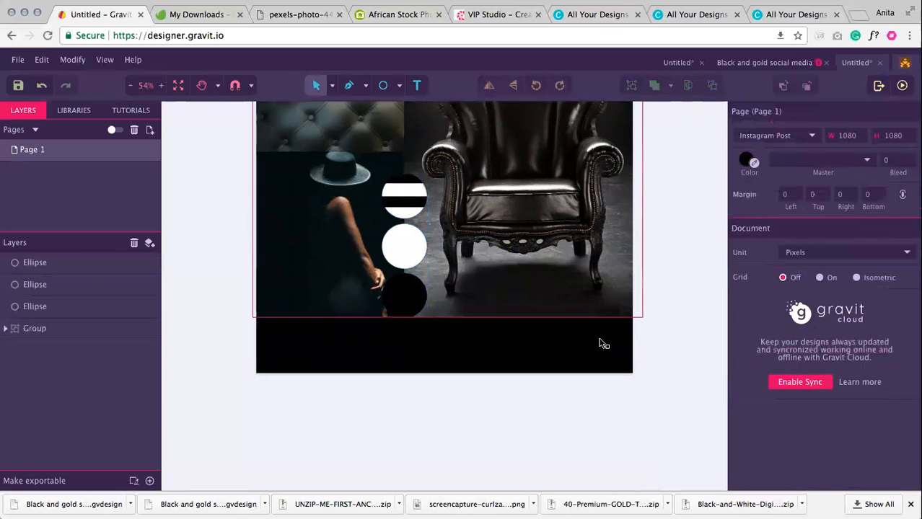
pyautogui.scroll(3, 684, 300)
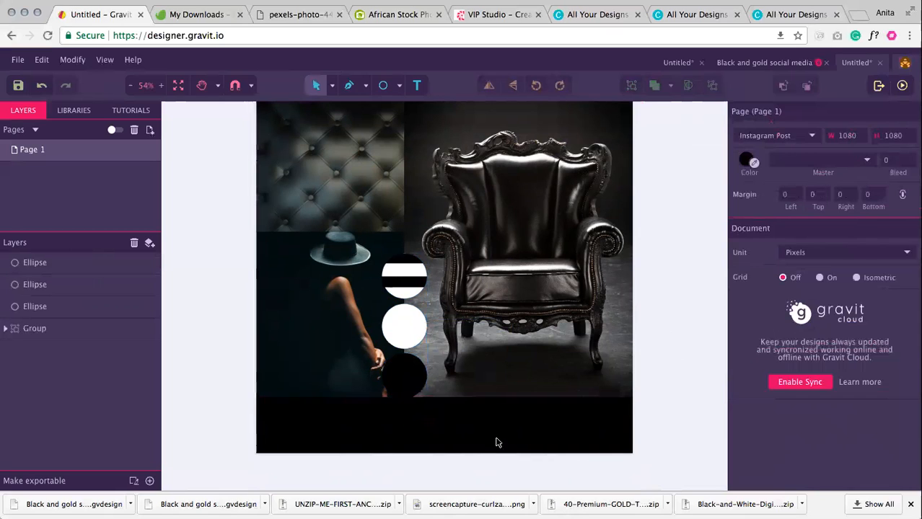
pyautogui.click(489, 227)
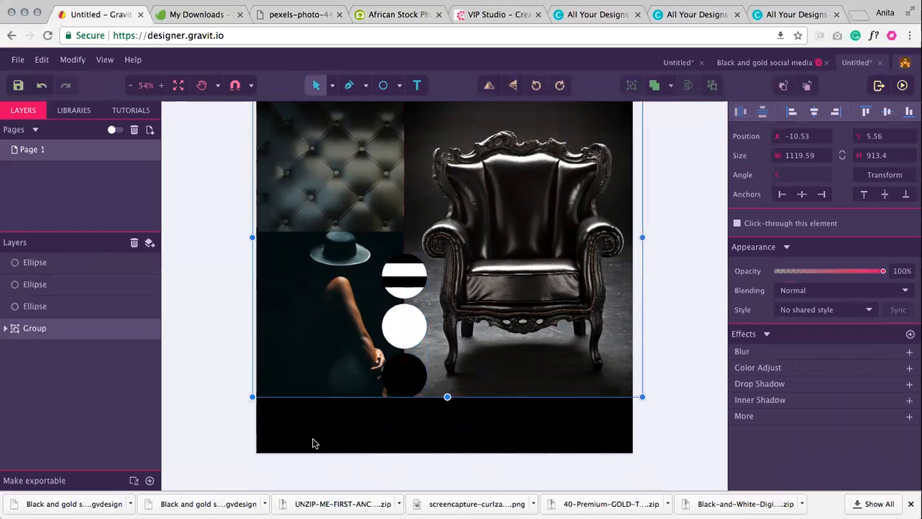
pyautogui.click(256, 427)
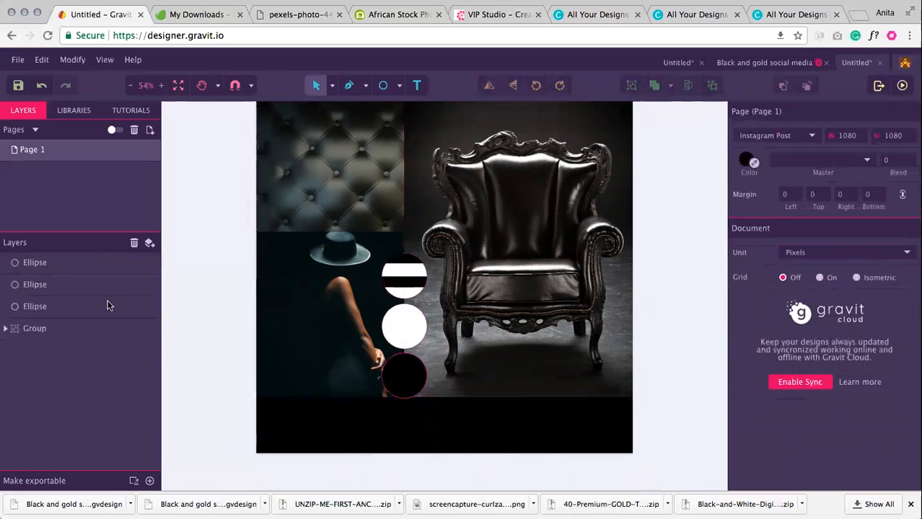
# - Draw a text box about 508 × 82 px in the black band below the photos and clear its placeholder text
pyautogui.click(418, 88)
pyautogui.moveTo(307, 412); pyautogui.dragTo(486, 442)
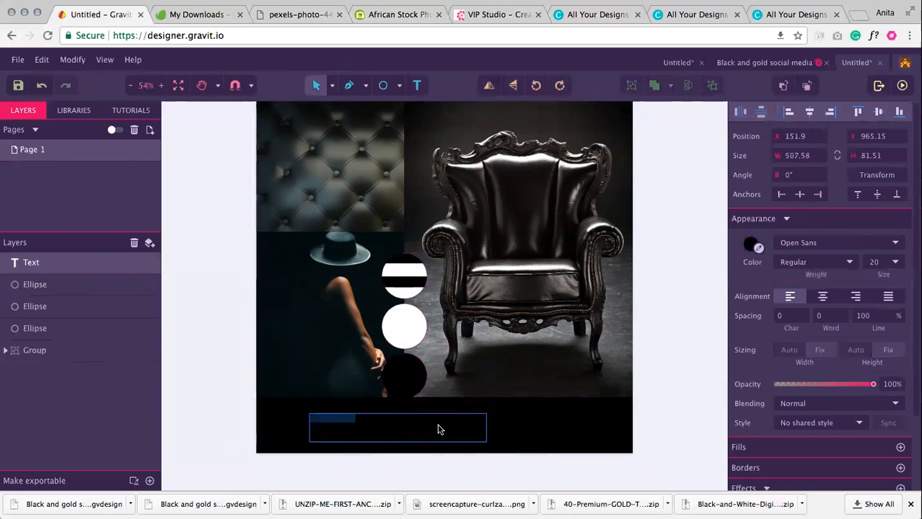
pyautogui.press('BackSpace')
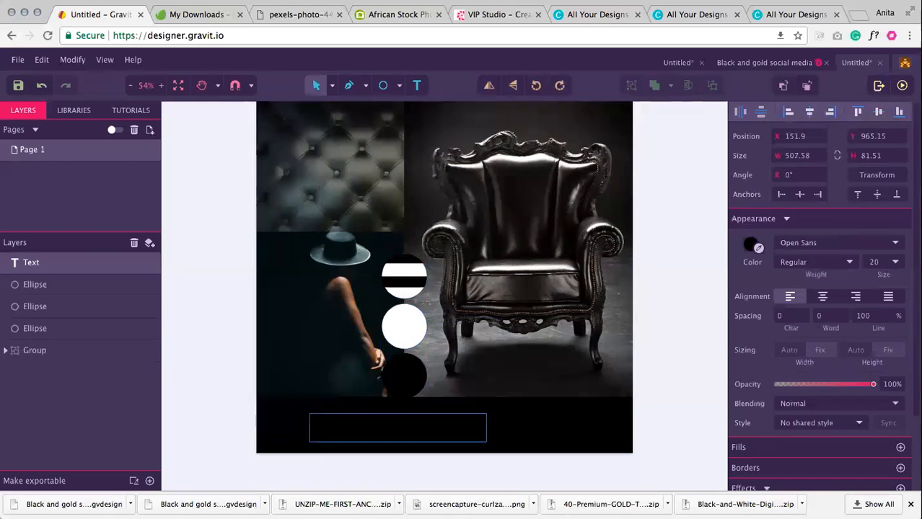
pyautogui.press('Escape')
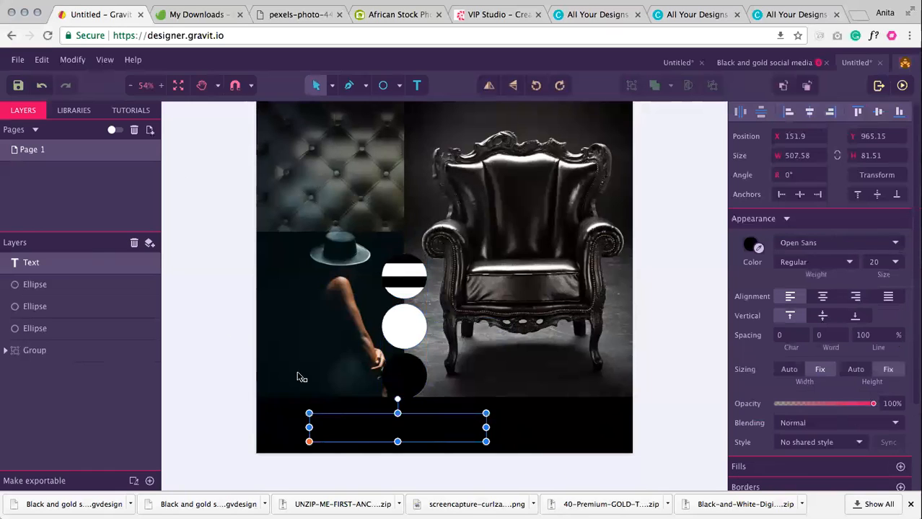
# - Set the text box's font to Glacial Indifference
pyautogui.click(794, 242)
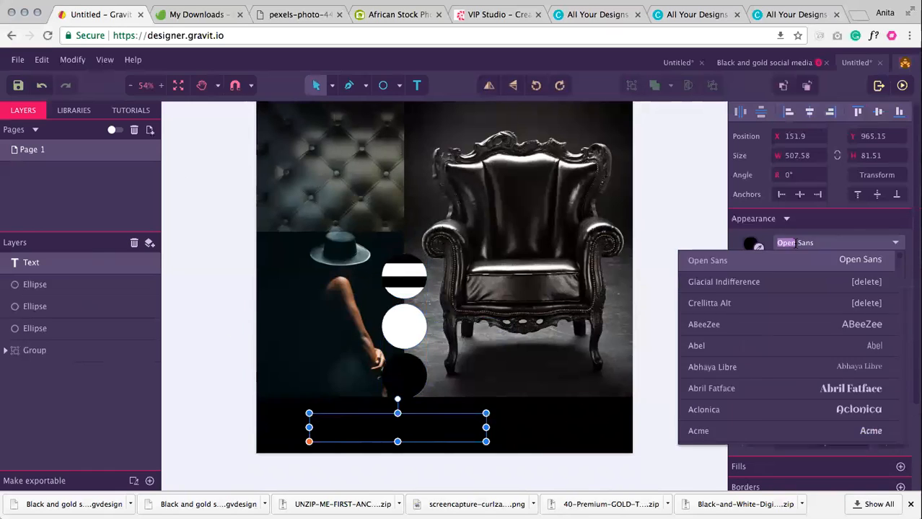
pyautogui.write('glac')
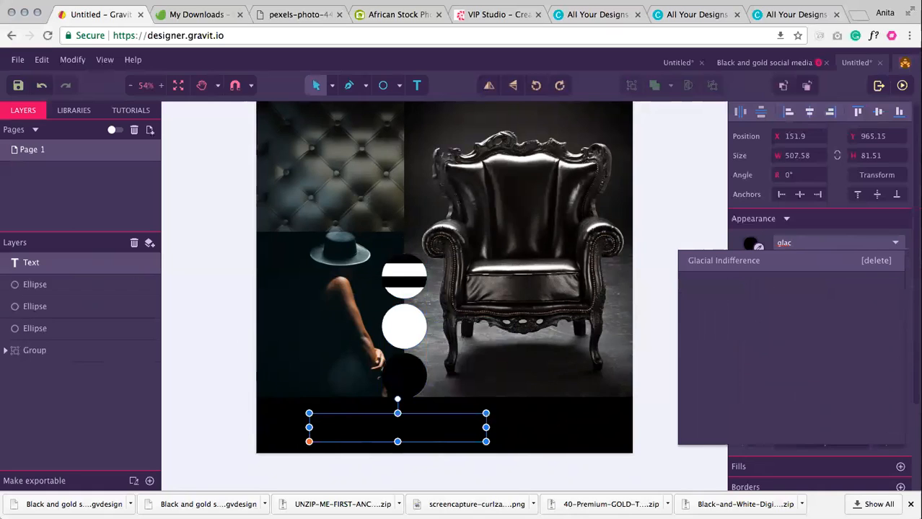
pyautogui.click(776, 264)
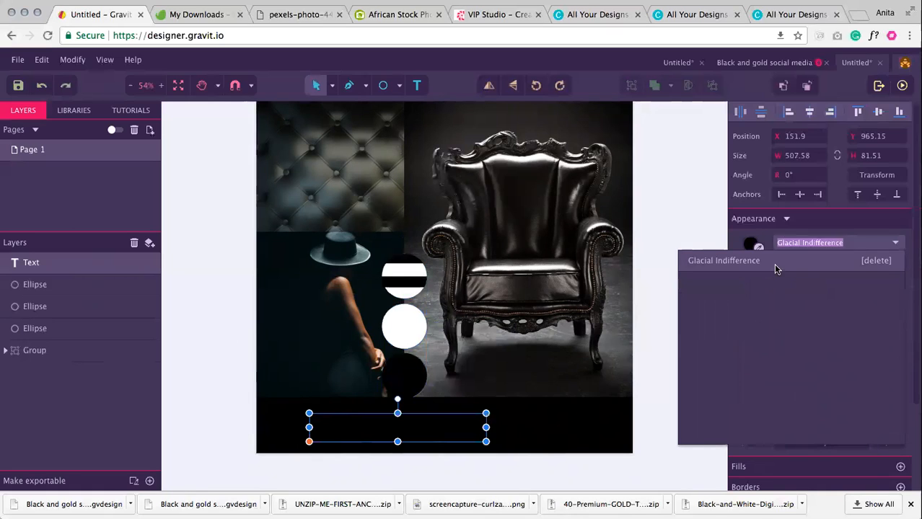
pyautogui.click(835, 243)
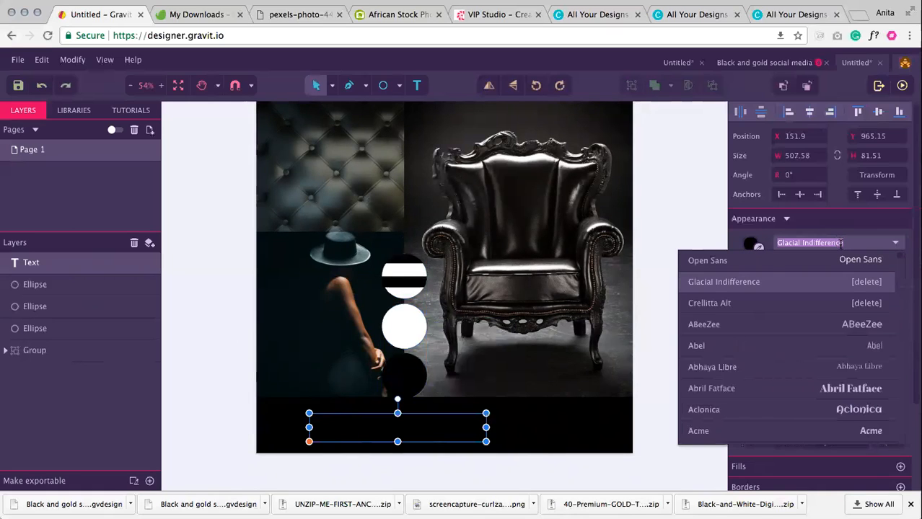
pyautogui.click(422, 427)
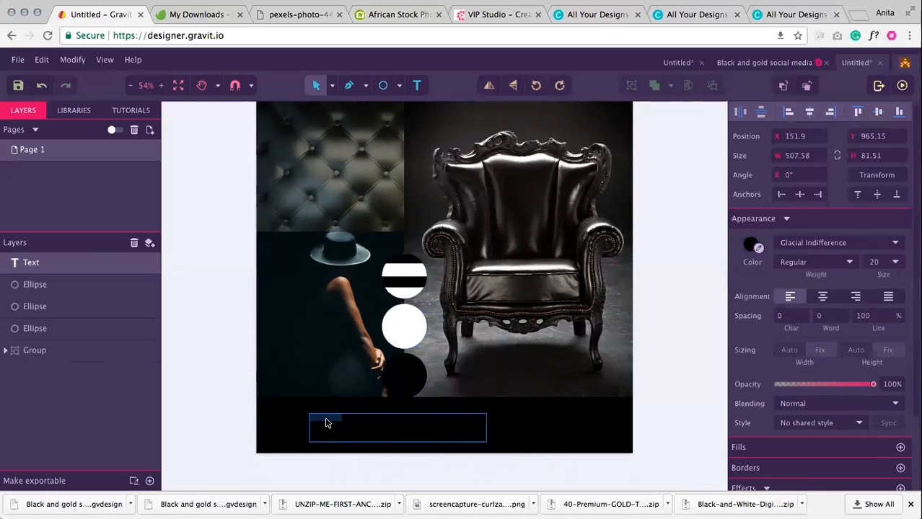
pyautogui.click(399, 427)
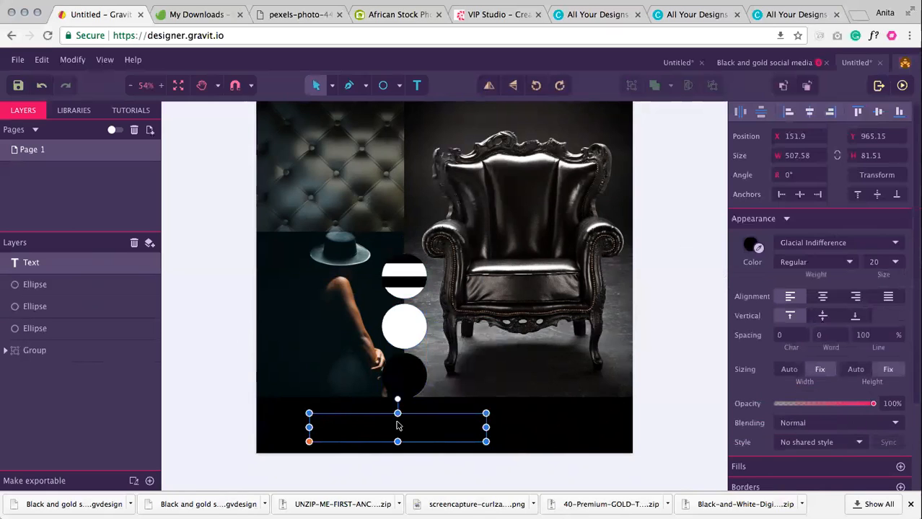
# - Colour the Glacial Indifference text white (#FFFFFF) and set its size to 48 px
pyautogui.click(753, 245)
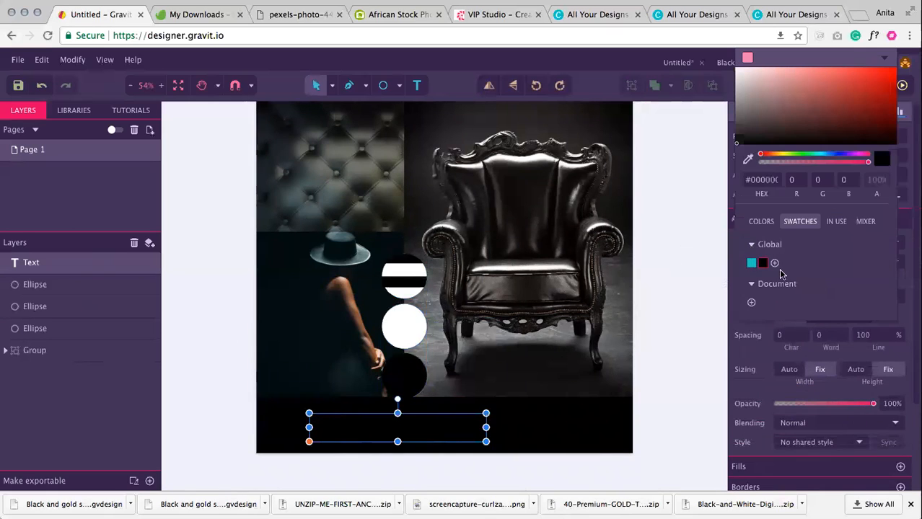
pyautogui.moveTo(756, 110); pyautogui.dragTo(723, 46)
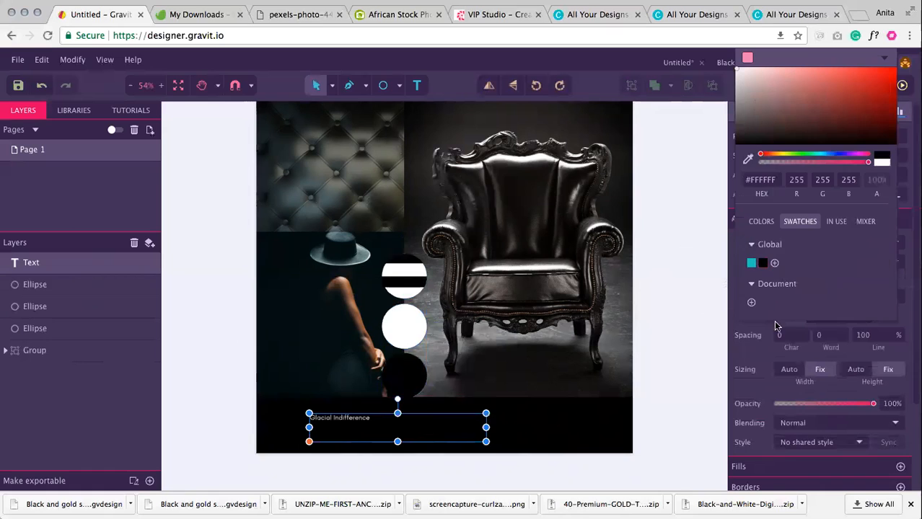
pyautogui.click(734, 353)
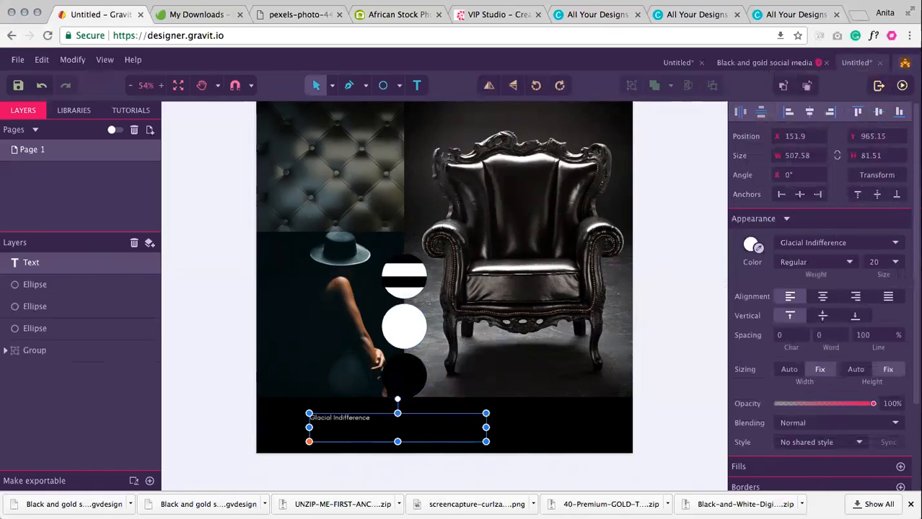
pyautogui.click(895, 262)
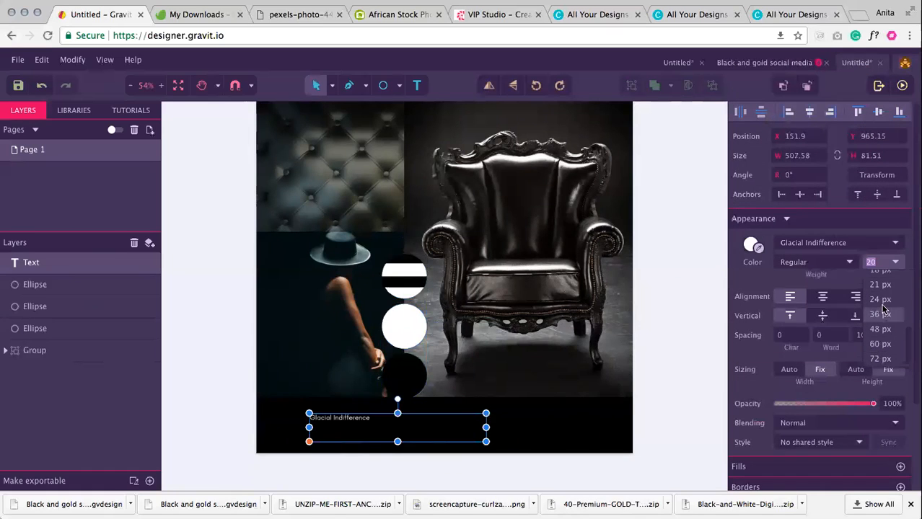
pyautogui.click(880, 329)
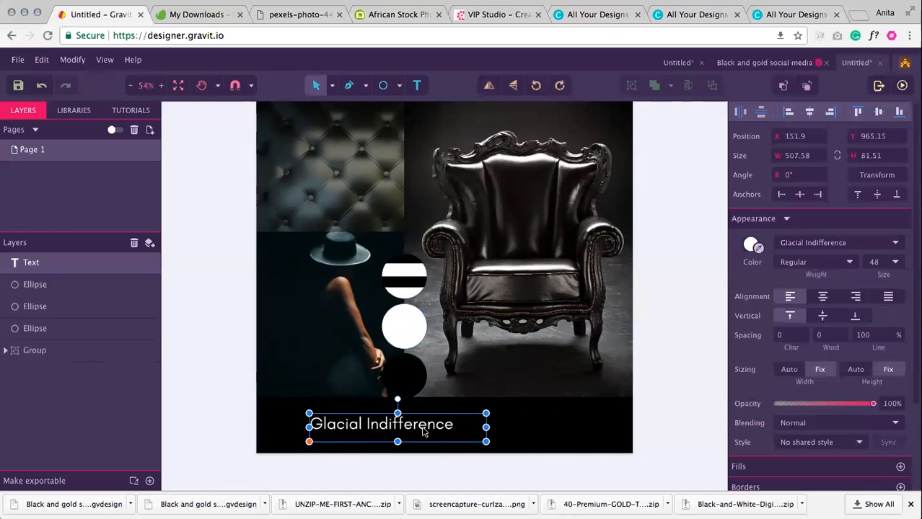
# - Shift the text box left to about X 102 px and narrow it to about 417 px wide
pyautogui.moveTo(428, 424); pyautogui.dragTo(411, 424)
pyautogui.click(516, 422)
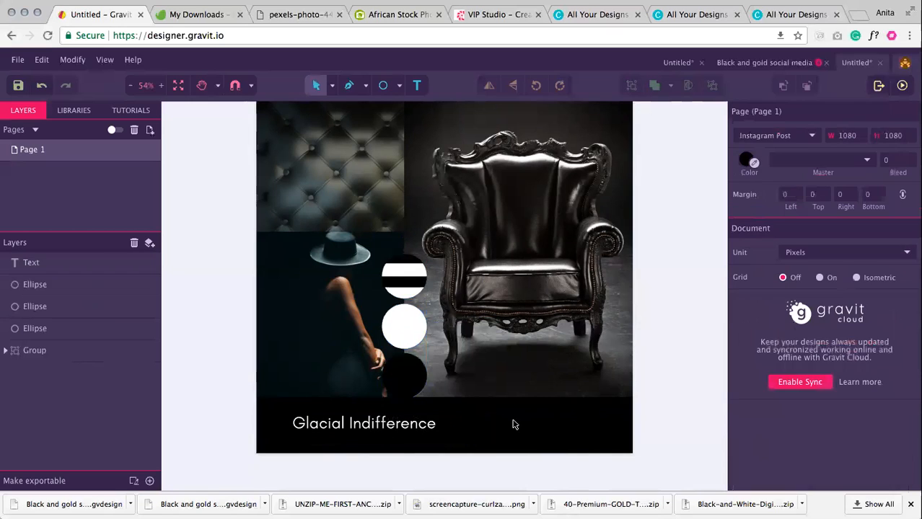
pyautogui.click(419, 427)
pyautogui.moveTo(469, 427); pyautogui.dragTo(437, 426)
pyautogui.click(521, 421)
# - Duplicate the text box, place the copy to the right of the original, and set its font to Crellitta Alt
pyautogui.click(421, 430)
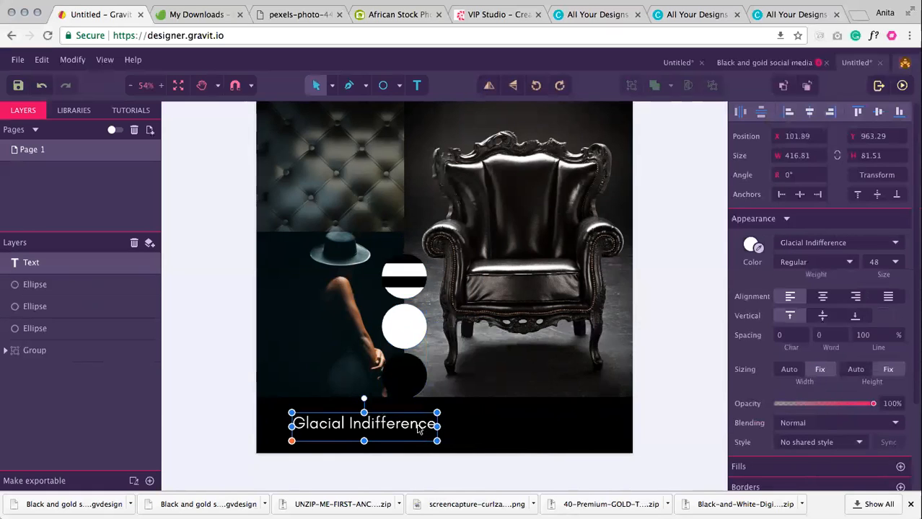
pyautogui.press('super+d')
pyautogui.moveTo(445, 427); pyautogui.dragTo(592, 420)
pyautogui.click(804, 240)
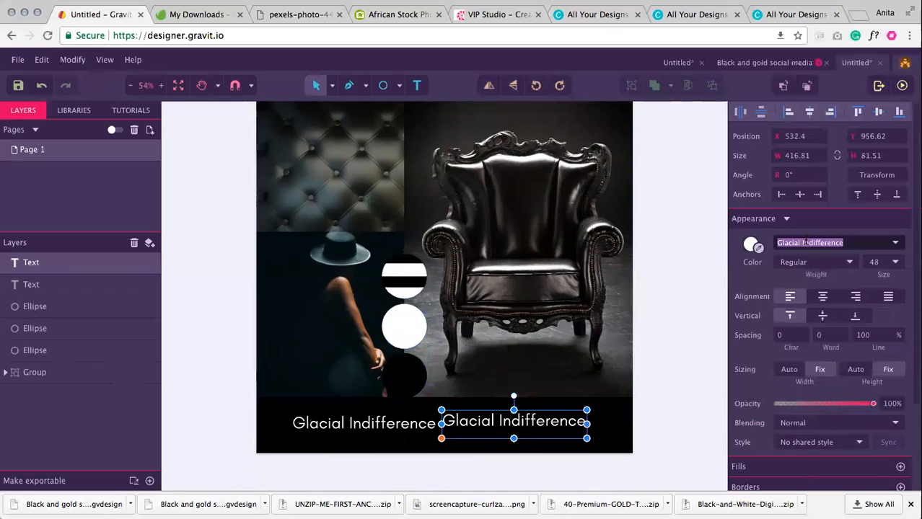
pyautogui.write('cre')
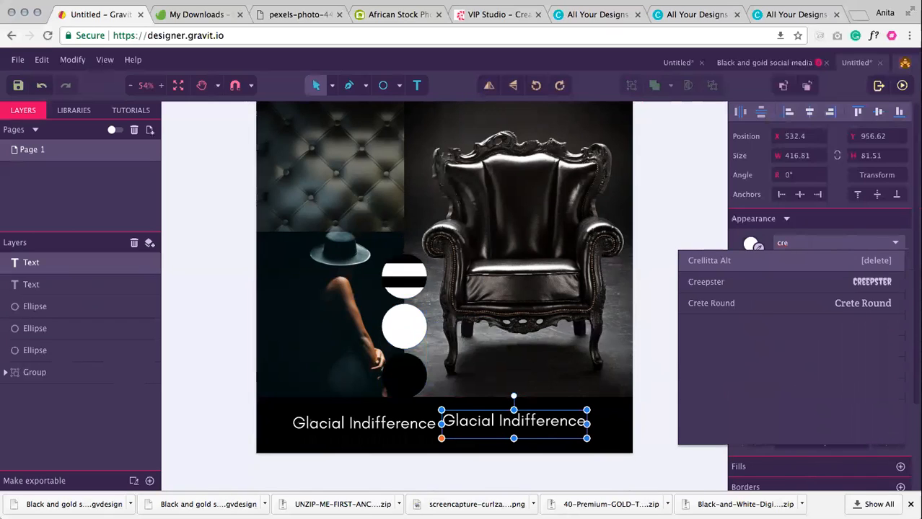
pyautogui.write('ll')
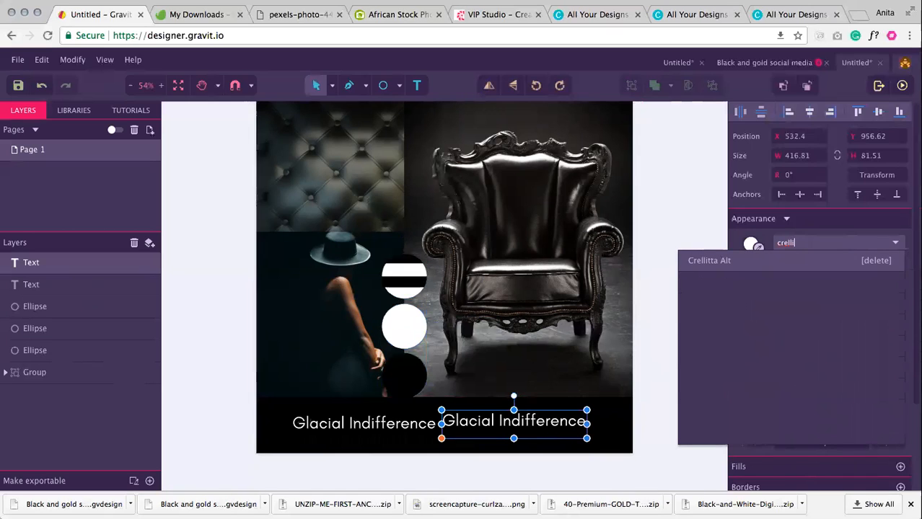
pyautogui.write('it')
pyautogui.press('Return')
# - Replace the copied text's wording with the font name "Crellitta Alt"
pyautogui.click(814, 243)
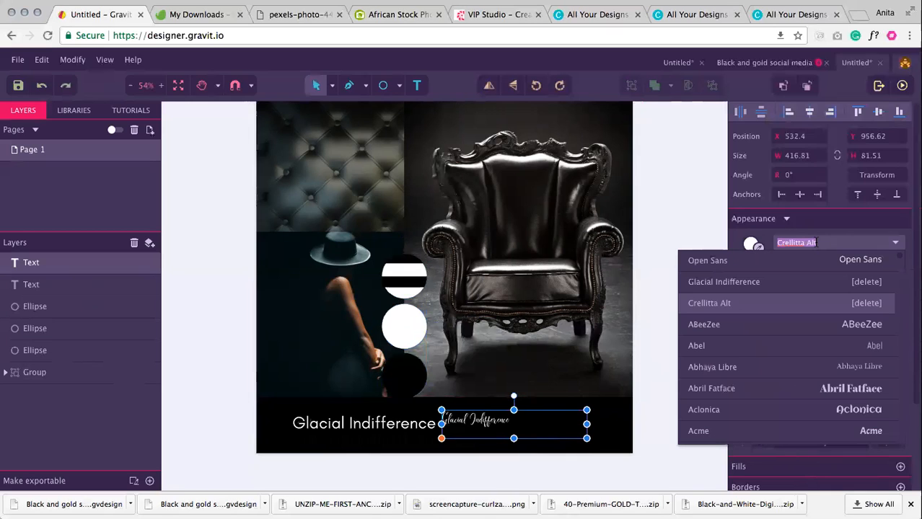
pyautogui.click(469, 425)
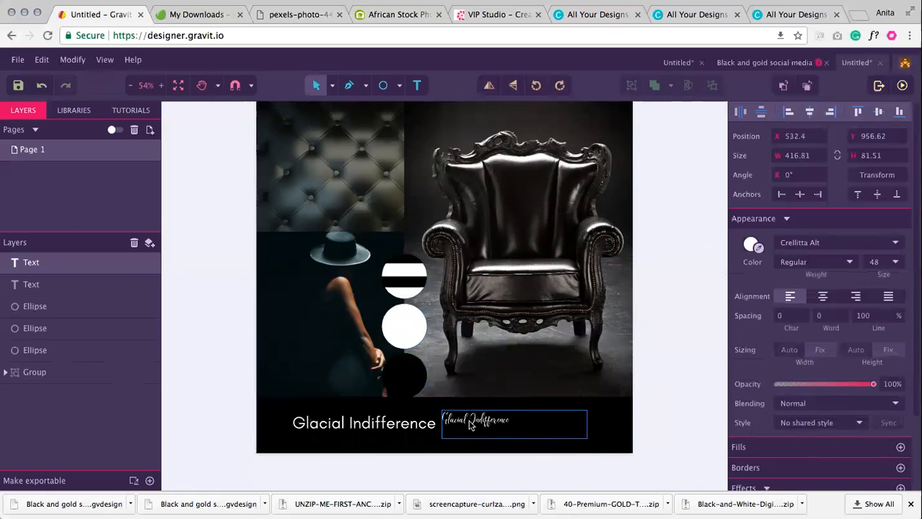
pyautogui.doubleClick(469, 425)
pyautogui.press('super+v')
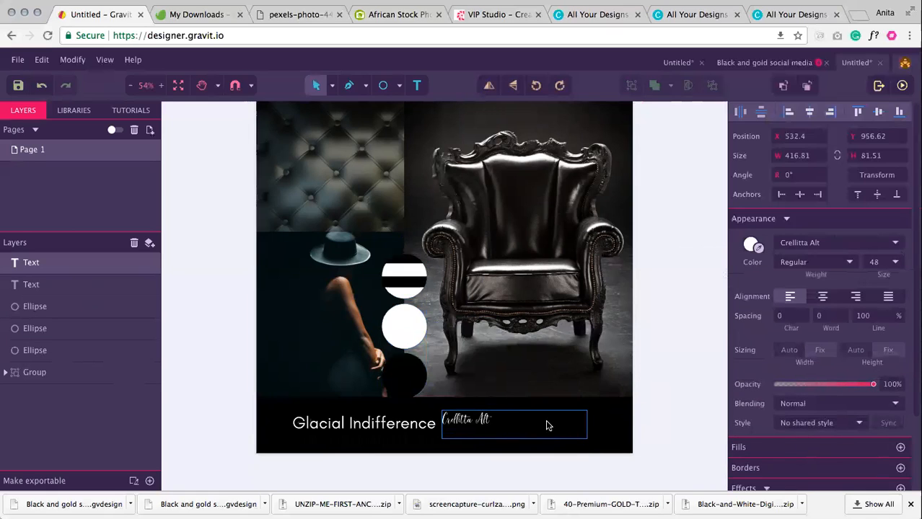
# - Try to set the size of the Crellitta Alt text to 100 px while its wording is being edited
pyautogui.click(863, 315)
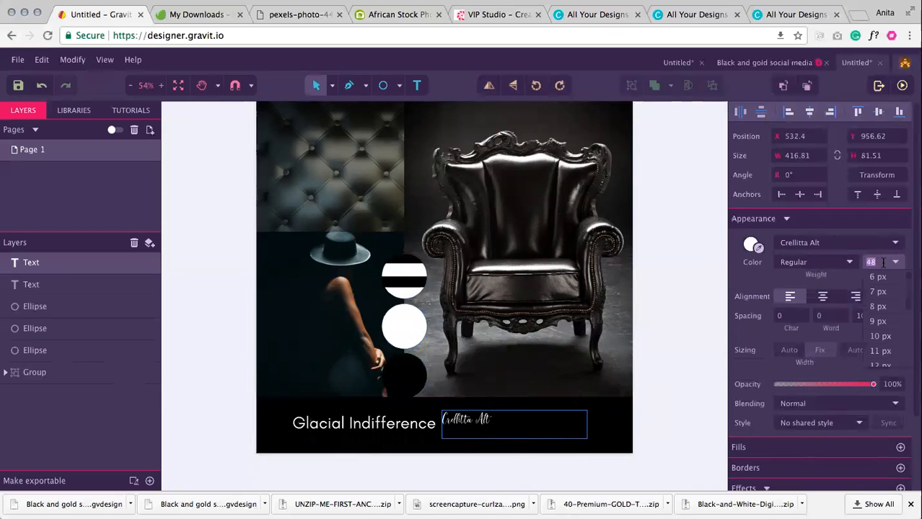
pyautogui.press('Tab')
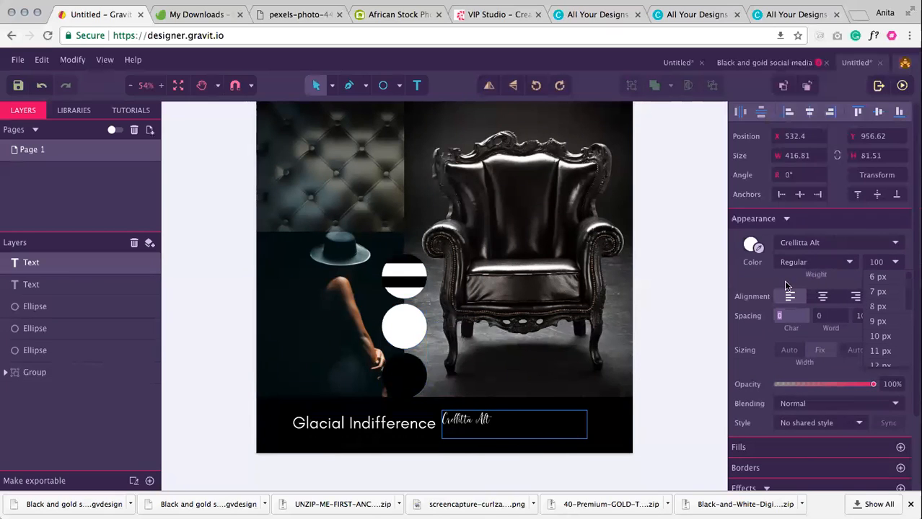
pyautogui.click(531, 429)
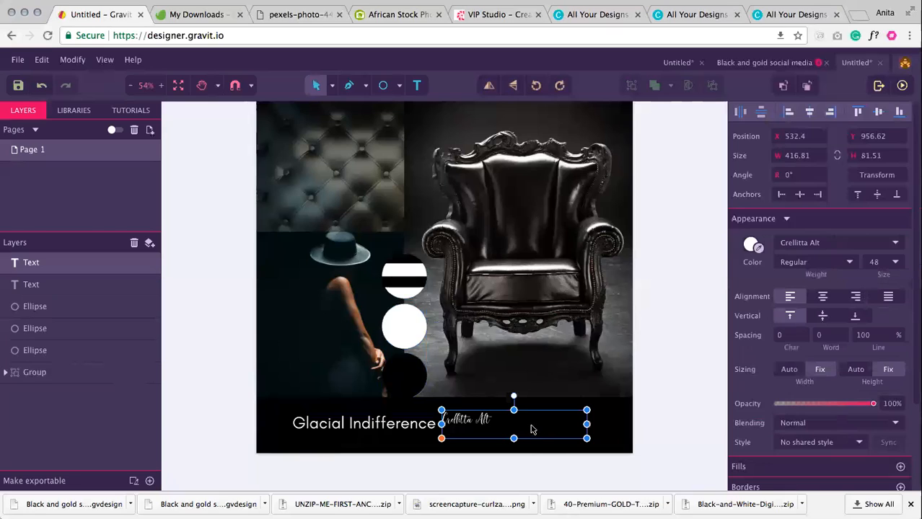
# - Set the Crellitta Alt text to 72 px, move its box right, and narrow it to about 262 px wide
pyautogui.click(876, 262)
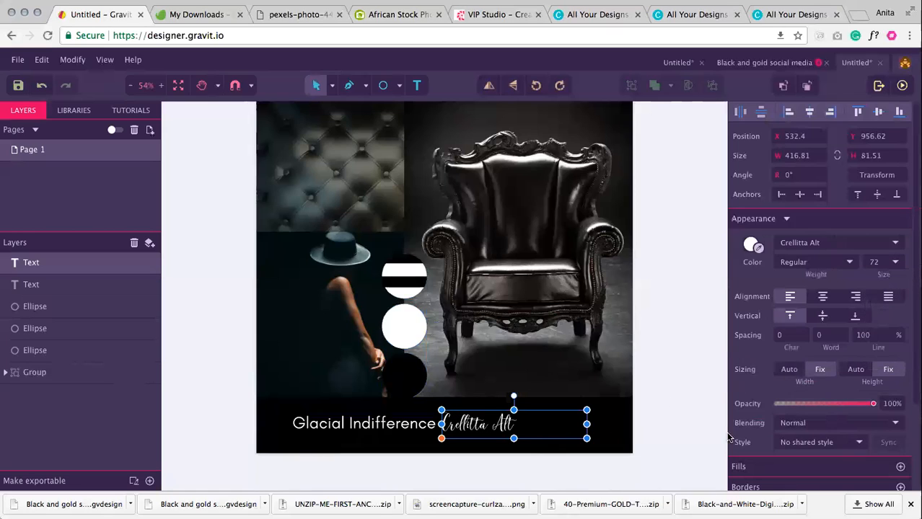
pyautogui.moveTo(478, 427); pyautogui.dragTo(517, 428)
pyautogui.moveTo(581, 420); pyautogui.dragTo(572, 424)
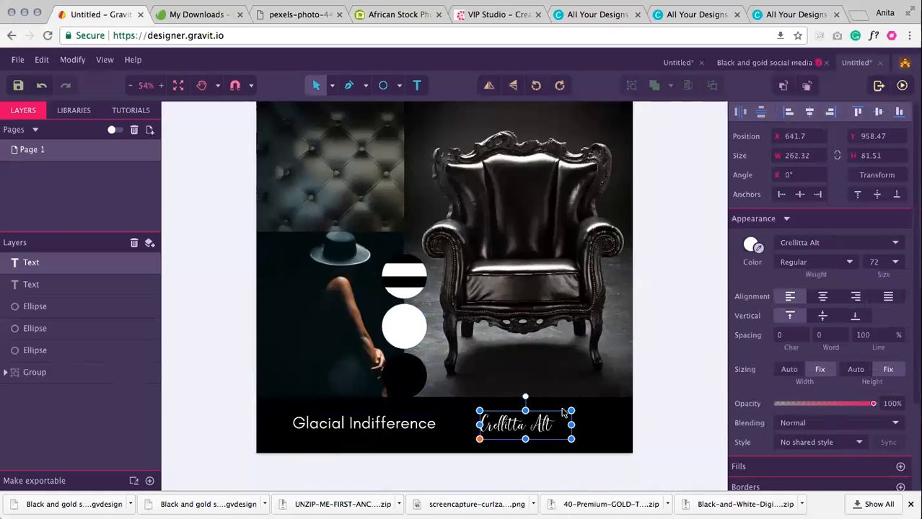
# - Enlarge the Crellitta Alt text to 100 px and adjust its box so both words fit on one line
pyautogui.click(874, 261)
pyautogui.write('100')
pyautogui.press('Tab')
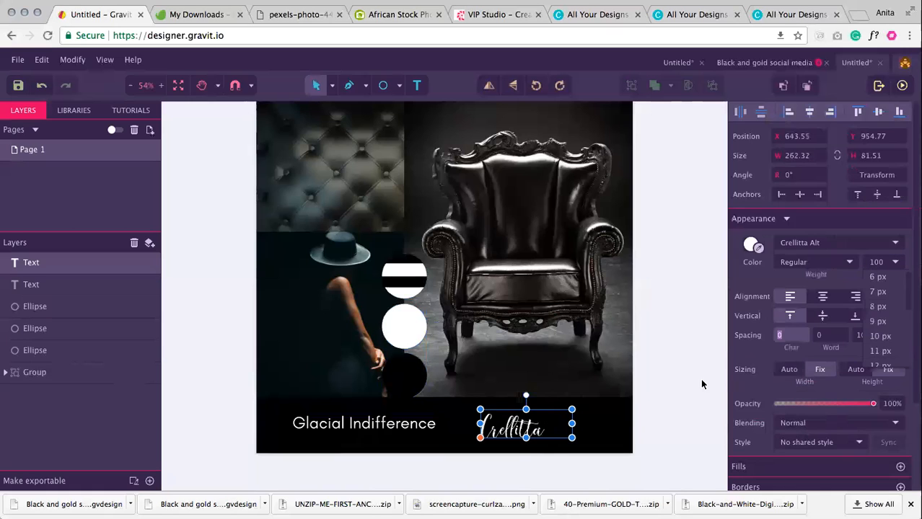
pyautogui.moveTo(572, 424)
pyautogui.mouseDown()
pyautogui.moveTo(608, 424)
pyautogui.moveTo(577, 432)
pyautogui.mouseUp()
pyautogui.click(658, 414)
# - Move the Glacial Indifference text right, closer to the Crellitta Alt text, so the pair sits balanced in the black band
pyautogui.click(568, 445)
pyautogui.moveTo(401, 425); pyautogui.dragTo(424, 426)
pyautogui.click(657, 411)
pyautogui.click(572, 430)
pyautogui.click(673, 370)
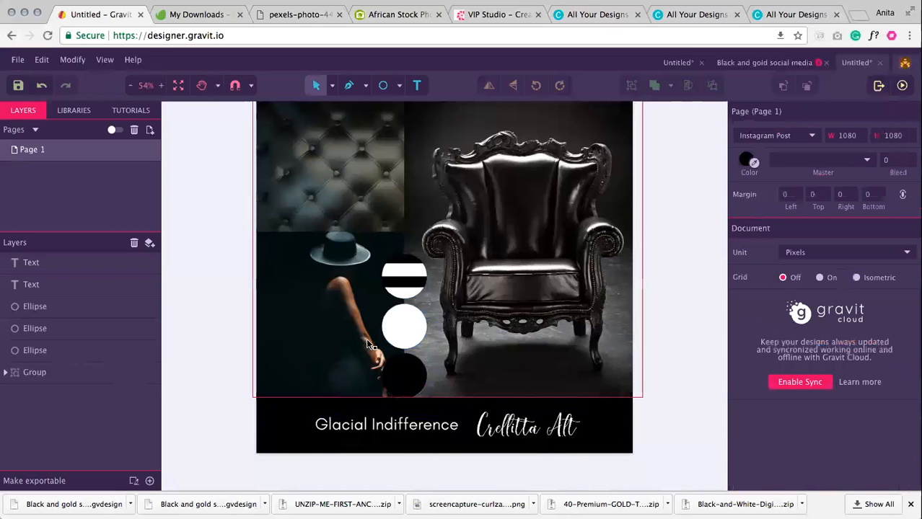
# - Nudge the black circle slightly down to about Y 804 px, below the white circle
pyautogui.click(405, 386)
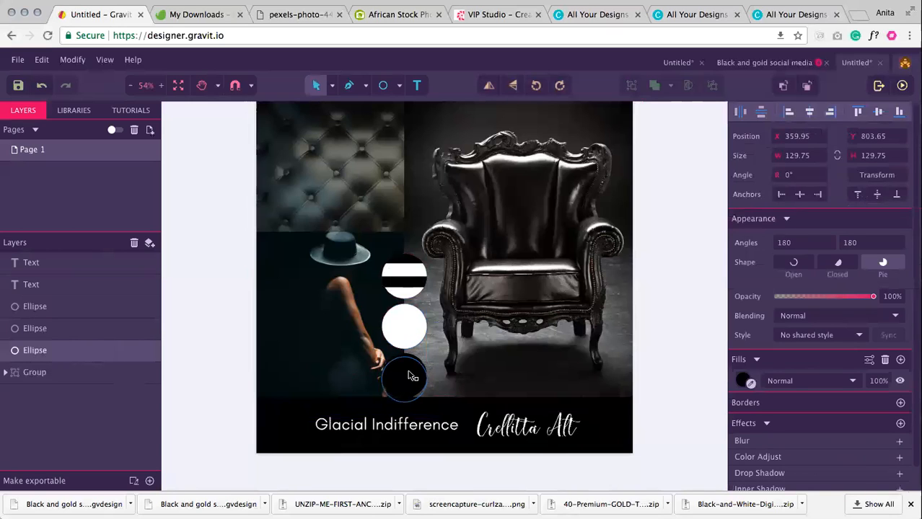
pyautogui.click(407, 324)
pyautogui.click(671, 330)
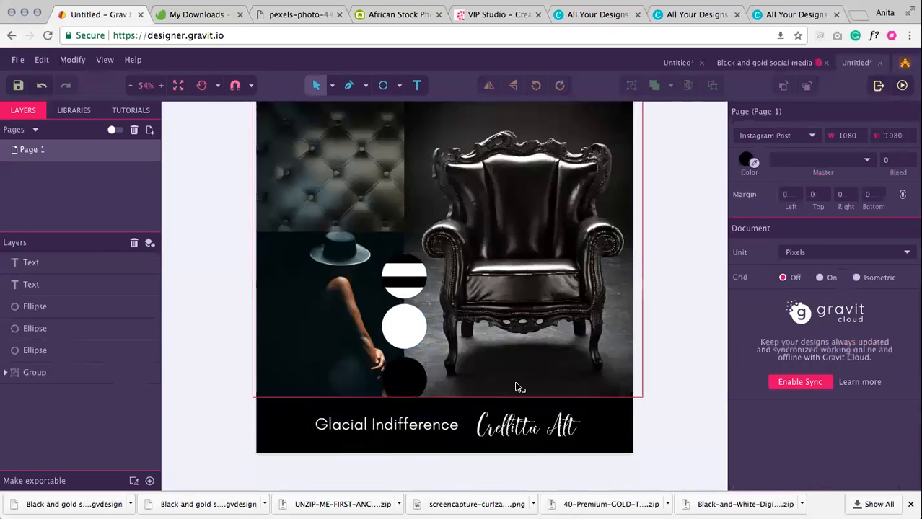
# - Add a second blank Instagram Post page of 1080 × 1080 px to the document
pyautogui.scroll(3, 529, 412)
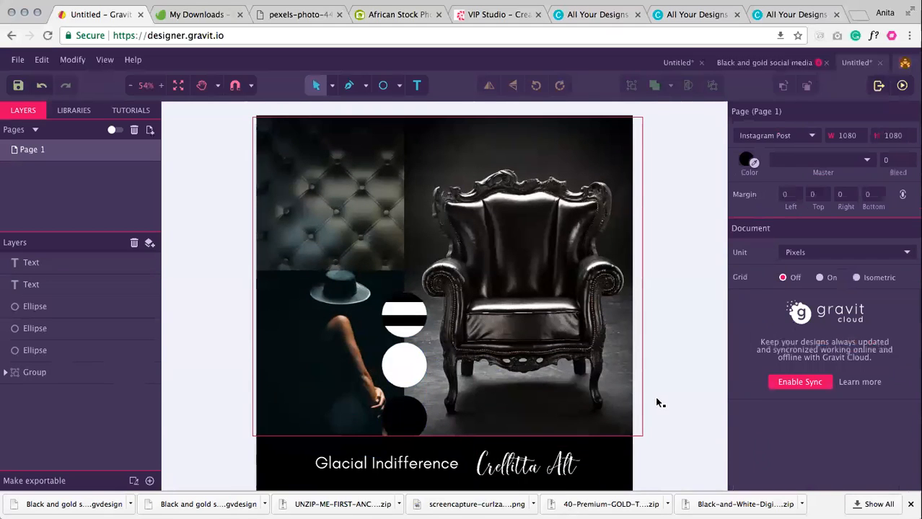
pyautogui.click(44, 149)
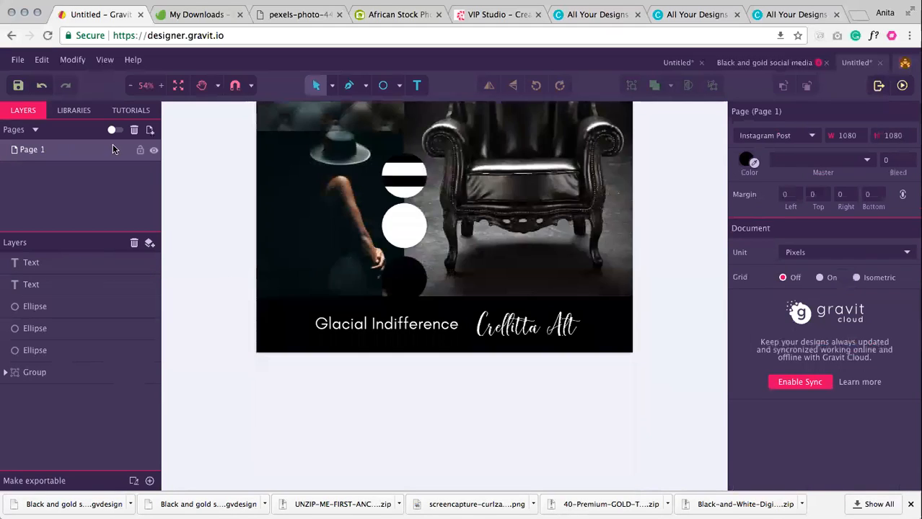
pyautogui.click(149, 129)
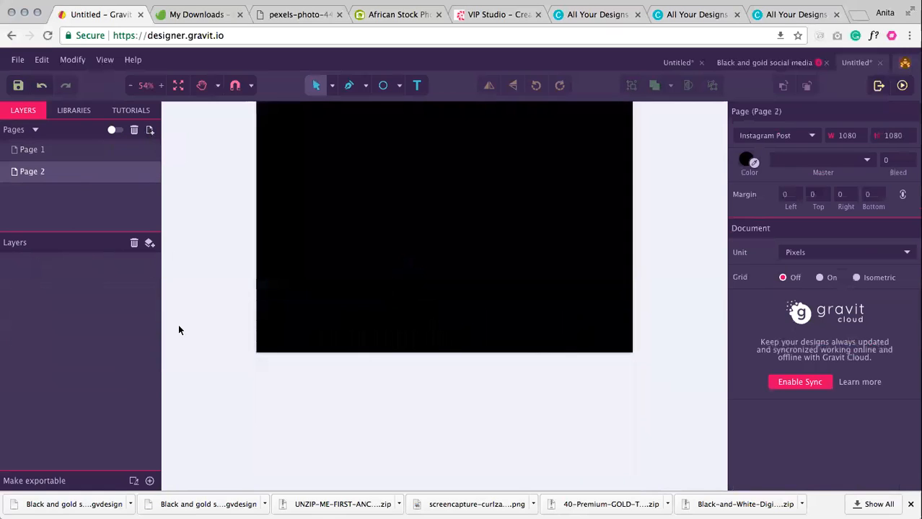
pyautogui.scroll(3, 321, 283)
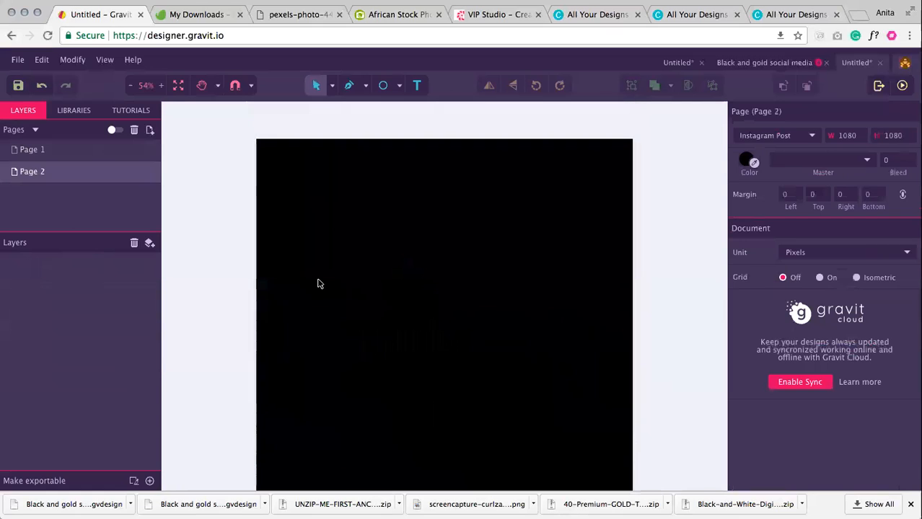
# - Draw a light grey rectangle about 209 × 1130 px as a full-height strip along the left edge of Page 2
pyautogui.rightClick(393, 86)
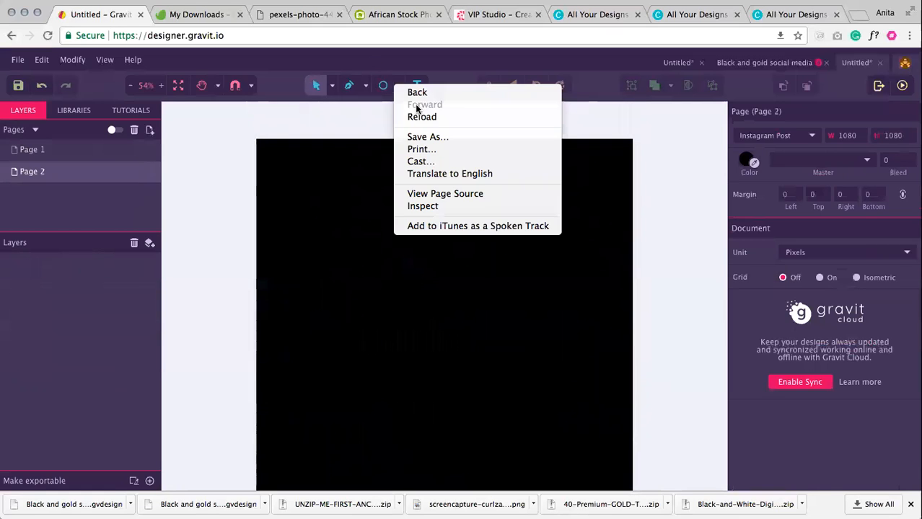
pyautogui.click(383, 86)
pyautogui.click(410, 120)
pyautogui.scroll(-1, 259, 163)
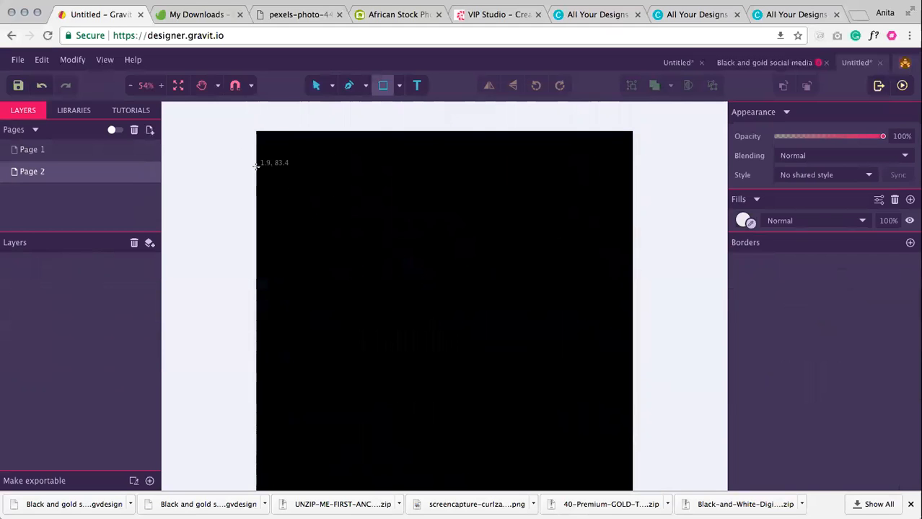
pyautogui.moveTo(248, 102); pyautogui.dragTo(249, 283)
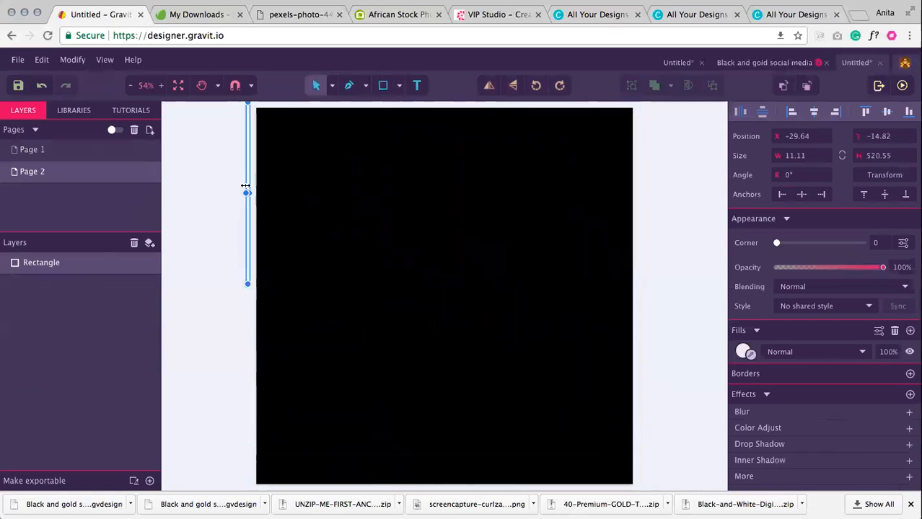
pyautogui.moveTo(247, 194); pyautogui.dragTo(319, 193)
pyautogui.moveTo(285, 284); pyautogui.dragTo(289, 489)
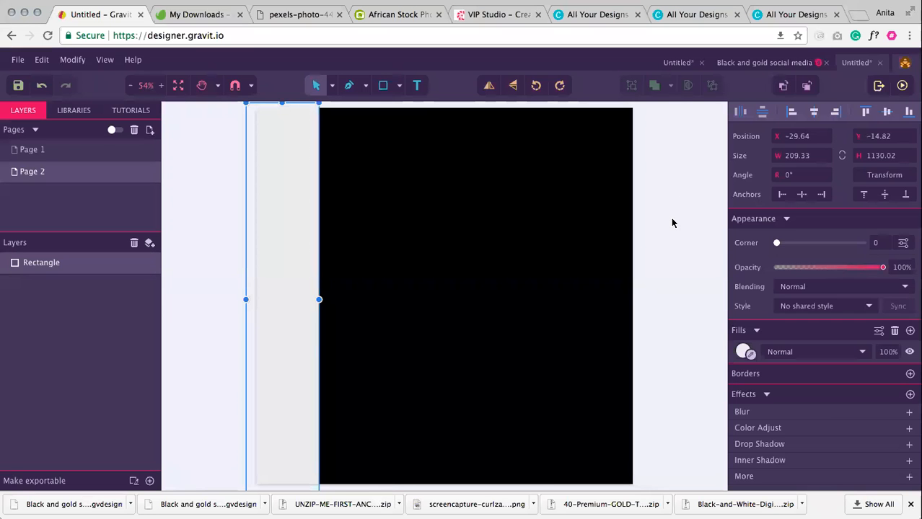
pyautogui.click(673, 223)
pyautogui.click(317, 200)
pyautogui.moveTo(275, 192); pyautogui.dragTo(275, 191)
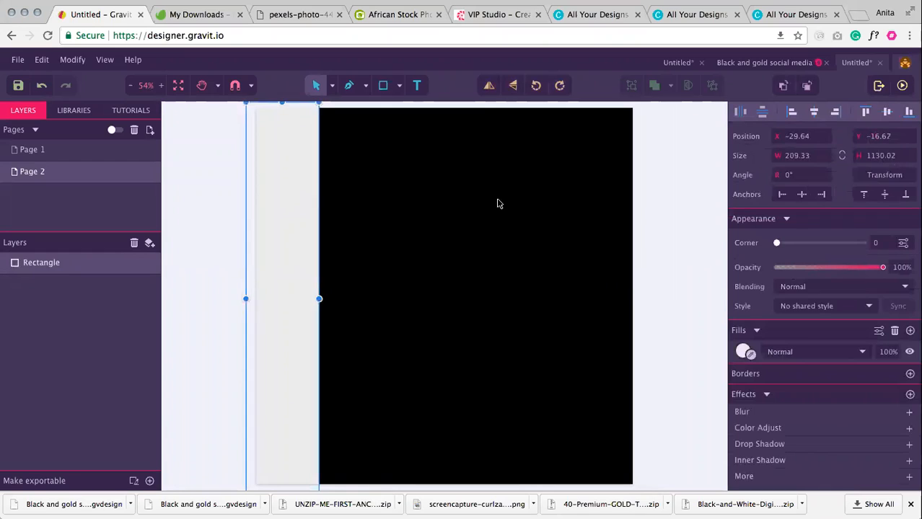
# - Fill the light grey strip on Page 2 with the image vertical-stripe.jpg from the Black-and-White-Digital-Backgrounds folder
pyautogui.click(742, 350)
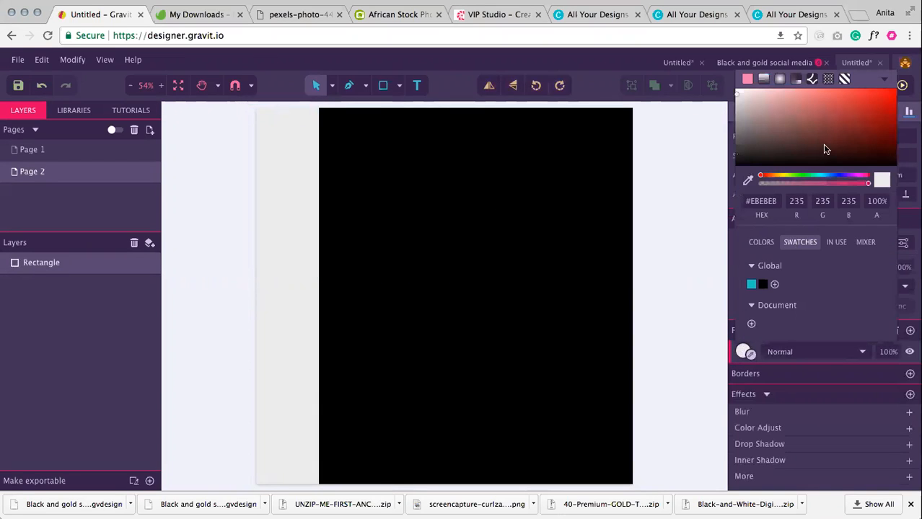
pyautogui.click(811, 79)
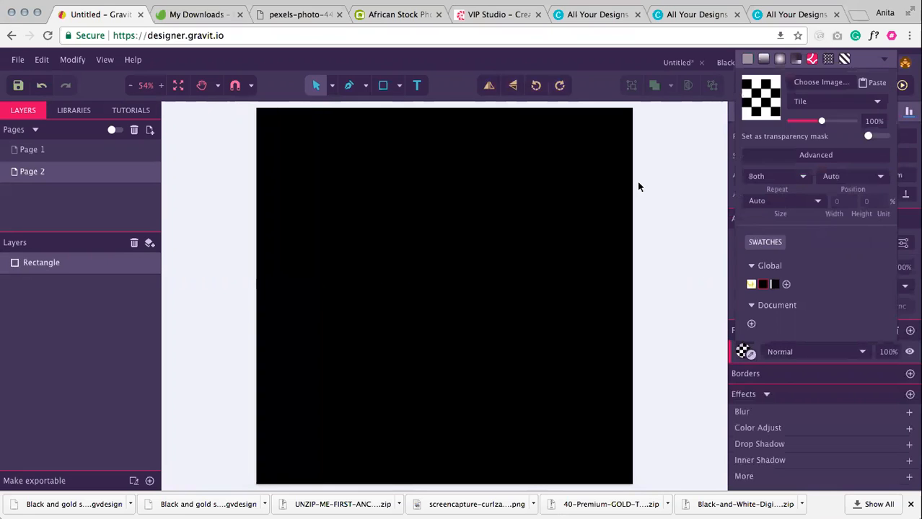
pyautogui.click(816, 83)
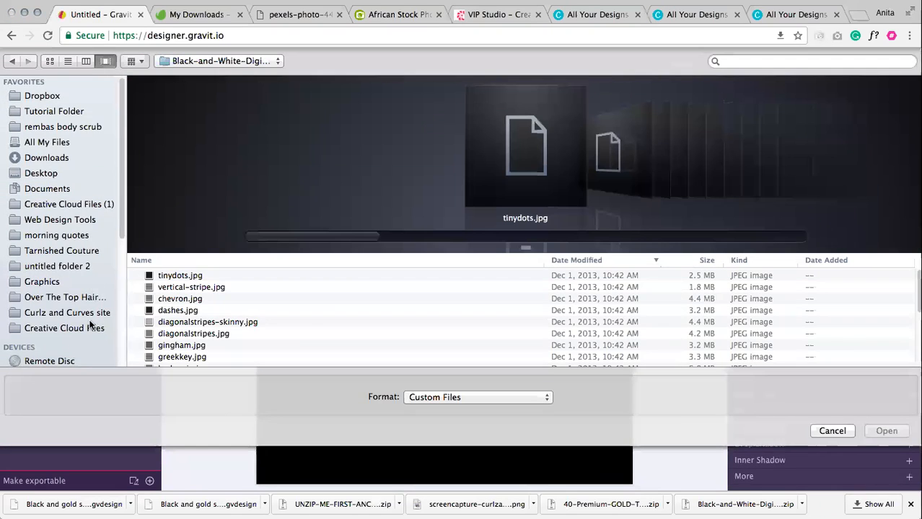
pyautogui.scroll(-3, 44, 282)
pyautogui.click(43, 274)
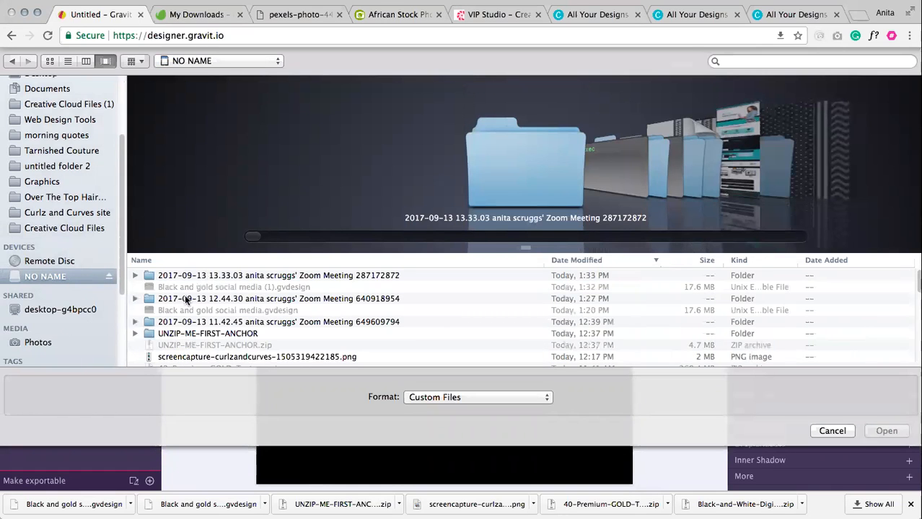
pyautogui.scroll(-5, 222, 285)
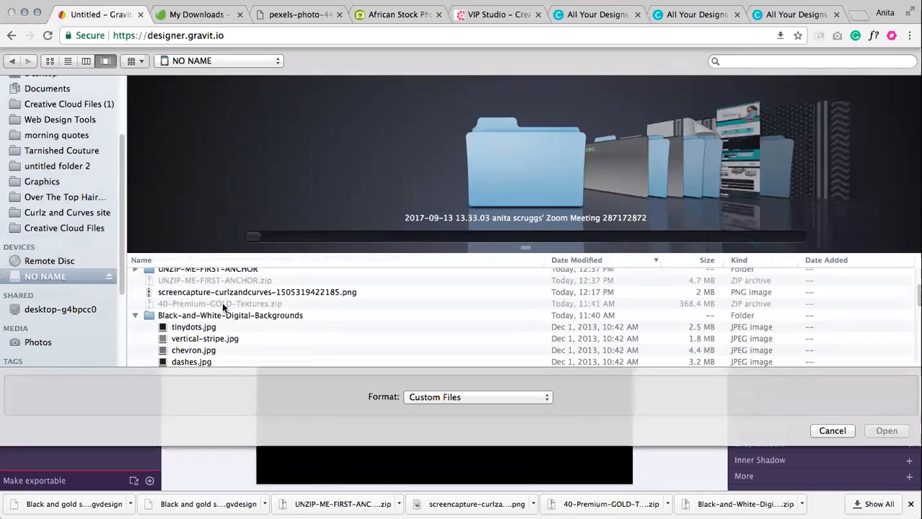
pyautogui.click(223, 307)
pyautogui.click(406, 162)
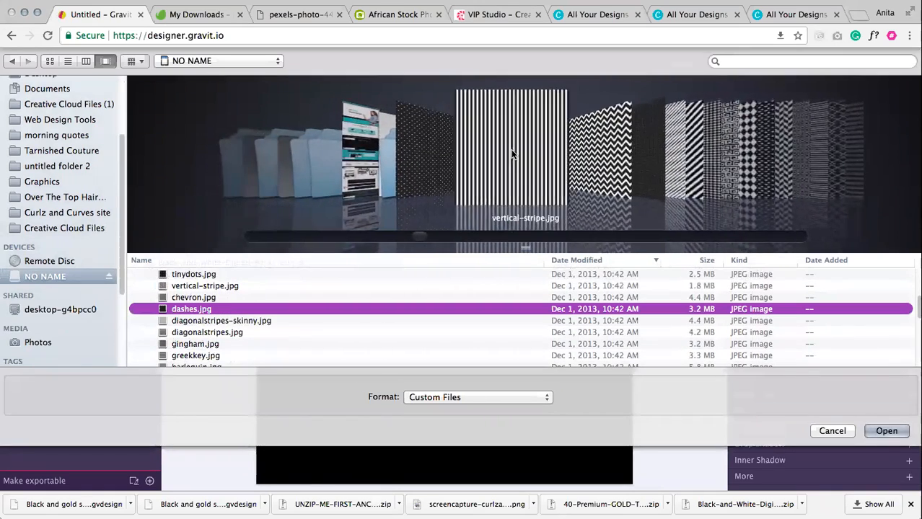
pyautogui.doubleClick(544, 147)
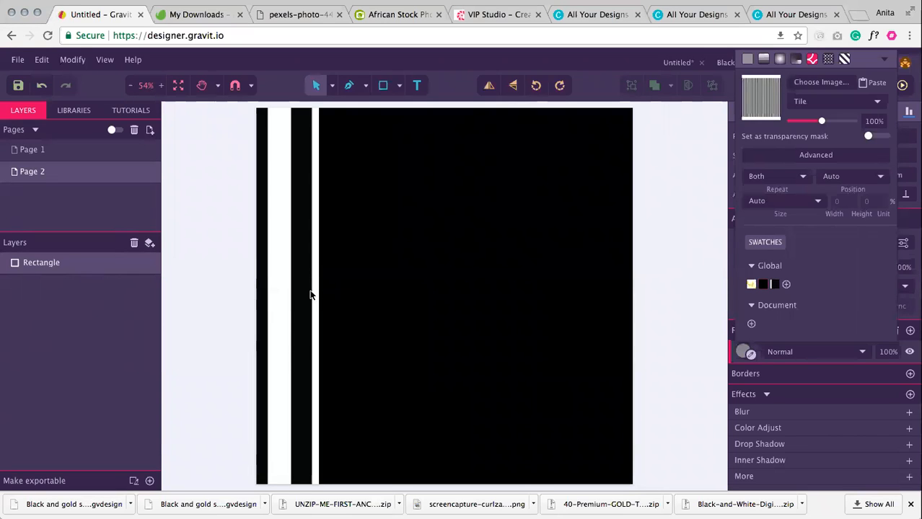
# - Shift the striped strip slightly right to about X -9 px so it still covers the page's left edge
pyautogui.moveTo(303, 297); pyautogui.dragTo(315, 297)
pyautogui.click(400, 284)
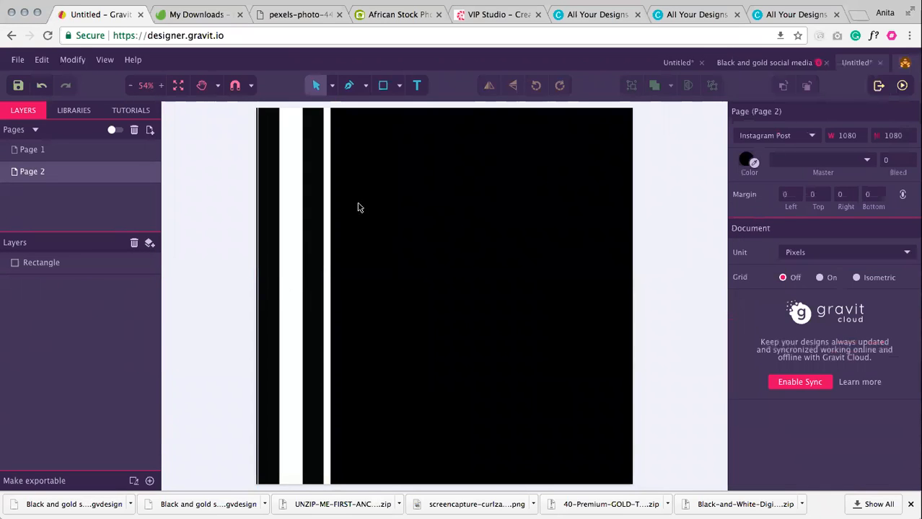
pyautogui.scroll(-4, 356, 229)
pyautogui.scroll(9, 356, 230)
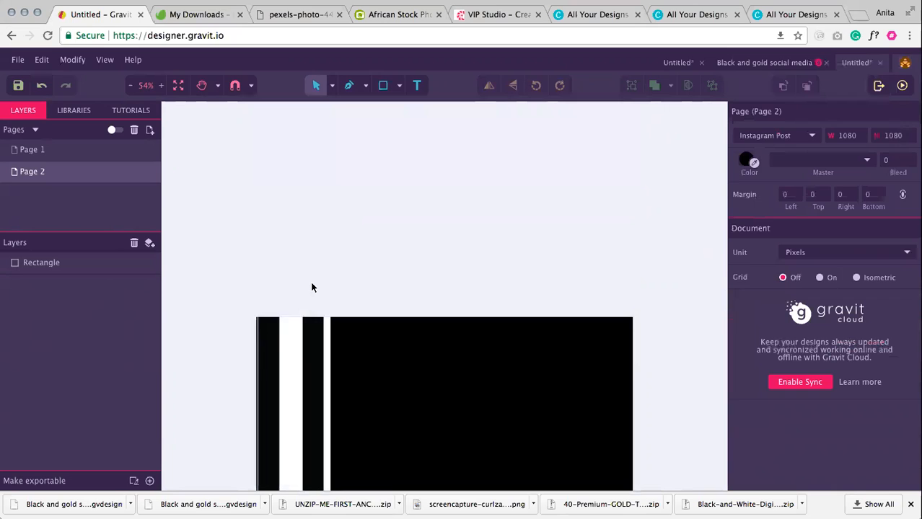
pyautogui.scroll(-5, 312, 285)
pyautogui.scroll(-2, 347, 294)
pyautogui.scroll(2, 355, 286)
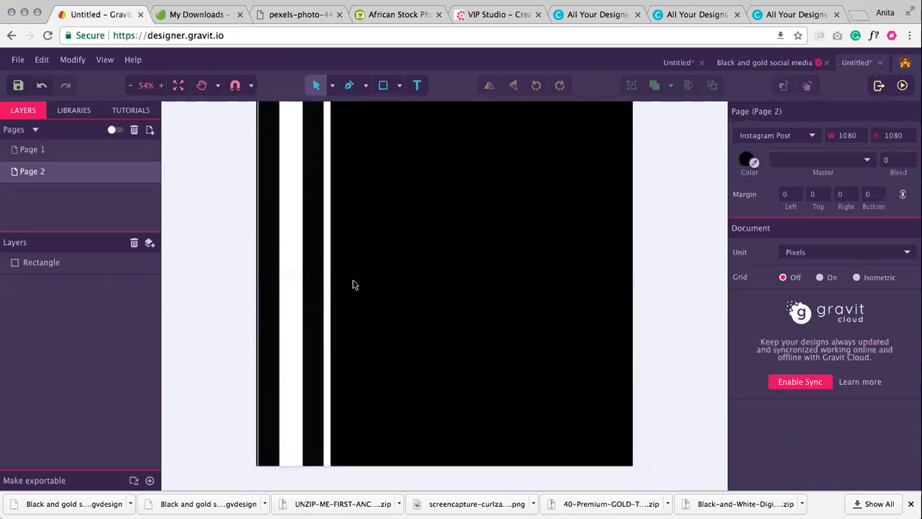
pyautogui.moveTo(312, 272); pyautogui.dragTo(307, 272)
pyautogui.click(394, 281)
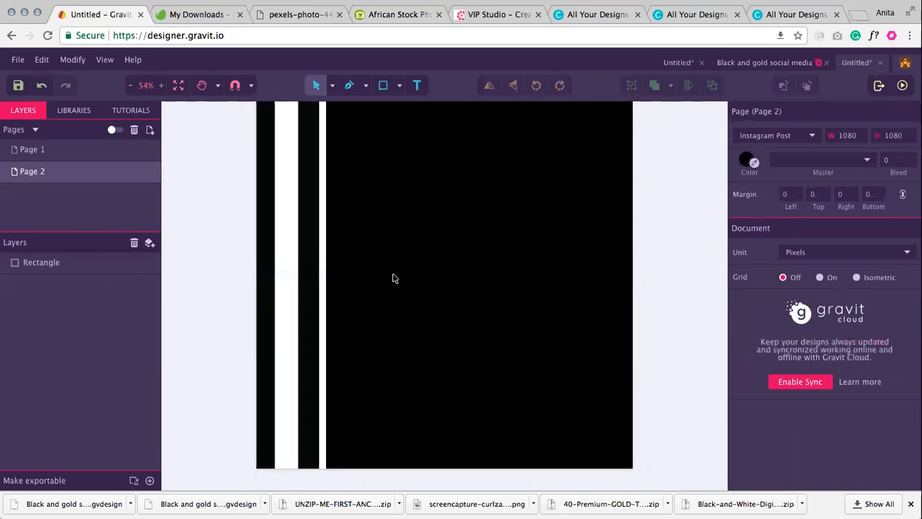
pyautogui.scroll(1, 360, 260)
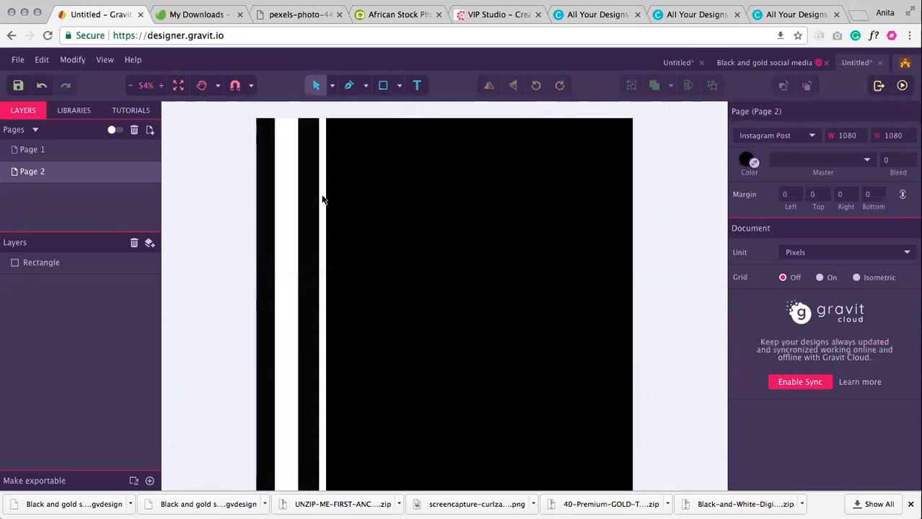
# - Draw a thin vertical rectangle about 7 × 1171 px just right of the striped strip, spanning the full page height
pyautogui.click(276, 222)
pyautogui.click(383, 85)
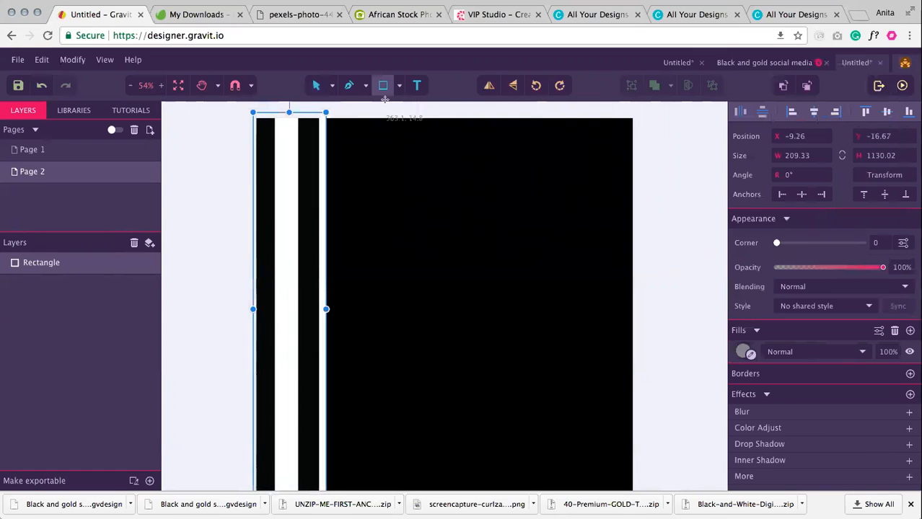
pyautogui.moveTo(332, 114)
pyautogui.mouseDown()
pyautogui.moveTo(367, 405)
pyautogui.moveTo(363, 509)
pyautogui.moveTo(335, 518)
pyautogui.mouseUp()
pyautogui.press('v')
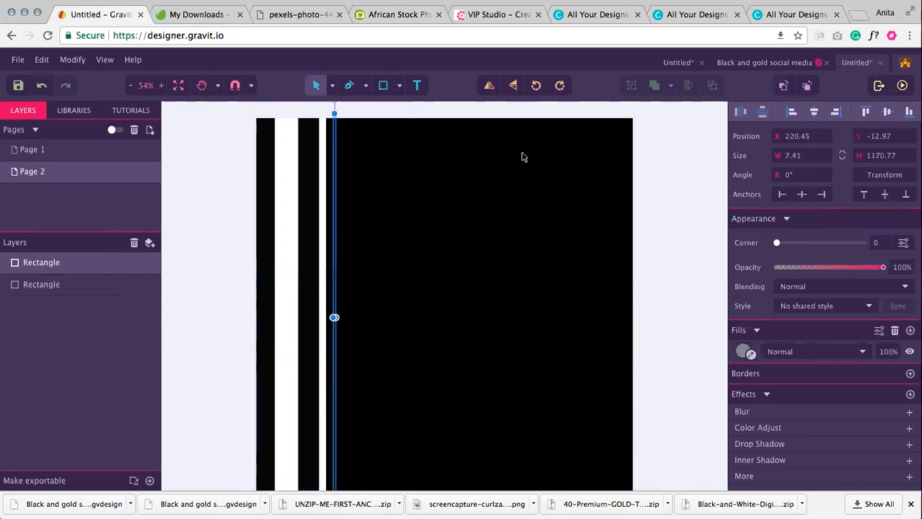
# - Change the thin rectangle's fill to the solid turquoise global swatch (RGB 26, 200, 195)
pyautogui.click(743, 352)
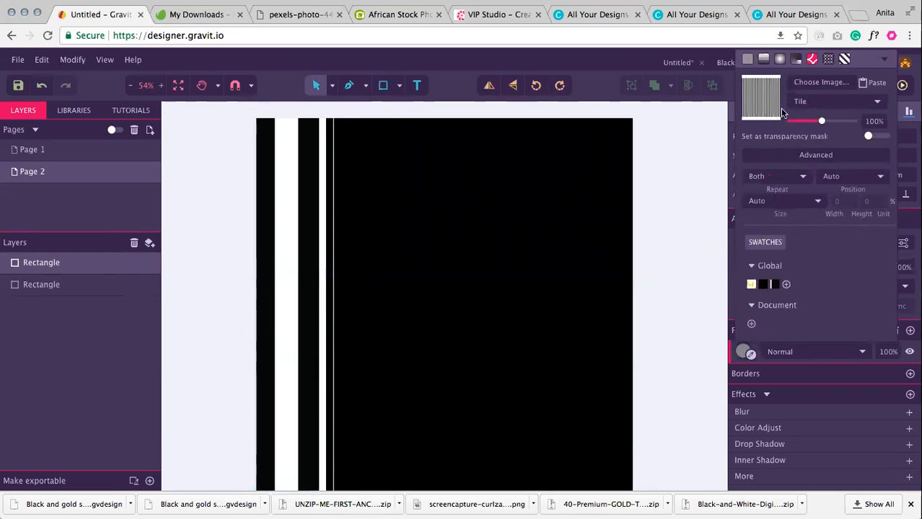
pyautogui.click(748, 59)
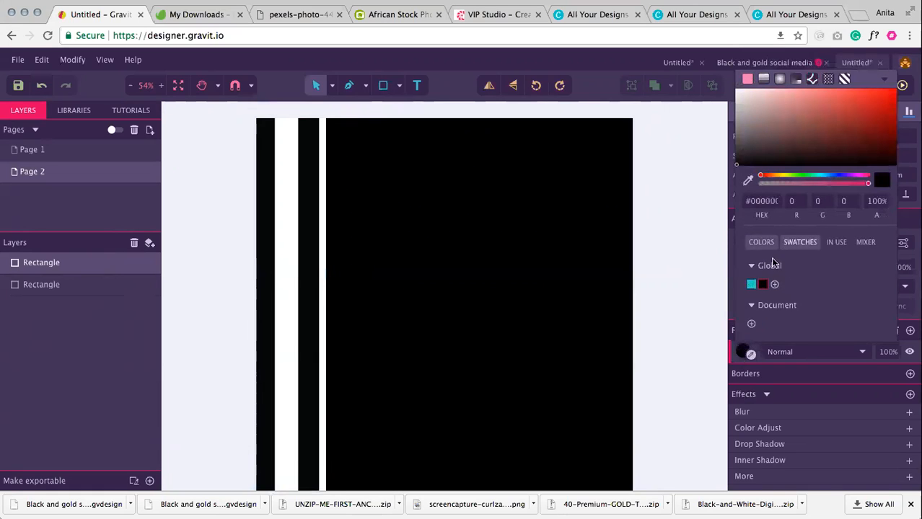
pyautogui.click(751, 284)
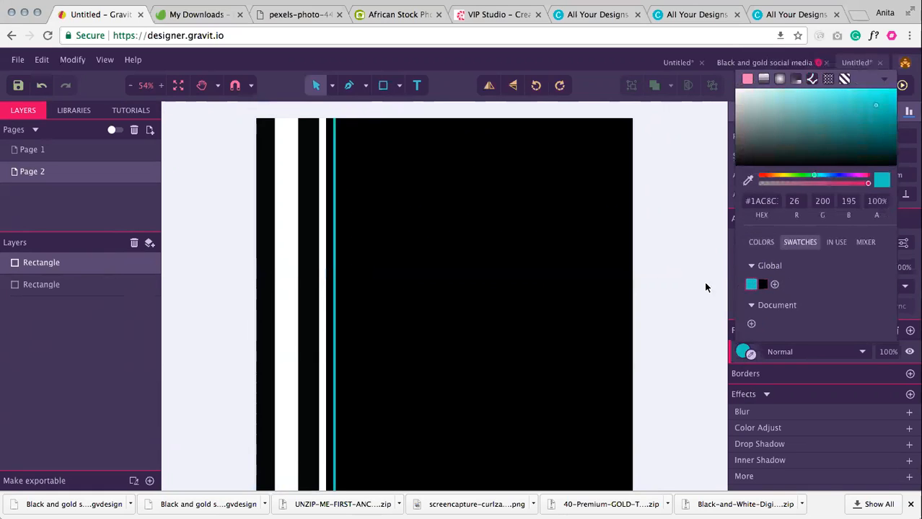
pyautogui.click(670, 202)
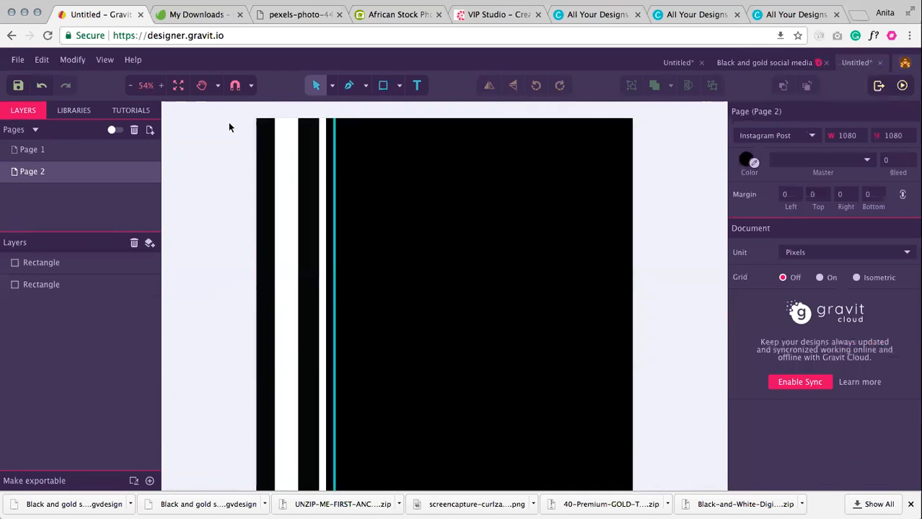
# - Compare Page 2 with the mood board on Page 1 and check the turquoise line's fill colour
pyautogui.click(30, 150)
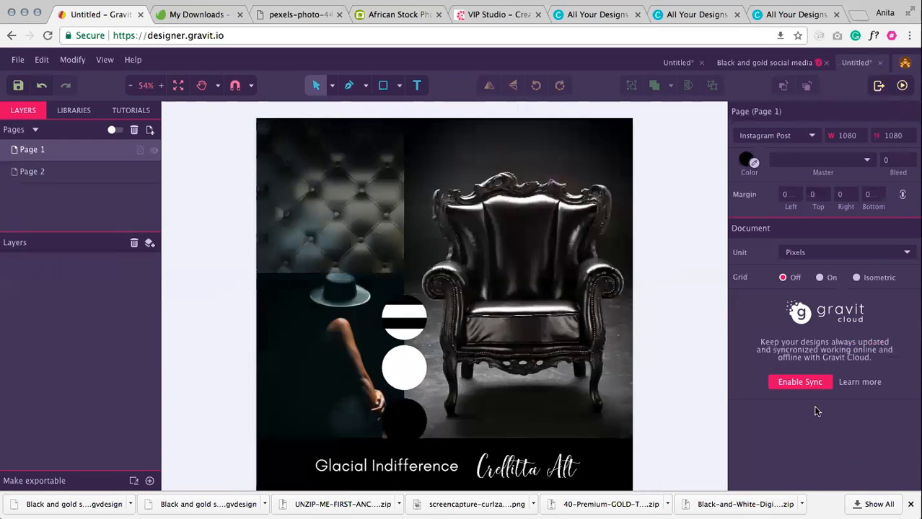
pyautogui.click(56, 174)
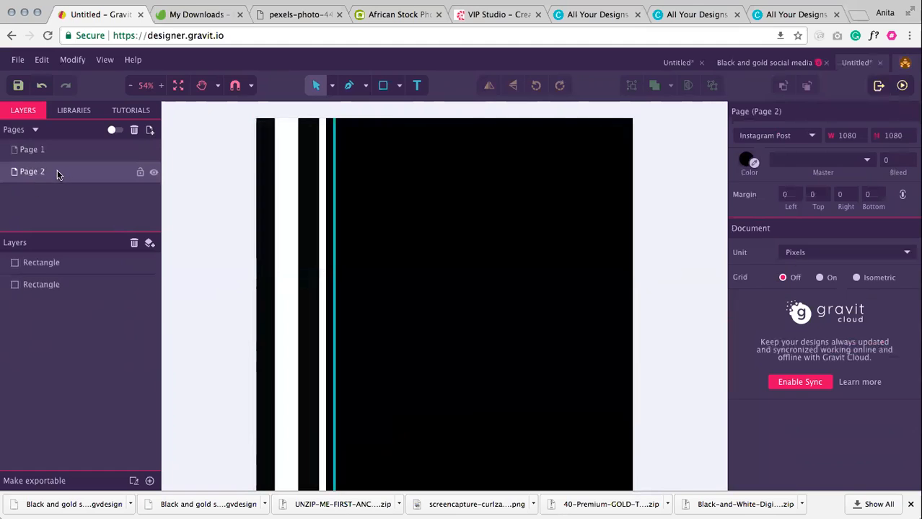
pyautogui.click(335, 215)
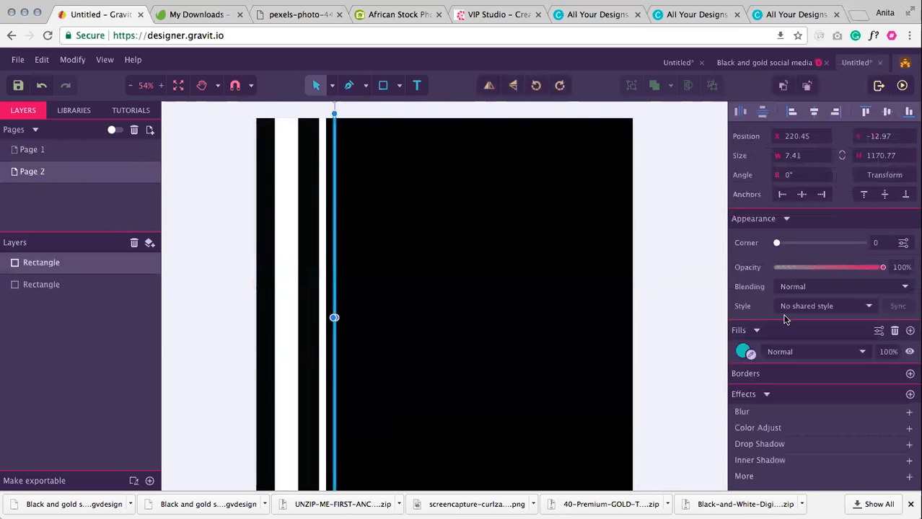
pyautogui.click(743, 351)
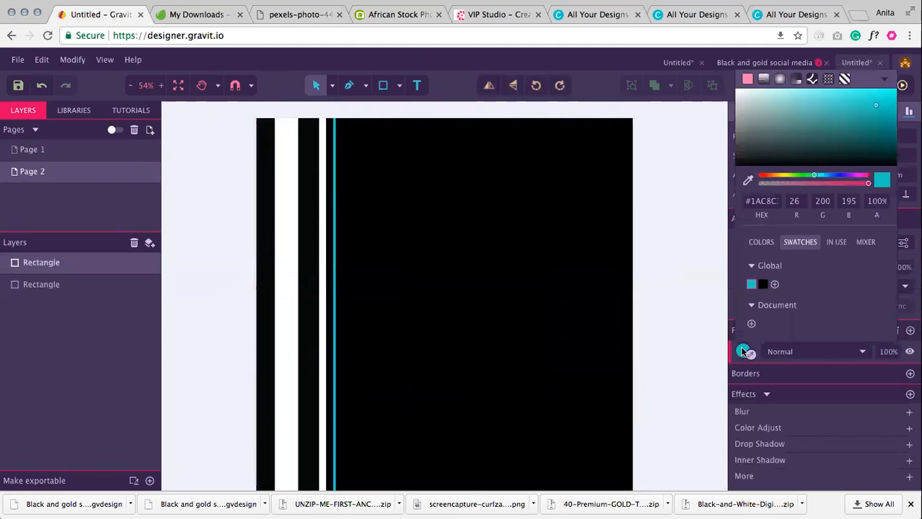
pyautogui.click(774, 285)
pyautogui.click(586, 111)
pyautogui.click(433, 199)
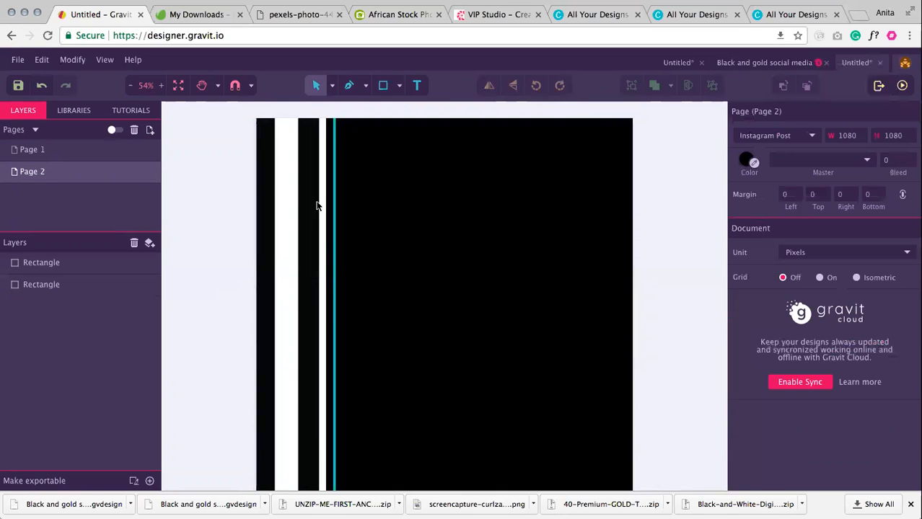
pyautogui.click(334, 230)
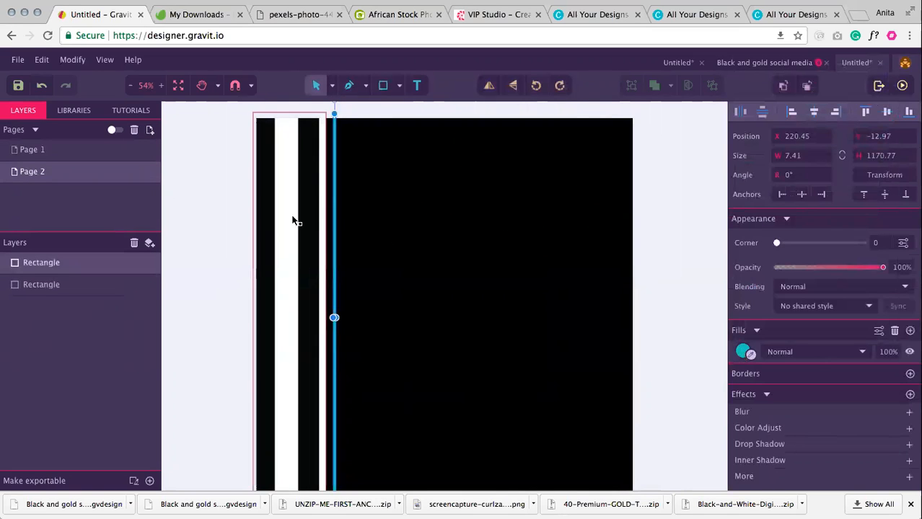
pyautogui.click(485, 270)
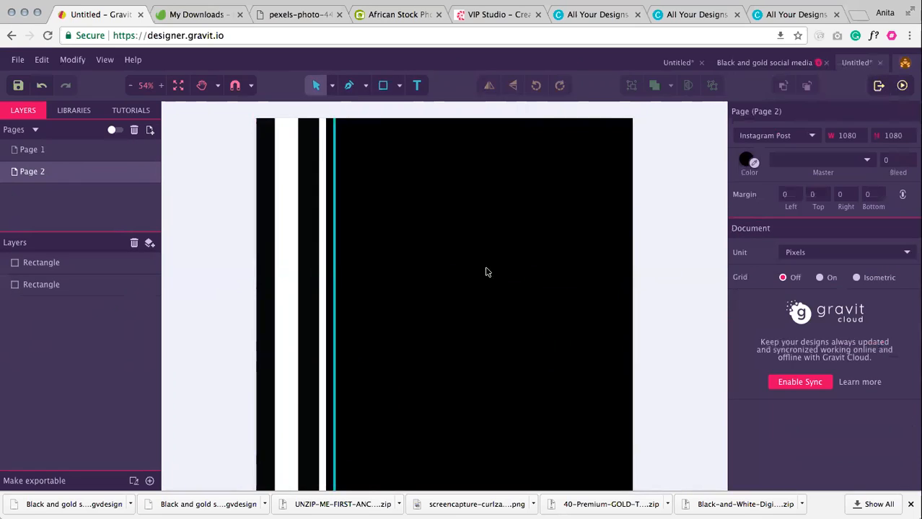
# - Duplicate the turquoise line and turn the copy horizontal, placing it across the full page width just above the bottom edge
pyautogui.scroll(-2, 557, 272)
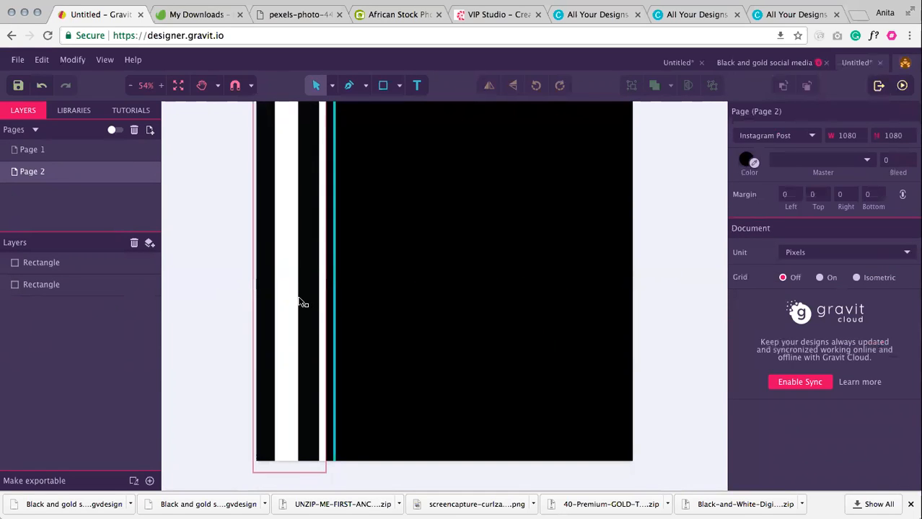
pyautogui.scroll(2, 434, 301)
pyautogui.scroll(-1, 433, 302)
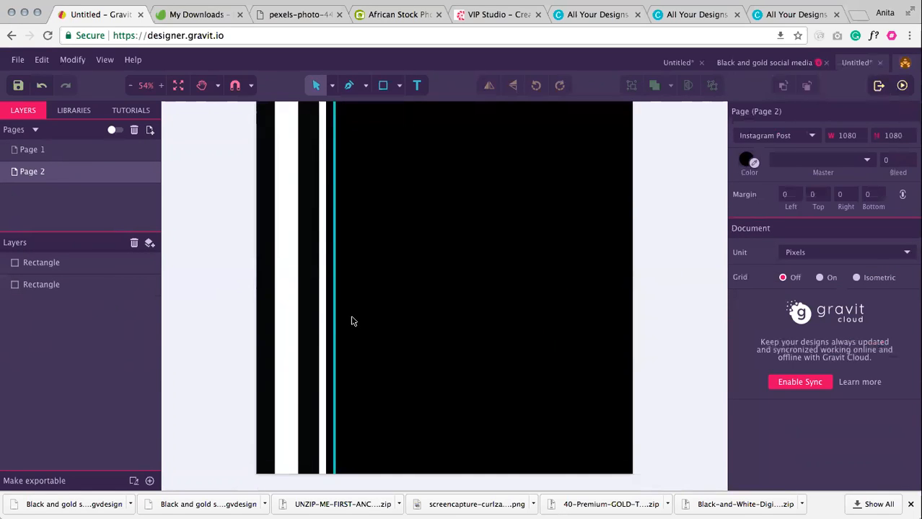
pyautogui.click(335, 331)
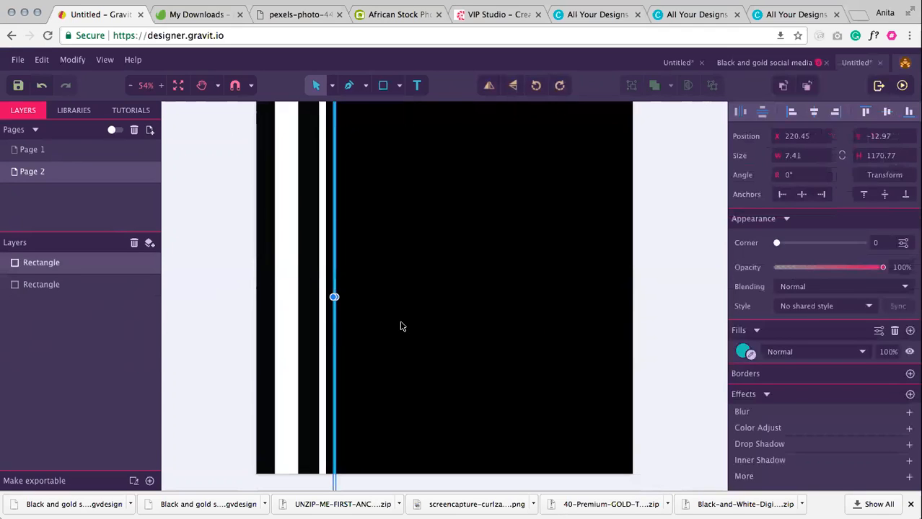
pyautogui.press('super+d')
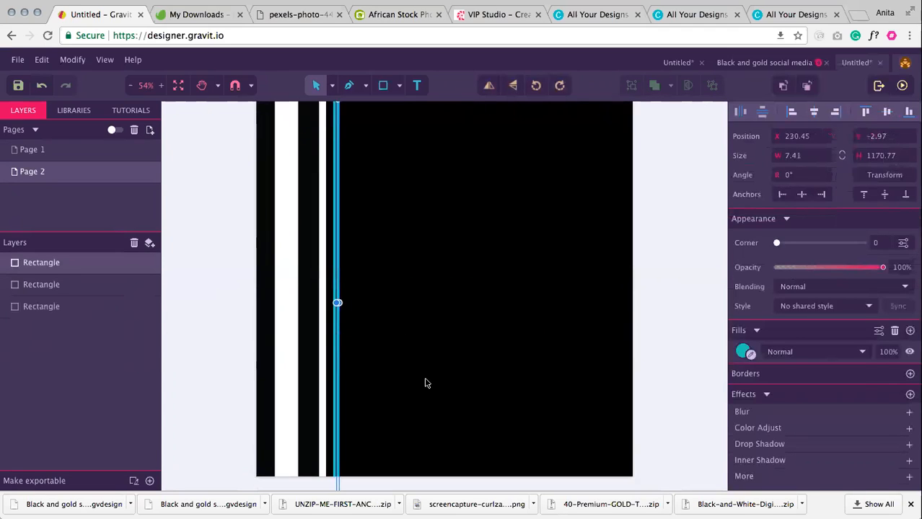
pyautogui.scroll(2, 355, 118)
pyautogui.moveTo(338, 119); pyautogui.dragTo(600, 469)
pyautogui.scroll(-3, 599, 454)
pyautogui.moveTo(553, 376)
pyautogui.mouseDown()
pyautogui.moveTo(552, 389)
pyautogui.moveTo(563, 390)
pyautogui.mouseUp()
pyautogui.click(647, 304)
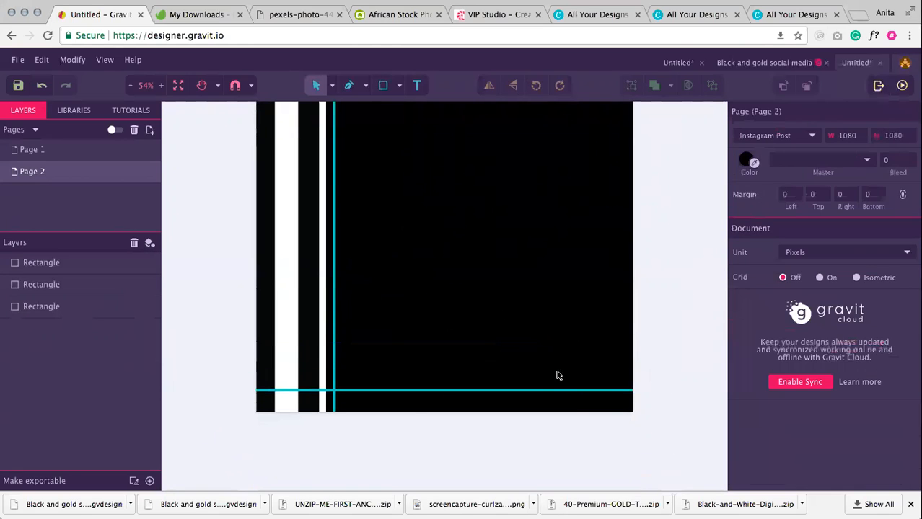
# - Move the vertical turquoise line left onto the black stripe between the wide and narrow white stripes
pyautogui.scroll(1, 548, 369)
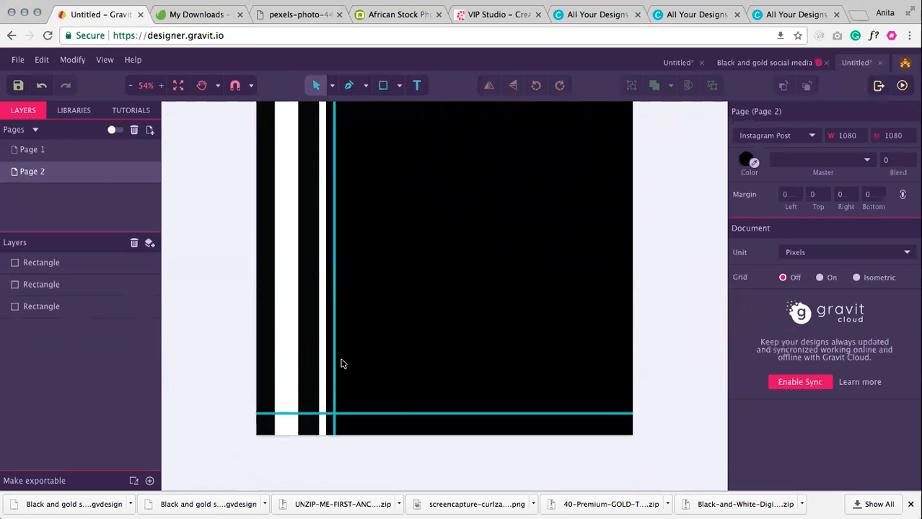
pyautogui.click(318, 362)
pyautogui.moveTo(318, 362); pyautogui.dragTo(306, 353)
pyautogui.click(426, 340)
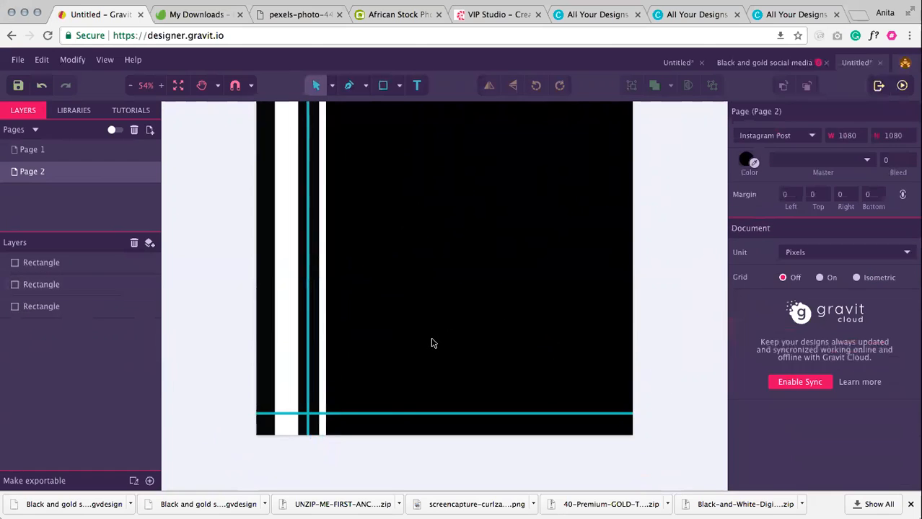
pyautogui.scroll(3, 433, 343)
pyautogui.scroll(-4, 431, 343)
pyautogui.scroll(1, 439, 337)
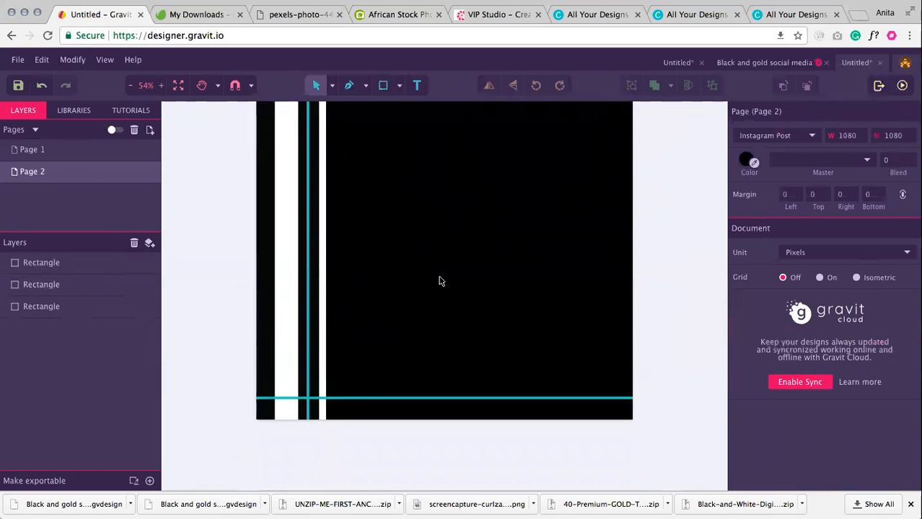
pyautogui.click(416, 85)
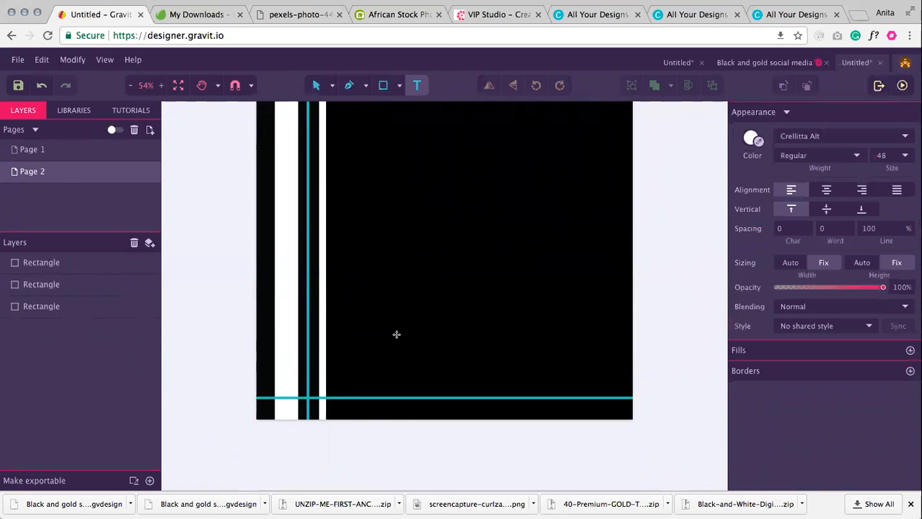
pyautogui.moveTo(359, 353)
pyautogui.mouseDown()
pyautogui.moveTo(535, 392)
pyautogui.moveTo(546, 380)
pyautogui.mouseUp()
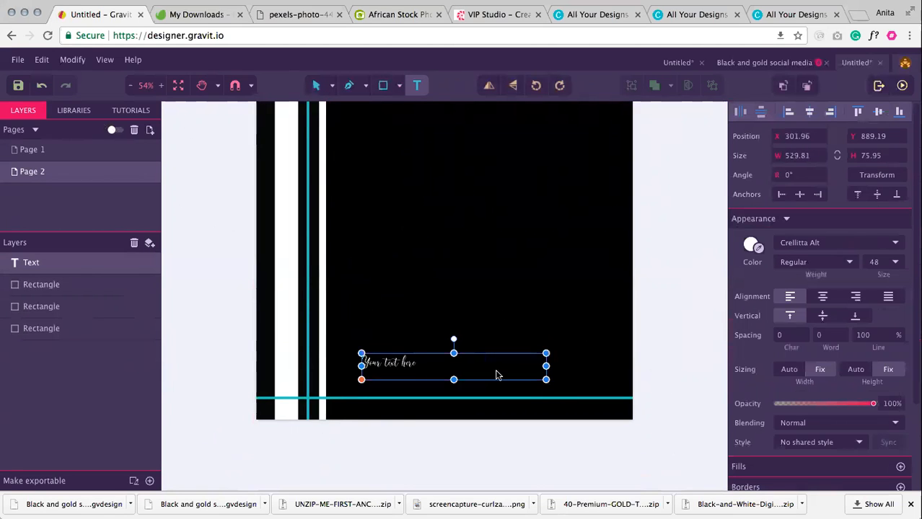
pyautogui.write('www.curlzandcurves.com')
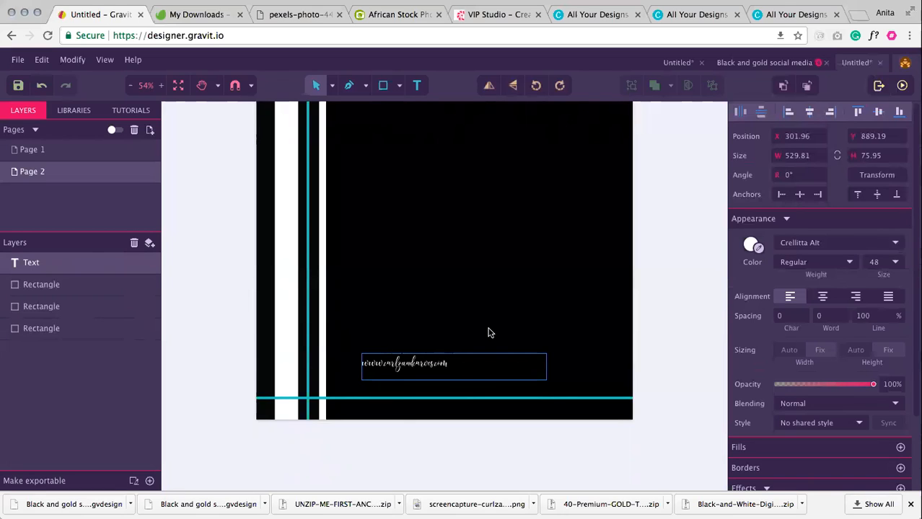
pyautogui.press('Escape')
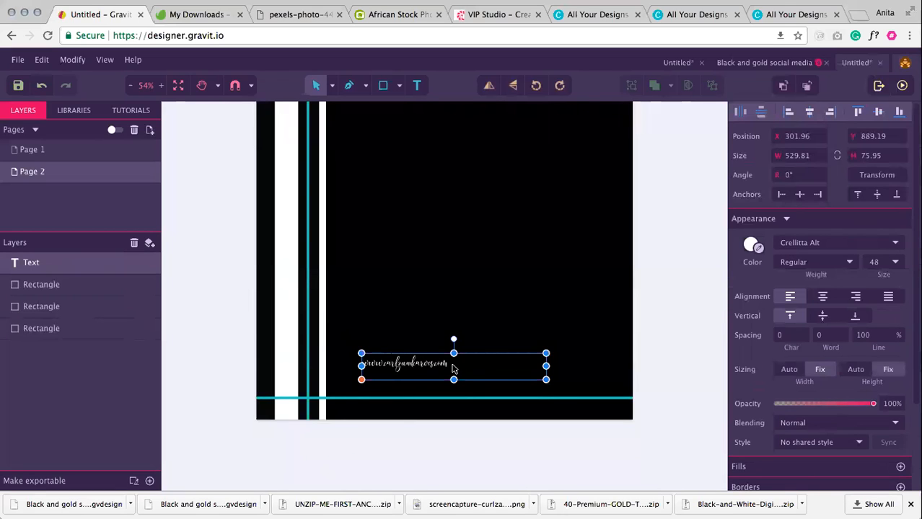
# - Change the website text's font to Glacial Indifference
pyautogui.click(804, 242)
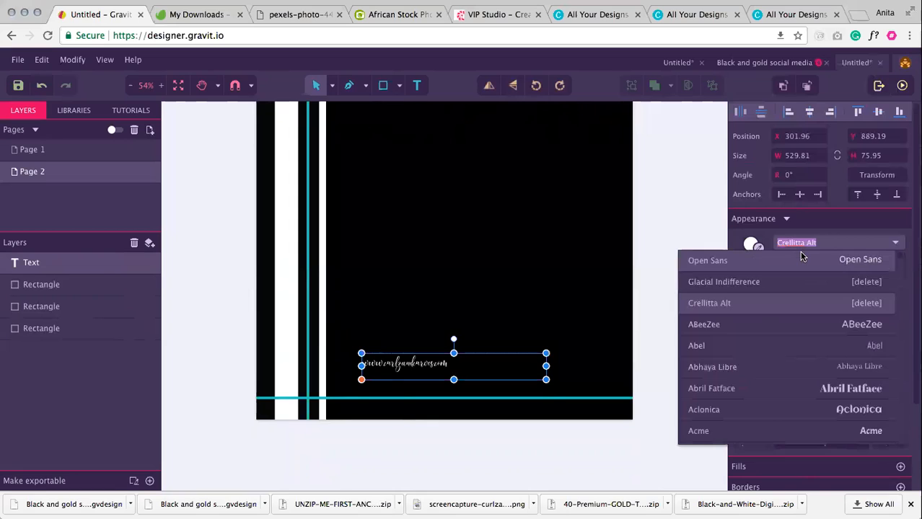
pyautogui.write('gla')
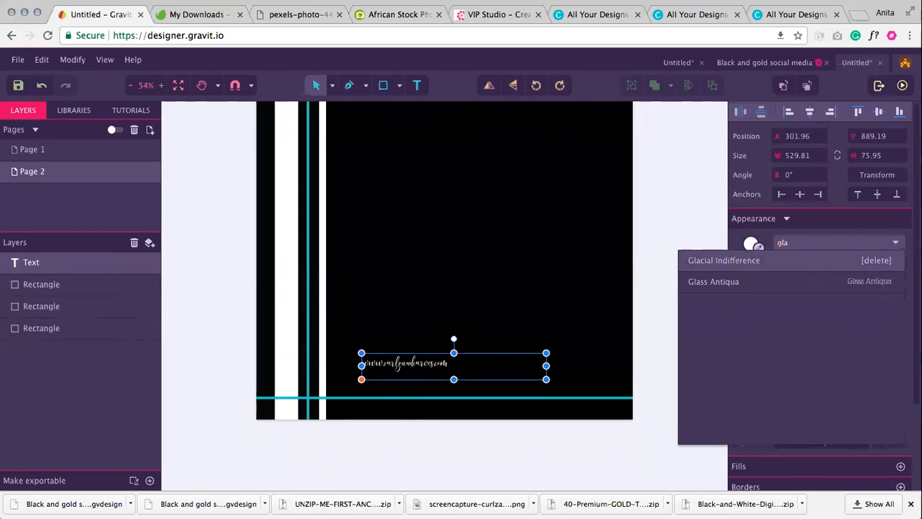
pyautogui.click(768, 261)
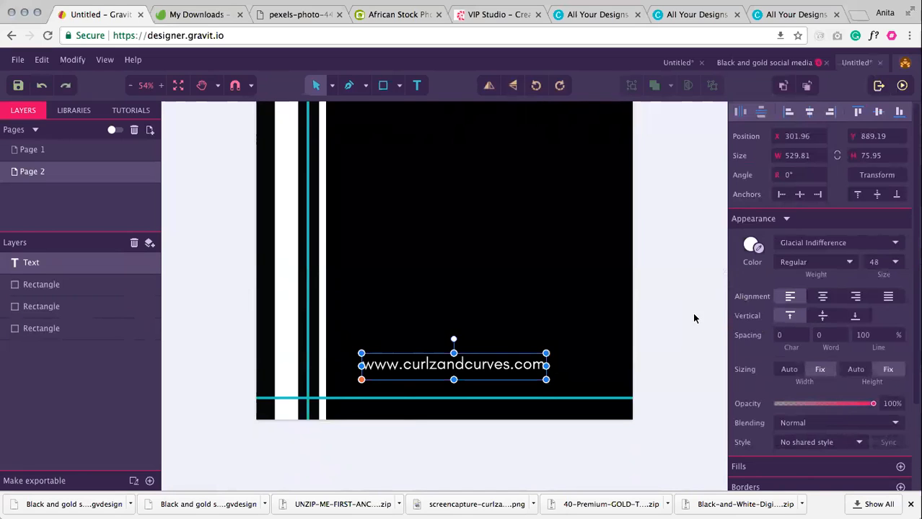
# - Set the website text's character spacing to 2, widen its box to about 571 px and lower it closer to the turquoise line
pyautogui.scroll(-1, 709, 325)
pyautogui.scroll(-3, 822, 360)
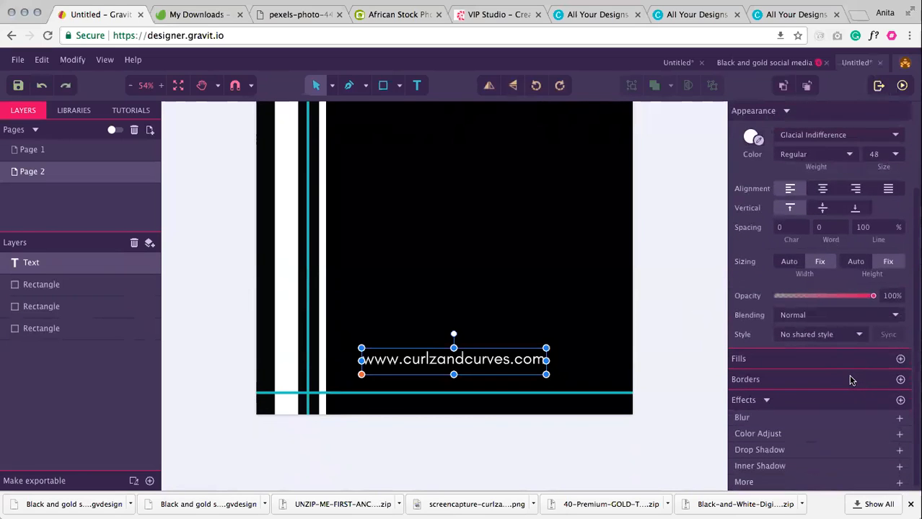
pyautogui.click(766, 400)
pyautogui.scroll(3, 776, 330)
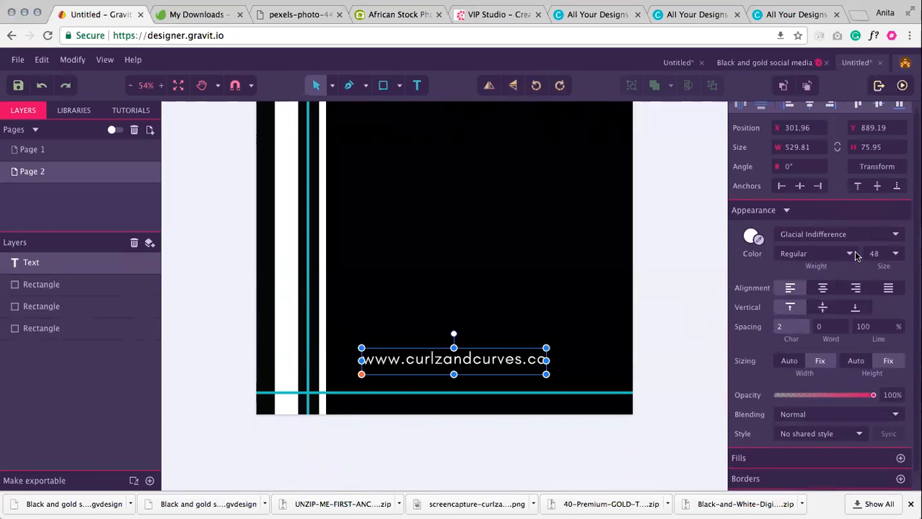
pyautogui.click(856, 254)
pyautogui.click(886, 273)
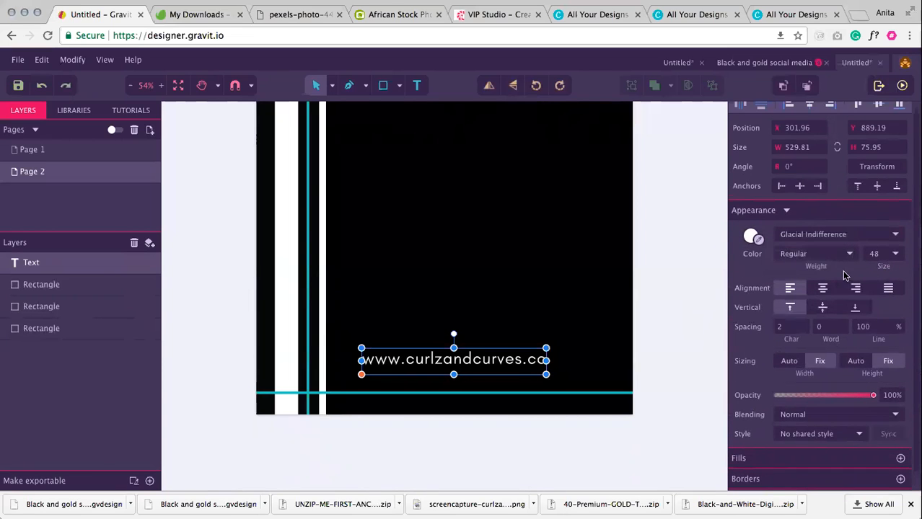
pyautogui.scroll(2, 839, 278)
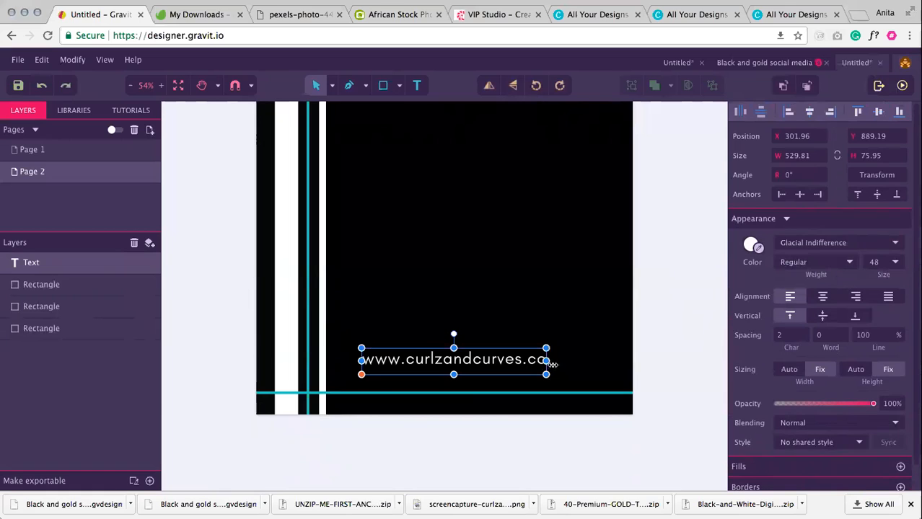
pyautogui.moveTo(548, 362)
pyautogui.mouseDown()
pyautogui.moveTo(557, 364)
pyautogui.moveTo(536, 373)
pyautogui.mouseUp()
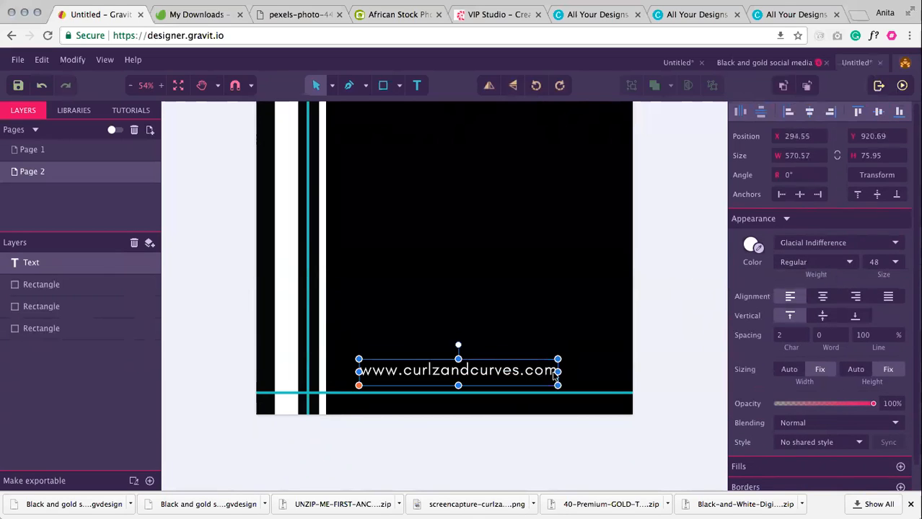
pyautogui.click(659, 346)
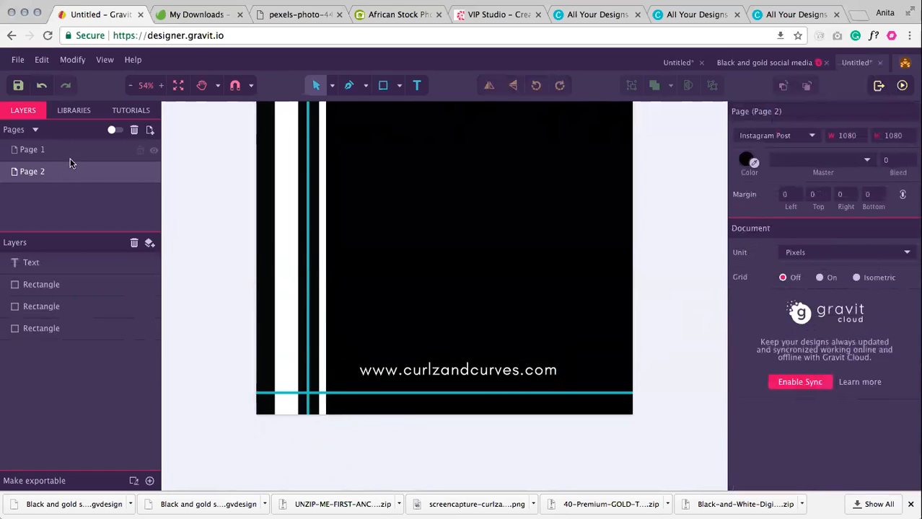
# - Select all the stripes, lines and text on Page 2 and copy them
pyautogui.moveTo(201, 161); pyautogui.dragTo(639, 459)
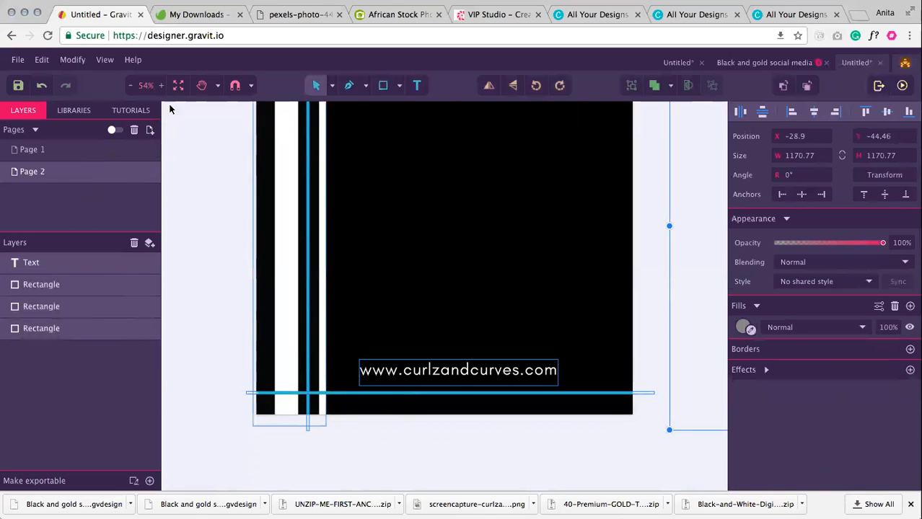
pyautogui.click(43, 61)
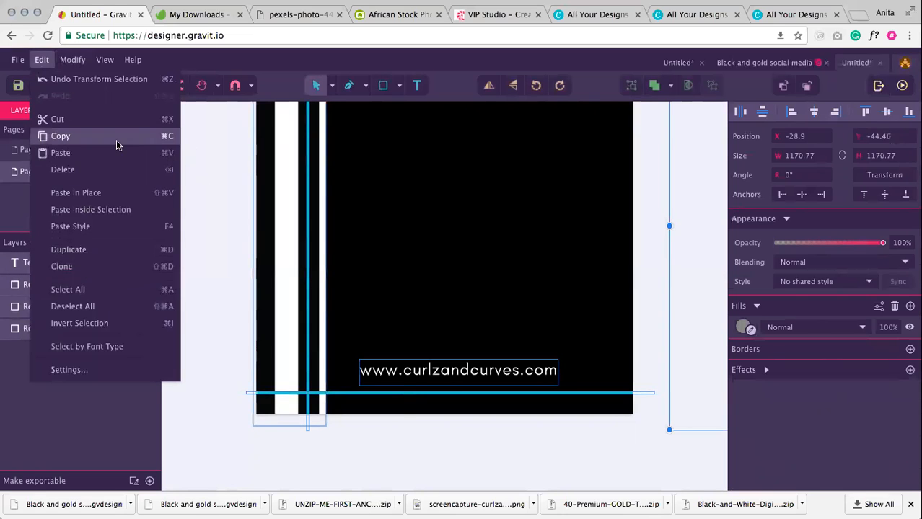
pyautogui.click(215, 176)
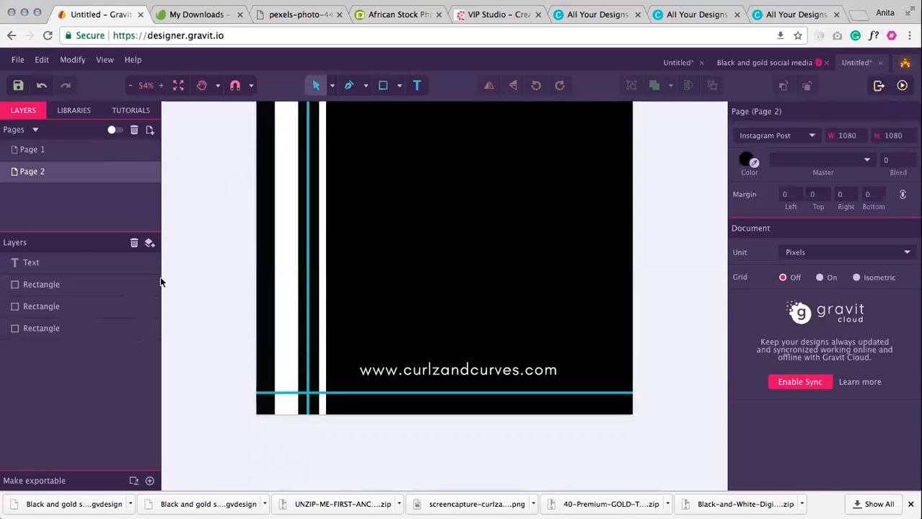
# - Add a third page and paste the copied Page 2 design onto it
pyautogui.click(150, 130)
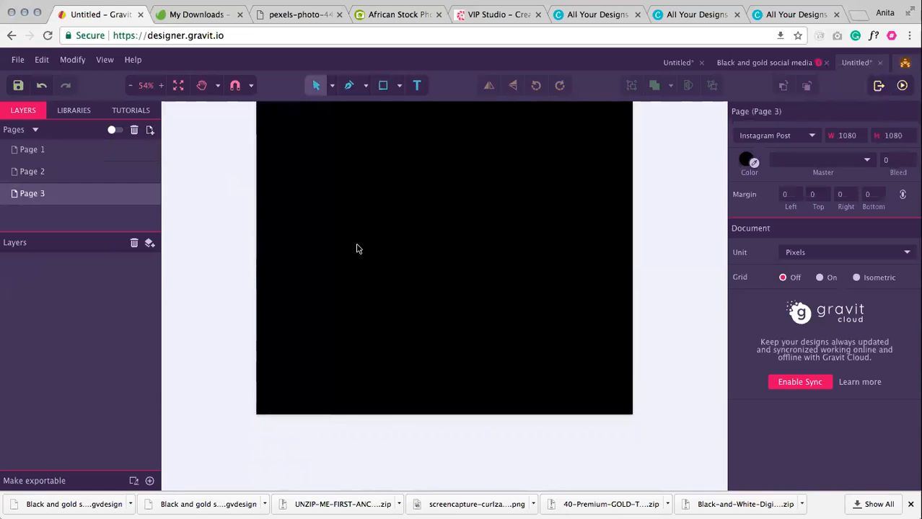
pyautogui.click(40, 62)
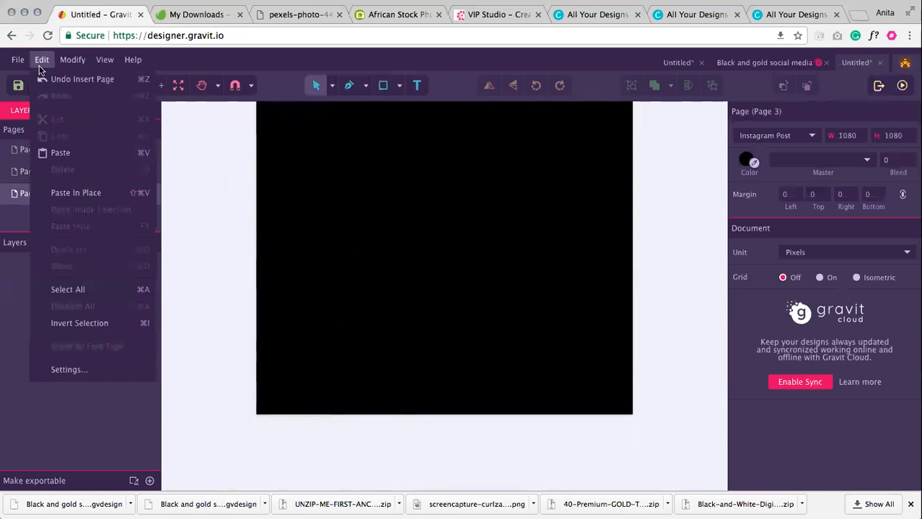
pyautogui.click(62, 151)
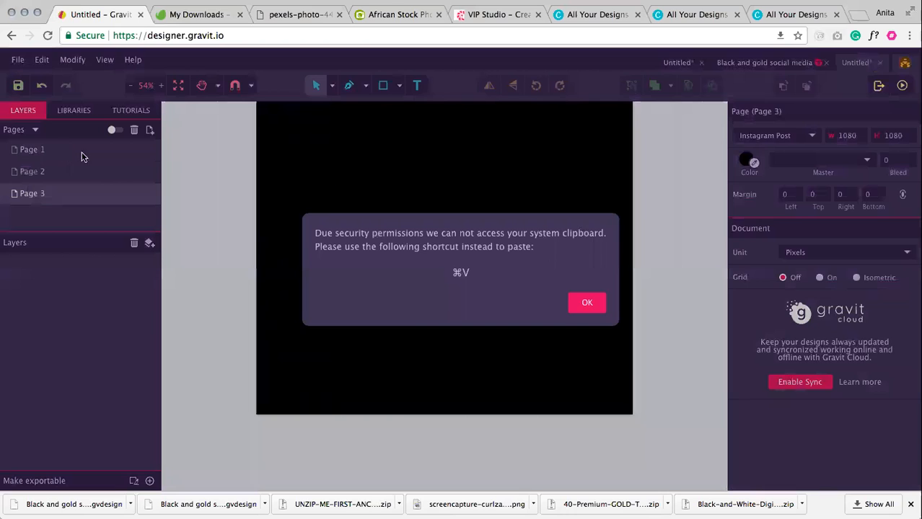
pyautogui.click(588, 305)
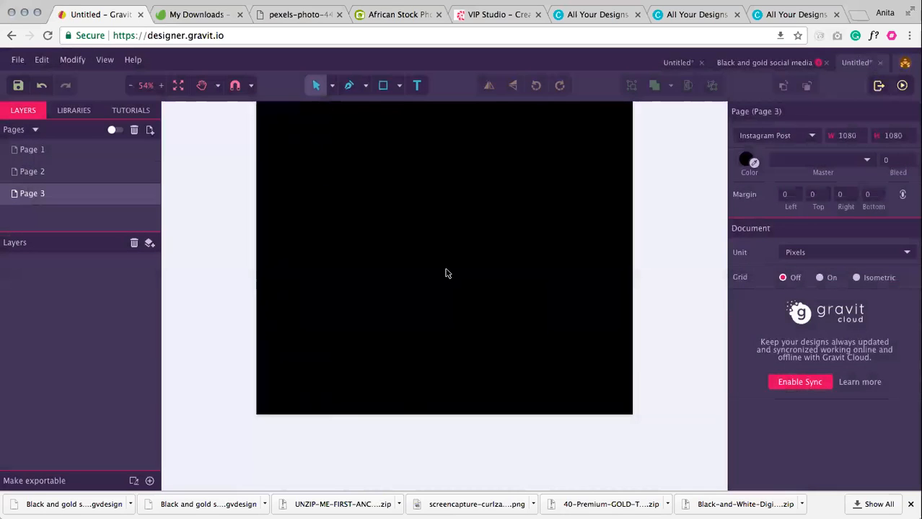
pyautogui.hotkey('ctrl', 'v')
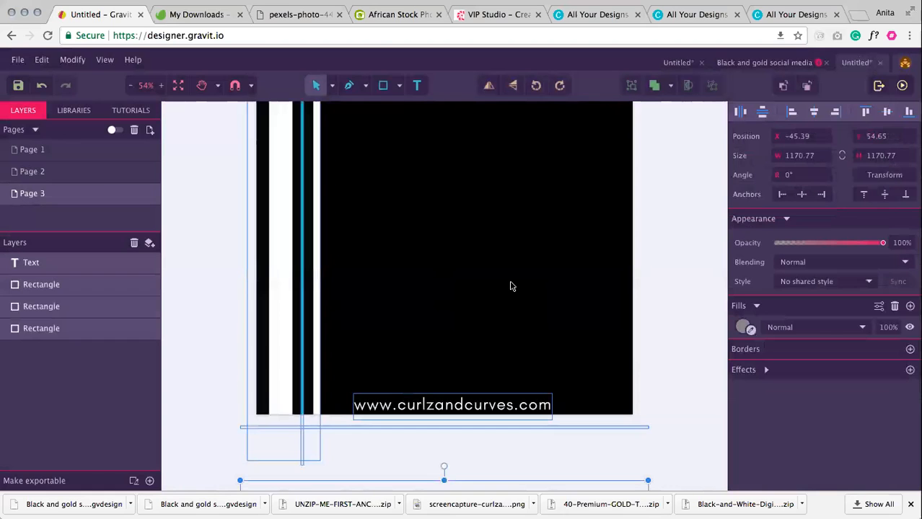
# - Move the pasted design up so the website text and horizontal turquoise line sit above Page 3's bottom edge
pyautogui.scroll(3, 541, 377)
pyautogui.scroll(-4, 542, 380)
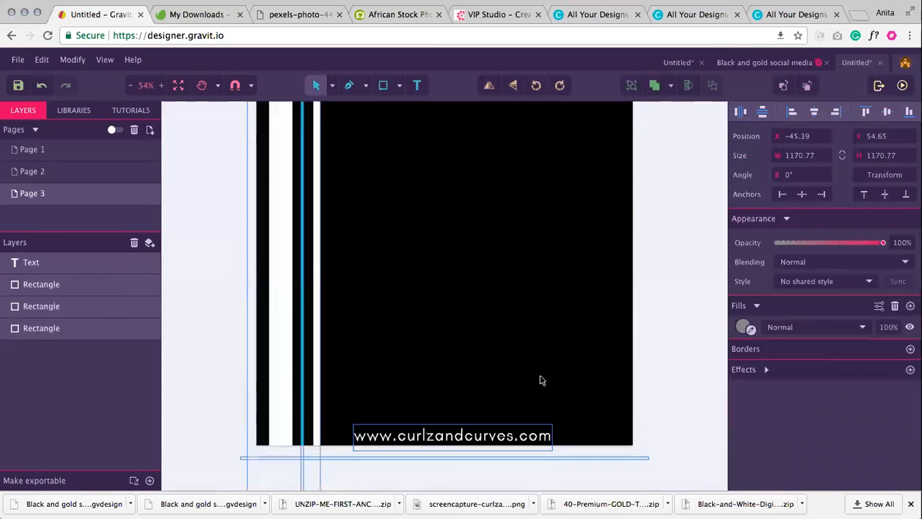
pyautogui.moveTo(316, 398); pyautogui.dragTo(318, 350)
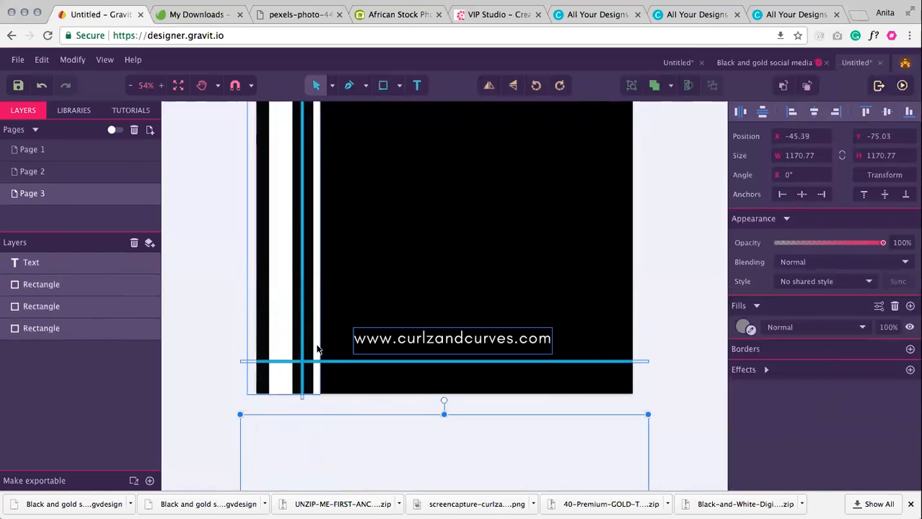
pyautogui.moveTo(413, 446); pyautogui.dragTo(398, 380)
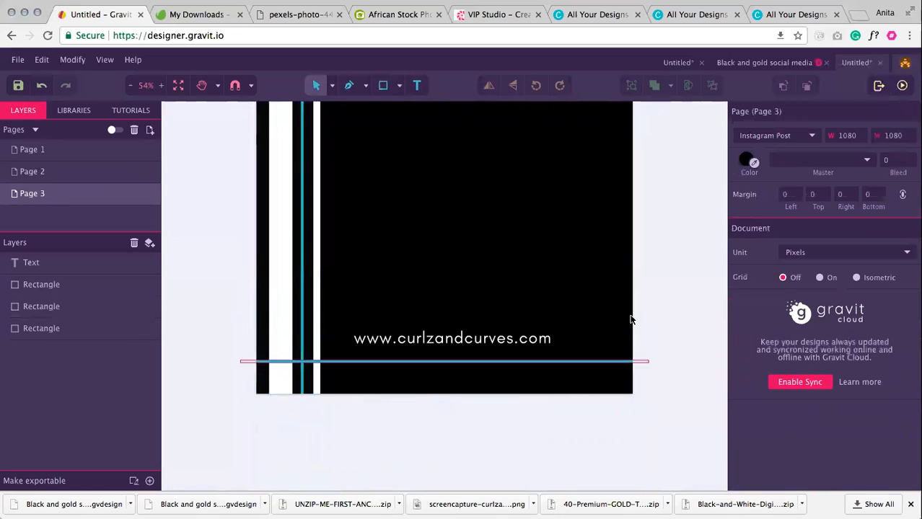
# - Move the black-and-white striped strip to Page 3's right edge and raise it so it covers the full page height
pyautogui.scroll(1, 634, 324)
pyautogui.scroll(2, 633, 328)
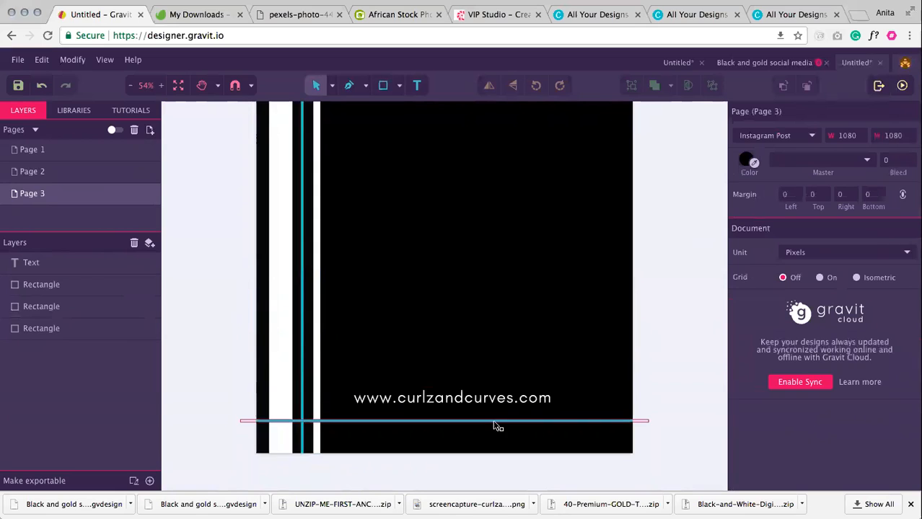
pyautogui.scroll(6, 652, 314)
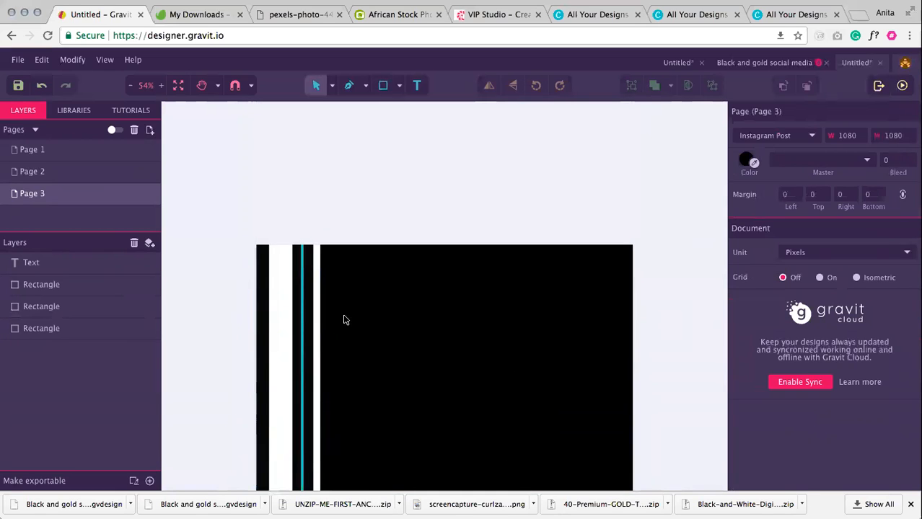
pyautogui.moveTo(311, 323); pyautogui.dragTo(588, 333)
pyautogui.scroll(-8, 406, 300)
pyautogui.click(622, 309)
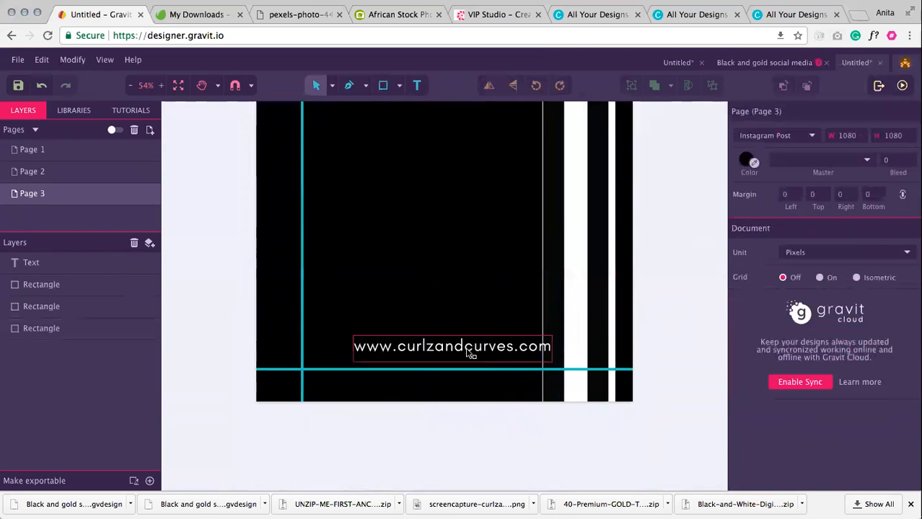
pyautogui.moveTo(567, 277); pyautogui.dragTo(592, 280)
pyautogui.click(657, 273)
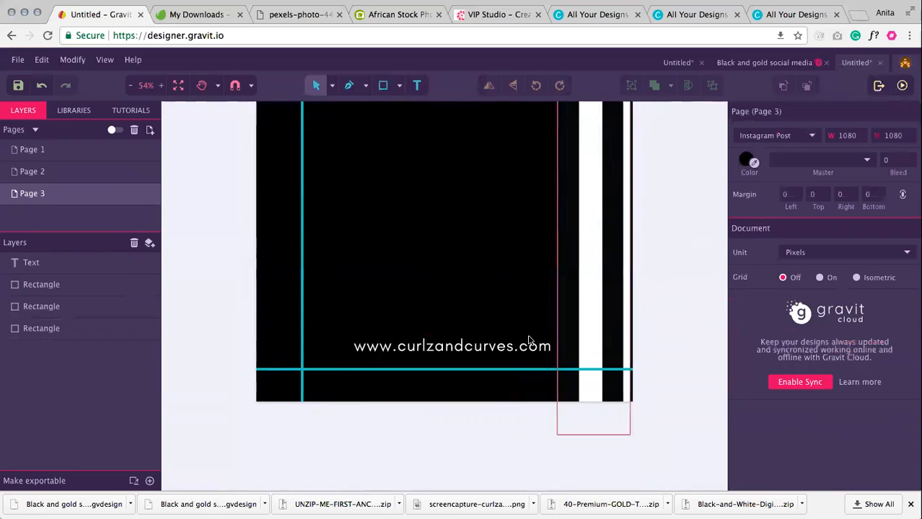
pyautogui.scroll(5, 498, 334)
pyautogui.click(596, 193)
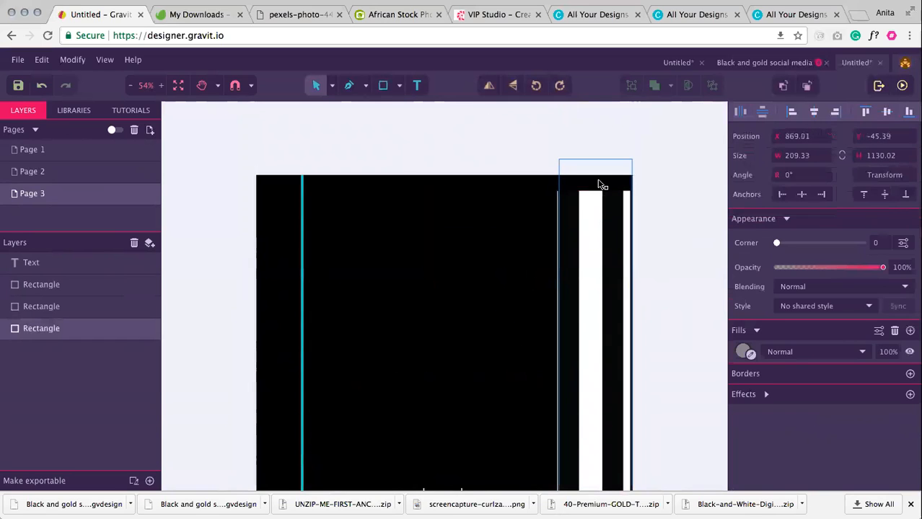
pyautogui.click(674, 215)
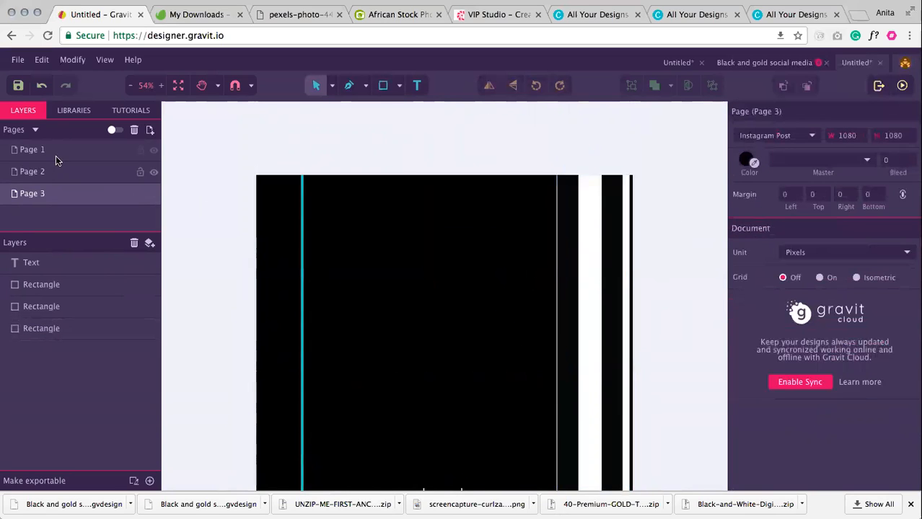
# - Open Page 1 and select the photo of the person in the hat inside the image group
pyautogui.click(93, 149)
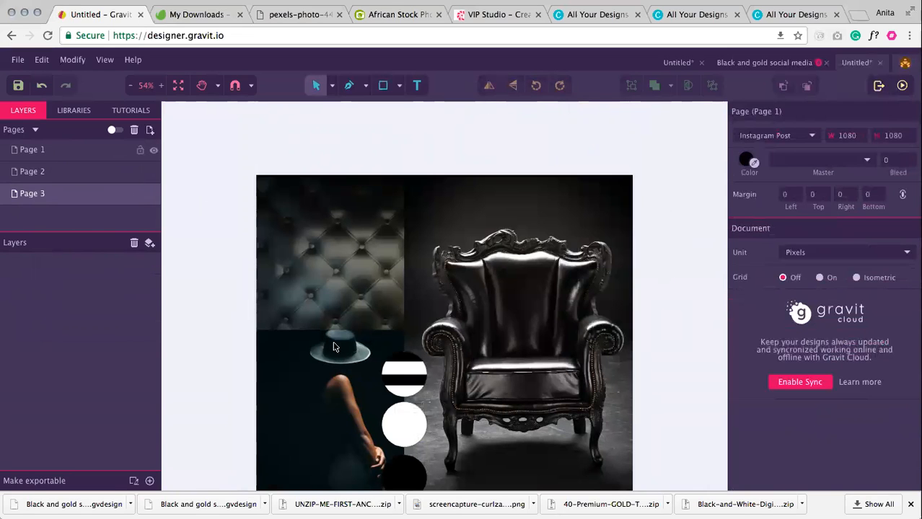
pyautogui.click(313, 373)
pyautogui.click(6, 372)
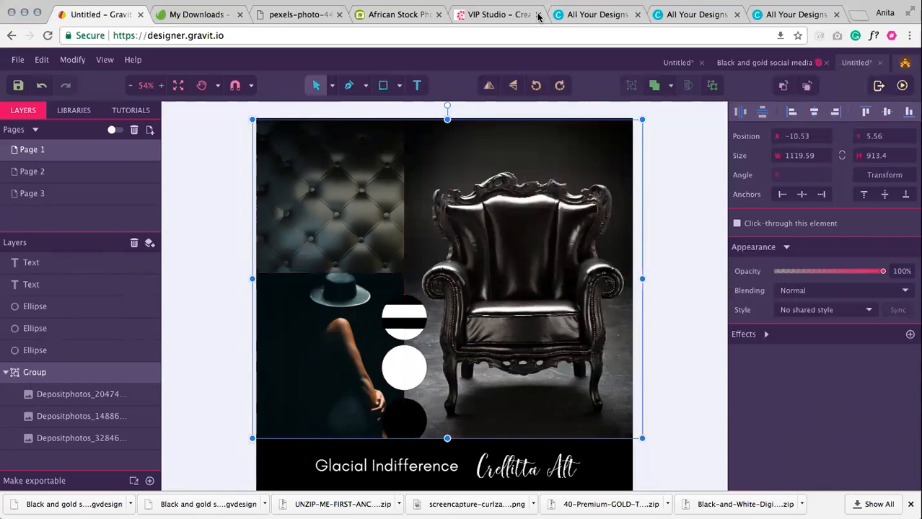
pyautogui.click(643, 168)
pyautogui.scroll(-1, 643, 168)
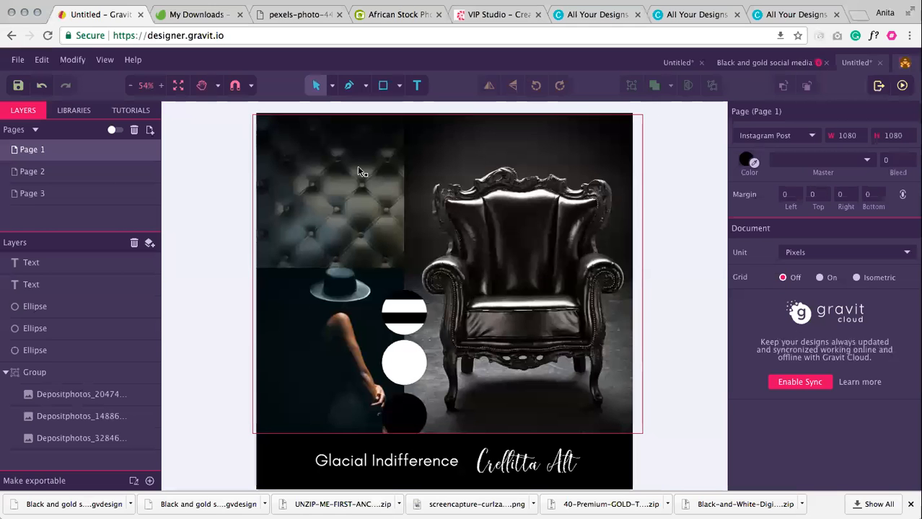
pyautogui.click(297, 313)
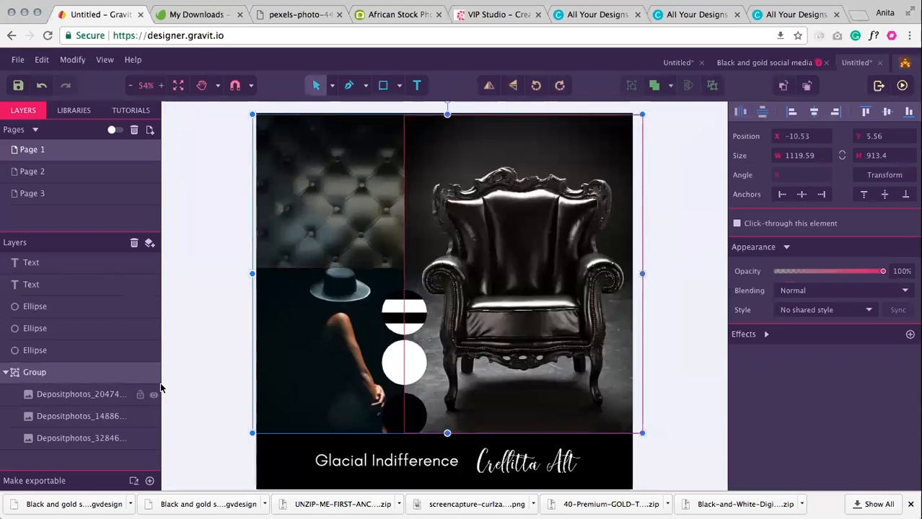
pyautogui.doubleClick(284, 359)
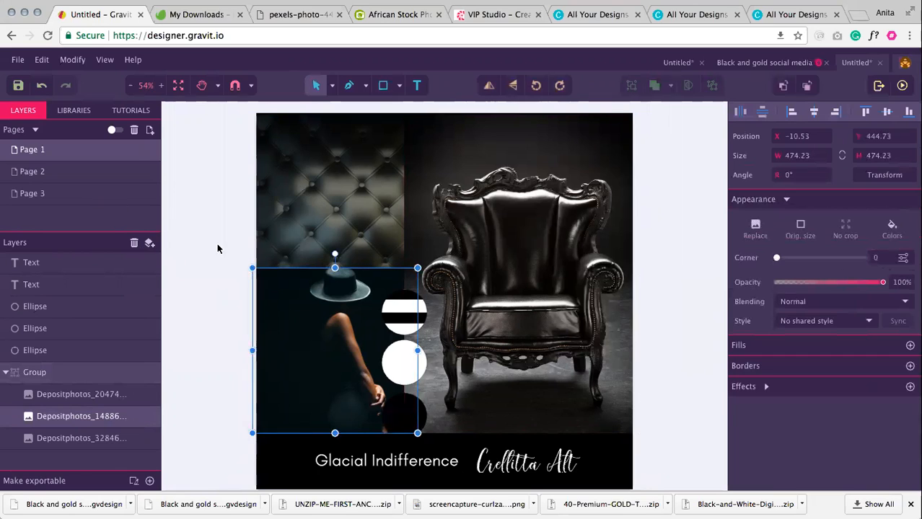
# - Return to Page 3 and place the hat photo in the middle of the page
pyautogui.click(123, 192)
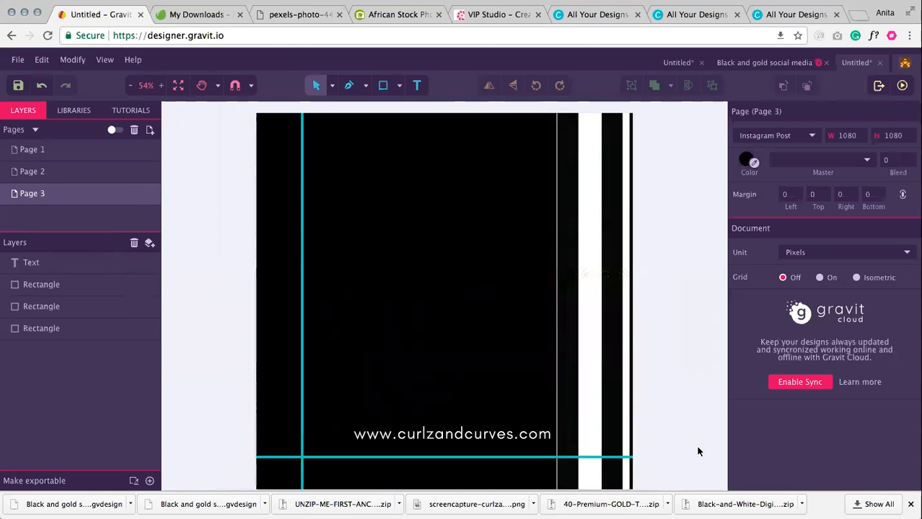
pyautogui.scroll(3, 346, 298)
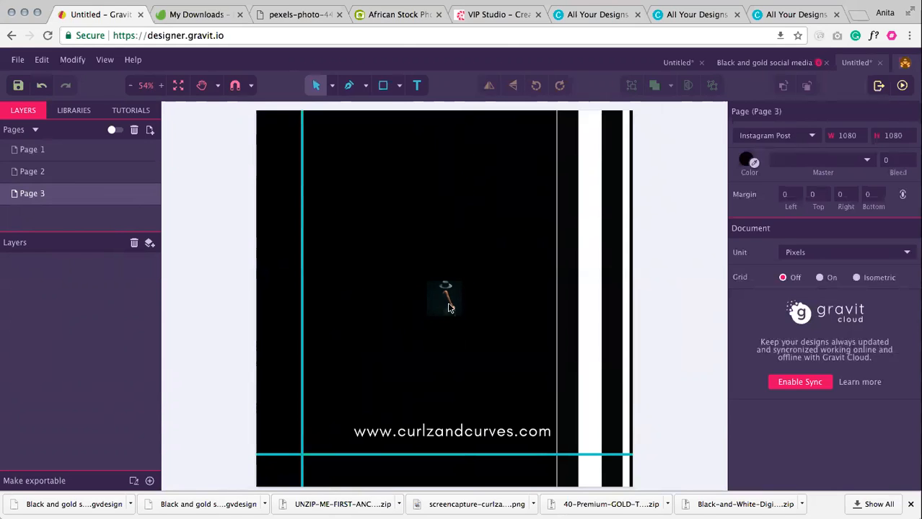
pyautogui.click(679, 16)
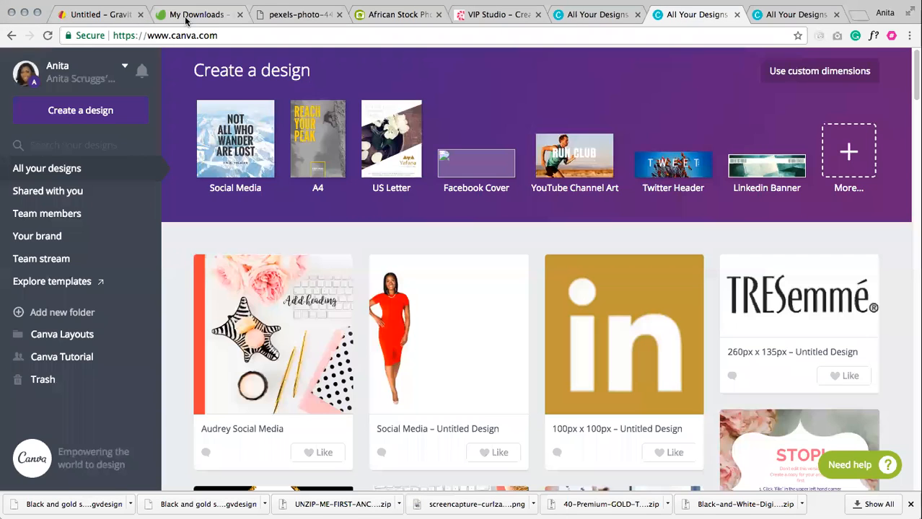
pyautogui.click(94, 15)
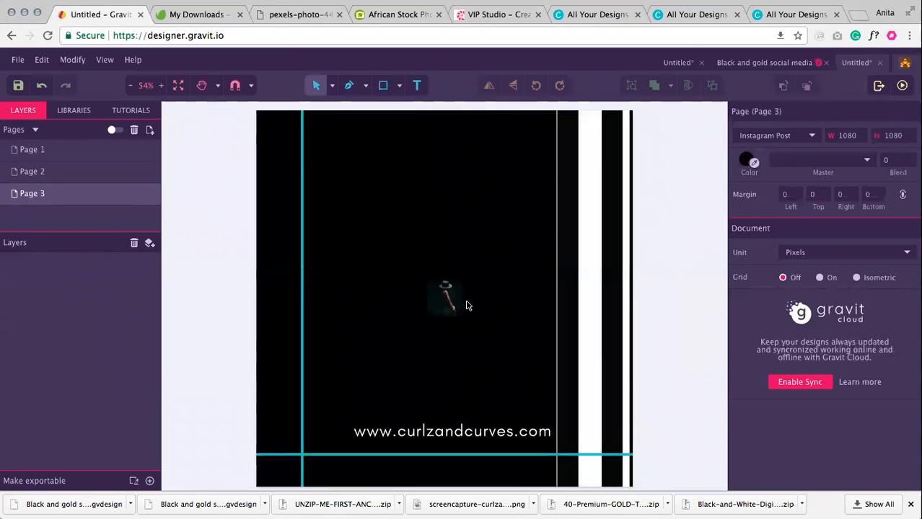
# - Enlarge the hat photo on Page 3 to about 1247 × 1247 px, bringing its bottom edge to the horizontal turquoise line
pyautogui.click(446, 306)
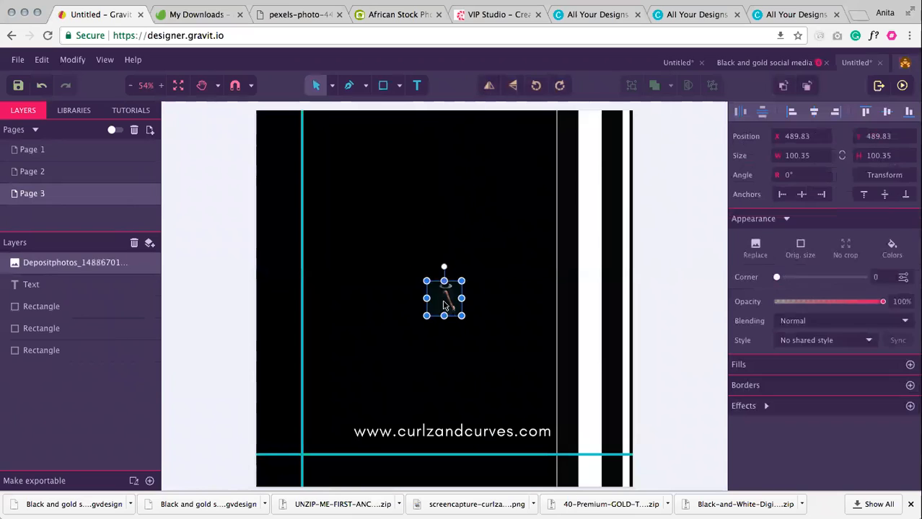
pyautogui.click(640, 302)
pyautogui.click(444, 296)
pyautogui.moveTo(427, 280); pyautogui.dragTo(196, 113)
pyautogui.moveTo(462, 316); pyautogui.dragTo(566, 454)
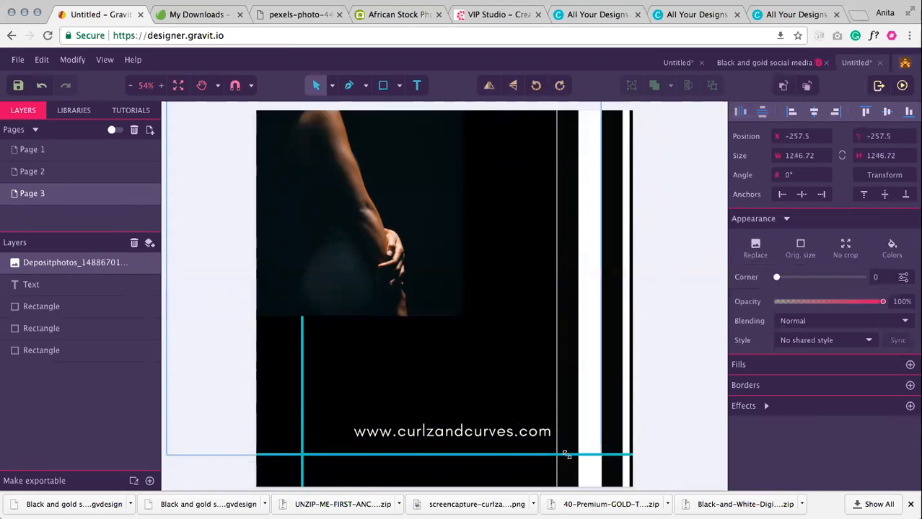
pyautogui.click(687, 318)
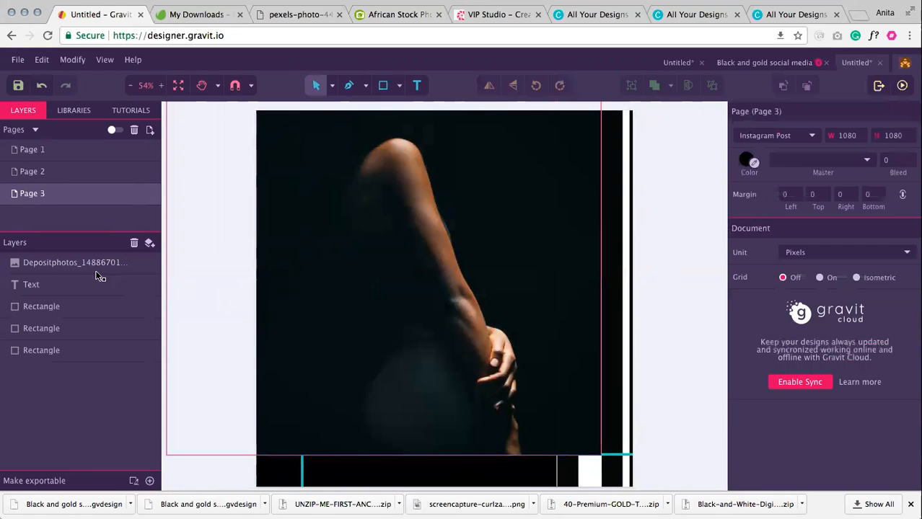
# - Move the photo layer to the bottom of Page 3's stack, beneath the text and the rectangles
pyautogui.moveTo(49, 361); pyautogui.dragTo(49, 362)
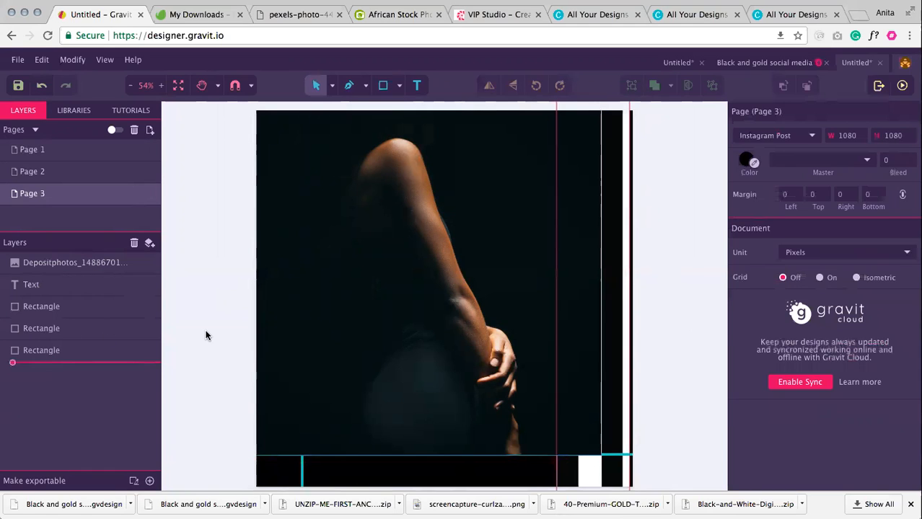
pyautogui.moveTo(205, 335); pyautogui.dragTo(206, 334)
pyautogui.click(675, 271)
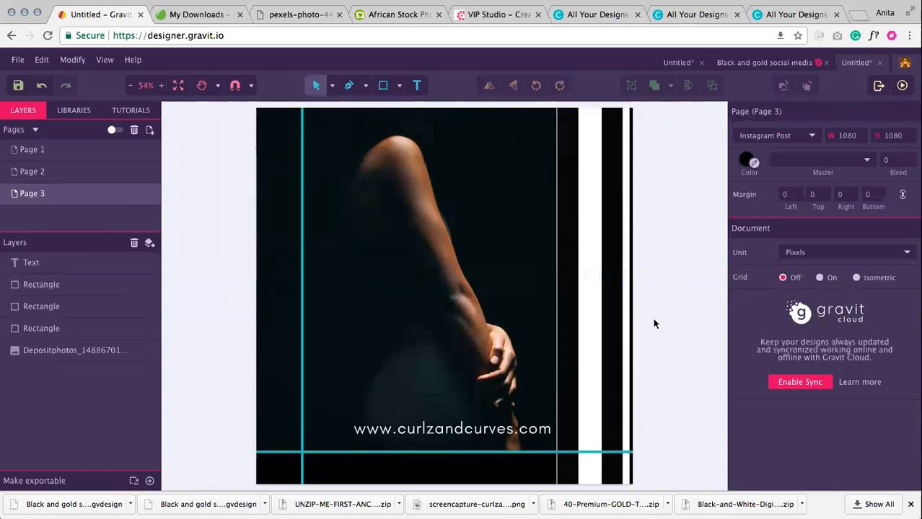
# - Lower the photo's opacity to 28% on Page 3
pyautogui.scroll(-3, 650, 323)
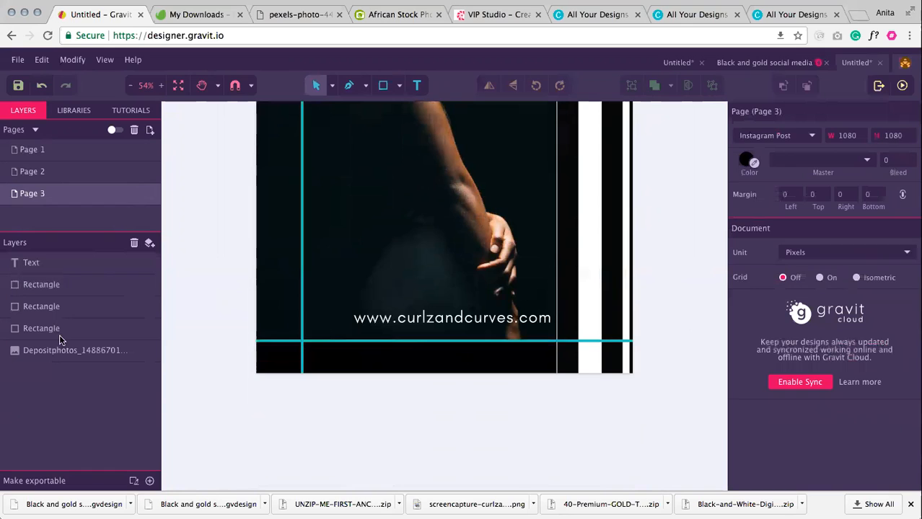
pyautogui.scroll(1, 63, 353)
pyautogui.scroll(3, 86, 350)
pyautogui.click(87, 351)
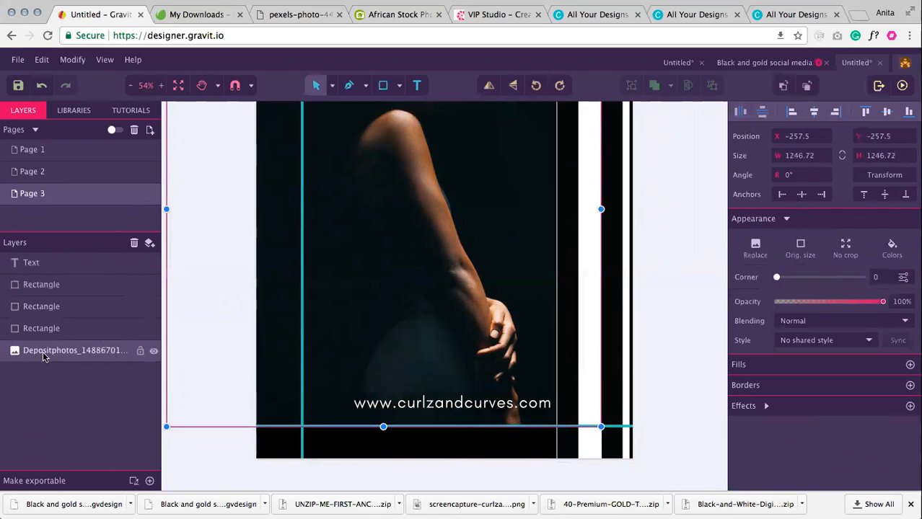
pyautogui.click(689, 369)
pyautogui.click(65, 353)
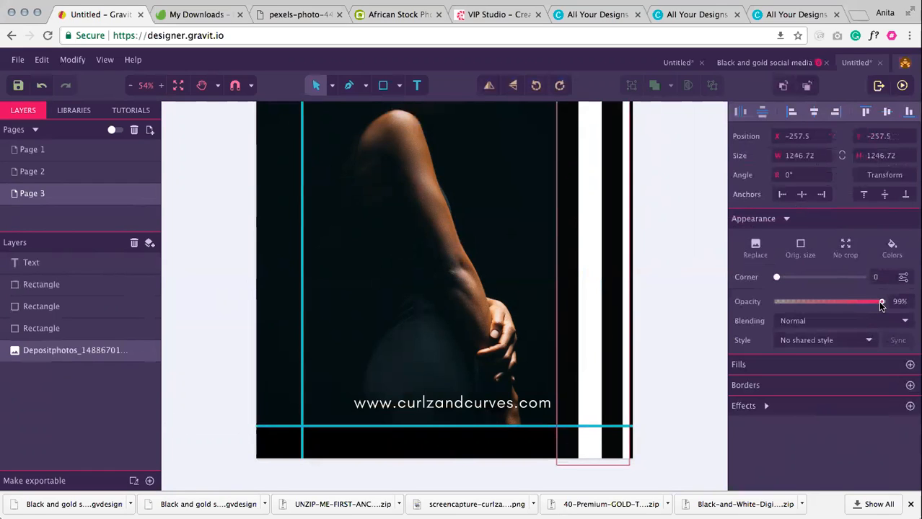
pyautogui.moveTo(878, 301); pyautogui.dragTo(803, 302)
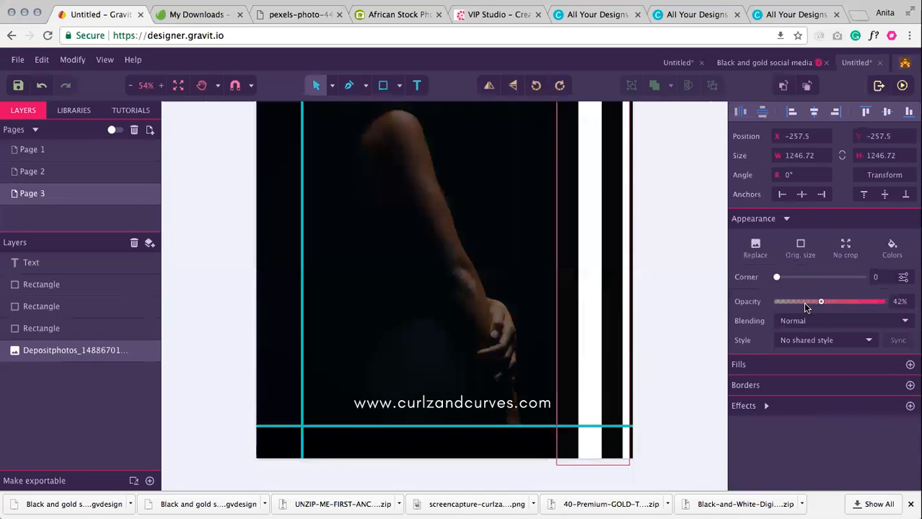
pyautogui.click(683, 283)
# - Reposition the dimmed photo to about X -202, Y -4 so the hat falls inside the page
pyautogui.scroll(4, 662, 328)
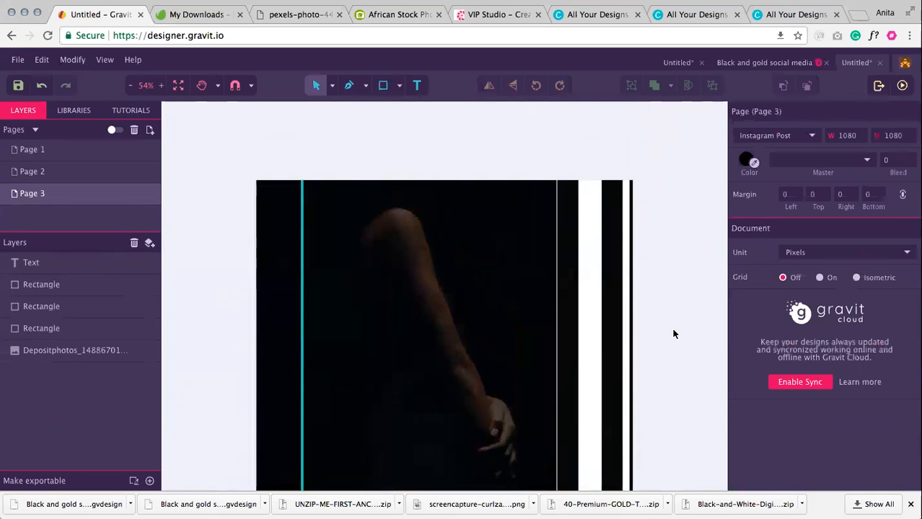
pyautogui.scroll(-10, 478, 346)
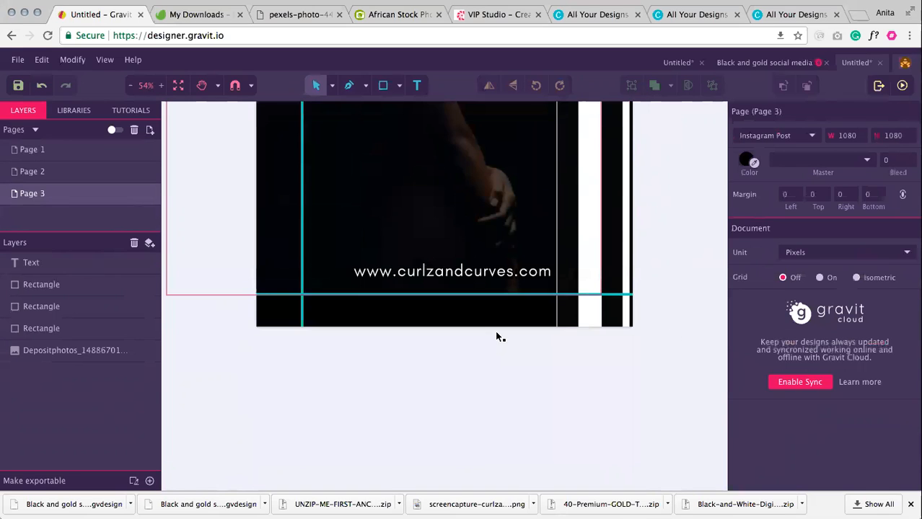
pyautogui.scroll(-1, 478, 290)
pyautogui.click(478, 219)
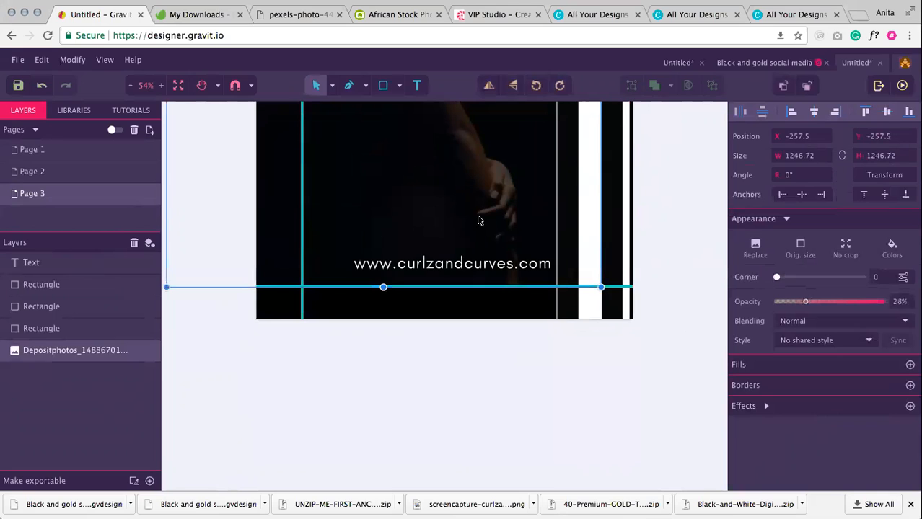
pyautogui.moveTo(478, 219); pyautogui.dragTo(481, 287)
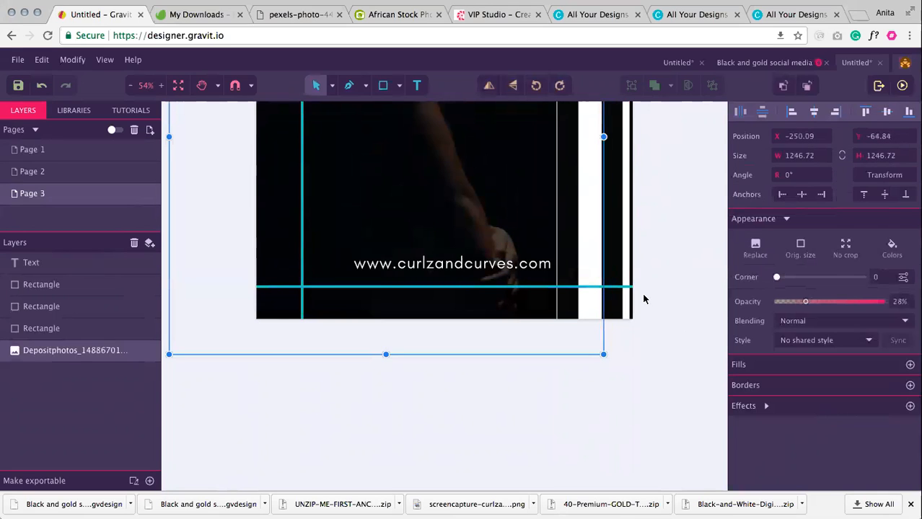
pyautogui.scroll(3, 664, 304)
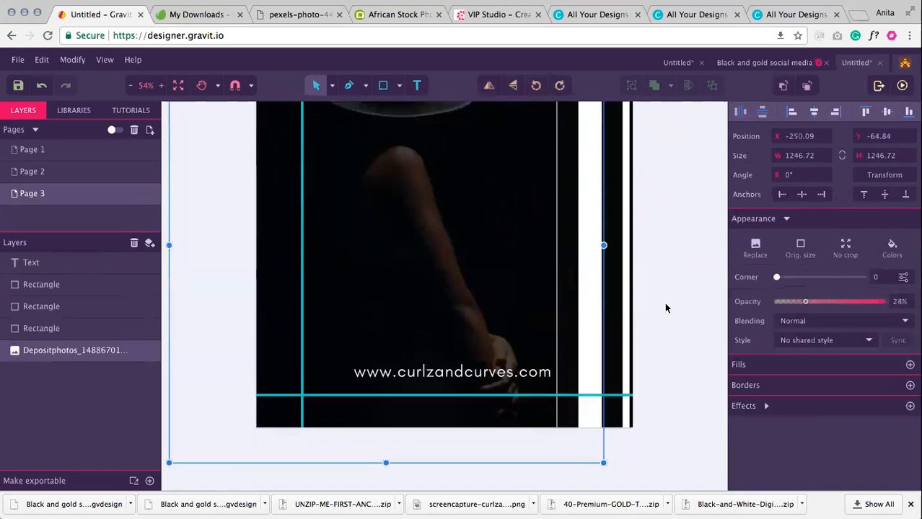
pyautogui.scroll(7, 666, 308)
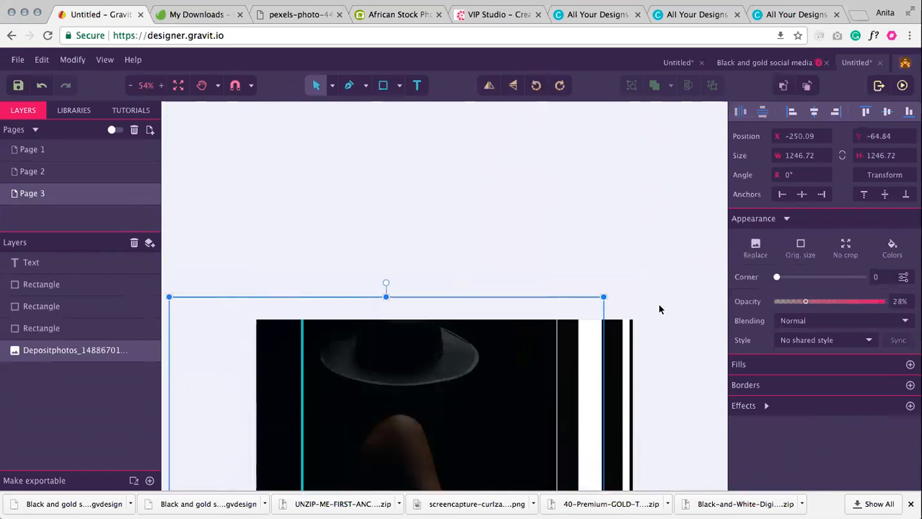
pyautogui.scroll(-1, 435, 345)
pyautogui.moveTo(433, 344); pyautogui.dragTo(449, 359)
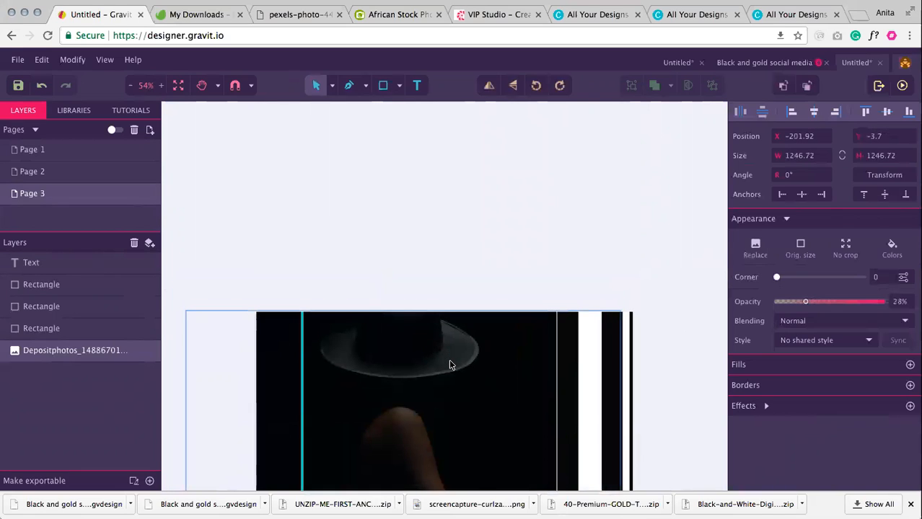
pyautogui.click(529, 251)
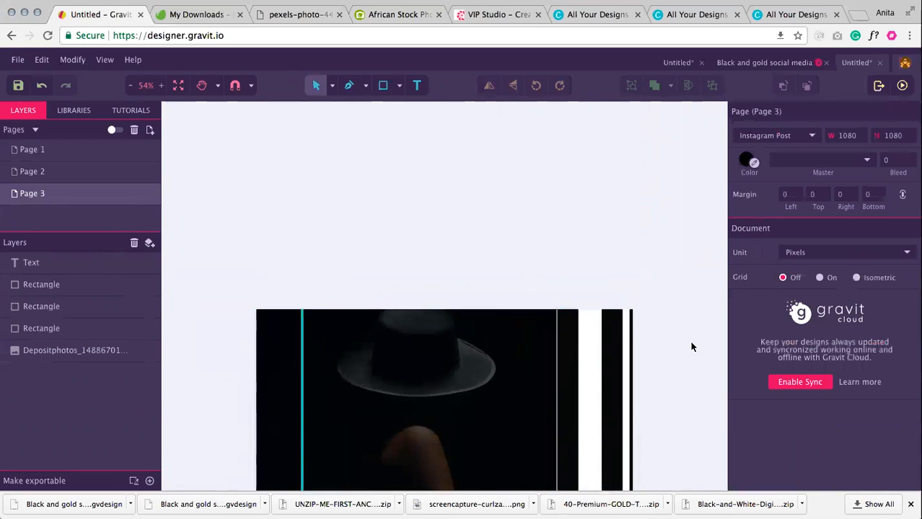
pyautogui.scroll(-8, 52, 114)
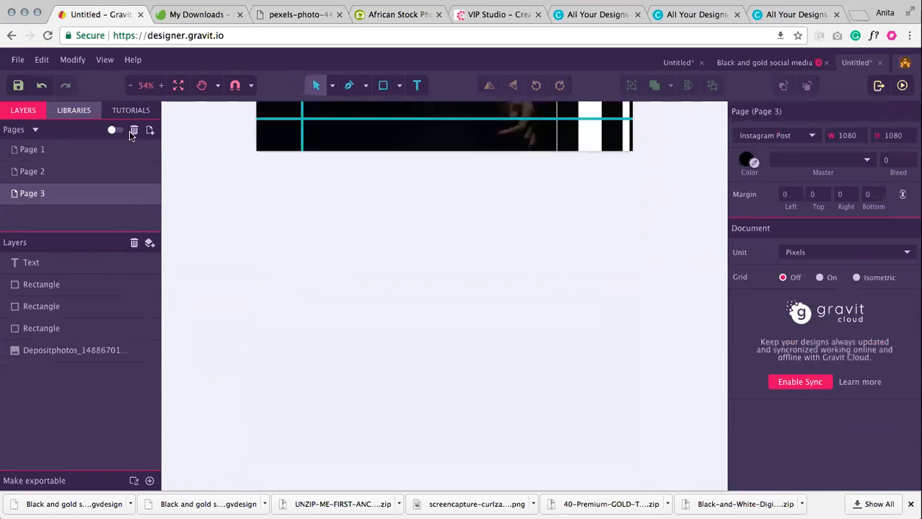
# - Add a fourth page and place a circle about 667 px wide at its upper-left corner, partly off the page
pyautogui.click(150, 130)
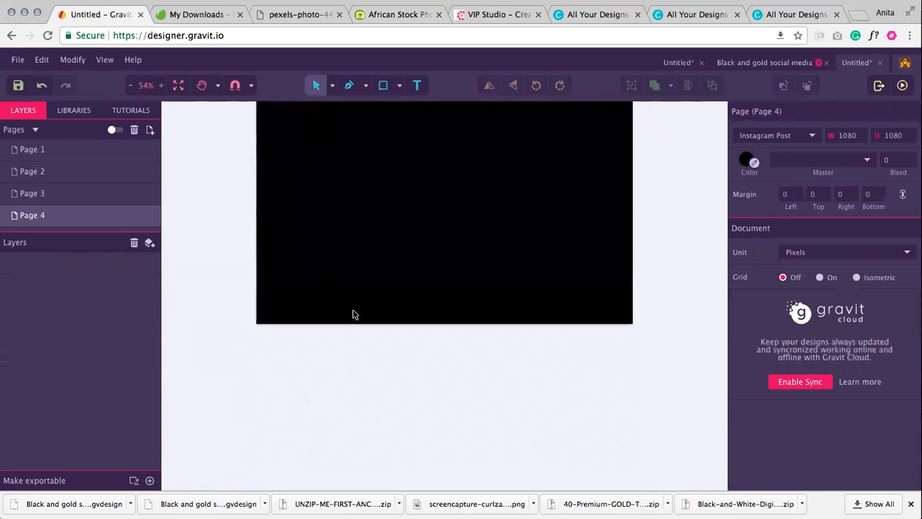
pyautogui.scroll(5, 354, 314)
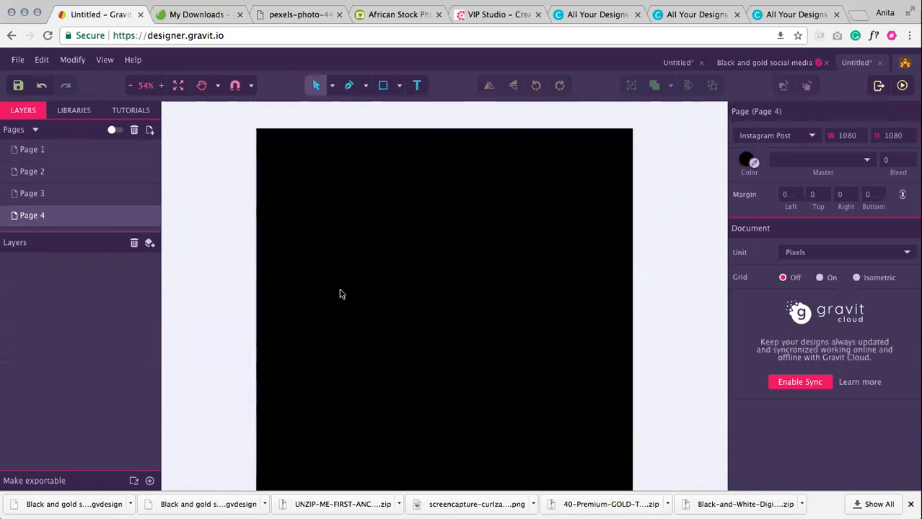
pyautogui.click(399, 85)
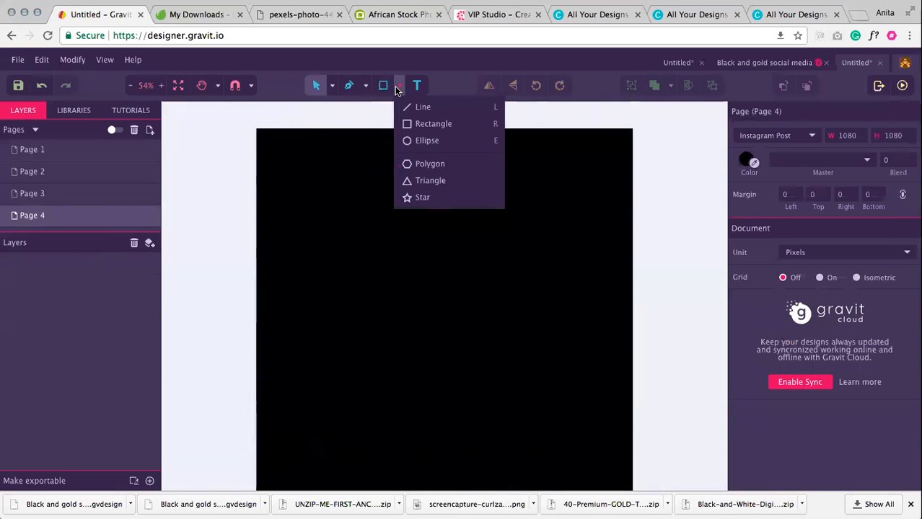
pyautogui.click(411, 139)
pyautogui.moveTo(262, 131); pyautogui.dragTo(496, 365)
pyautogui.moveTo(450, 286); pyautogui.dragTo(378, 246)
pyautogui.click(488, 302)
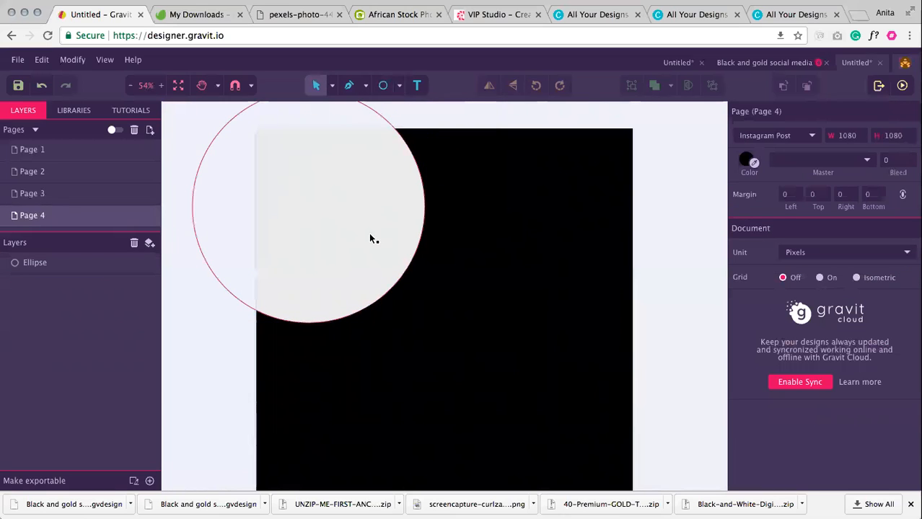
# - Duplicate the circle and give the copy a white #FFFFFF border of width 1
pyautogui.click(403, 232)
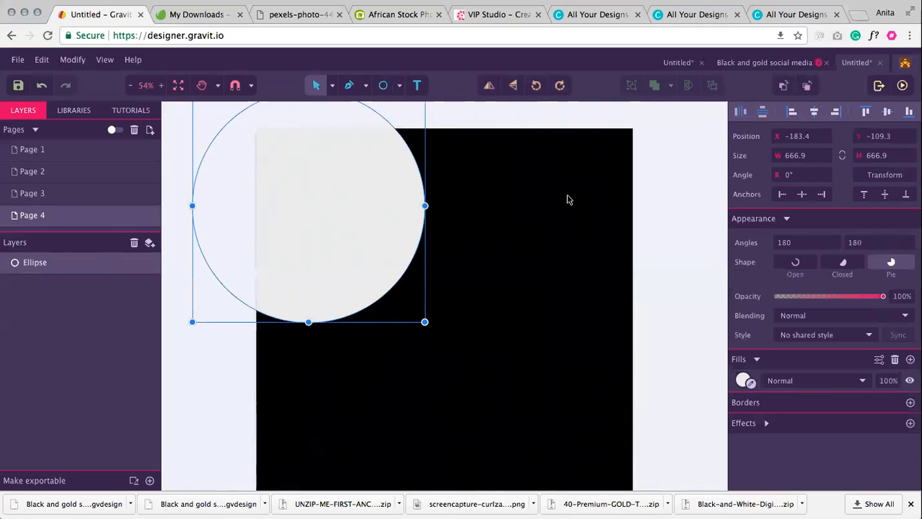
pyautogui.press('super+d')
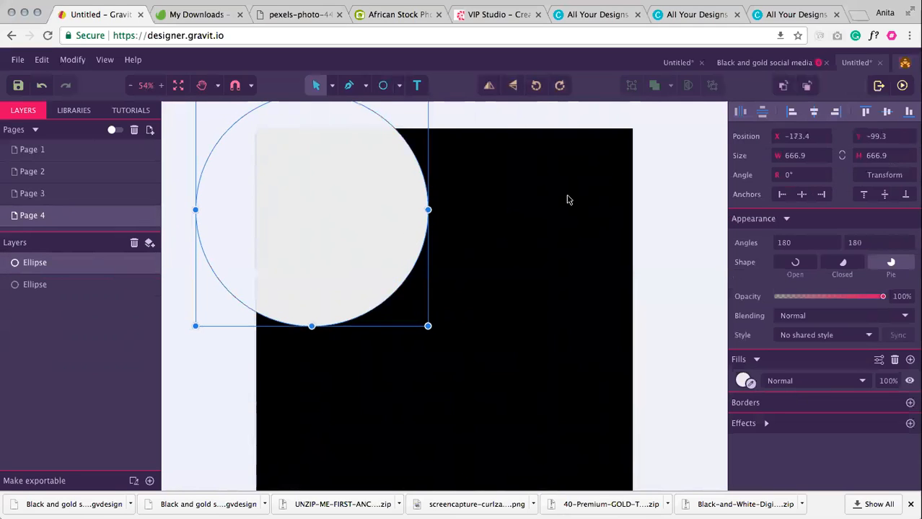
pyautogui.click(910, 402)
pyautogui.click(743, 425)
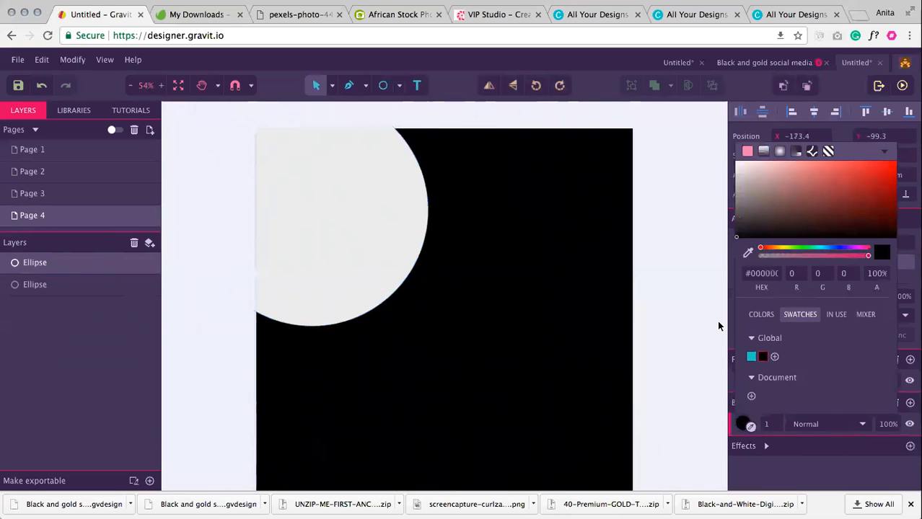
pyautogui.moveTo(755, 163); pyautogui.dragTo(713, 138)
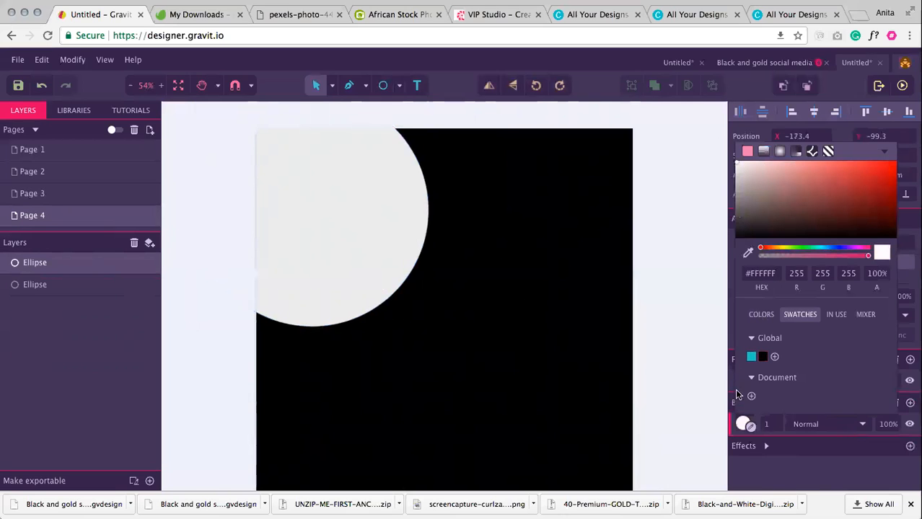
pyautogui.click(570, 270)
# - Move the bordered copy below the original circle to about X -159, Y 314 and set its fill opacity to 0%
pyautogui.click(422, 341)
pyautogui.click(457, 217)
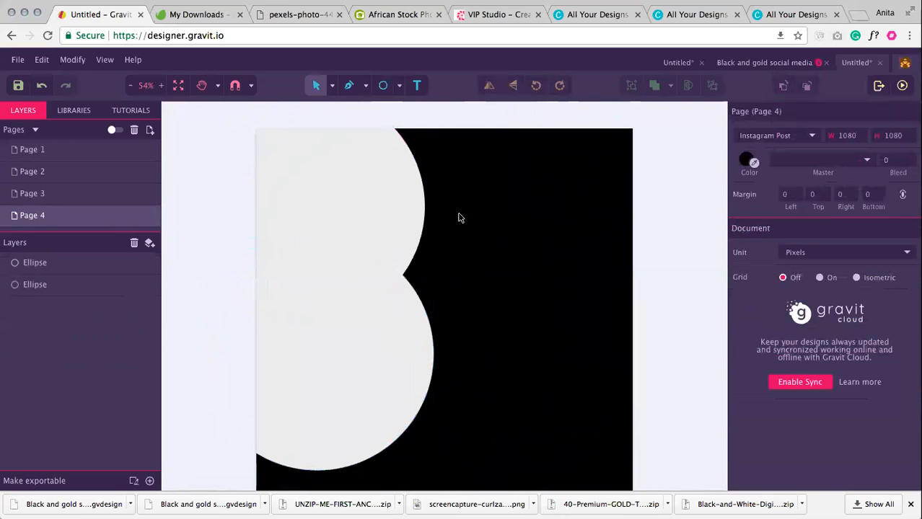
pyautogui.click(376, 202)
pyautogui.click(406, 406)
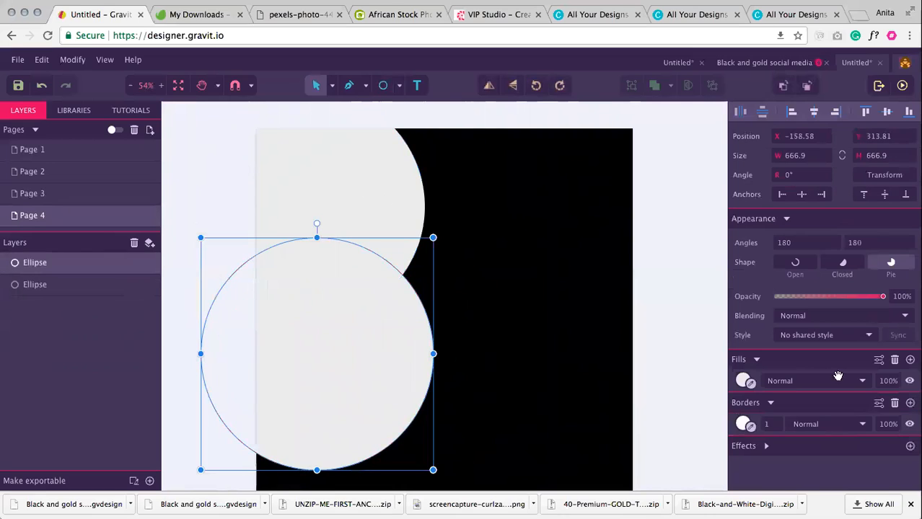
pyautogui.click(885, 382)
pyautogui.write('0')
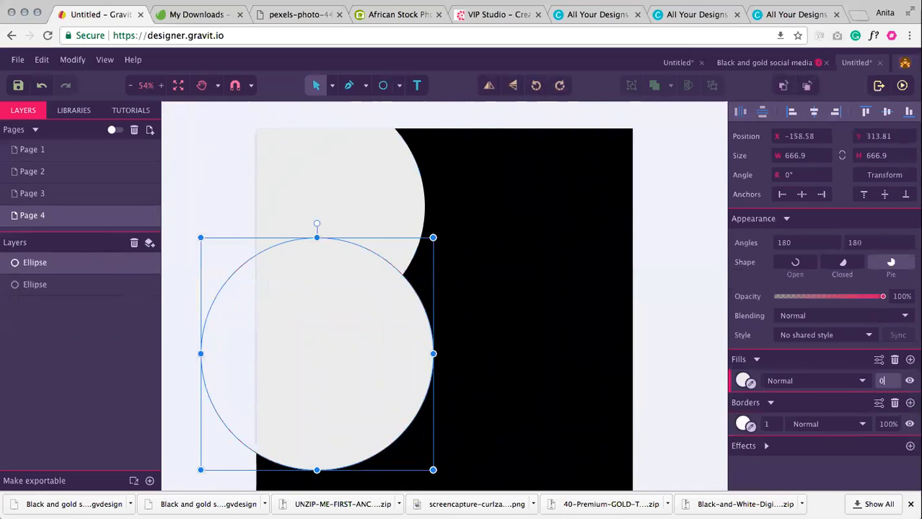
pyautogui.press('Return')
pyautogui.click(528, 262)
# - Move the outlined circle up to about X -199, Y 75 so it overlaps the solid circle
pyautogui.moveTo(354, 424); pyautogui.dragTo(306, 370)
pyautogui.moveTo(371, 366); pyautogui.dragTo(320, 315)
pyautogui.click(391, 360)
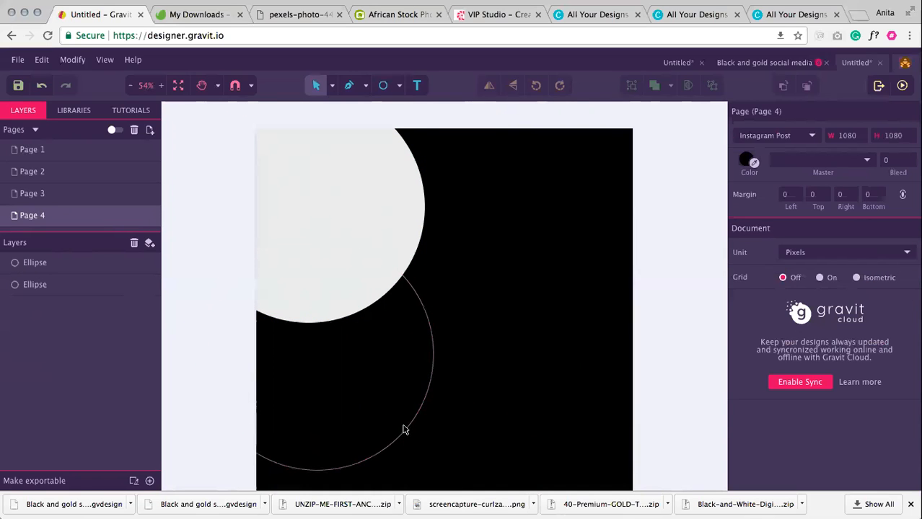
pyautogui.moveTo(404, 430); pyautogui.dragTo(370, 336)
pyautogui.click(490, 311)
# - Change the solid circle's fill to a tiled image using tinydots.jpg
pyautogui.click(417, 182)
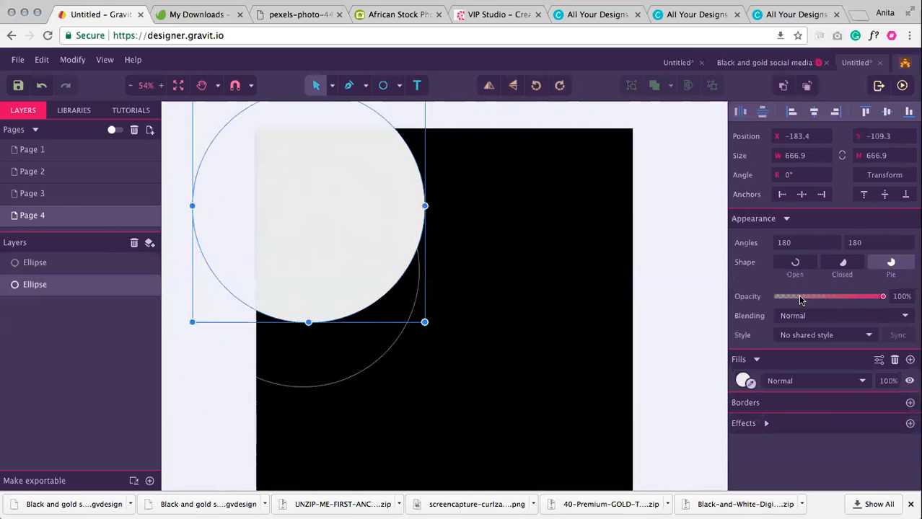
pyautogui.click(743, 381)
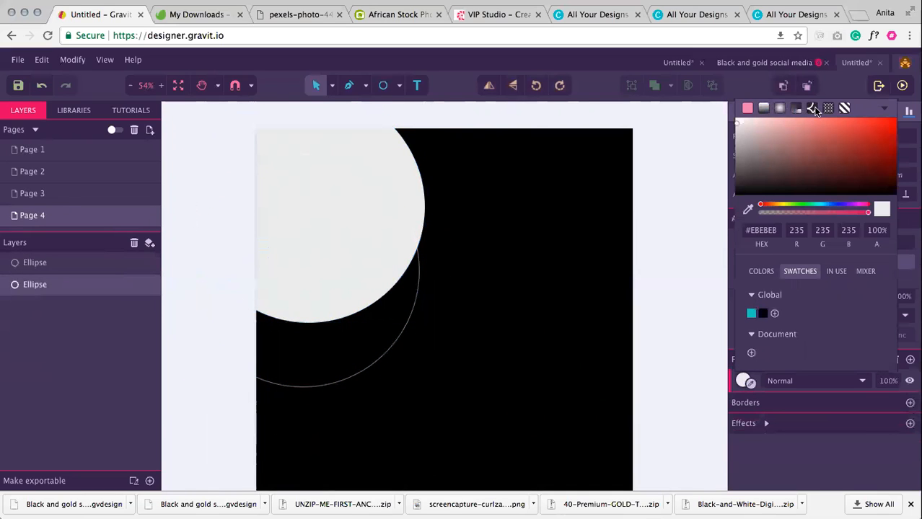
pyautogui.click(812, 107)
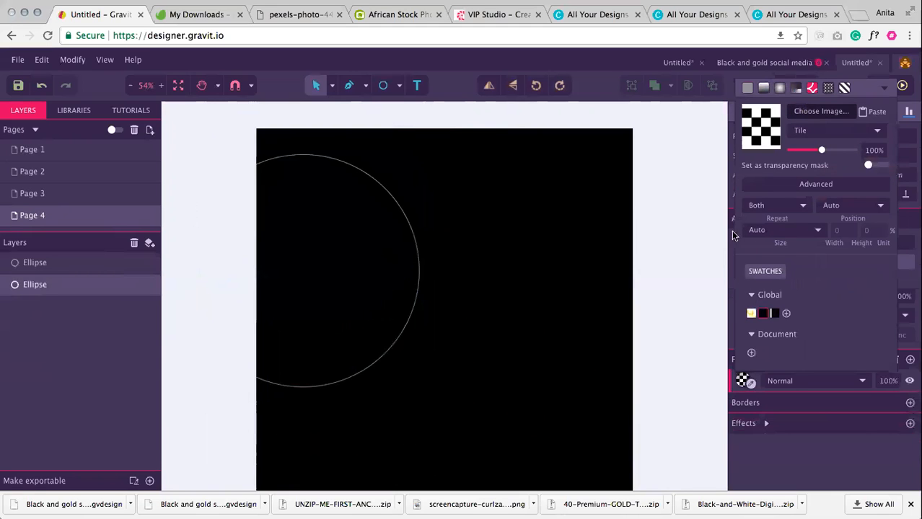
pyautogui.click(822, 111)
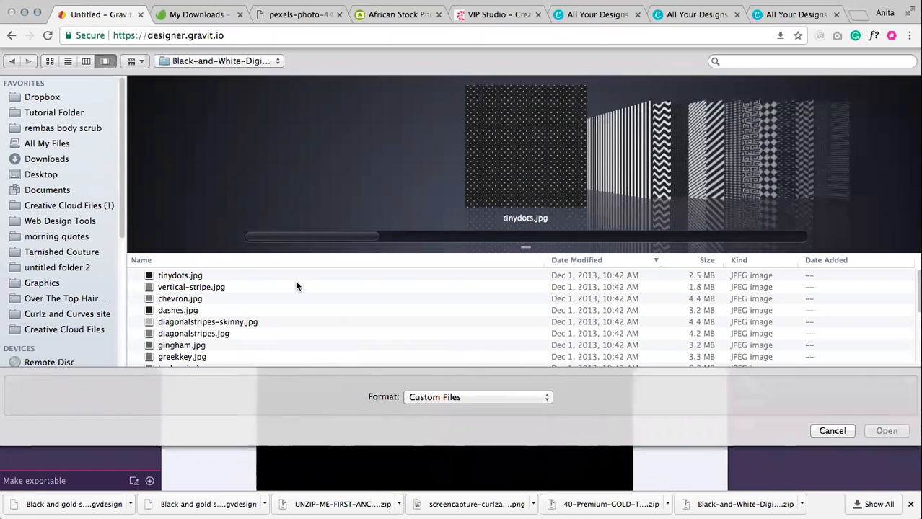
pyautogui.doubleClick(237, 278)
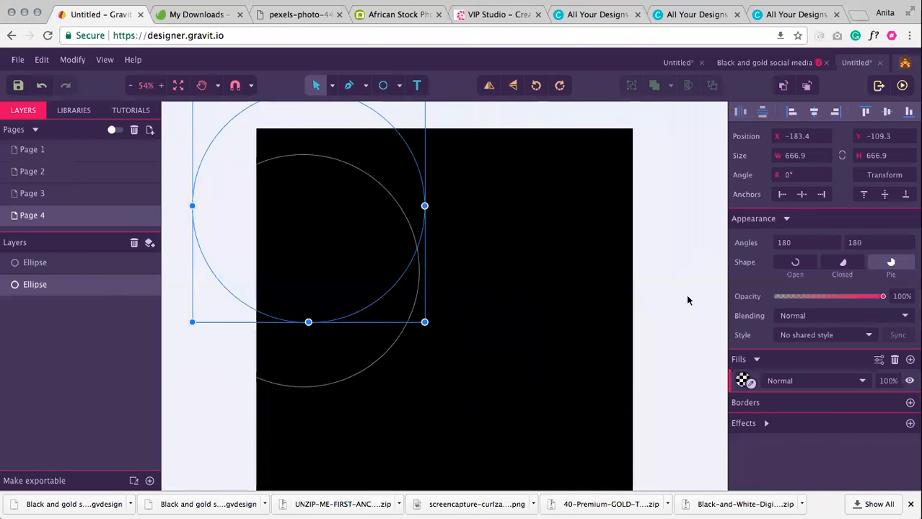
pyautogui.click(686, 296)
# - Move the dot-patterned circle up to about X -187, Y -180 and select the outlined circle
pyautogui.moveTo(279, 243); pyautogui.dragTo(276, 218)
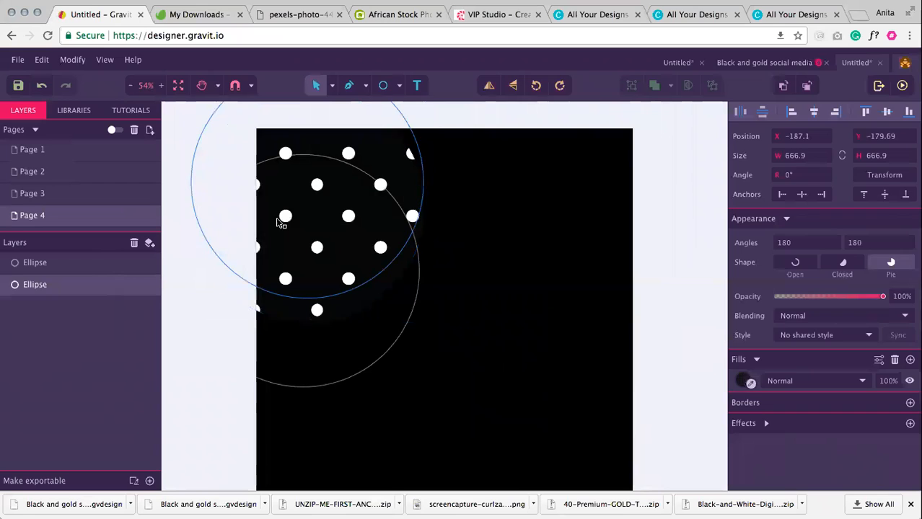
pyautogui.click(498, 316)
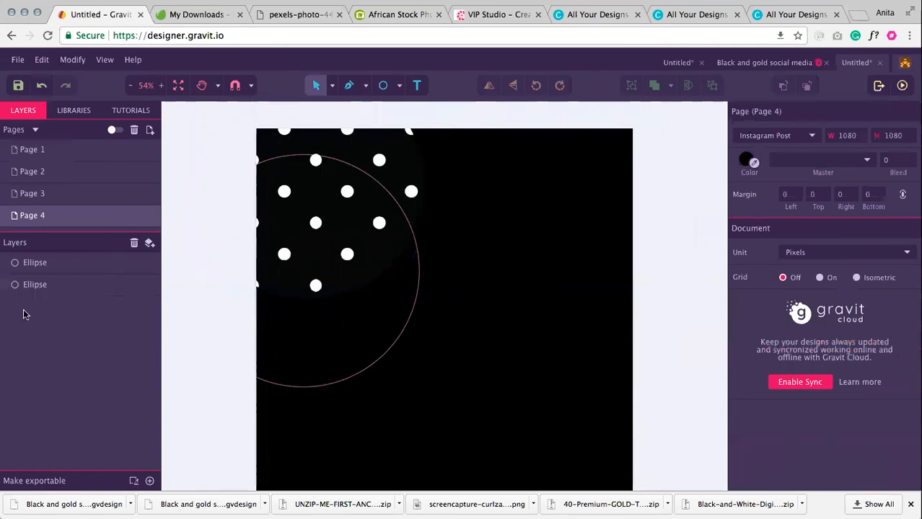
pyautogui.click(90, 262)
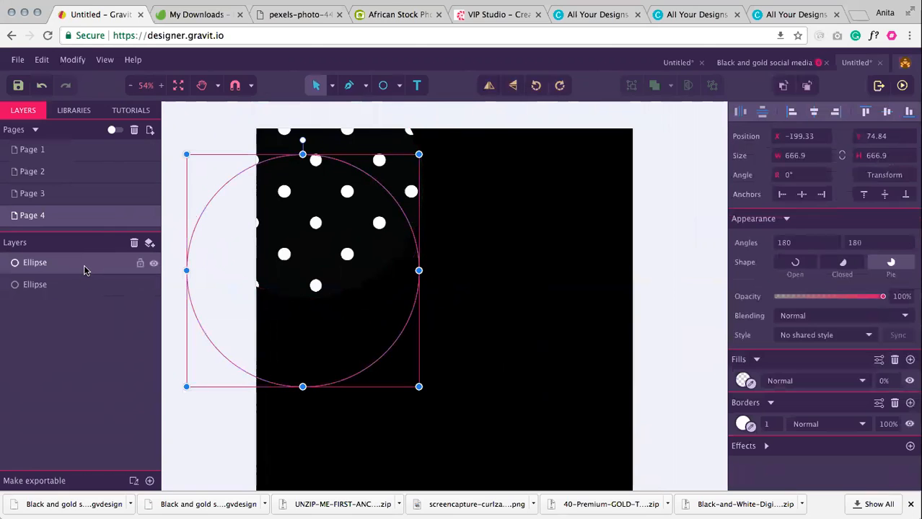
# - Move the outlined circle beneath the dot-patterned circle in the layer order
pyautogui.moveTo(85, 267); pyautogui.dragTo(82, 299)
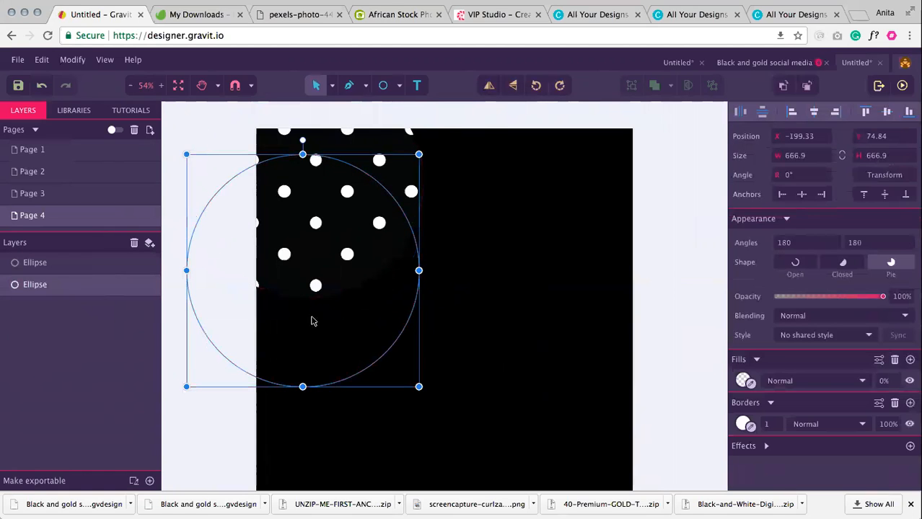
pyautogui.click(454, 294)
# - Add a white border with a width of 1 to the dot-patterned circle
pyautogui.click(339, 220)
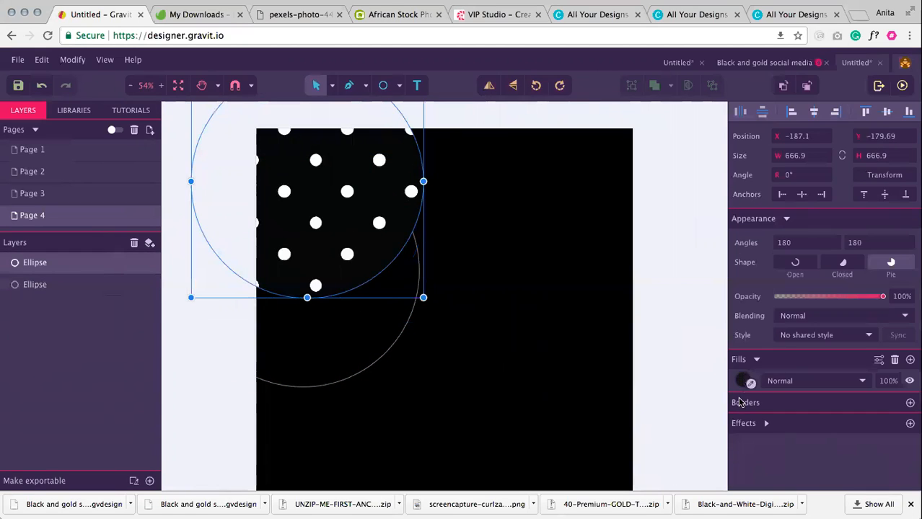
pyautogui.click(910, 404)
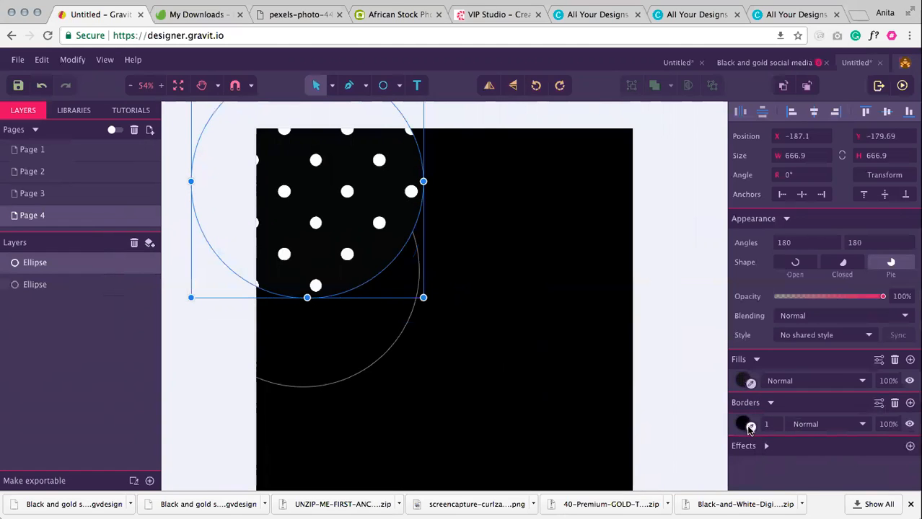
pyautogui.click(745, 425)
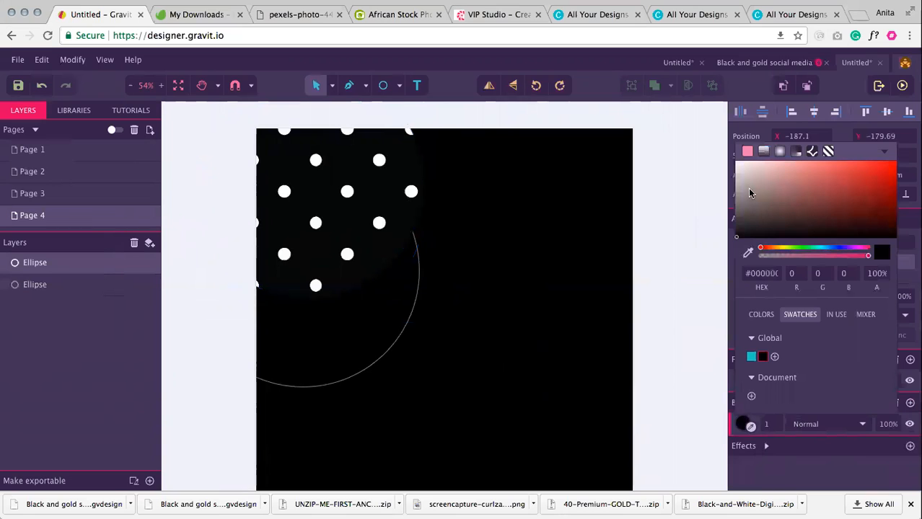
pyautogui.moveTo(750, 192); pyautogui.dragTo(718, 146)
pyautogui.click(610, 220)
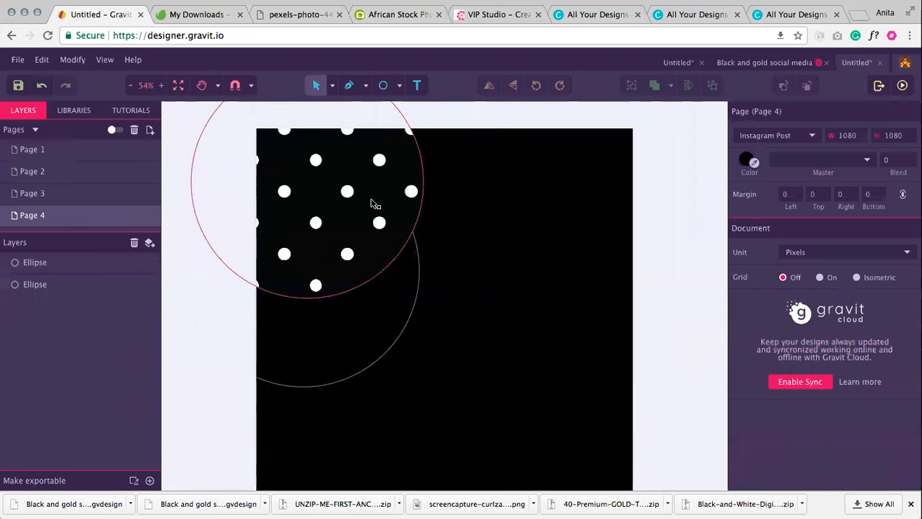
# - Change the dot-patterned circle's image fill mode from Tile to Fill
pyautogui.click(422, 199)
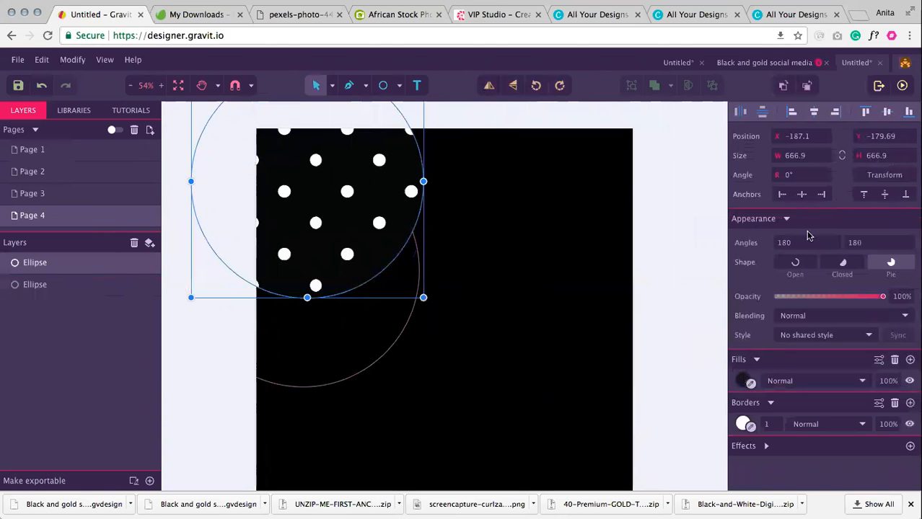
pyautogui.click(745, 380)
pyautogui.click(808, 131)
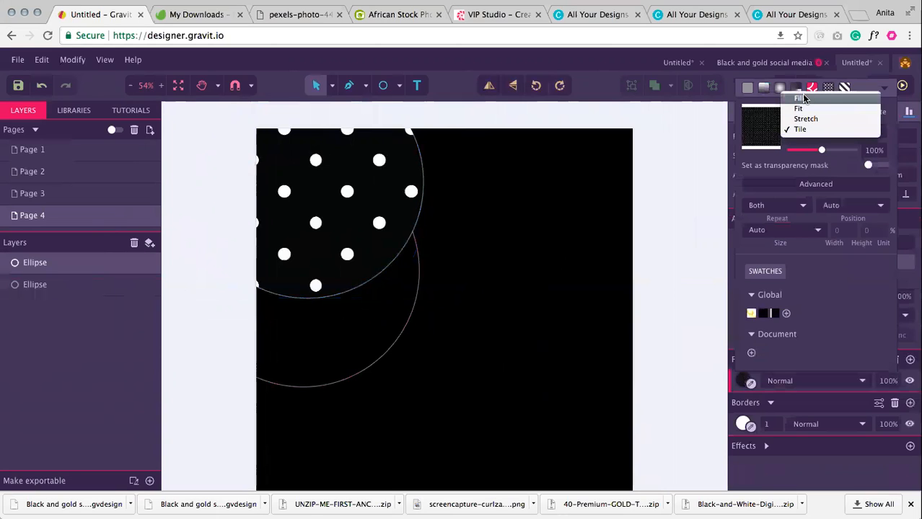
pyautogui.click(802, 96)
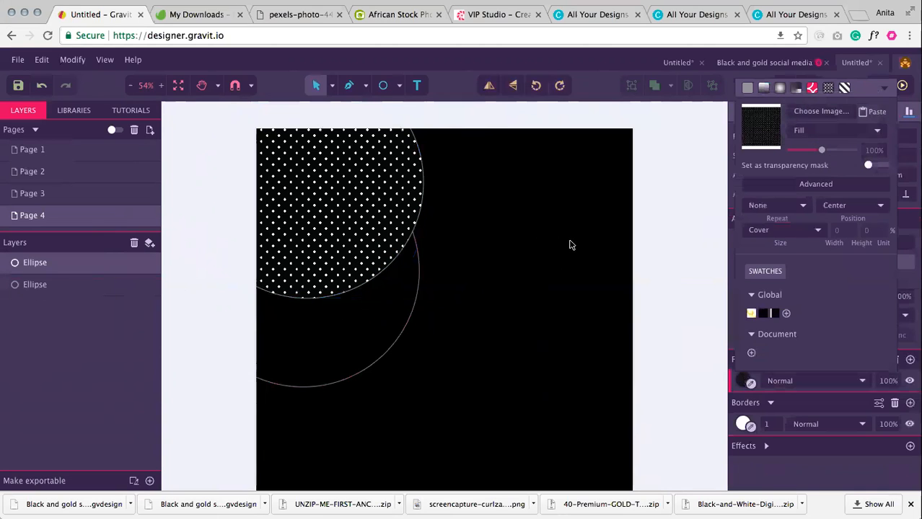
# - Move the outlined circle to about X -242, Y -34 and shift the dot-patterned circle slightly to the right
pyautogui.click(336, 350)
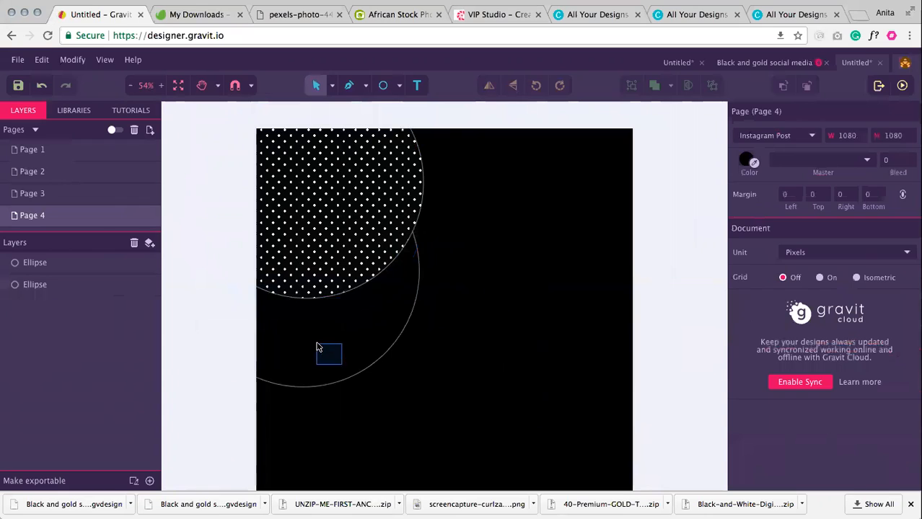
pyautogui.moveTo(384, 362); pyautogui.dragTo(369, 322)
pyautogui.click(471, 253)
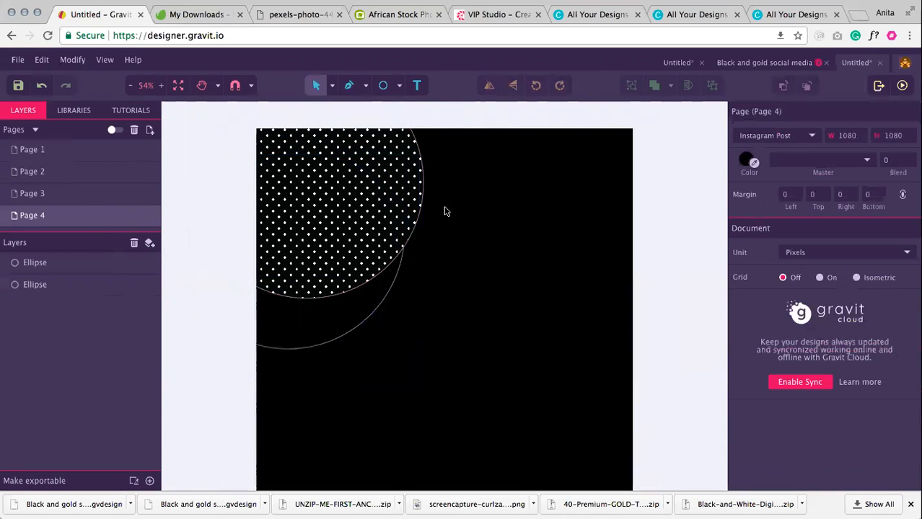
pyautogui.moveTo(387, 217); pyautogui.dragTo(414, 211)
pyautogui.click(507, 256)
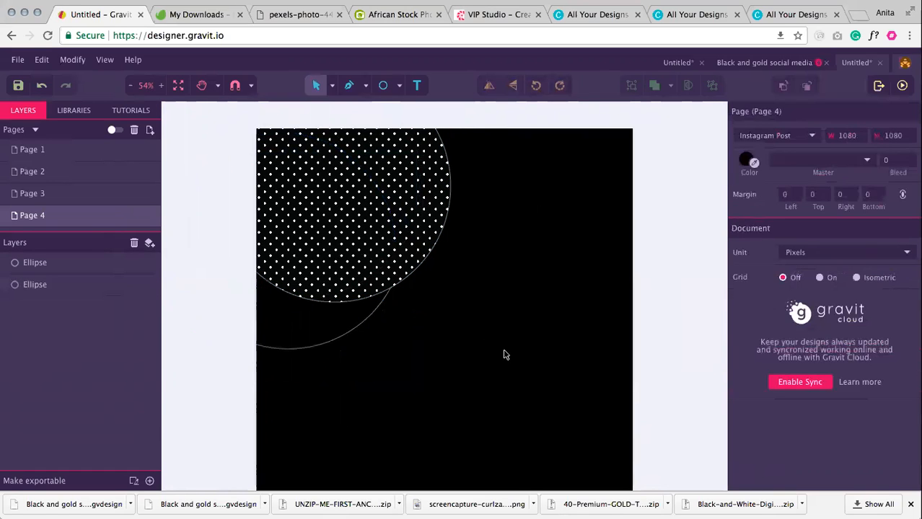
# - Apply the teal global swatch as the outlined circle's fill colour
pyautogui.click(300, 351)
pyautogui.click(741, 381)
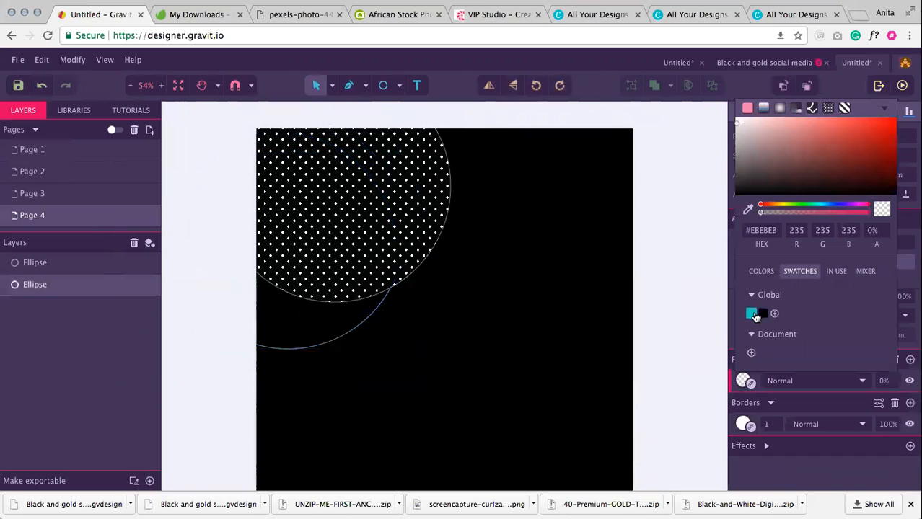
pyautogui.click(751, 313)
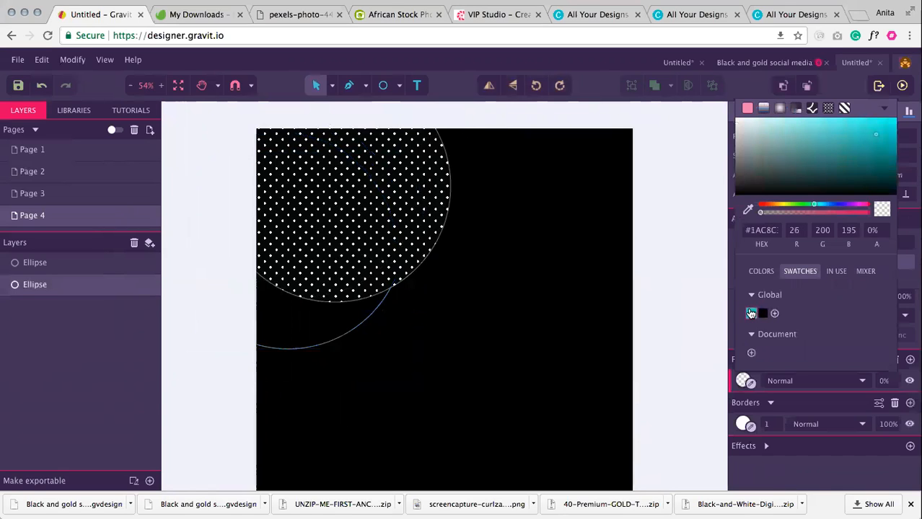
pyautogui.click(344, 338)
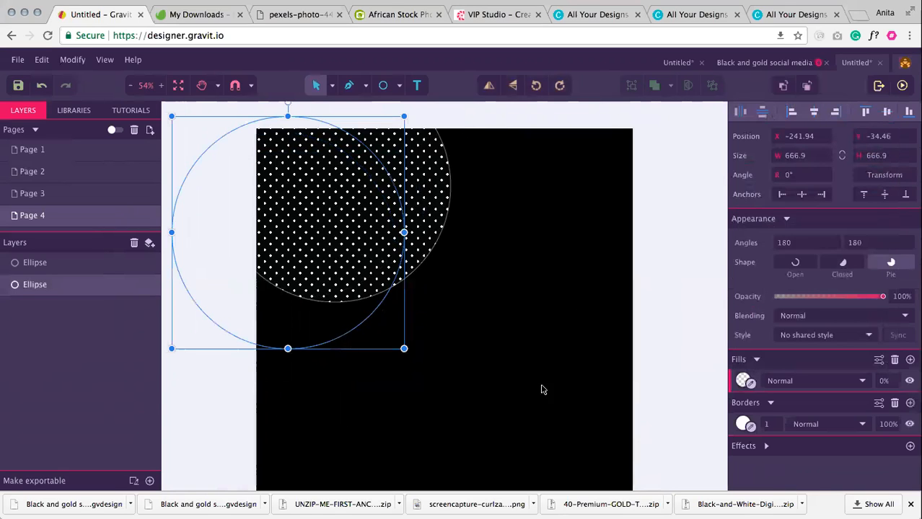
pyautogui.click(741, 381)
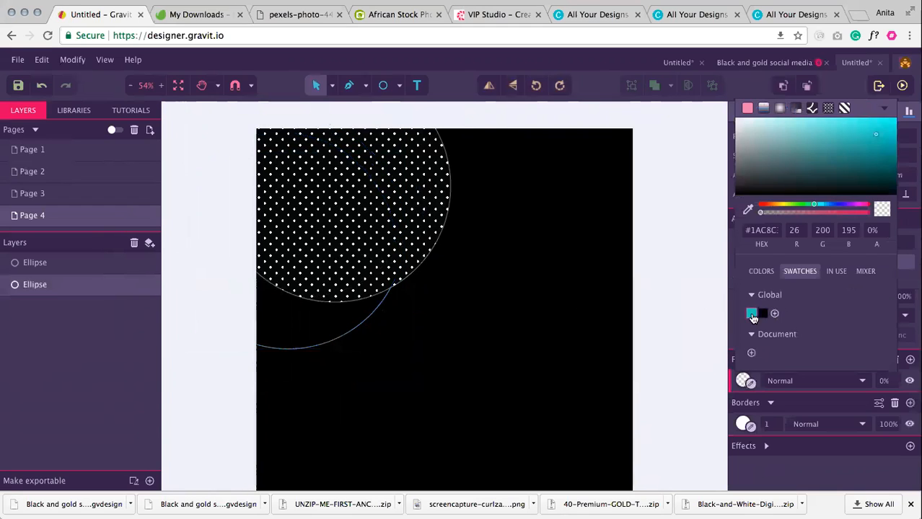
pyautogui.click(674, 331)
pyautogui.click(343, 338)
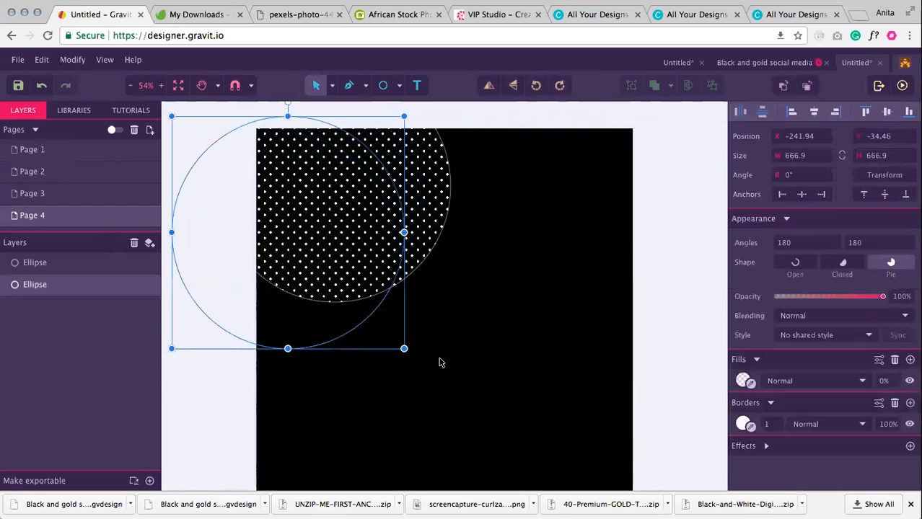
pyautogui.click(742, 381)
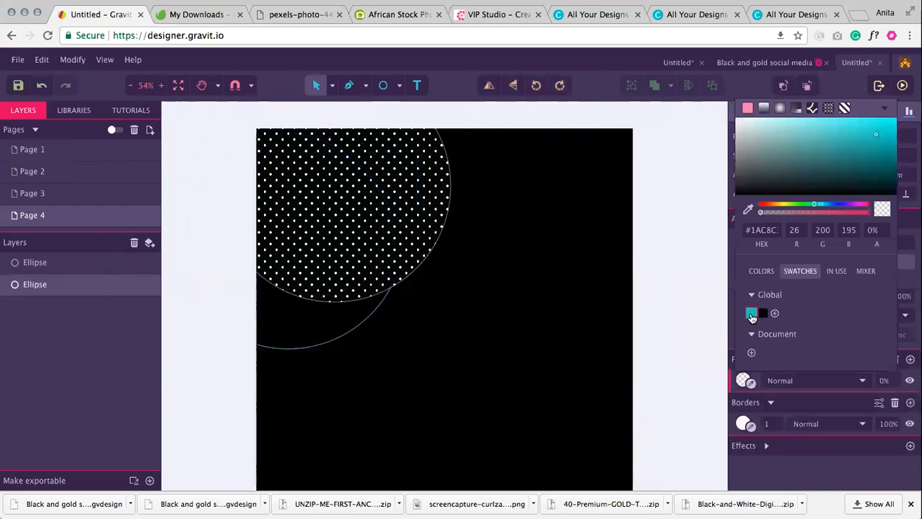
pyautogui.click(710, 386)
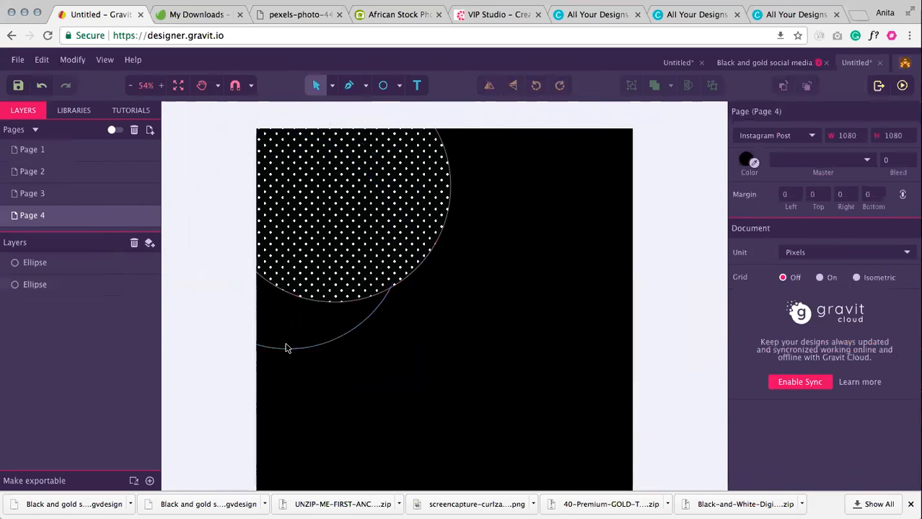
# - Set the outlined circle's fill opacity to 100%
pyautogui.click(288, 348)
pyautogui.click(882, 381)
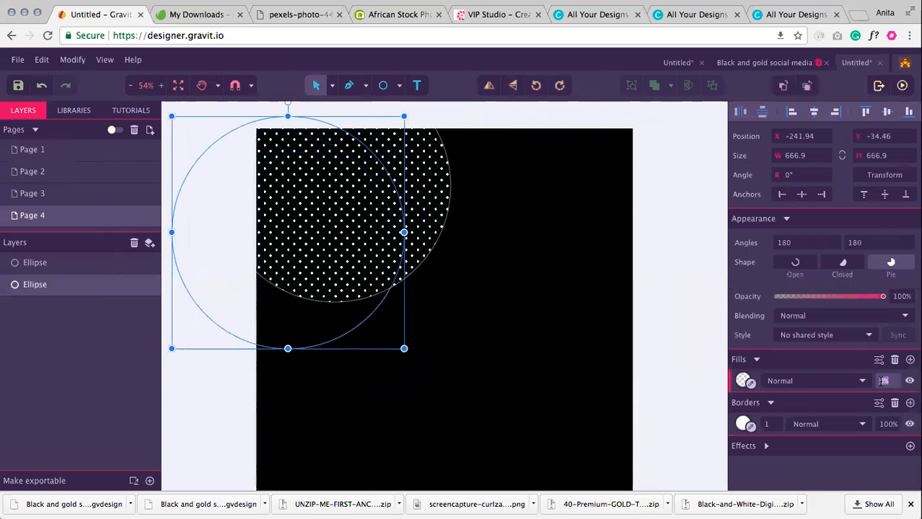
pyautogui.write('100')
pyautogui.press('Return')
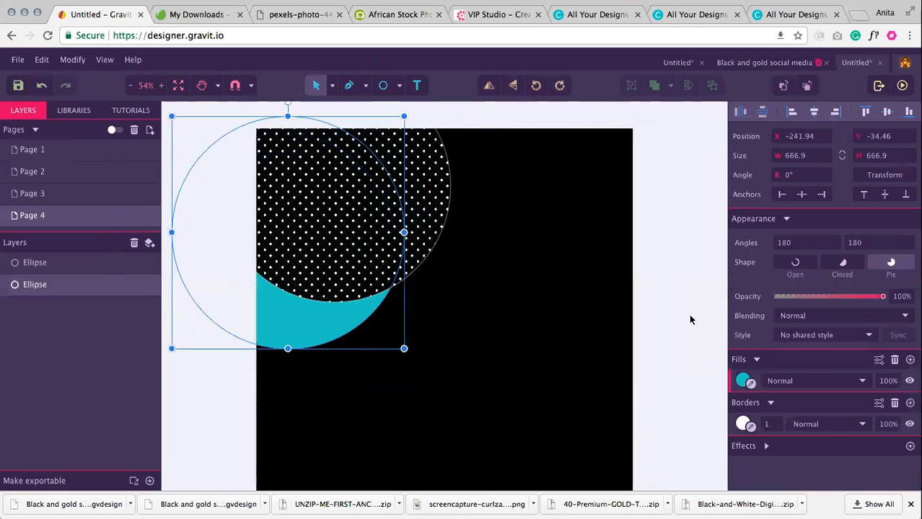
# - Reposition the teal circle at the page's upper right, about X 432, Y -294, and the dotted circle at the upper left, about X -143, Y -252
pyautogui.click(485, 278)
pyautogui.moveTo(440, 206); pyautogui.dragTo(460, 176)
pyautogui.click(653, 193)
pyautogui.scroll(-3, 487, 344)
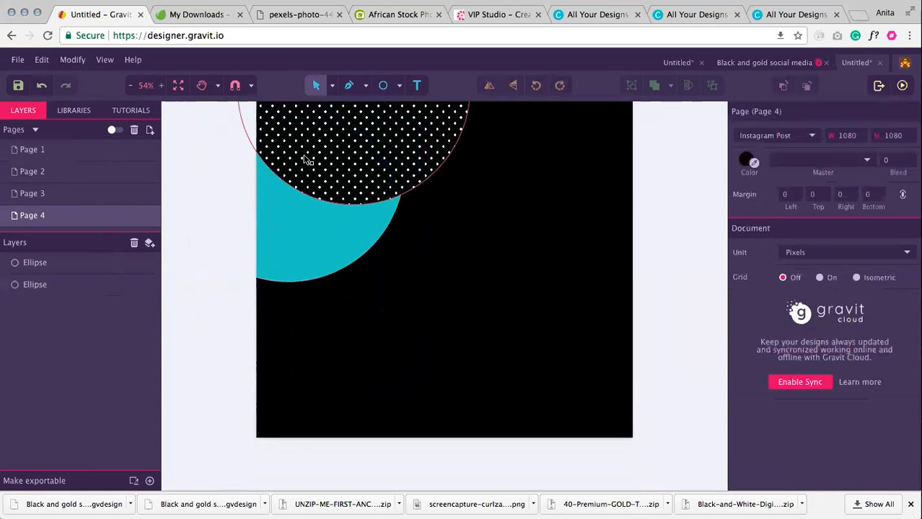
pyautogui.moveTo(360, 174); pyautogui.dragTo(317, 161)
pyautogui.click(534, 295)
pyautogui.scroll(3, 366, 262)
pyautogui.moveTo(354, 300); pyautogui.dragTo(572, 203)
pyautogui.click(653, 238)
pyautogui.moveTo(314, 206); pyautogui.dragTo(326, 222)
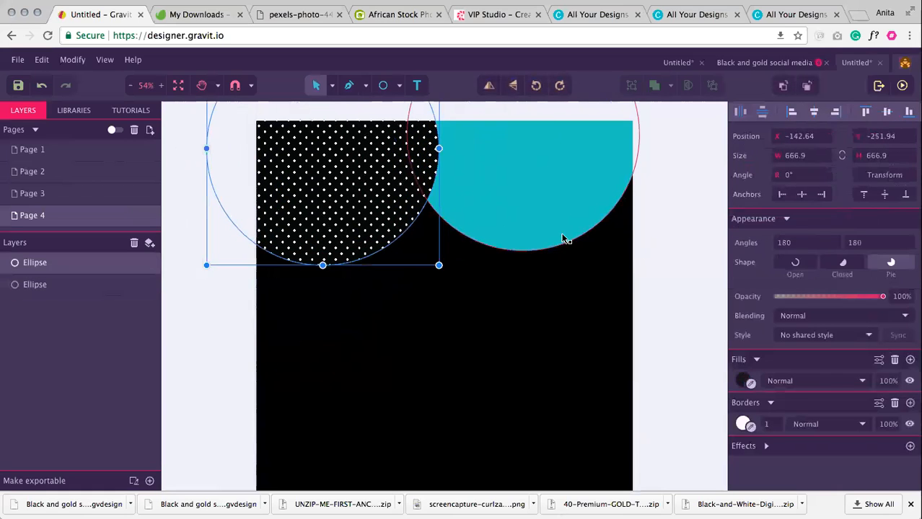
# - Duplicate the teal and dotted circles together and move the copies to the lower half of the page
pyautogui.click(565, 228)
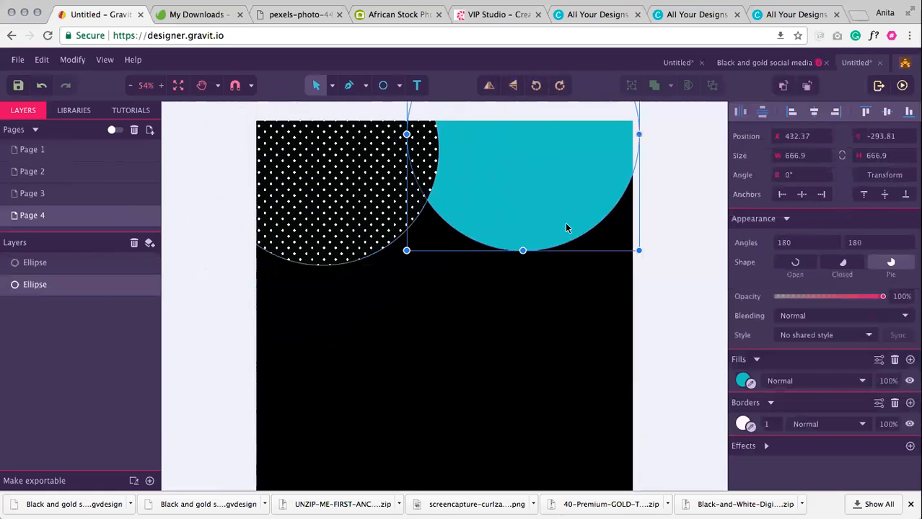
pyautogui.keyDown('shift'); pyautogui.click(333, 212); pyautogui.keyUp('shift')
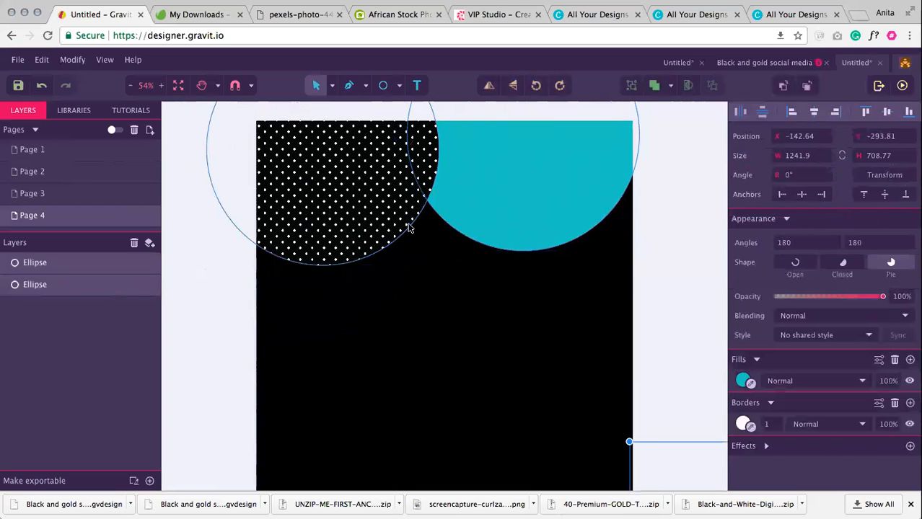
pyautogui.press('super+d')
pyautogui.moveTo(408, 228); pyautogui.dragTo(322, 426)
# - Move the dotted copy to the page's lower-right corner and adjust the teal copy at the lower left
pyautogui.click(463, 323)
pyautogui.moveTo(202, 376); pyautogui.dragTo(603, 412)
pyautogui.click(675, 309)
pyautogui.moveTo(395, 386)
pyautogui.mouseDown()
pyautogui.moveTo(418, 358)
pyautogui.moveTo(390, 384)
pyautogui.mouseUp()
# - Move the upper teal circle down along the page's right edge and the upper dotted circle to about X -63, Y -143
pyautogui.click(522, 262)
pyautogui.moveTo(519, 242); pyautogui.dragTo(538, 304)
pyautogui.click(419, 258)
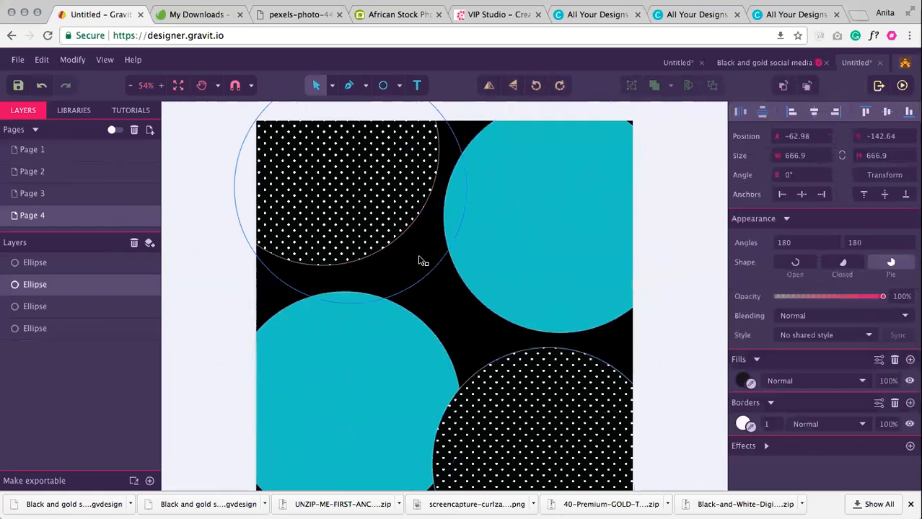
pyautogui.moveTo(422, 261); pyautogui.dragTo(447, 299)
pyautogui.click(688, 182)
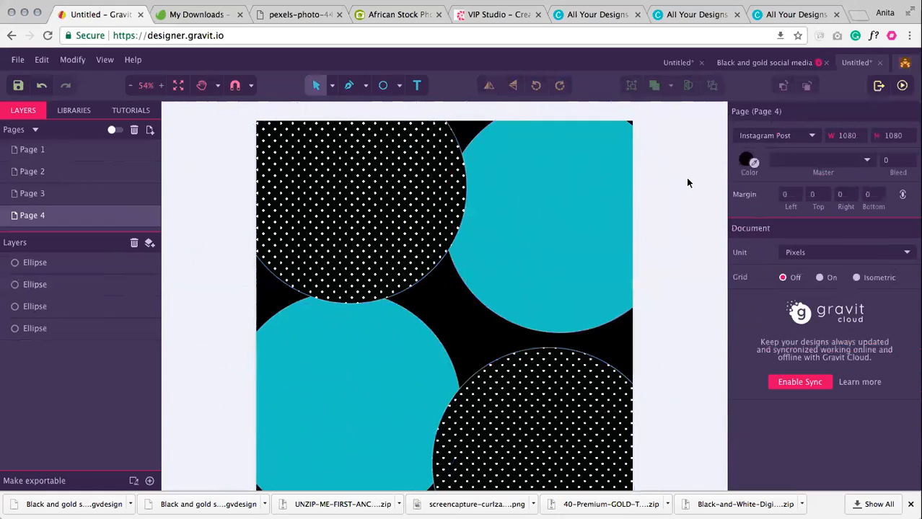
# - Draw a square of about 908 × 908 px over the circles and centre it horizontally and vertically on the page
pyautogui.click(399, 86)
pyautogui.click(420, 122)
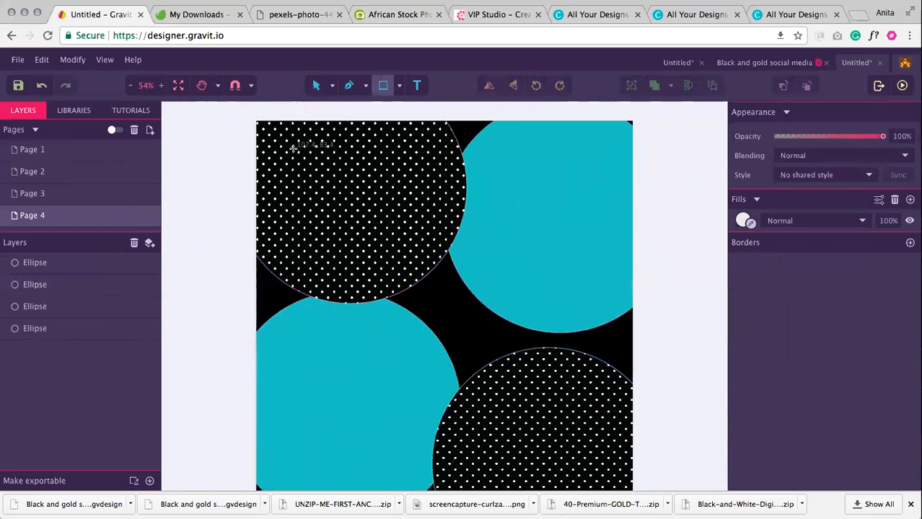
pyautogui.moveTo(281, 148); pyautogui.dragTo(597, 465)
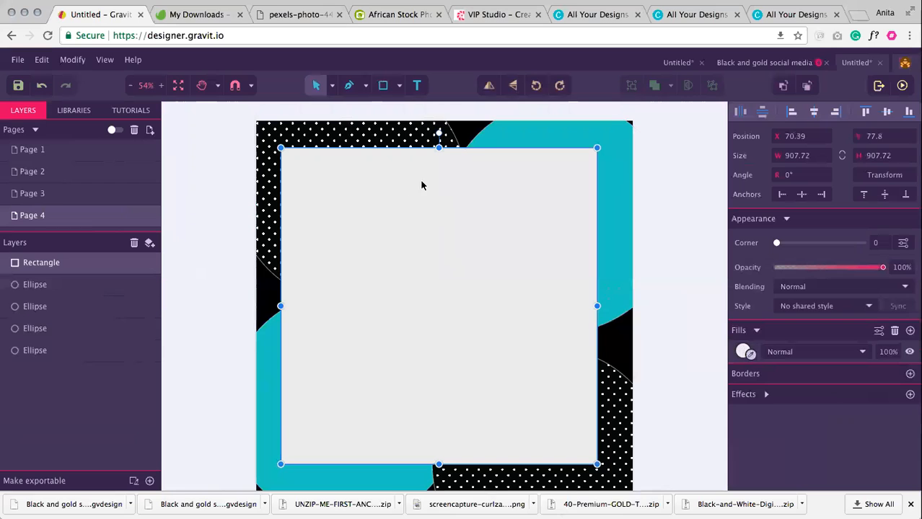
pyautogui.moveTo(429, 184); pyautogui.dragTo(433, 192)
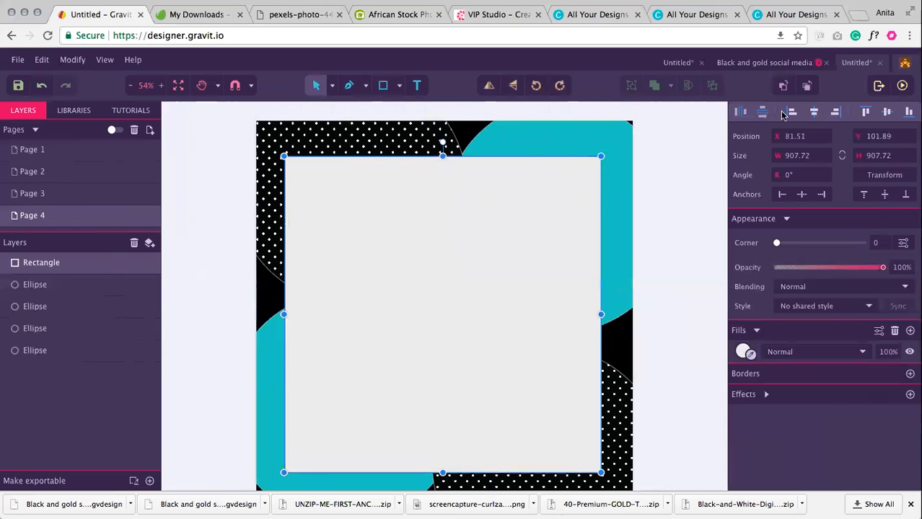
pyautogui.click(813, 112)
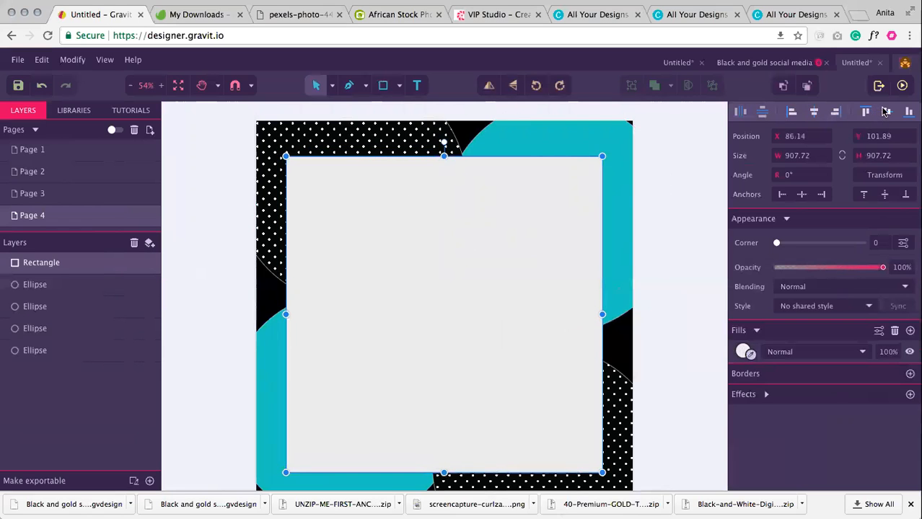
pyautogui.click(886, 112)
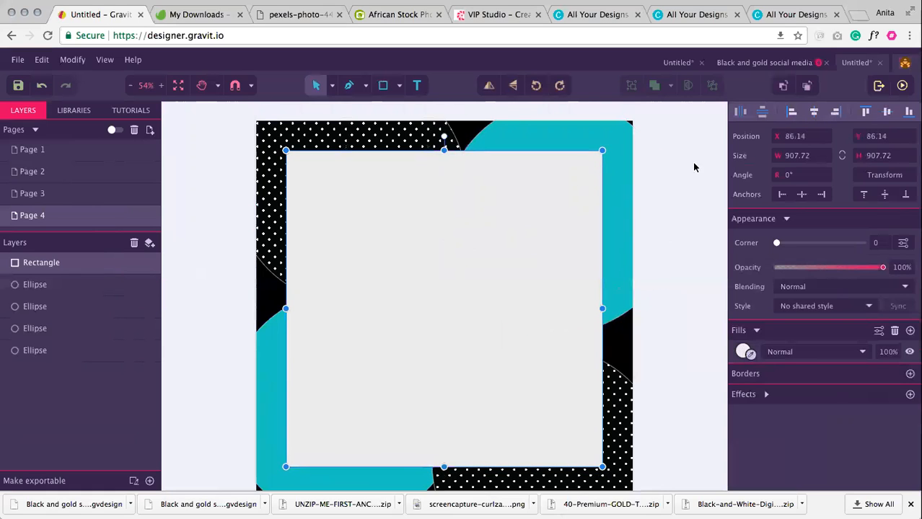
# - Draw a bar about 1515 × 56 px across the lower part of the square, extending past both page edges, and fill it black
pyautogui.click(416, 85)
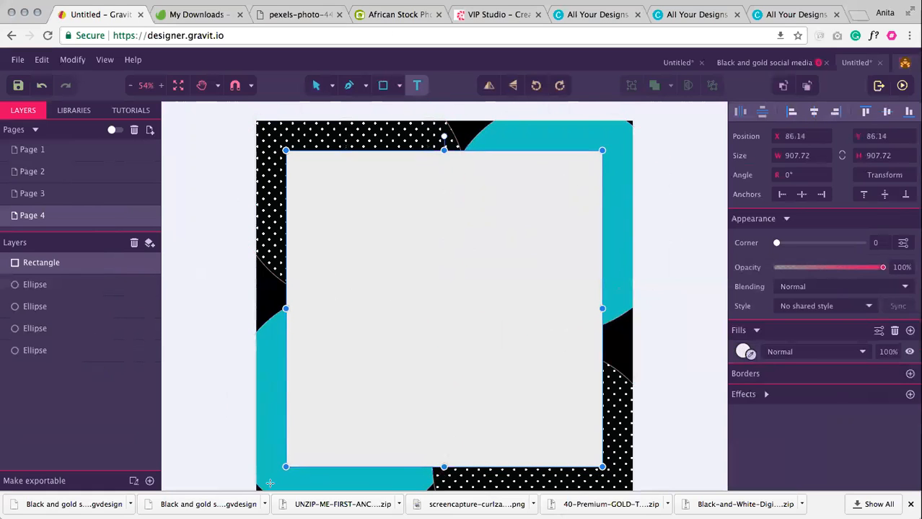
pyautogui.click(383, 86)
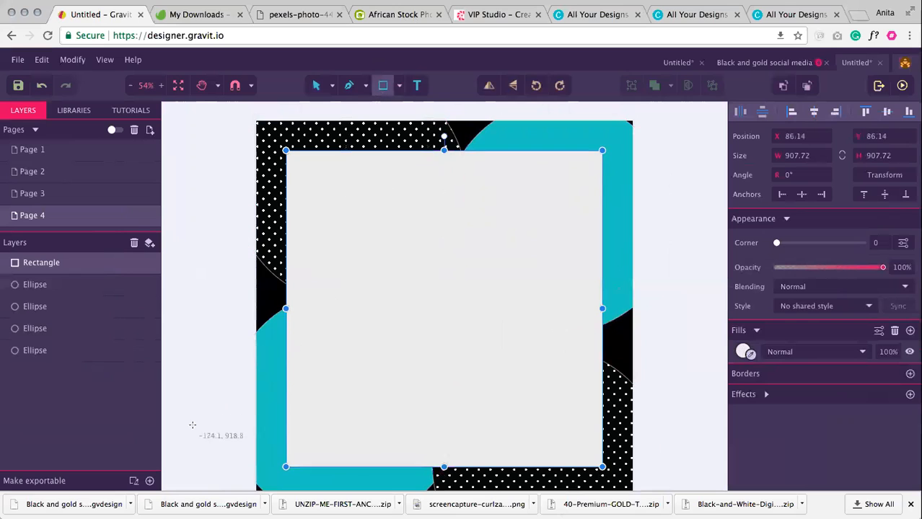
pyautogui.moveTo(198, 414); pyautogui.dragTo(391, 466)
pyautogui.moveTo(483, 479)
pyautogui.mouseDown()
pyautogui.moveTo(679, 453)
pyautogui.moveTo(725, 433)
pyautogui.mouseUp()
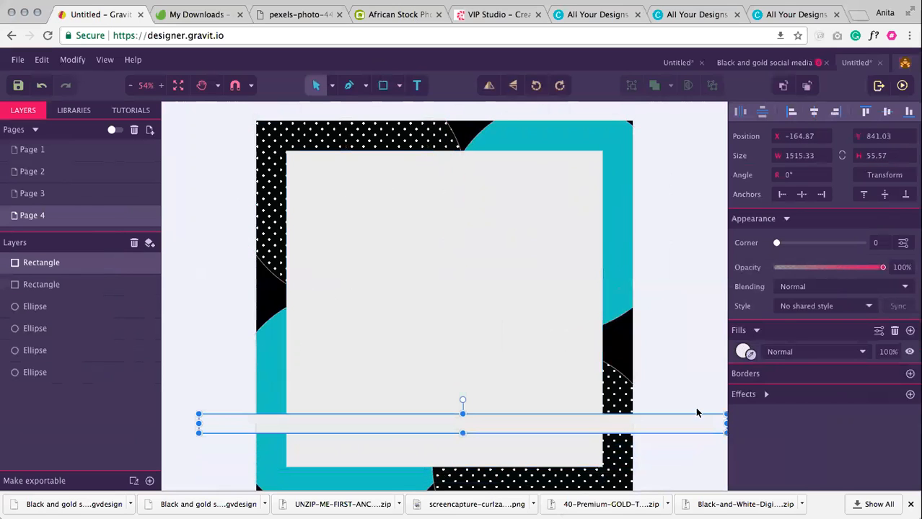
pyautogui.click(744, 351)
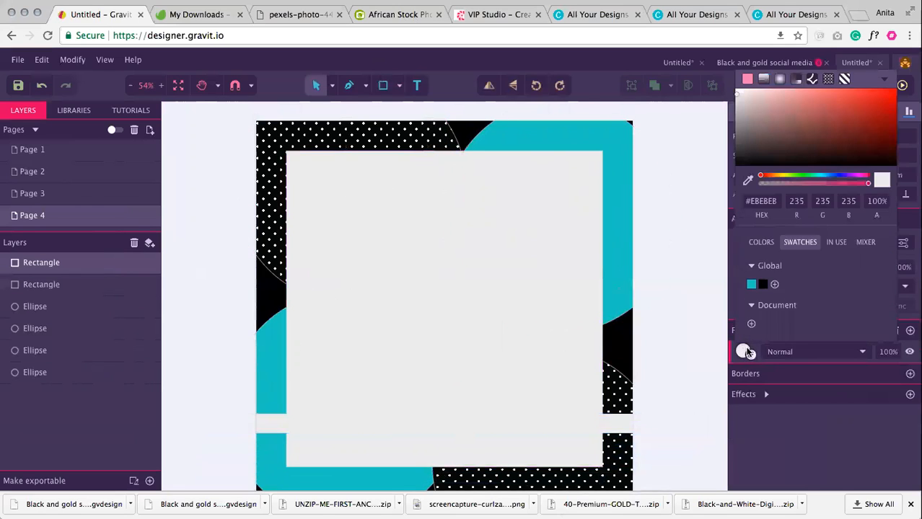
pyautogui.click(763, 284)
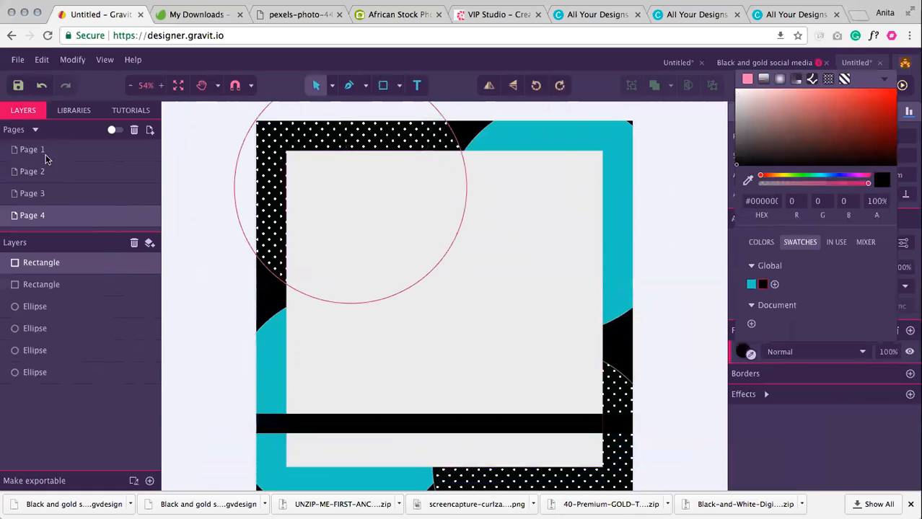
# - Move the black bar down close to the lower edge of the light square
pyautogui.moveTo(321, 422); pyautogui.dragTo(315, 433)
pyautogui.moveTo(389, 441); pyautogui.dragTo(384, 450)
pyautogui.click(671, 362)
pyautogui.scroll(-3, 306, 264)
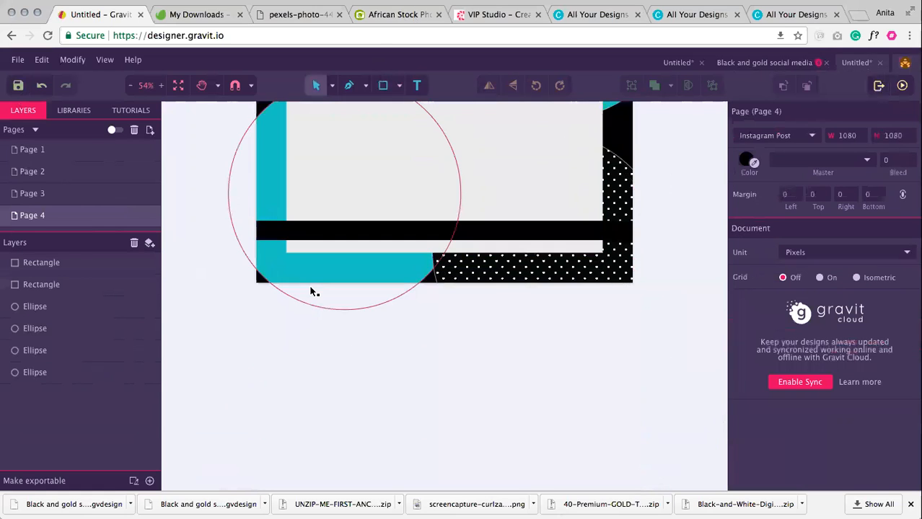
pyautogui.scroll(3, 310, 290)
pyautogui.scroll(-1, 186, 245)
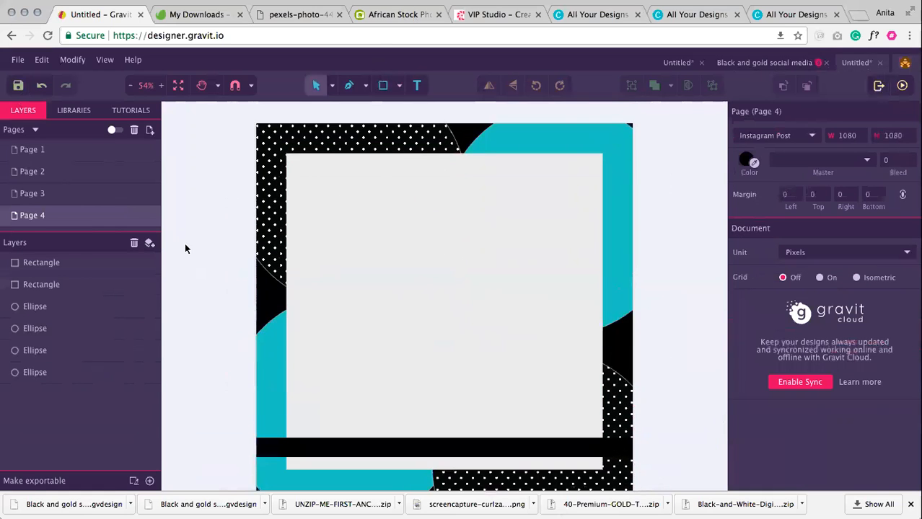
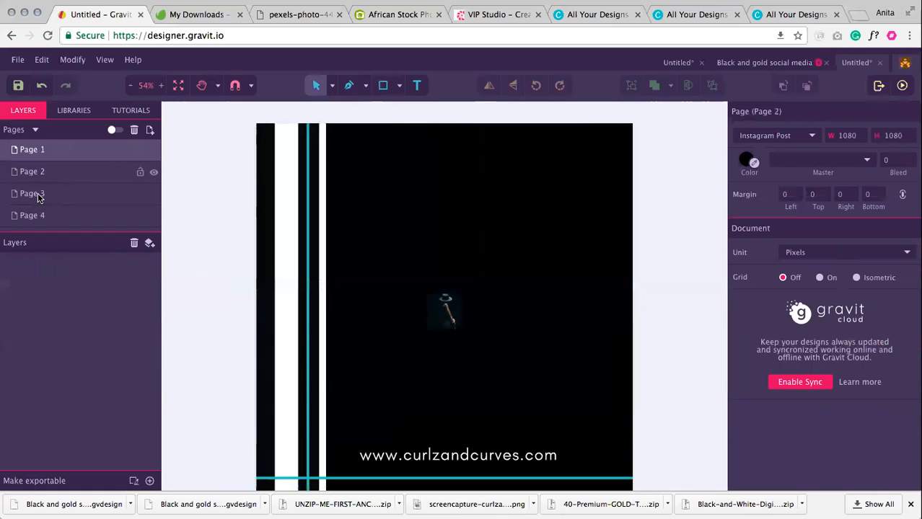
# - Look over Page 3 and Page 4, and add a new blank page after Page 4
pyautogui.click(43, 193)
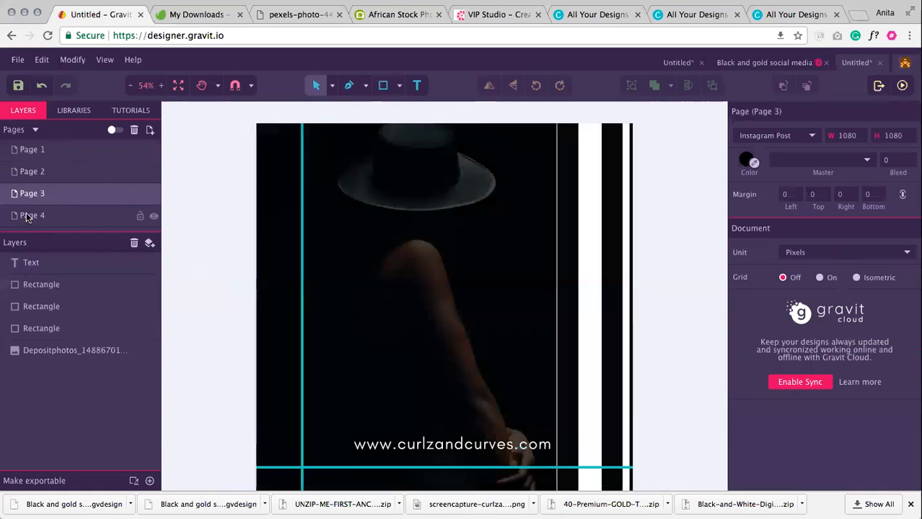
pyautogui.click(27, 218)
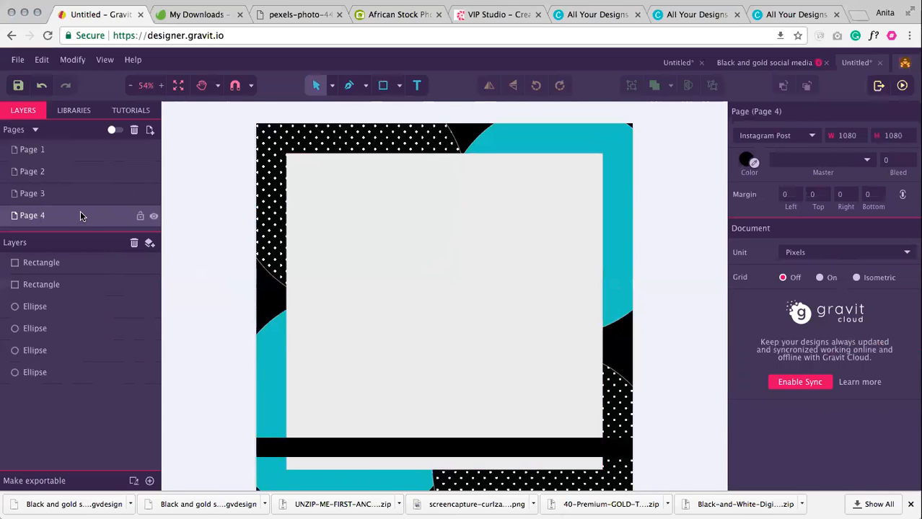
pyautogui.click(148, 132)
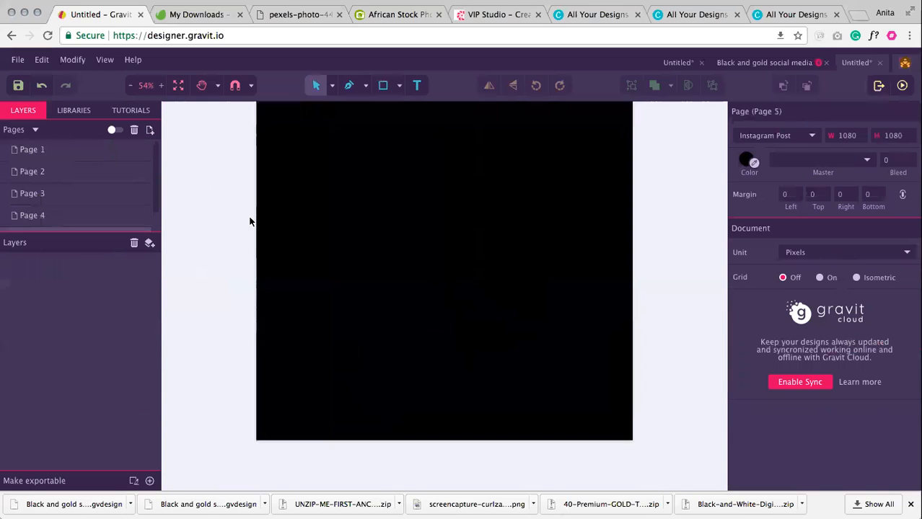
# - Draw a three-point polygon about 937 × 1082 px over the page's upper-left area, duplicate it and fill the copy with the teal swatch
pyautogui.click(399, 85)
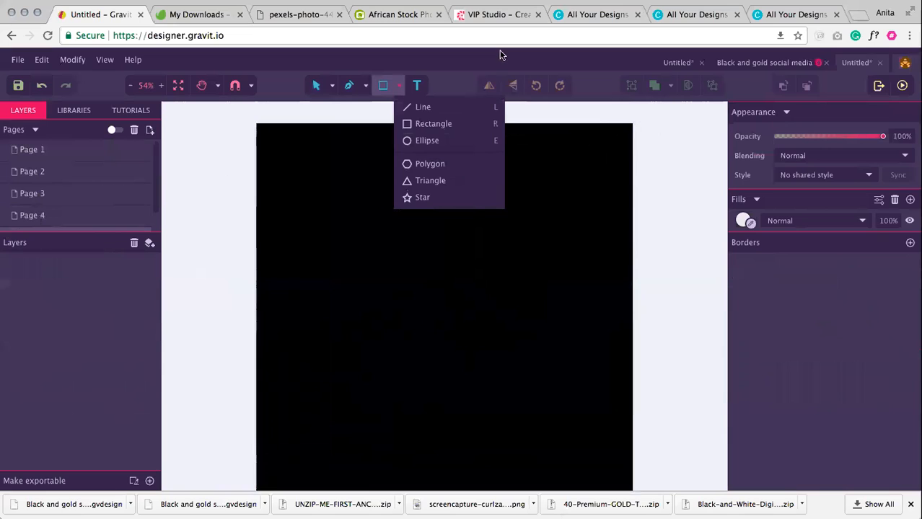
pyautogui.click(443, 184)
pyautogui.moveTo(373, 147); pyautogui.dragTo(478, 324)
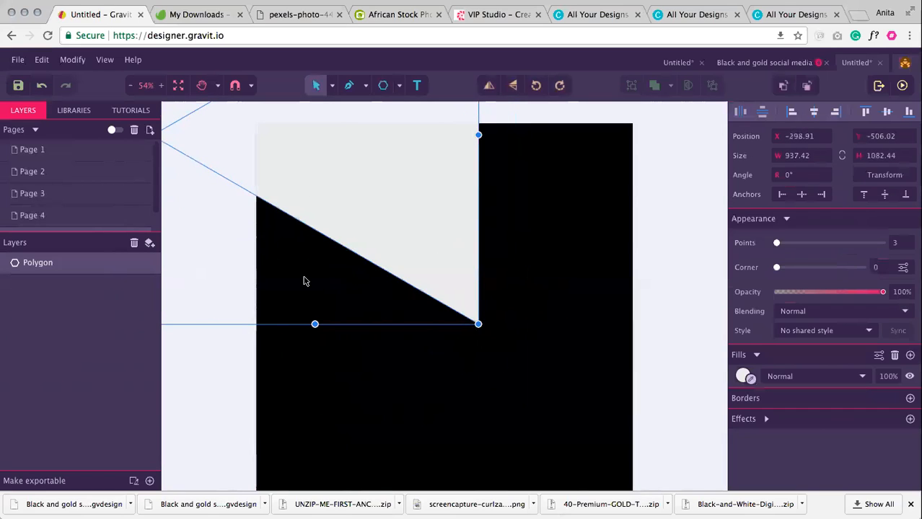
pyautogui.press('super+d')
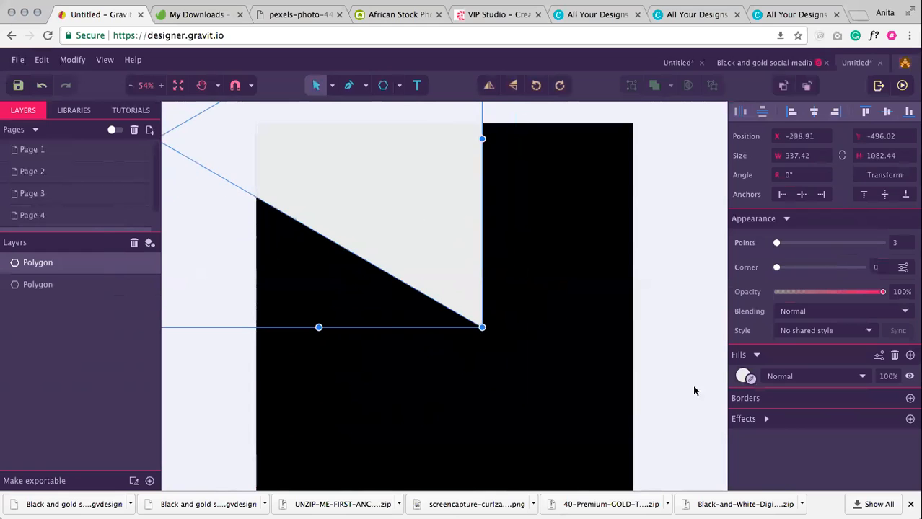
pyautogui.click(743, 377)
pyautogui.click(753, 311)
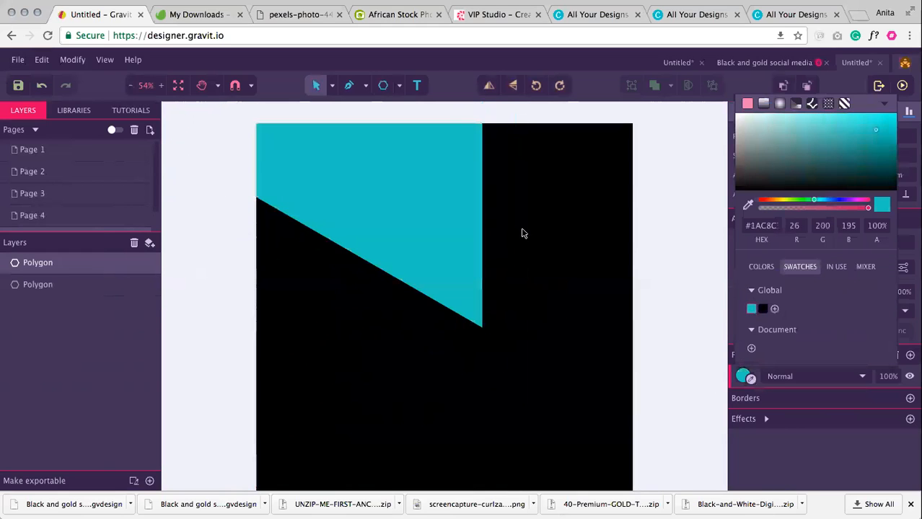
# - Move the teal triangle to the page's left edge and rotate it to about -36.6°
pyautogui.click(423, 184)
pyautogui.moveTo(251, 350); pyautogui.dragTo(246, 390)
pyautogui.click(545, 293)
pyautogui.click(274, 274)
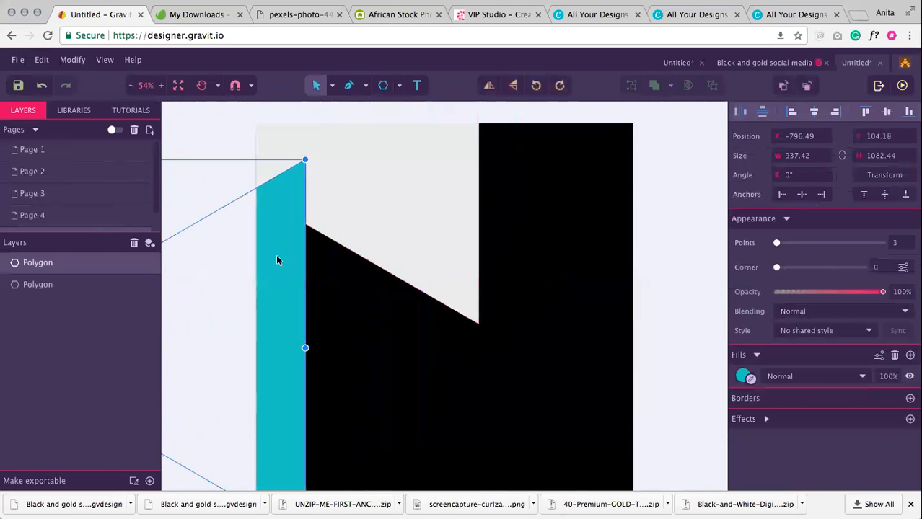
pyautogui.moveTo(308, 156); pyautogui.dragTo(346, 231)
# - Move the light grey triangle to the page's right side, at about X 149, Y -245
pyautogui.click(465, 198)
pyautogui.moveTo(453, 238); pyautogui.dragTo(555, 323)
pyautogui.click(447, 237)
pyautogui.click(661, 302)
pyautogui.moveTo(539, 274); pyautogui.dragTo(606, 299)
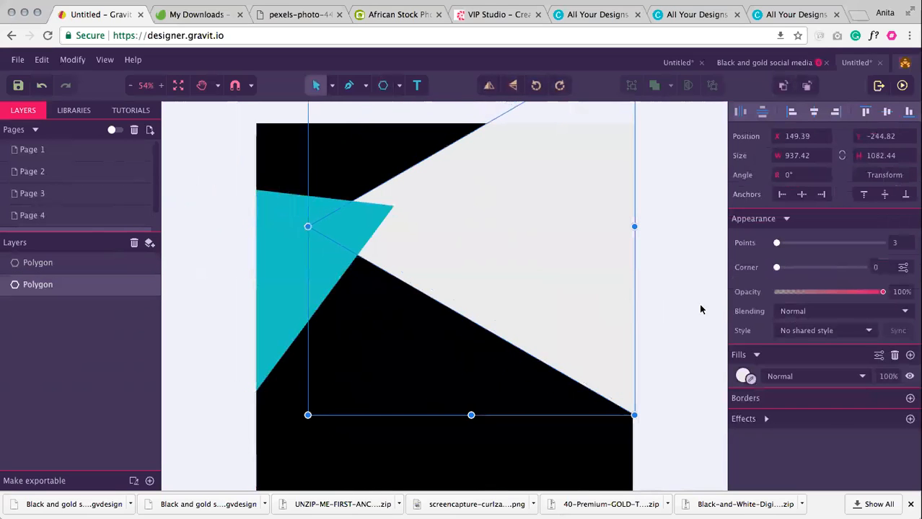
# - Shift the light grey triangle up to about X 172, Y -343 and raise the teal triangle along the left edge
pyautogui.click(249, 137)
pyautogui.moveTo(484, 255); pyautogui.dragTo(494, 220)
pyautogui.moveTo(263, 243); pyautogui.dragTo(300, 226)
pyautogui.click(447, 297)
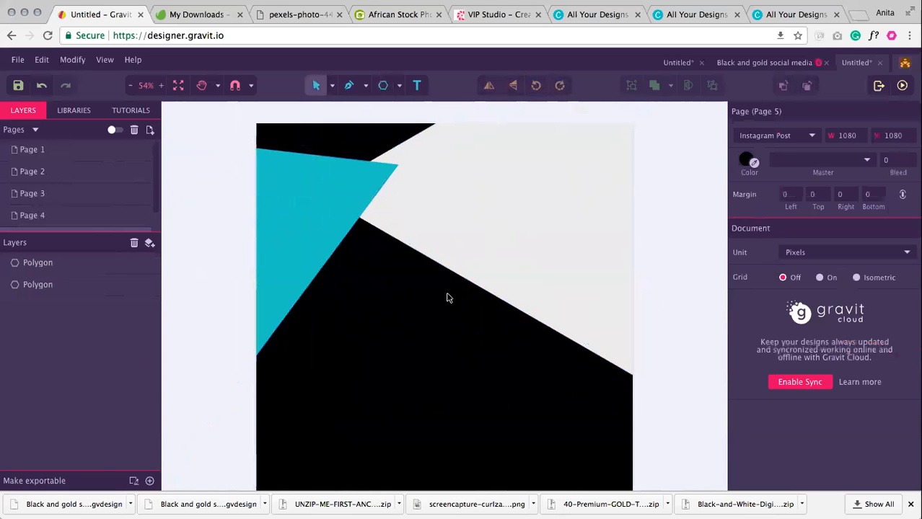
pyautogui.click(555, 303)
pyautogui.click(668, 462)
# - Fill the light grey triangle with white (#FFFFFF) and lower the teal triangle slightly
pyautogui.click(587, 316)
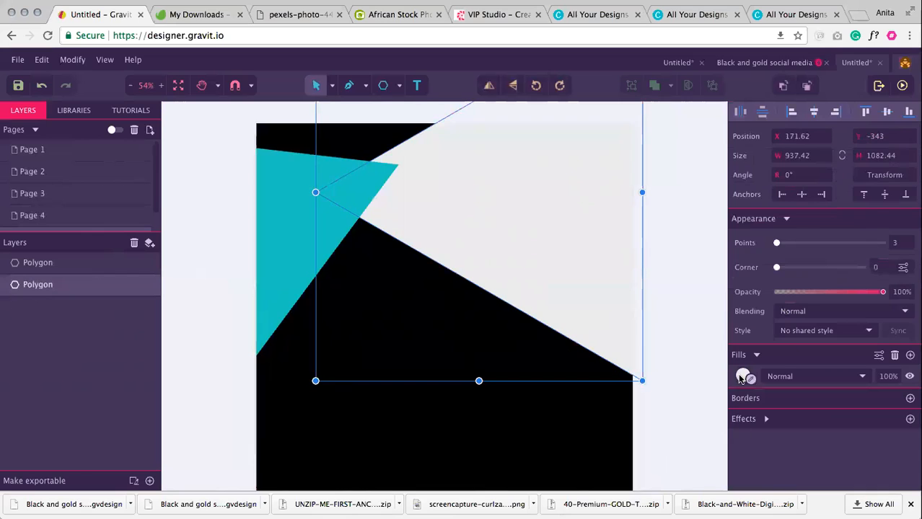
pyautogui.click(742, 377)
pyautogui.moveTo(776, 173); pyautogui.dragTo(724, 93)
pyautogui.click(647, 173)
pyautogui.moveTo(324, 235); pyautogui.dragTo(306, 267)
# - Duplicate the white triangle and fill the lowest one in the stack with the vertical-stripe.jpg image
pyautogui.click(503, 257)
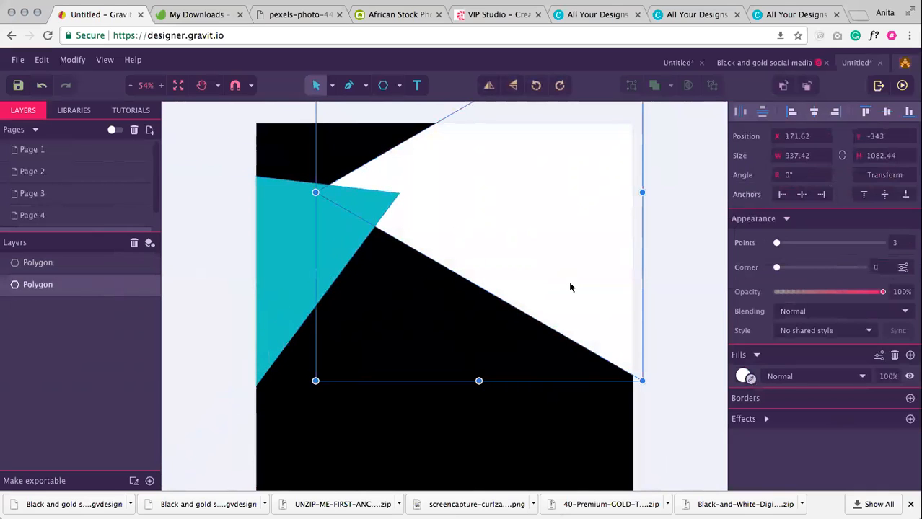
pyautogui.hotkey('ctrl', 'd')
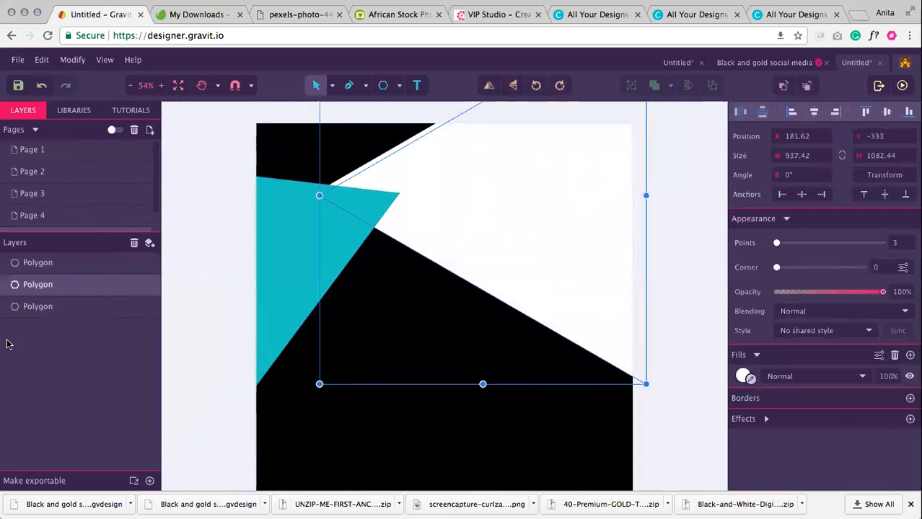
pyautogui.click(68, 305)
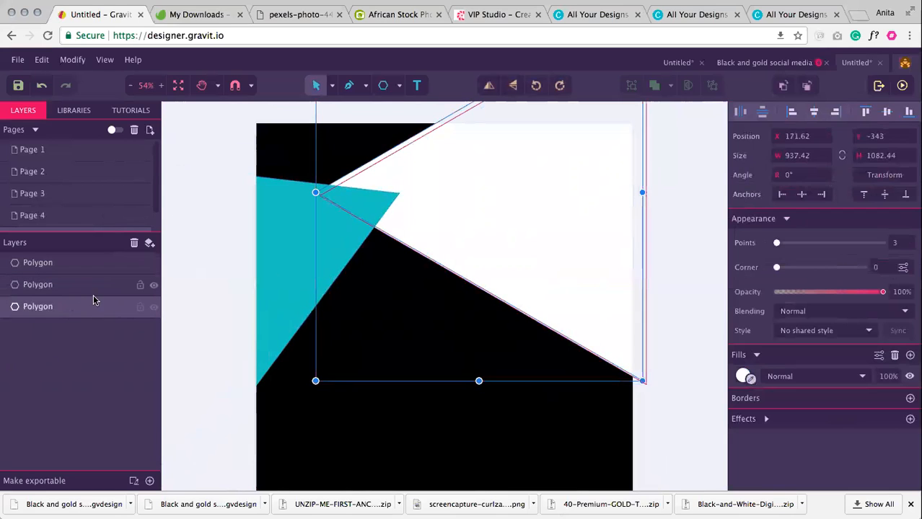
pyautogui.click(744, 375)
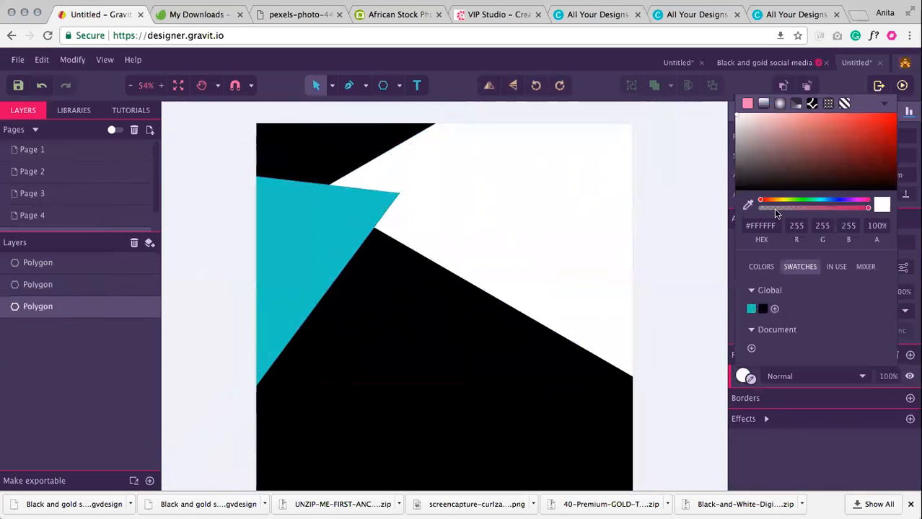
pyautogui.click(812, 104)
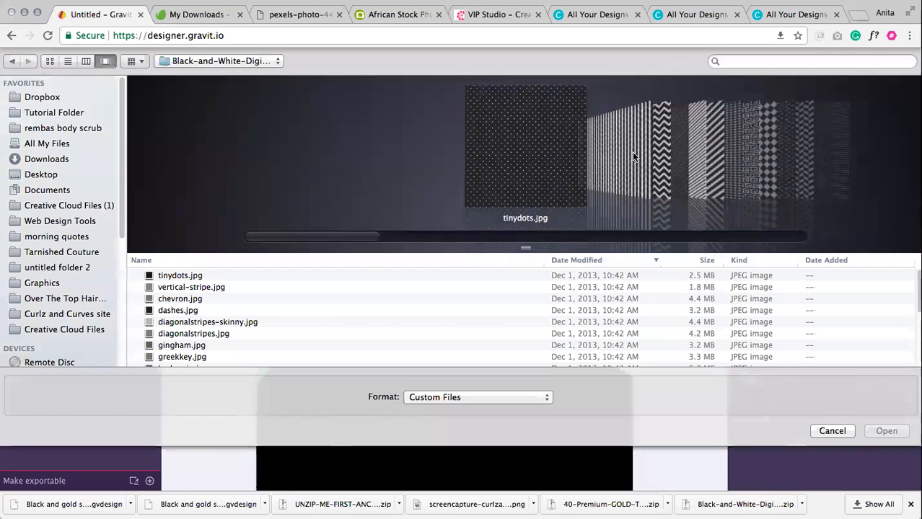
pyautogui.click(612, 164)
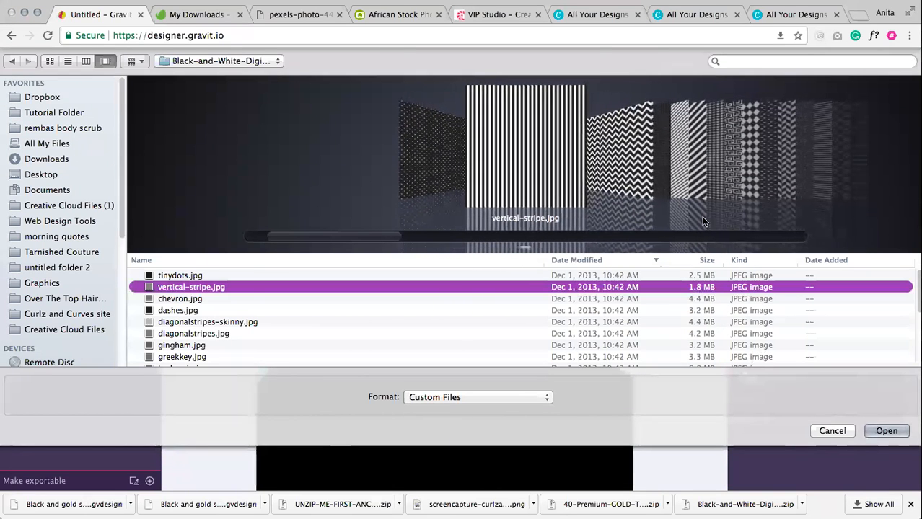
pyautogui.click(886, 431)
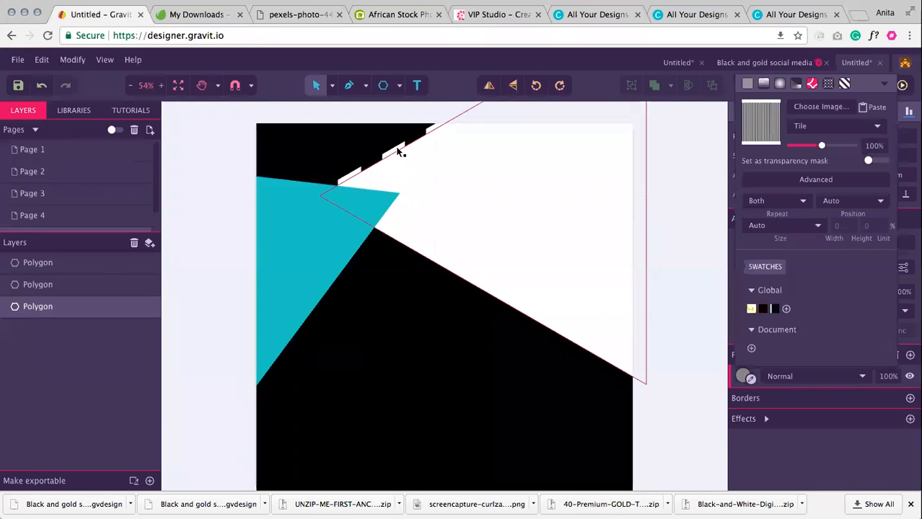
# - Reposition the striped and white triangles at the page's upper right so a striped band runs along the white triangle's lower edge
pyautogui.click(405, 200)
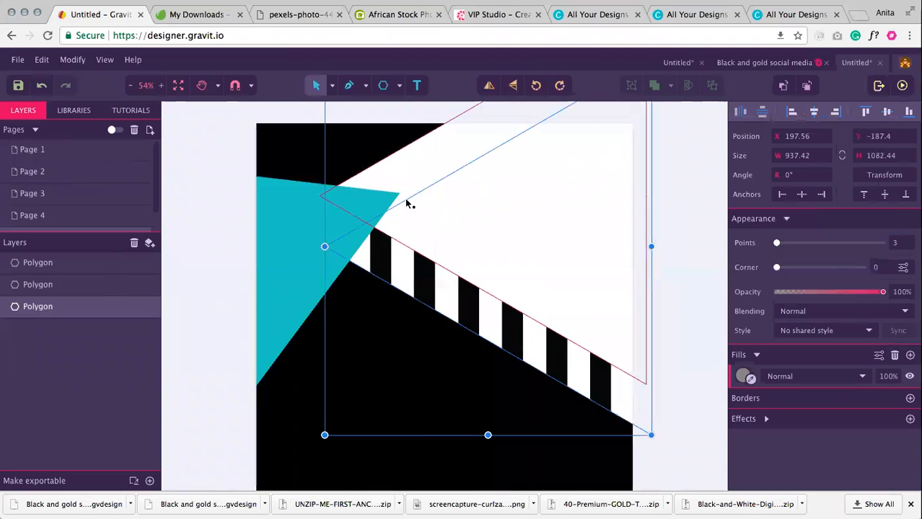
pyautogui.moveTo(475, 314); pyautogui.dragTo(516, 173)
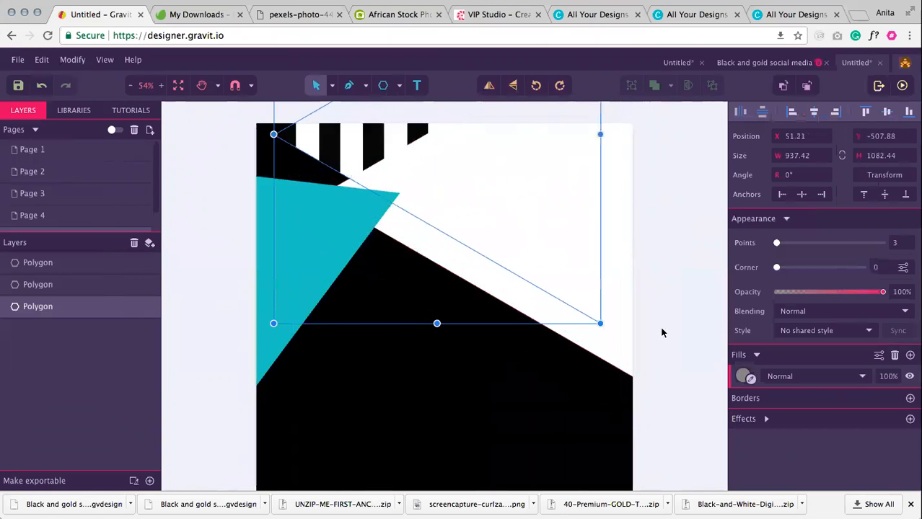
pyautogui.click(662, 409)
pyautogui.moveTo(572, 303); pyautogui.dragTo(597, 184)
pyautogui.moveTo(415, 249); pyautogui.dragTo(452, 191)
pyautogui.click(442, 144)
pyautogui.moveTo(439, 143); pyautogui.dragTo(372, 96)
pyautogui.click(649, 409)
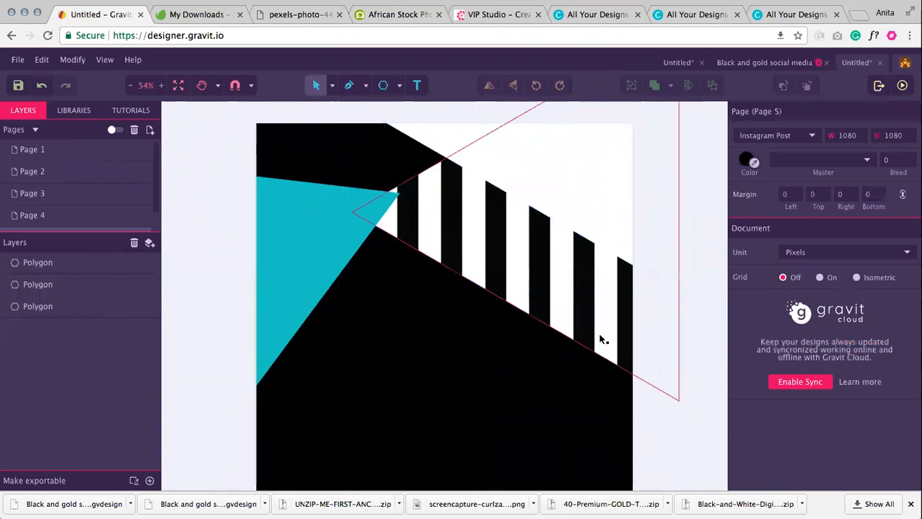
# - Move the teal triangle into the page's upper-left corner and the striped triangle to about X 246, Y -399
pyautogui.click(610, 338)
pyautogui.click(640, 450)
pyautogui.click(376, 236)
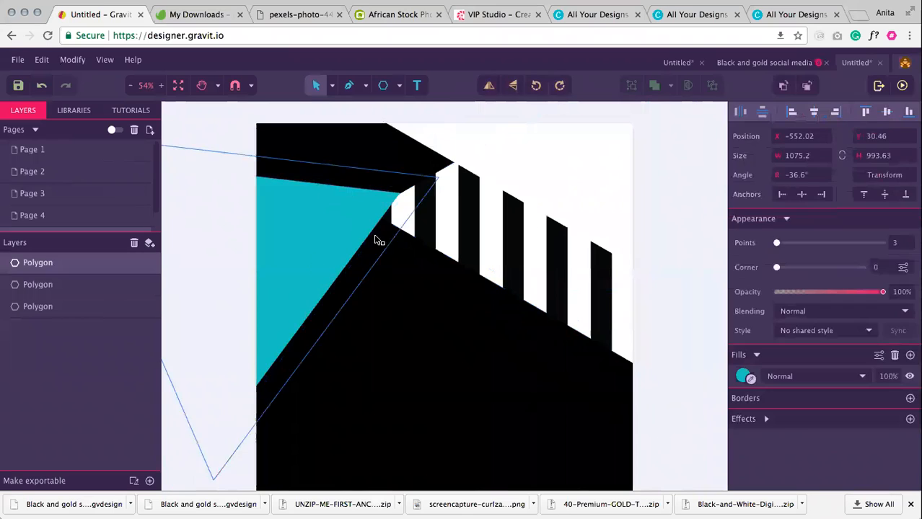
pyautogui.moveTo(329, 242); pyautogui.dragTo(284, 224)
pyautogui.click(423, 288)
pyautogui.moveTo(489, 251); pyautogui.dragTo(461, 214)
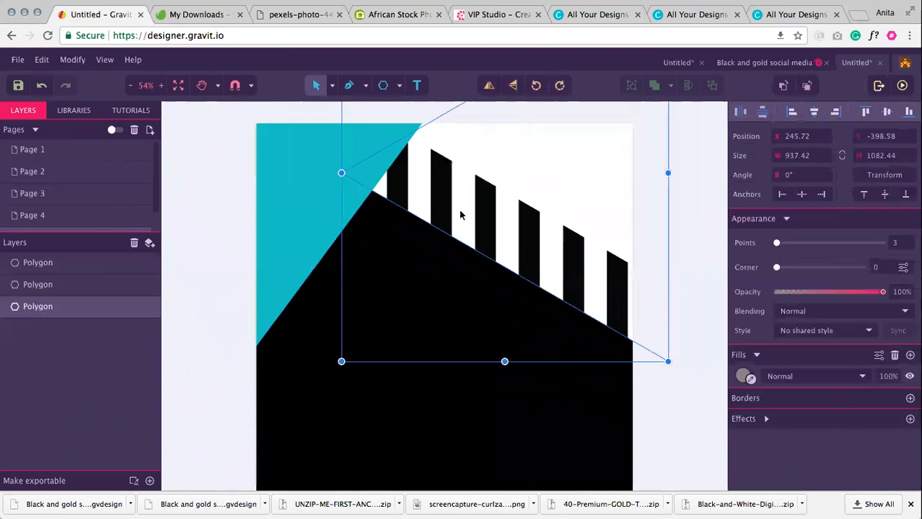
pyautogui.click(662, 424)
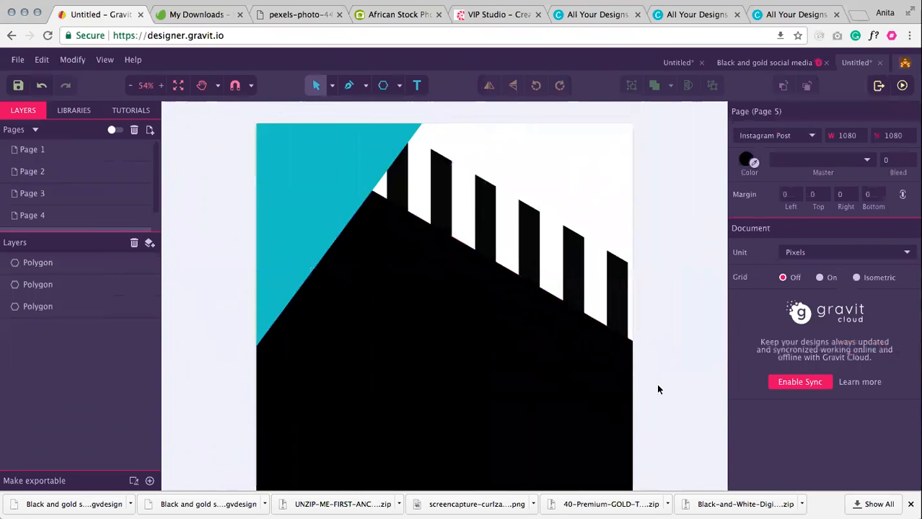
# - Shift the teal triangle slightly outward to the left and move the striped triangle up to about X 275, Y -504
pyautogui.moveTo(577, 253); pyautogui.dragTo(584, 239)
pyautogui.click(606, 336)
pyautogui.click(570, 182)
pyautogui.click(627, 387)
pyautogui.moveTo(279, 260); pyautogui.dragTo(256, 261)
pyautogui.click(352, 312)
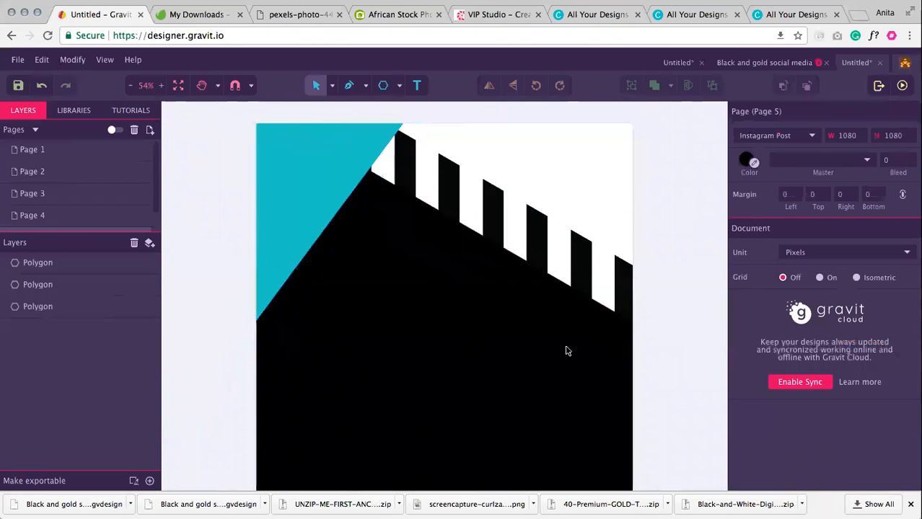
pyautogui.moveTo(591, 294); pyautogui.dragTo(591, 272)
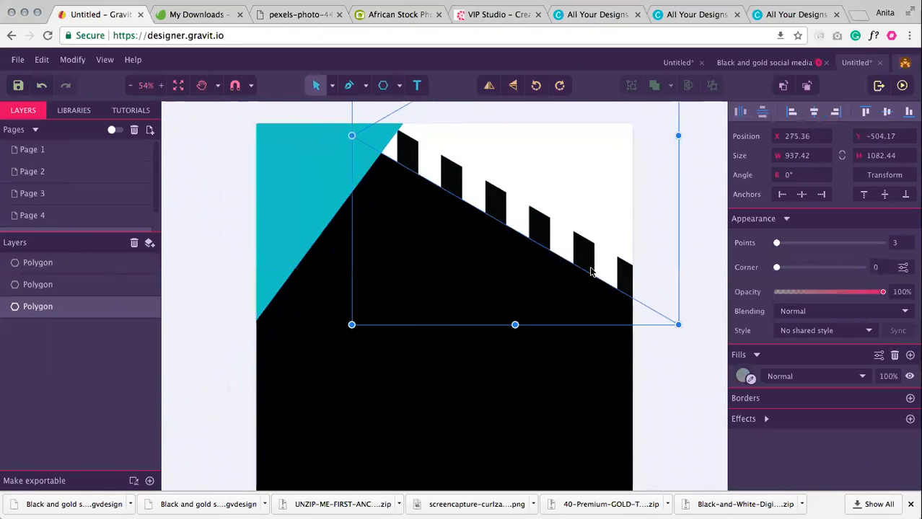
pyautogui.click(661, 365)
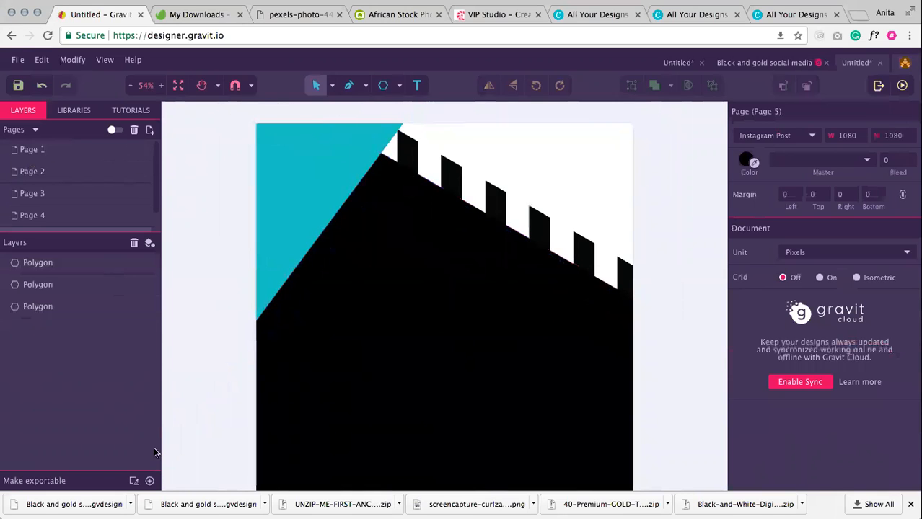
# - Copy the teal, white and striped triangles onto a new black page and shift them together down the page
pyautogui.moveTo(206, 378); pyautogui.dragTo(656, 232)
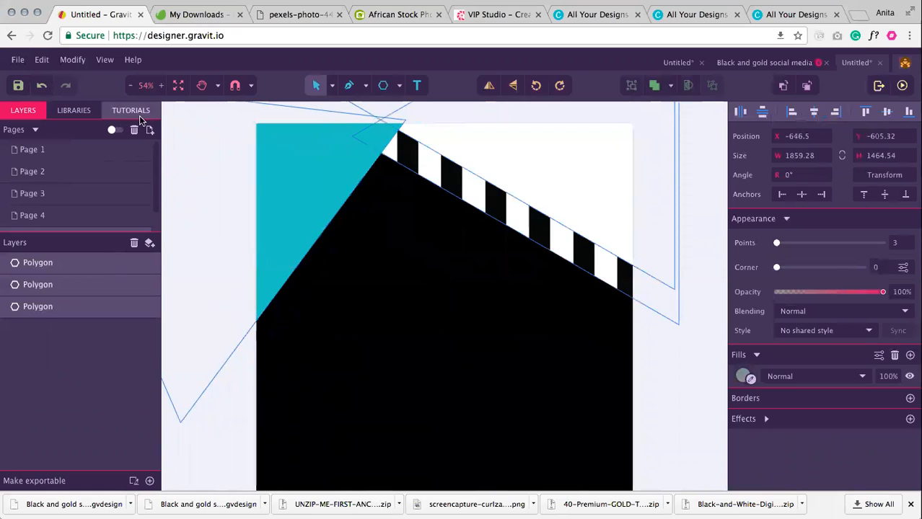
pyautogui.press('Delete')
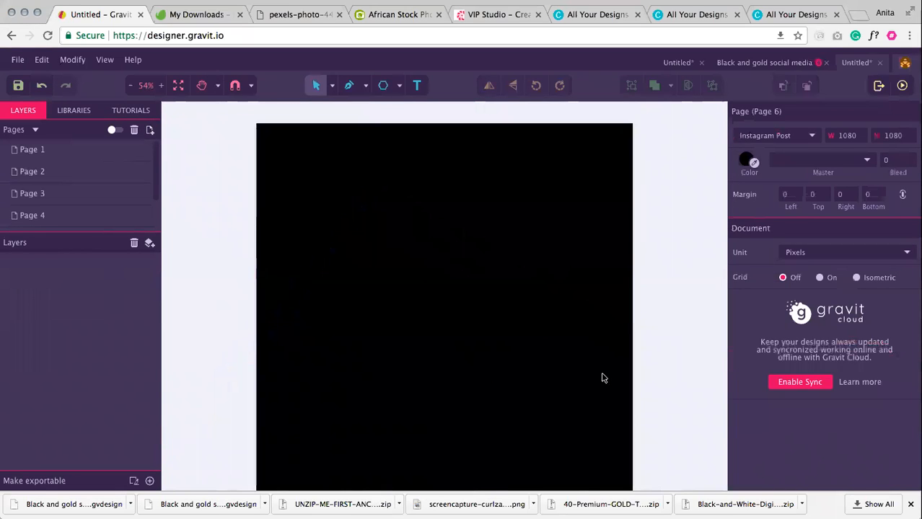
pyautogui.hotkey('ctrl', 'z')
pyautogui.moveTo(630, 300); pyautogui.dragTo(559, 288)
pyautogui.click(556, 404)
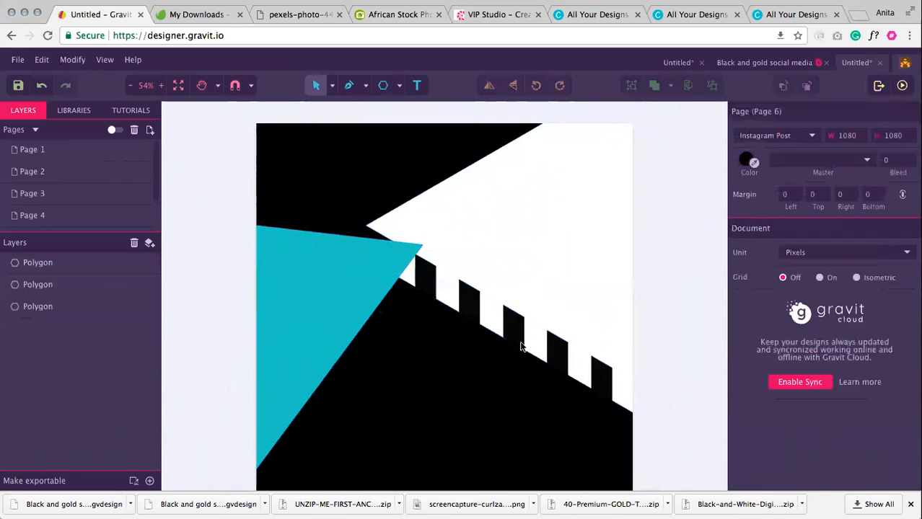
# - Move the striped and white triangles toward the page's lower-right corner and the teal triangle toward its lower-left corner
pyautogui.click(504, 339)
pyautogui.moveTo(504, 340); pyautogui.dragTo(479, 373)
pyautogui.moveTo(603, 198); pyautogui.dragTo(575, 473)
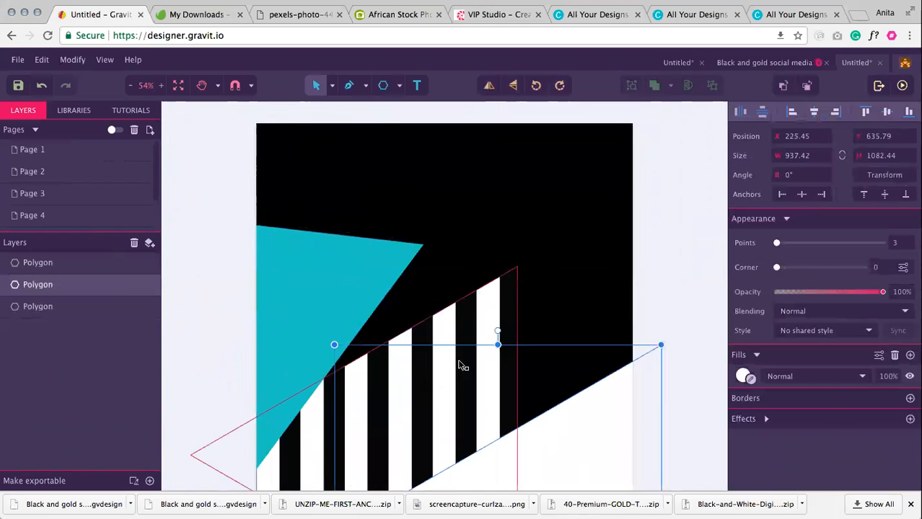
pyautogui.moveTo(460, 365); pyautogui.dragTo(487, 490)
pyautogui.moveTo(322, 311); pyautogui.dragTo(399, 518)
pyautogui.moveTo(383, 452); pyautogui.dragTo(428, 485)
pyautogui.moveTo(584, 440); pyautogui.dragTo(550, 474)
# - Fine-tune the triangles along the page's lower edge so a striped band runs along the white triangle's upper side
pyautogui.moveTo(633, 435); pyautogui.dragTo(681, 394)
pyautogui.click(681, 299)
pyautogui.moveTo(383, 480)
pyautogui.mouseDown()
pyautogui.moveTo(365, 473)
pyautogui.moveTo(387, 491)
pyautogui.mouseUp()
pyautogui.click(646, 309)
pyautogui.scroll(-2, 349, 269)
pyautogui.scroll(2, 378, 253)
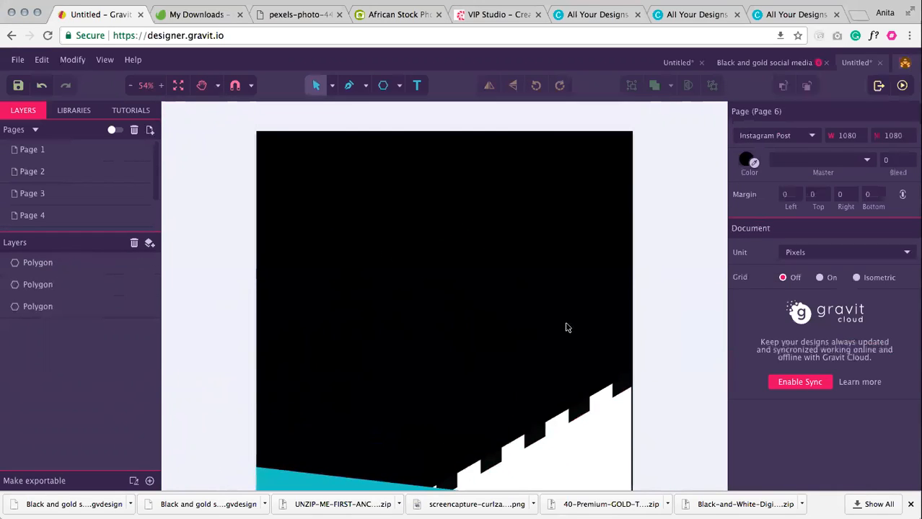
pyautogui.moveTo(576, 419); pyautogui.dragTo(587, 407)
pyautogui.click(687, 287)
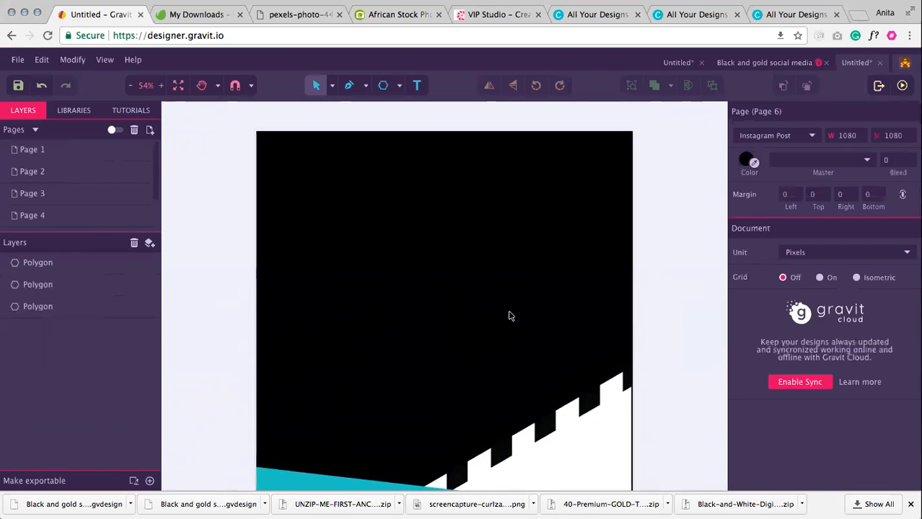
# - Rotate the teal triangle to about -39.6° and nudge the striped triangle to about X 301, Y 581
pyautogui.click(384, 484)
pyautogui.click(658, 323)
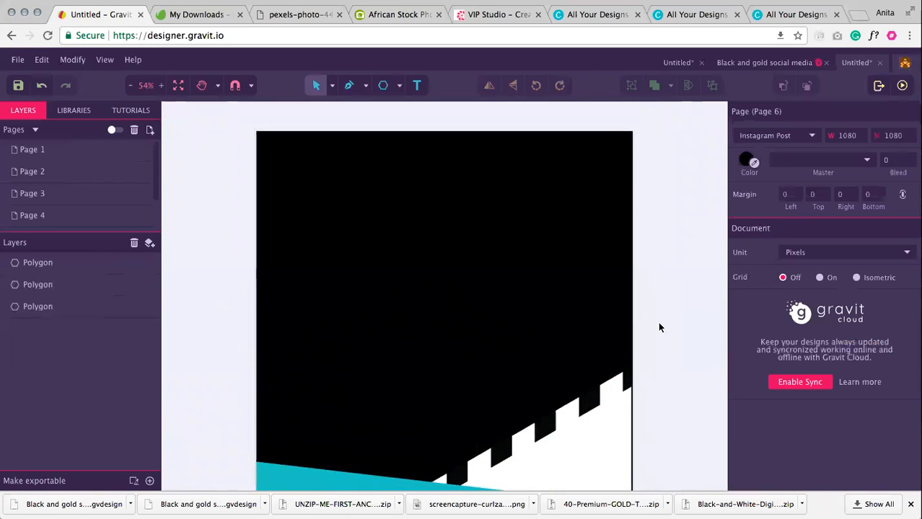
pyautogui.scroll(-3, 516, 354)
pyautogui.scroll(1, 517, 355)
pyautogui.click(524, 413)
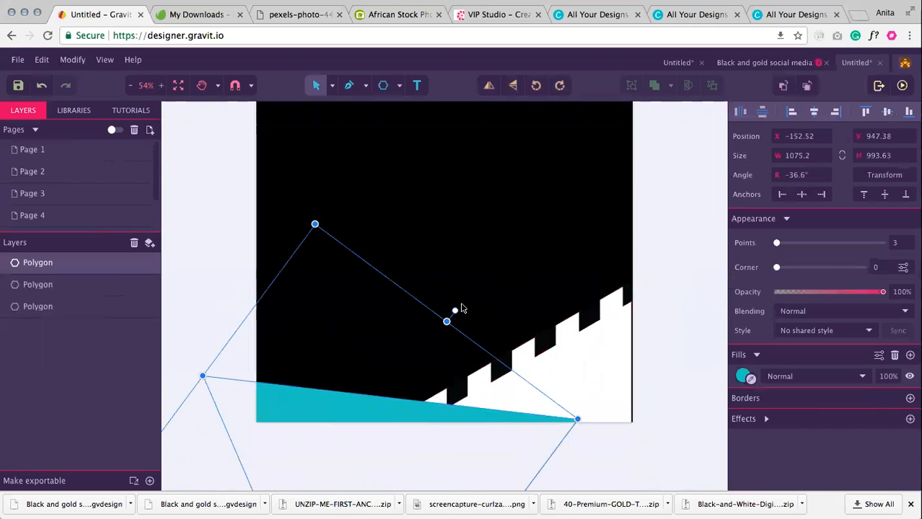
pyautogui.moveTo(455, 308); pyautogui.dragTo(461, 316)
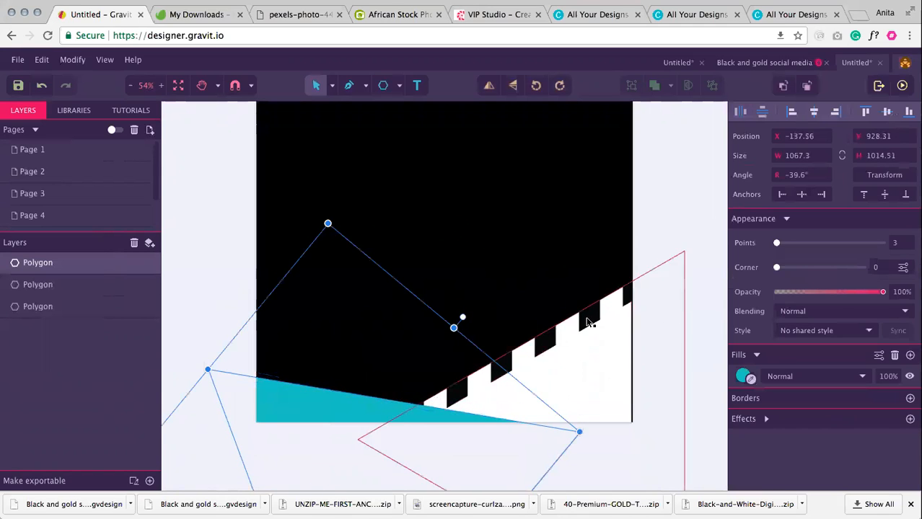
pyautogui.click(633, 285)
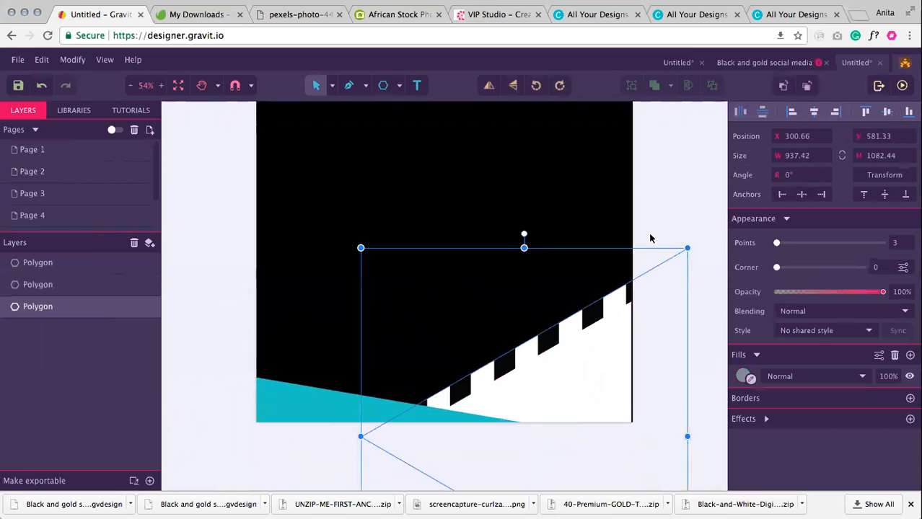
pyautogui.click(674, 226)
# - Add the text "Slay your" at 72 px in a box about 502 by 135 px on the page's upper half
pyautogui.click(417, 85)
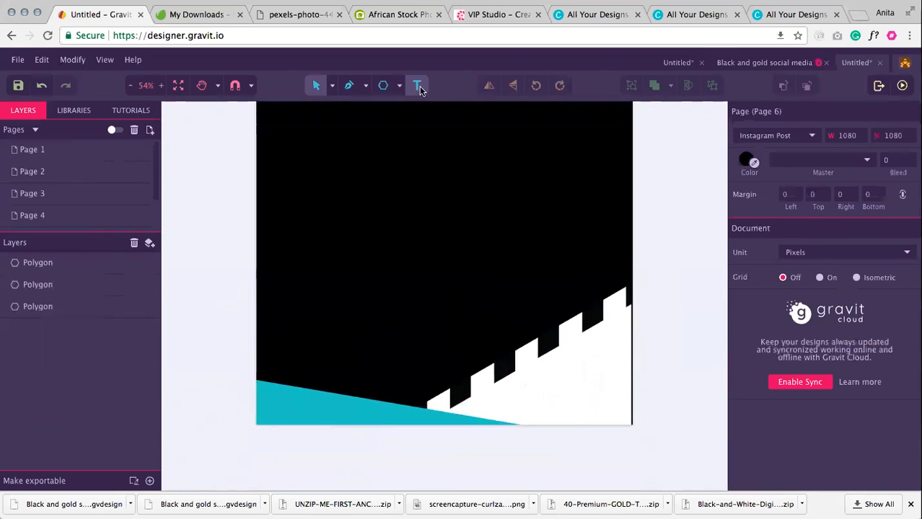
pyautogui.moveTo(375, 134); pyautogui.dragTo(437, 250)
pyautogui.moveTo(496, 258); pyautogui.dragTo(550, 223)
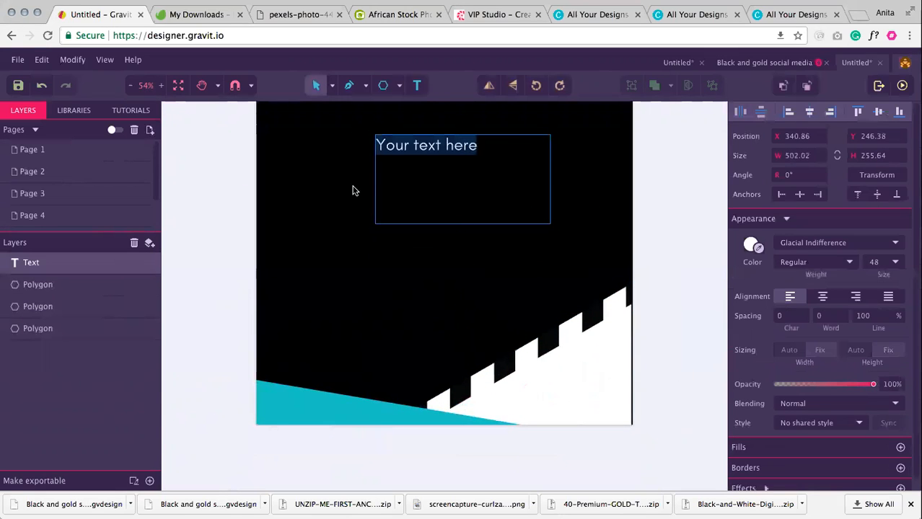
pyautogui.write('Slay your')
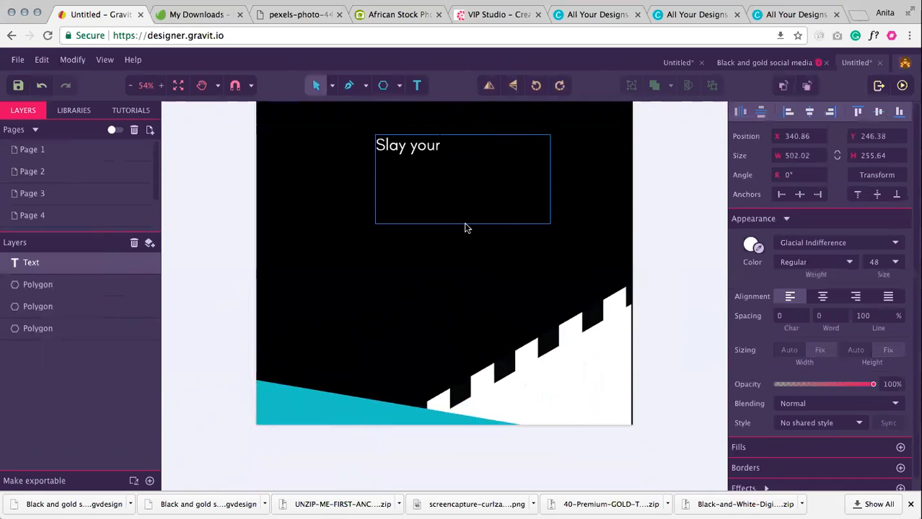
pyautogui.press('Escape')
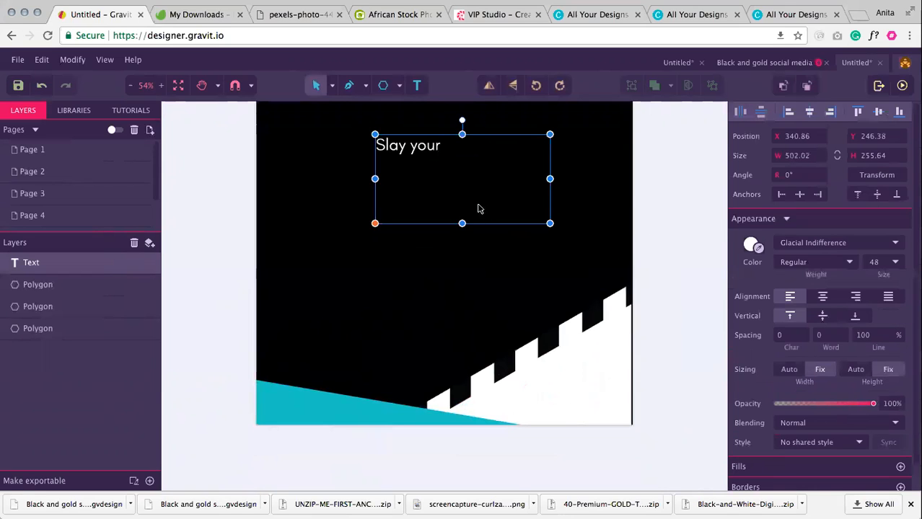
pyautogui.moveTo(462, 223); pyautogui.dragTo(453, 162)
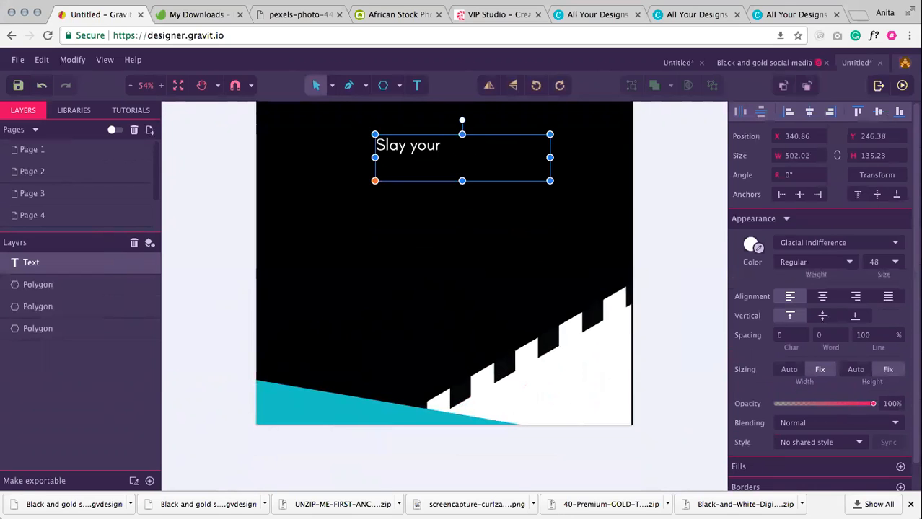
pyautogui.click(892, 262)
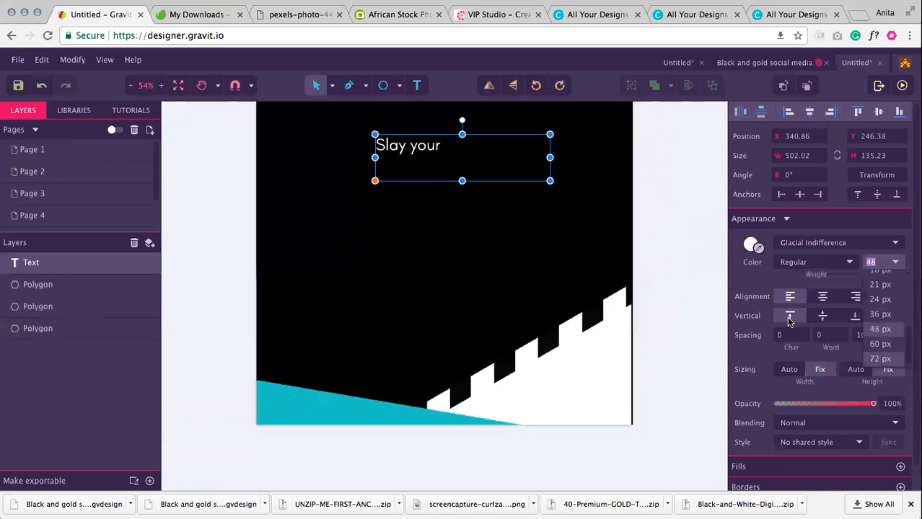
pyautogui.click(663, 225)
pyautogui.moveTo(408, 152); pyautogui.dragTo(423, 154)
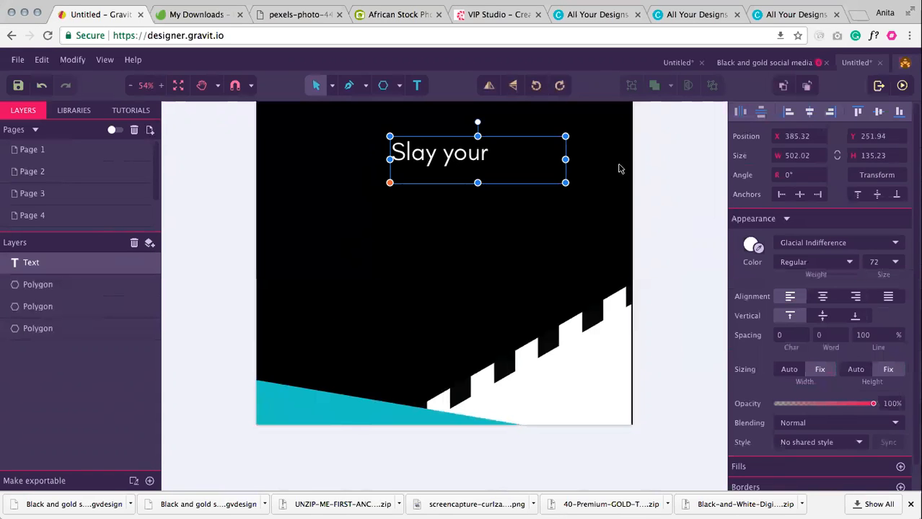
pyautogui.click(657, 186)
# - Add a "Brand" text box about 348 by 137 px below "Slay your" and set its font to Crellitta Alt
pyautogui.click(417, 85)
pyautogui.moveTo(394, 216); pyautogui.dragTo(516, 265)
pyautogui.write('Brand')
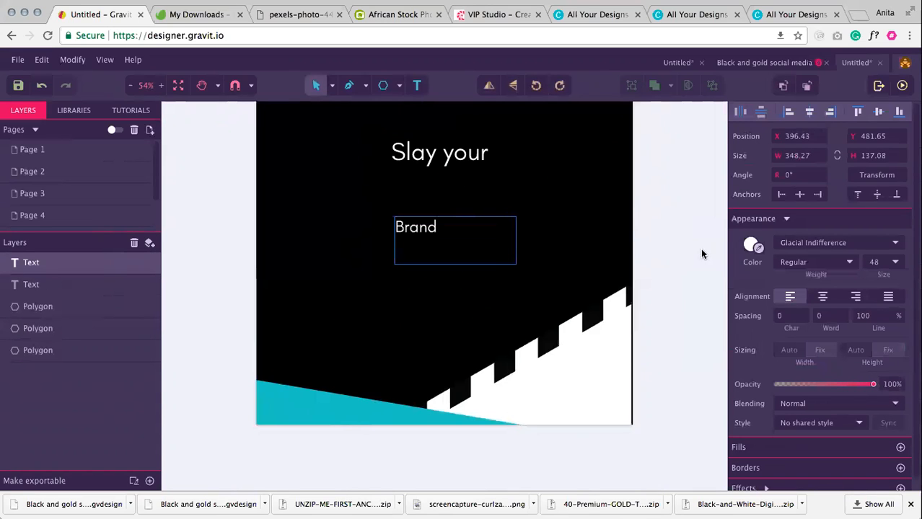
pyautogui.press('Escape')
pyautogui.click(815, 243)
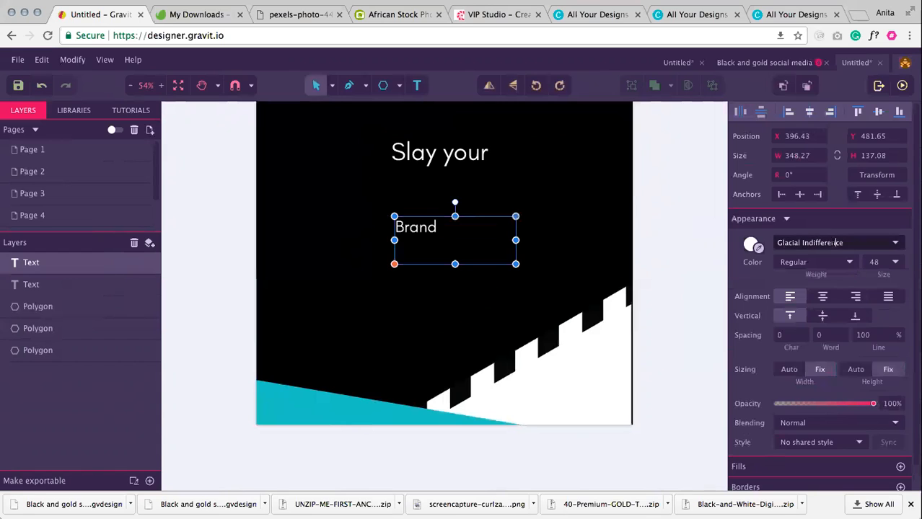
pyautogui.write('crel')
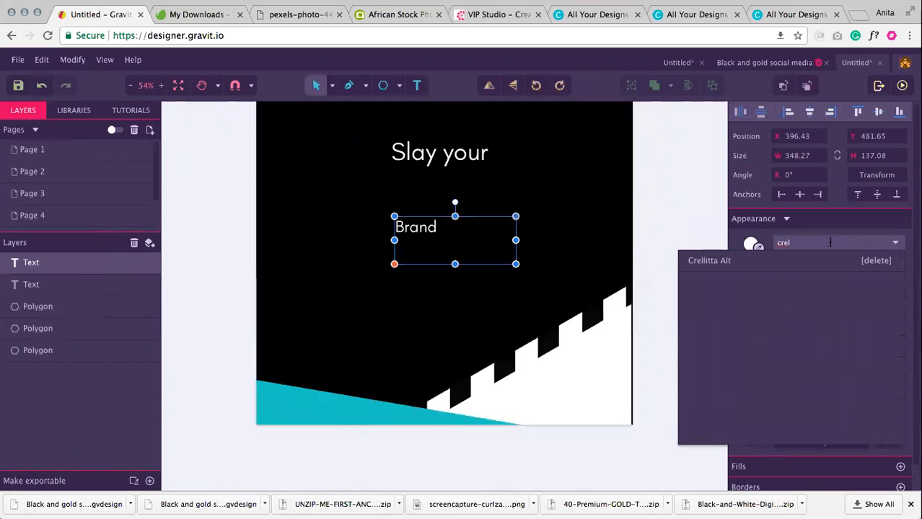
pyautogui.click(797, 261)
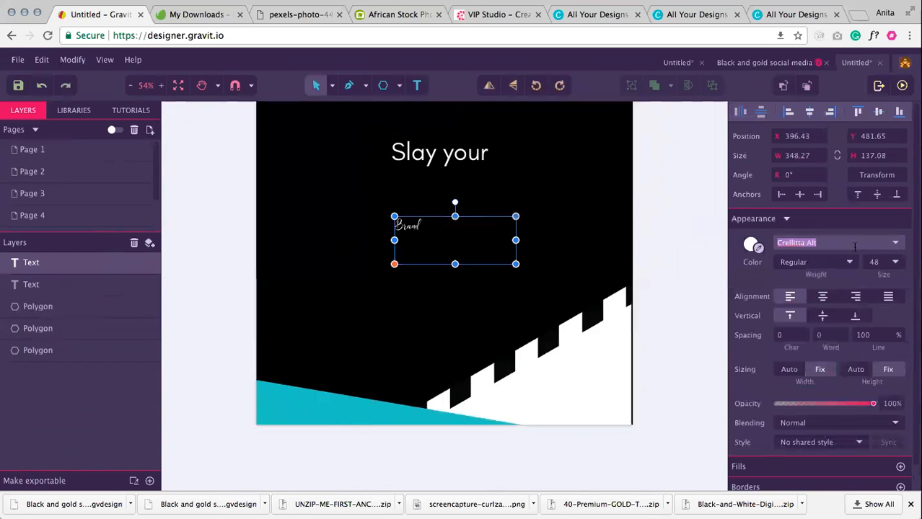
# - Set the "Brand" text size to 250, enlarge its box to about 471 by 282 px, and move it closer to "Slay your"
pyautogui.click(872, 261)
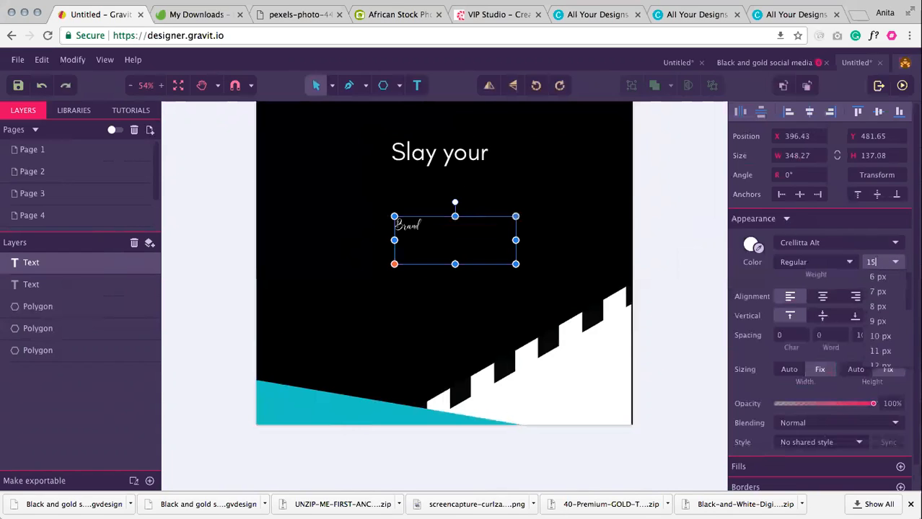
pyautogui.write('150')
pyautogui.press('Tab')
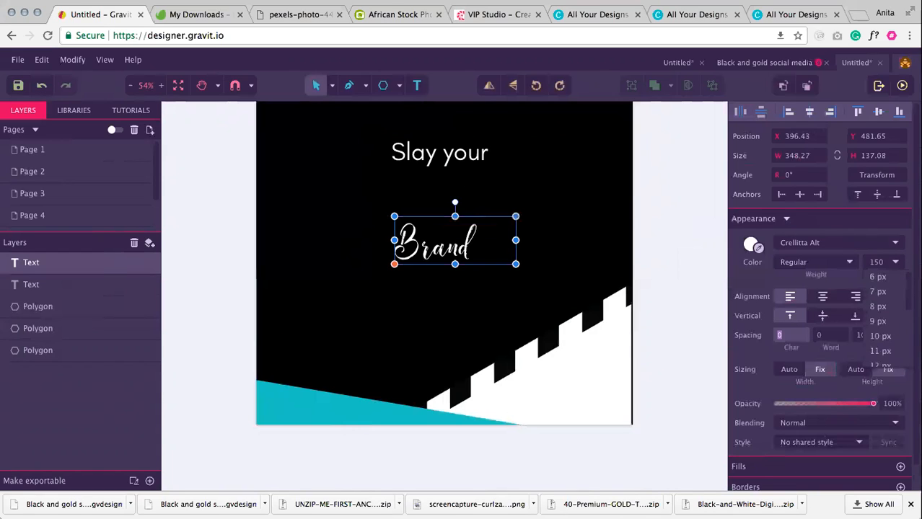
pyautogui.click(877, 261)
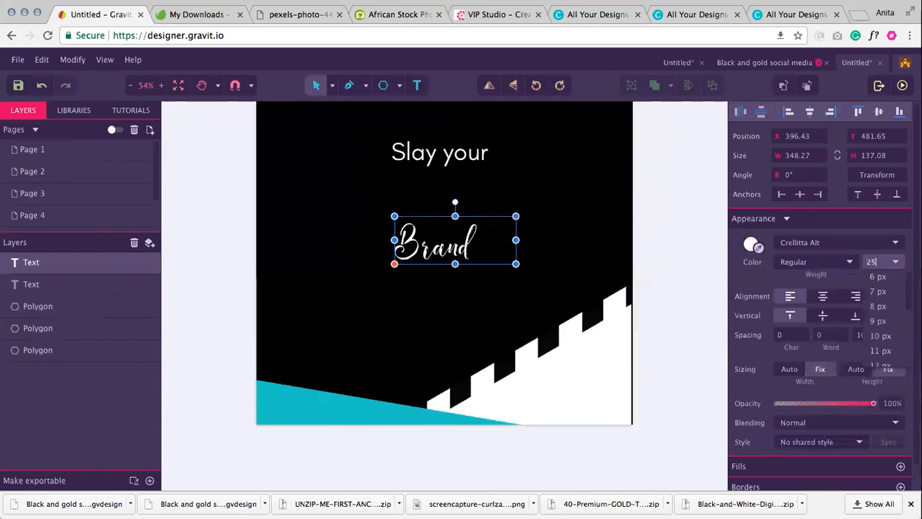
pyautogui.press('Tab')
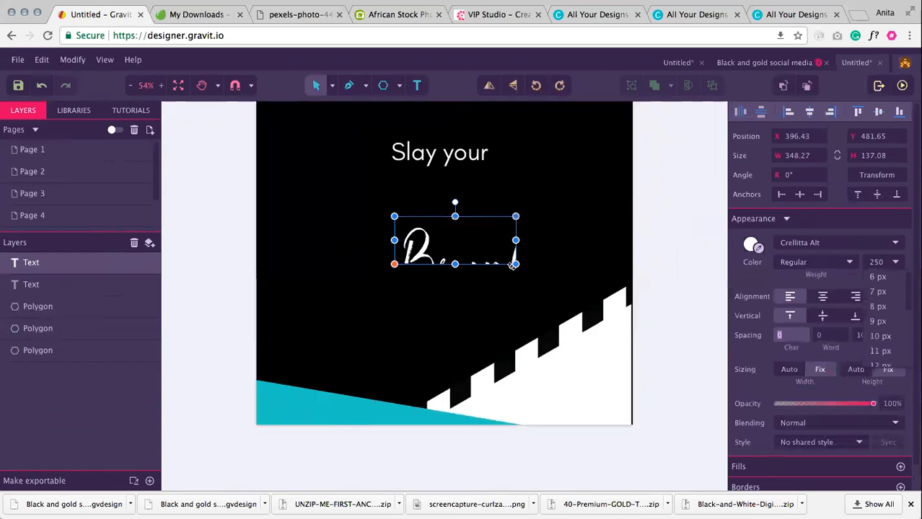
pyautogui.moveTo(514, 265); pyautogui.dragTo(558, 315)
pyautogui.moveTo(523, 269); pyautogui.dragTo(504, 241)
# - Set the "Slay your" text size to 110 and tuck "Brand" beneath it at about X 335, Y 311
pyautogui.click(461, 155)
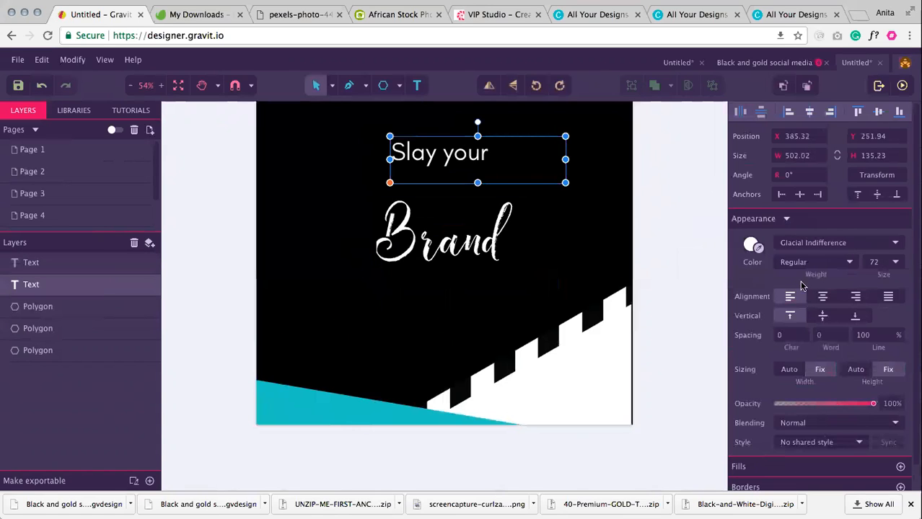
pyautogui.click(872, 262)
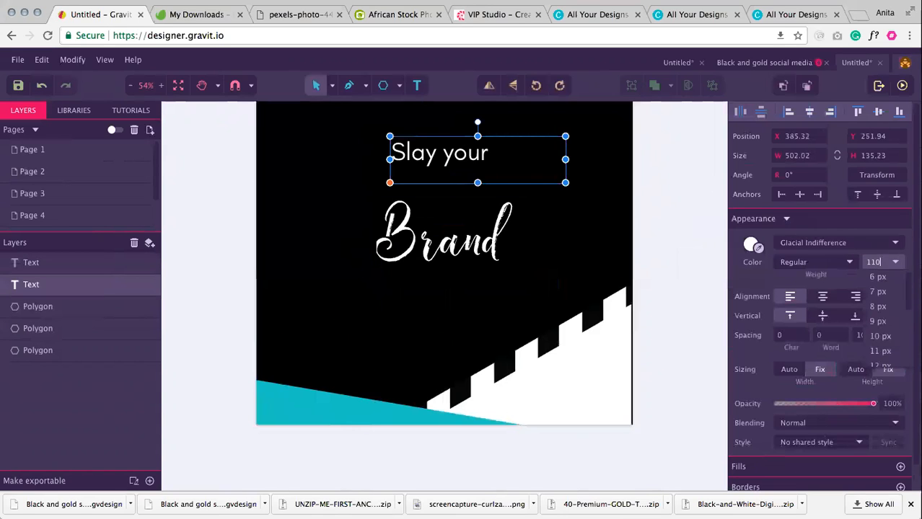
pyautogui.press('Return')
pyautogui.moveTo(444, 154); pyautogui.dragTo(400, 162)
pyautogui.moveTo(417, 262); pyautogui.dragTo(471, 224)
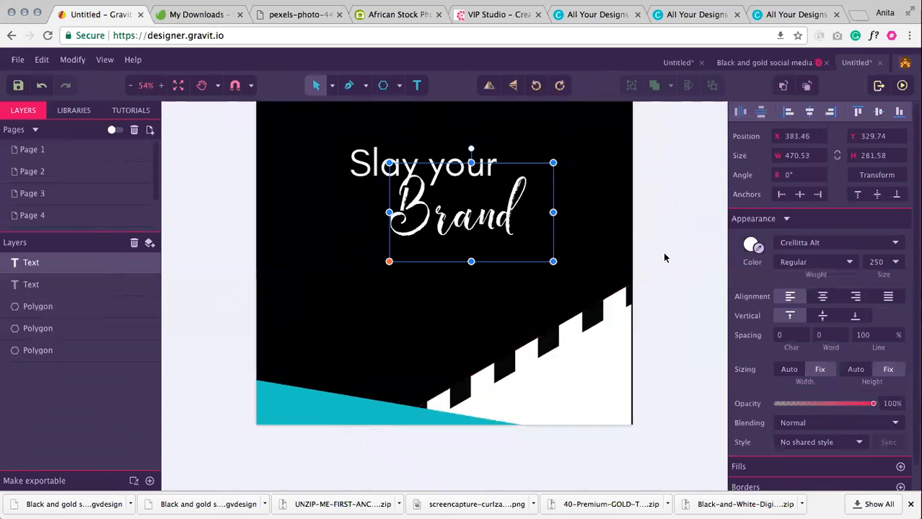
pyautogui.click(665, 257)
pyautogui.moveTo(474, 167)
pyautogui.mouseDown()
pyautogui.moveTo(478, 181)
pyautogui.moveTo(459, 166)
pyautogui.mouseUp()
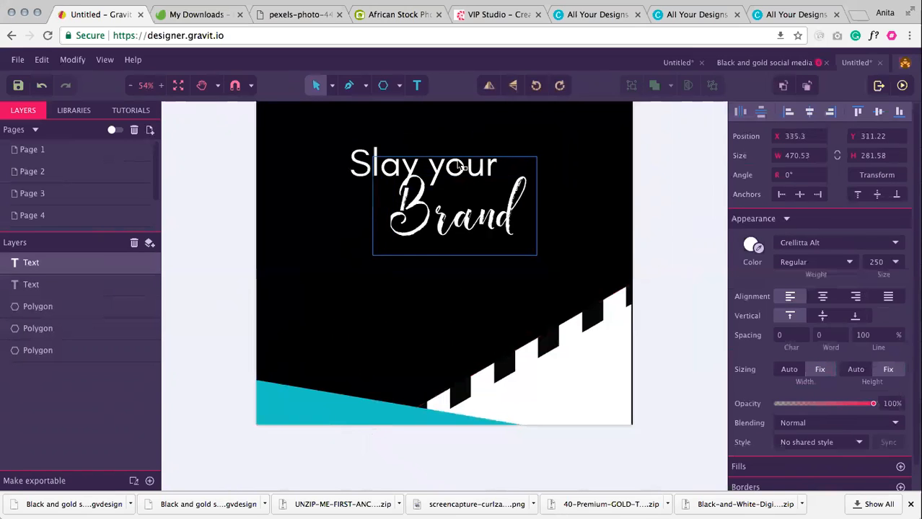
pyautogui.click(579, 214)
# - Recolor the "Brand" text to the teal used for the triangle
pyautogui.click(443, 211)
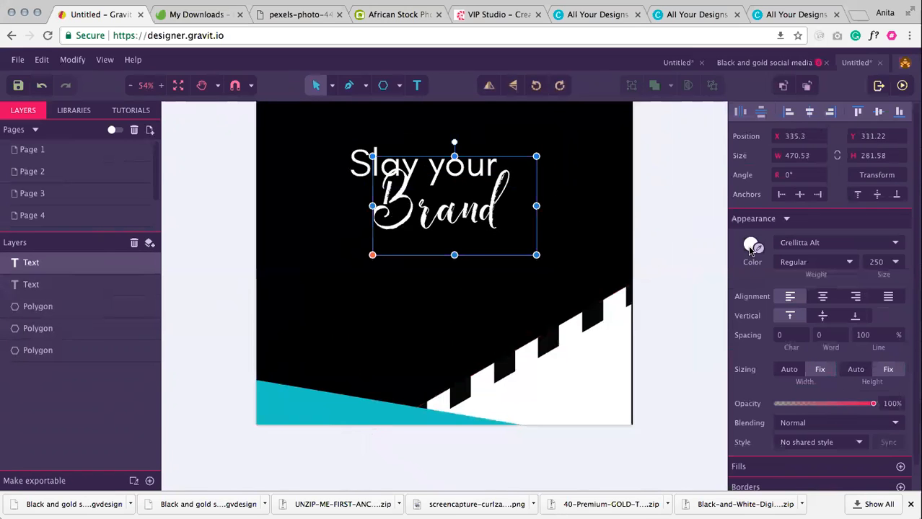
pyautogui.click(750, 247)
pyautogui.click(751, 264)
pyautogui.click(685, 263)
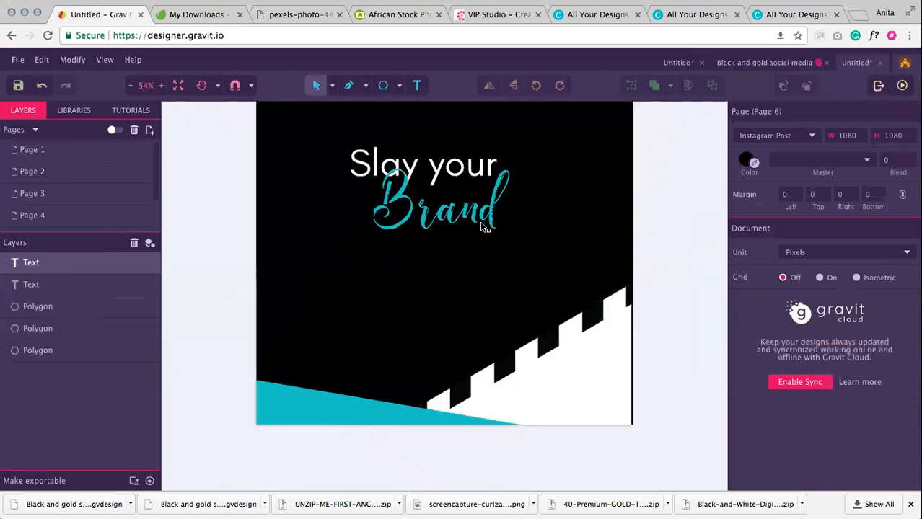
# - Move "Brand" down to about Y 339 and center its box horizontally on the page
pyautogui.moveTo(472, 168)
pyautogui.mouseDown()
pyautogui.moveTo(447, 180)
pyautogui.moveTo(459, 181)
pyautogui.mouseUp()
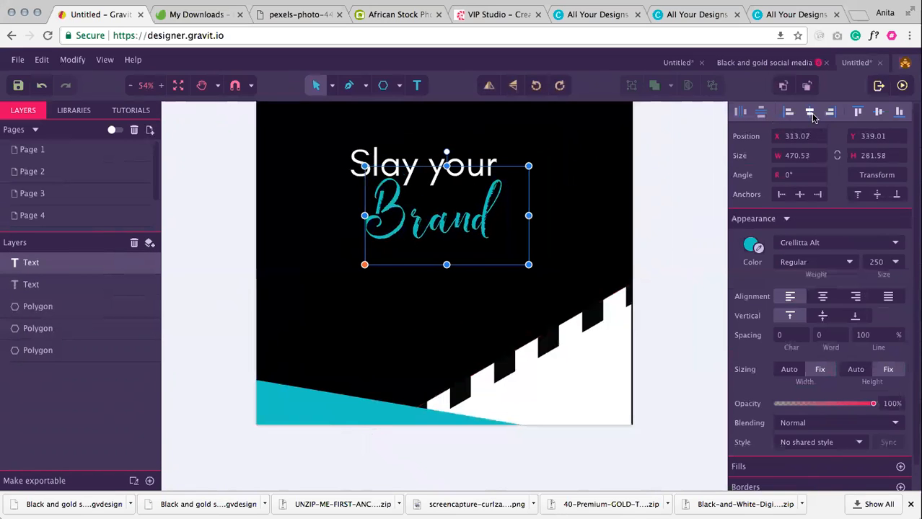
pyautogui.click(807, 112)
pyautogui.click(583, 151)
# - Fit the "Slay your" box closely around its text, about 428 px wide, and center it horizontally on the page
pyautogui.click(488, 159)
pyautogui.moveTo(488, 156); pyautogui.dragTo(511, 167)
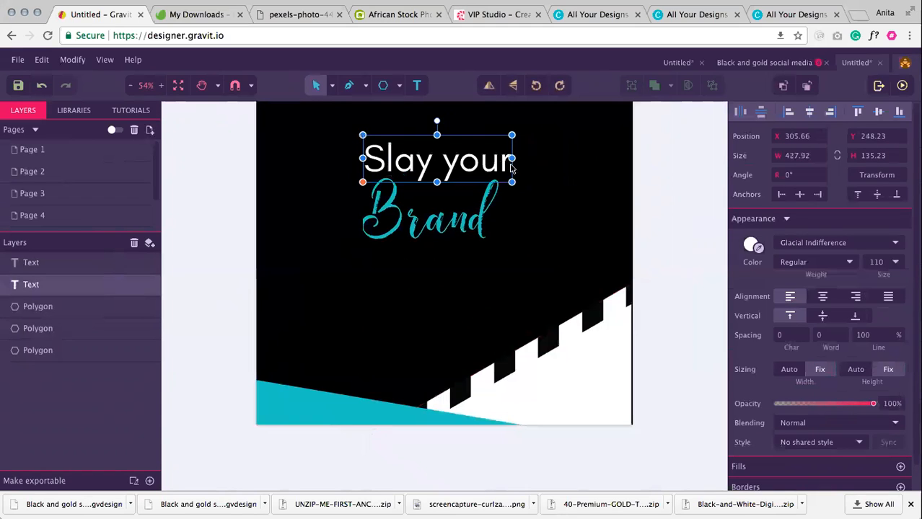
pyautogui.click(809, 112)
pyautogui.click(619, 202)
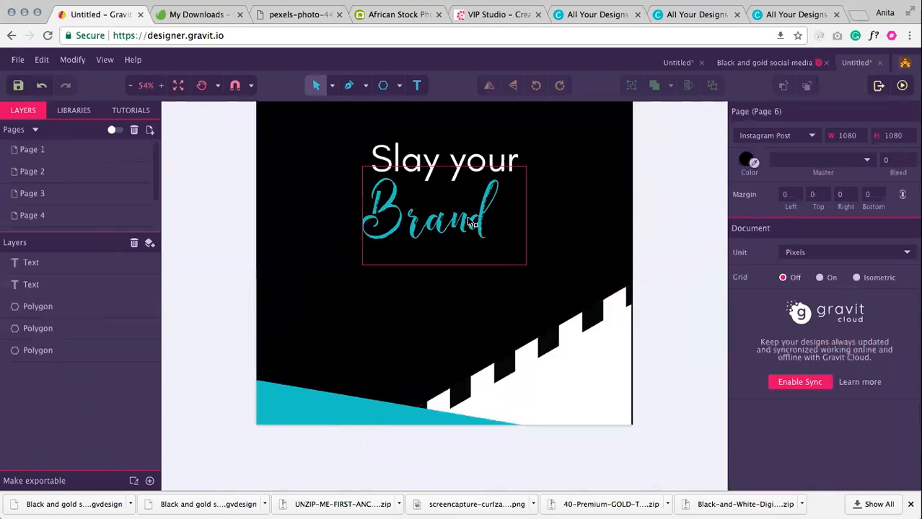
# - Shift "Brand" slightly to the right so it sits centered under "Slay your"
pyautogui.click(485, 222)
pyautogui.moveTo(485, 222); pyautogui.dragTo(516, 213)
pyautogui.click(600, 202)
pyautogui.click(539, 223)
pyautogui.click(592, 230)
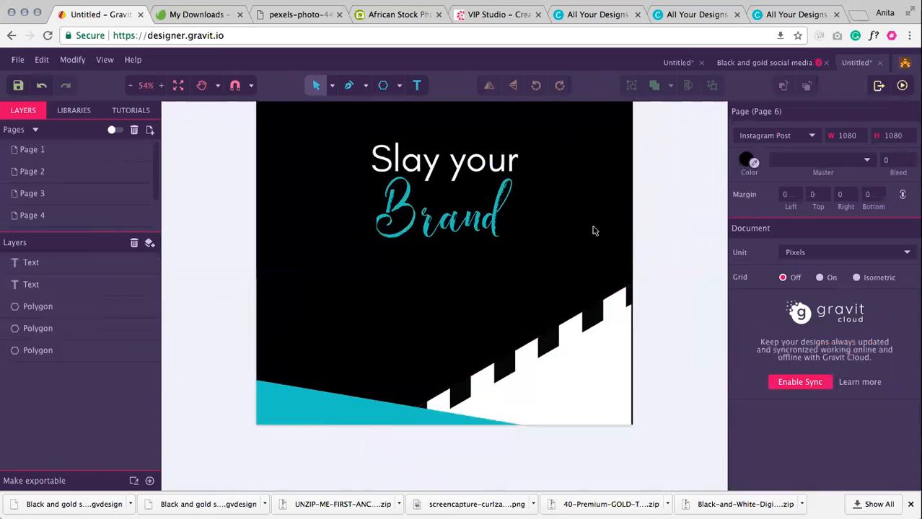
# - Move the "Slay your" and "Brand" texts lower on the page, keeping "Brand" centered beneath "Slay your"
pyautogui.click(465, 173)
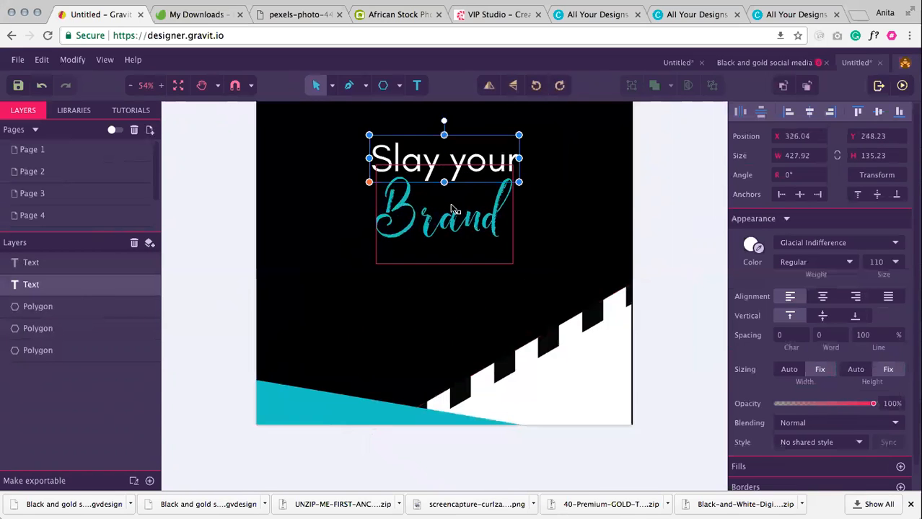
pyautogui.keyDown('shift'); pyautogui.click(454, 213); pyautogui.keyUp('shift')
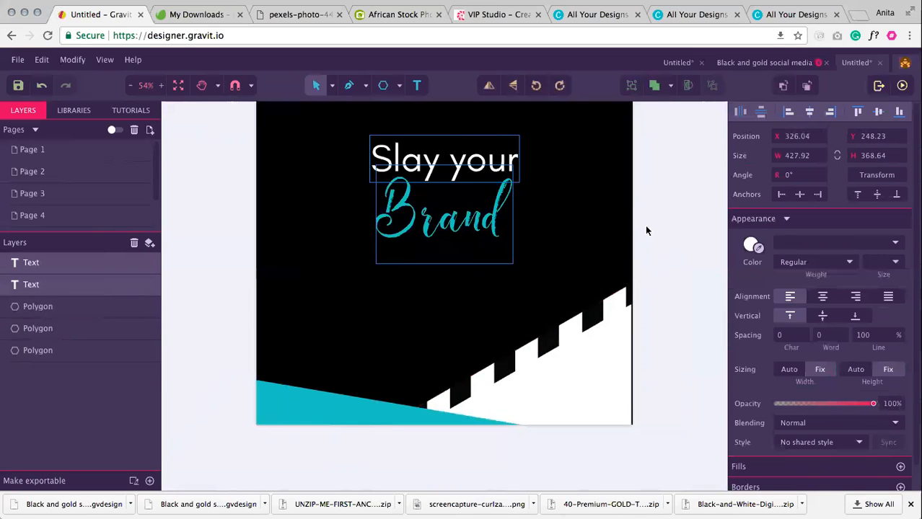
pyautogui.click(675, 191)
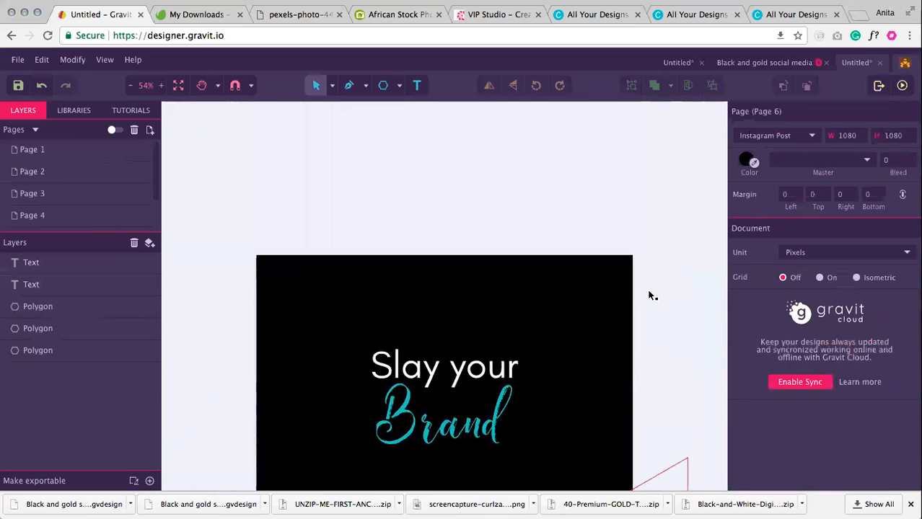
pyautogui.moveTo(436, 238); pyautogui.dragTo(433, 266)
pyautogui.moveTo(449, 167); pyautogui.dragTo(447, 190)
pyautogui.moveTo(447, 250); pyautogui.dragTo(453, 246)
pyautogui.click(698, 248)
pyautogui.scroll(1, 551, 350)
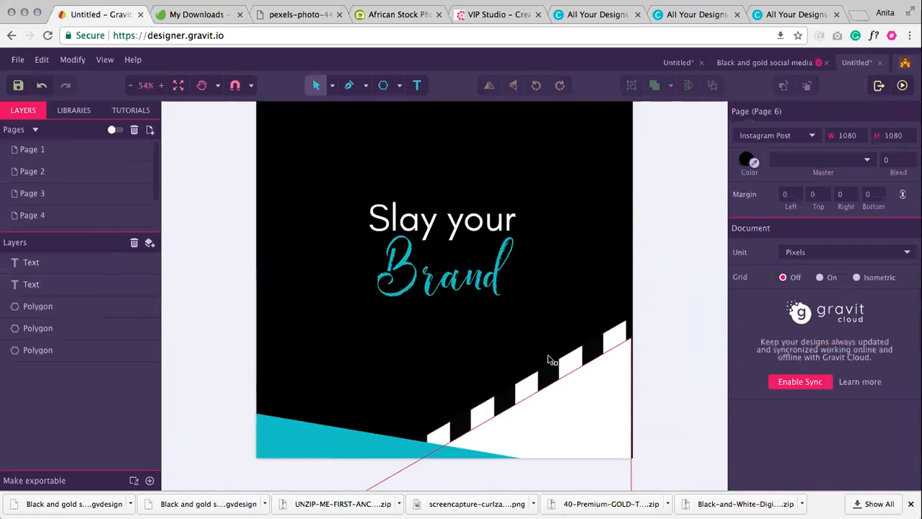
# - Add a new blank page after the "Slay your Brand" page
pyautogui.scroll(-4, 551, 360)
pyautogui.click(150, 130)
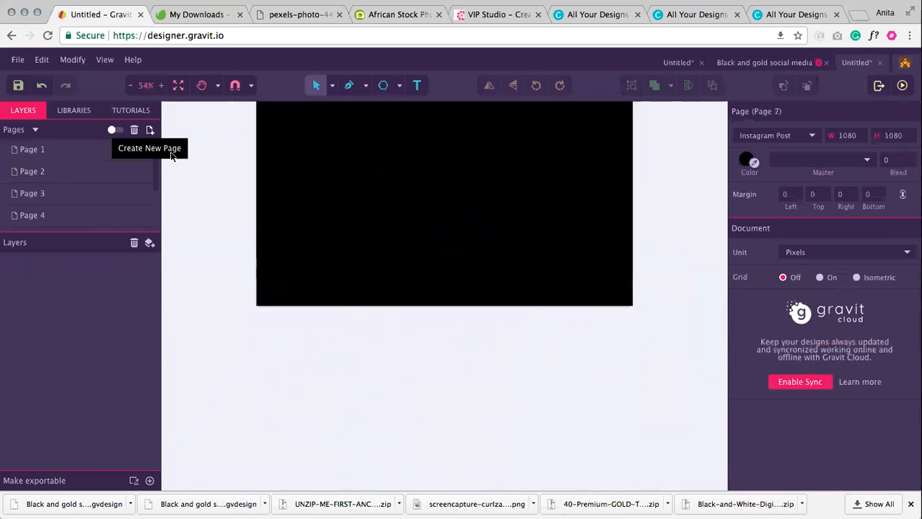
pyautogui.scroll(3, 340, 302)
# - Browse the Shapes, Stickers, Emojis and Icons libraries for an element to use on the new page
pyautogui.click(392, 86)
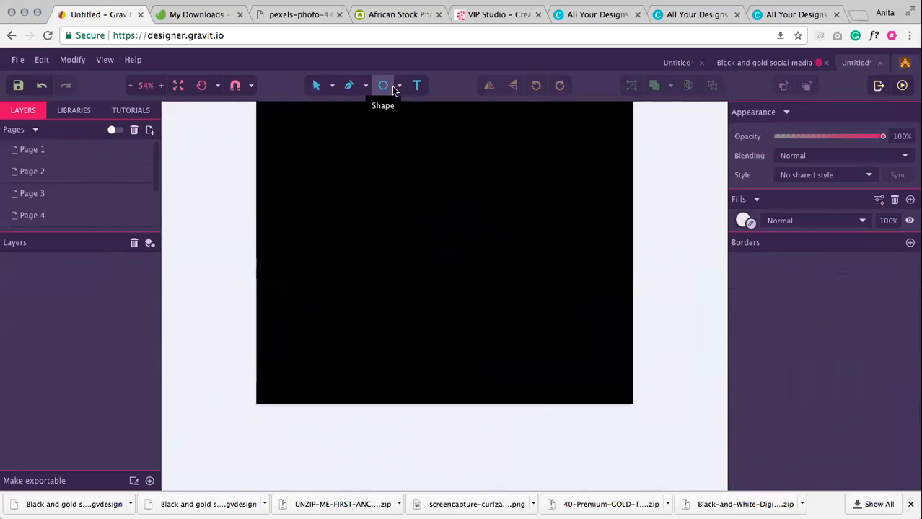
pyautogui.click(397, 86)
pyautogui.click(74, 111)
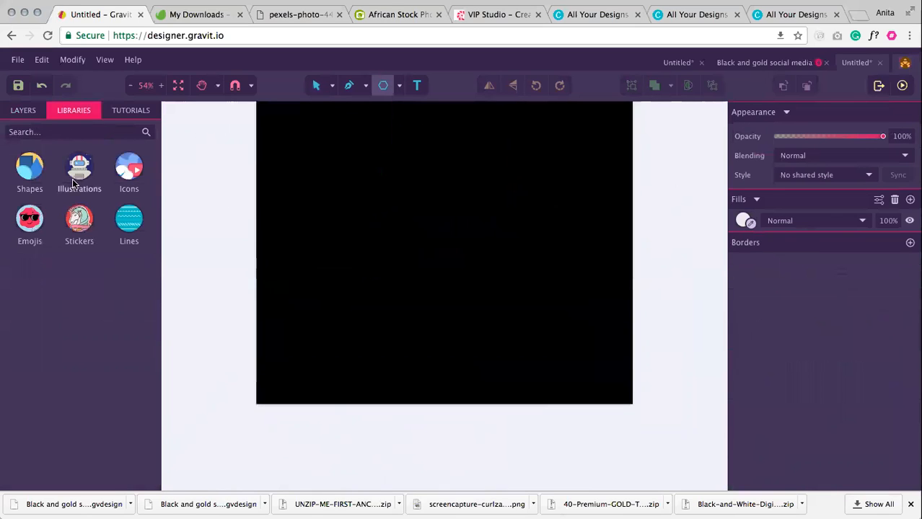
pyautogui.click(29, 166)
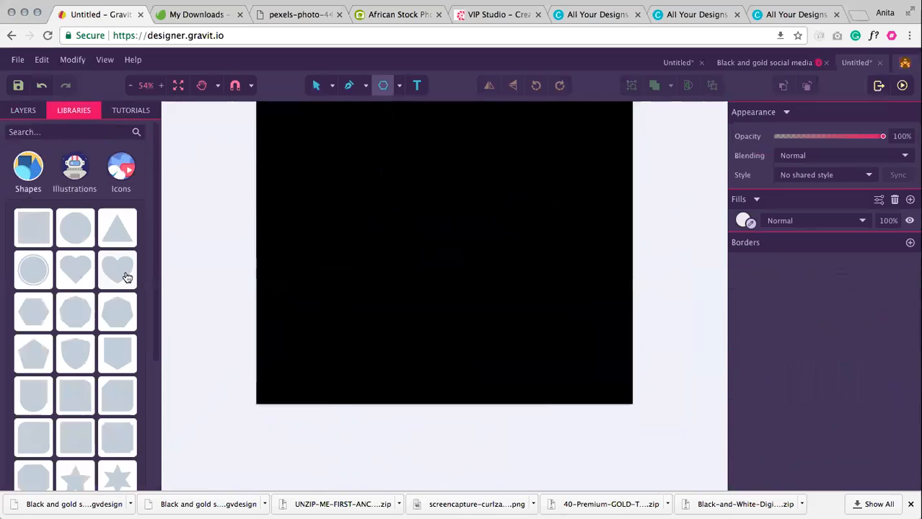
pyautogui.scroll(-5, 127, 277)
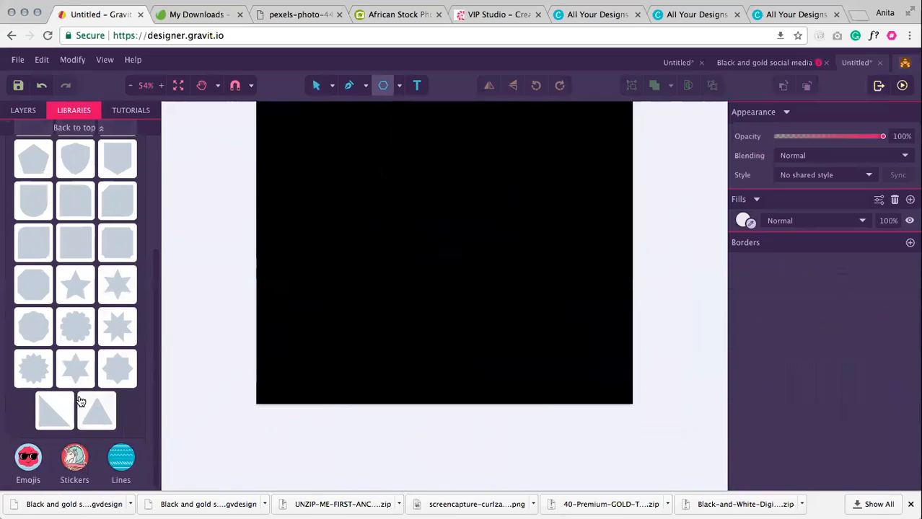
pyautogui.click(69, 462)
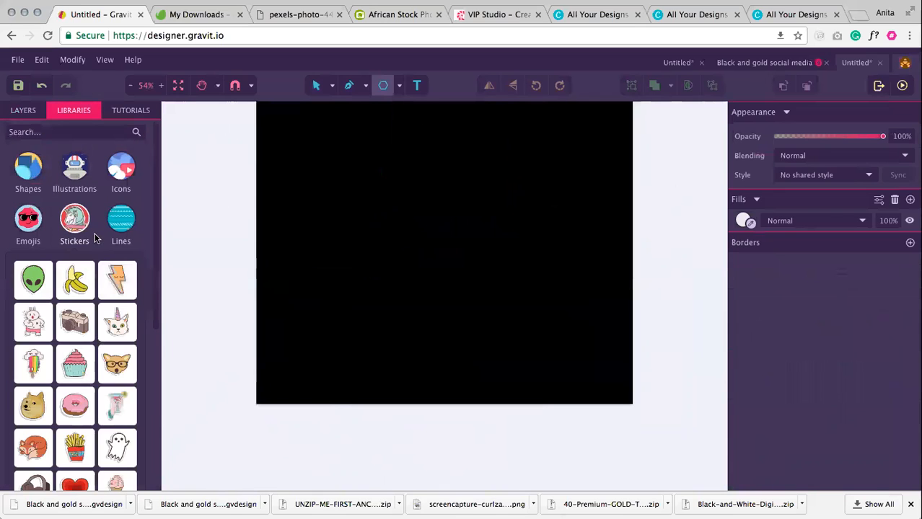
pyautogui.click(32, 222)
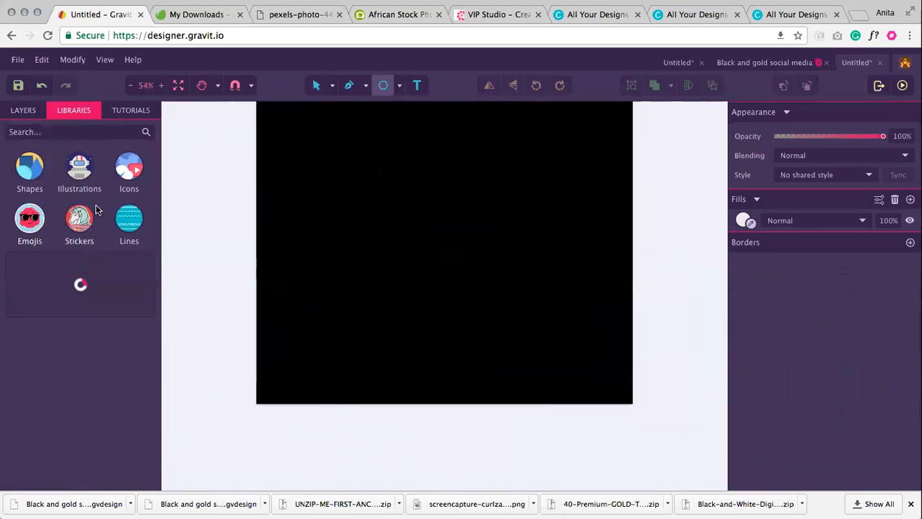
pyautogui.click(122, 177)
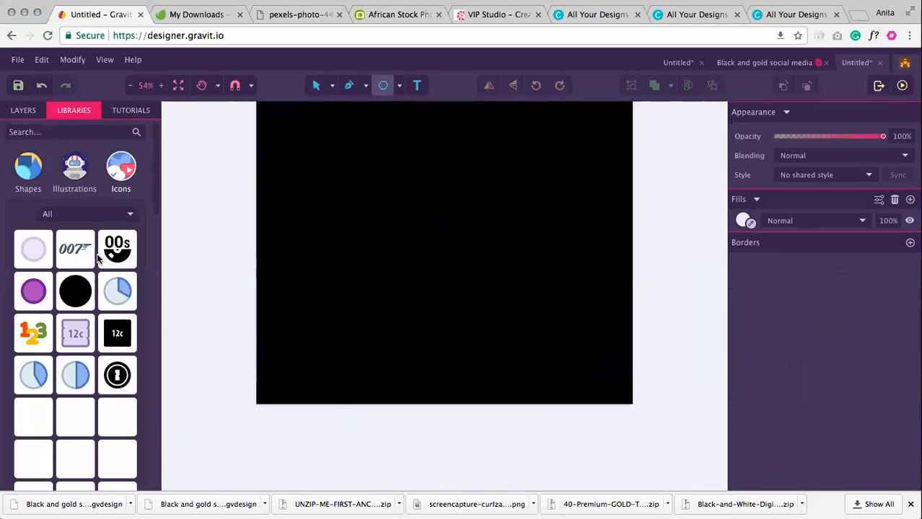
pyautogui.scroll(-3, 99, 274)
pyautogui.scroll(10, 98, 274)
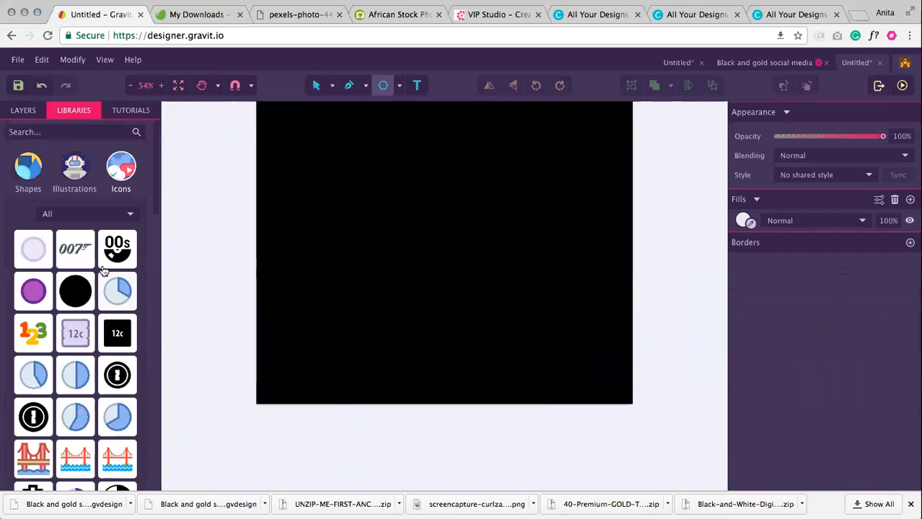
pyautogui.click(33, 173)
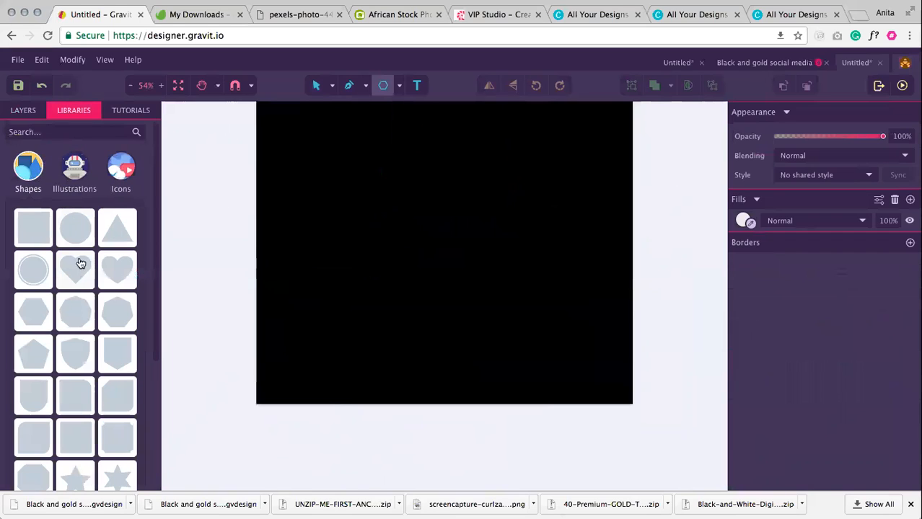
pyautogui.click(23, 110)
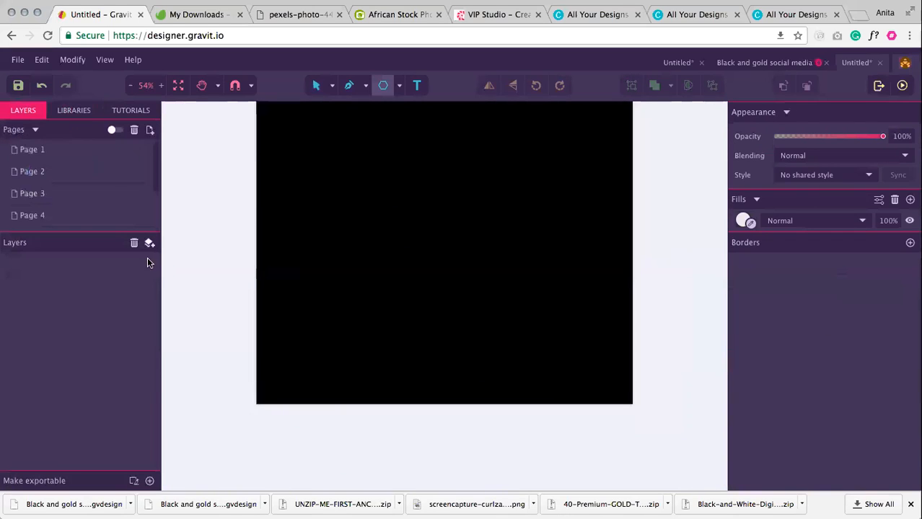
# - Draw a light triangle about 1405 × 1217 px, placed so its slanted edge runs from the page's upper-left corner down to the bottom edge
pyautogui.scroll(3, 416, 269)
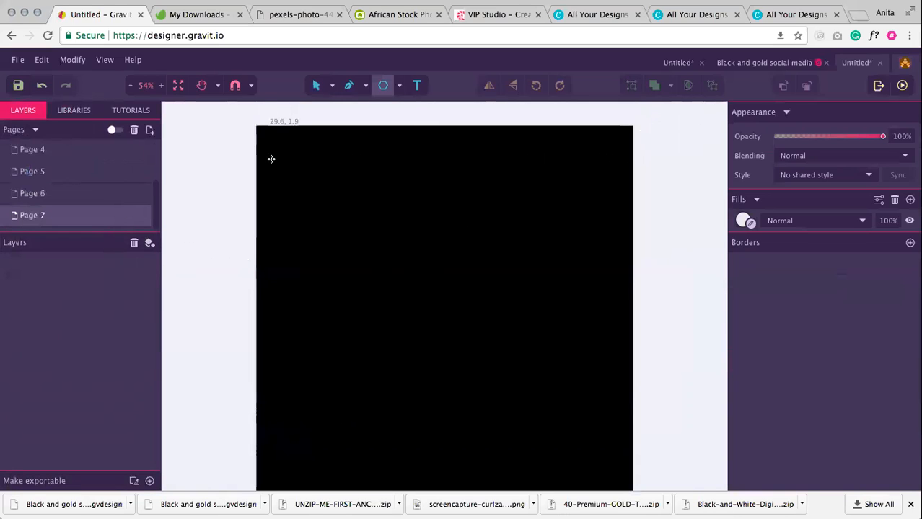
pyautogui.click(400, 86)
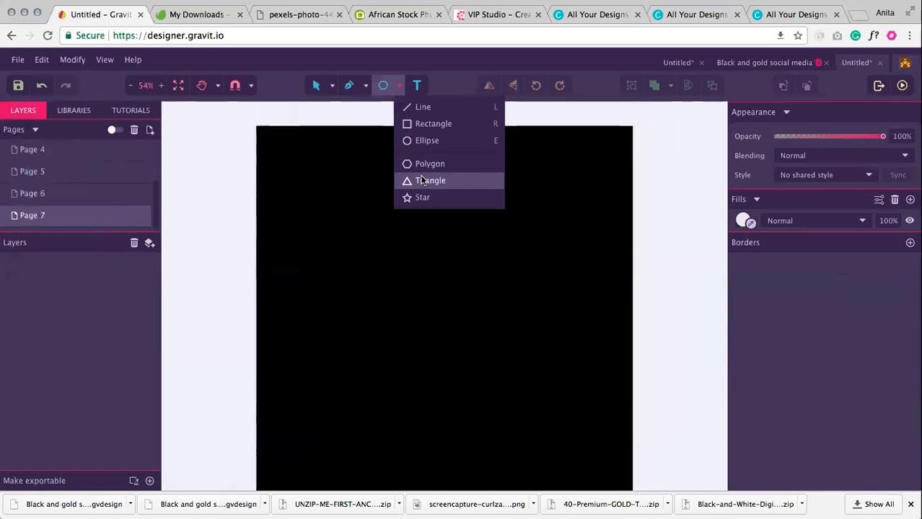
pyautogui.click(420, 180)
pyautogui.moveTo(304, 189); pyautogui.dragTo(524, 266)
pyautogui.moveTo(348, 201); pyautogui.dragTo(331, 459)
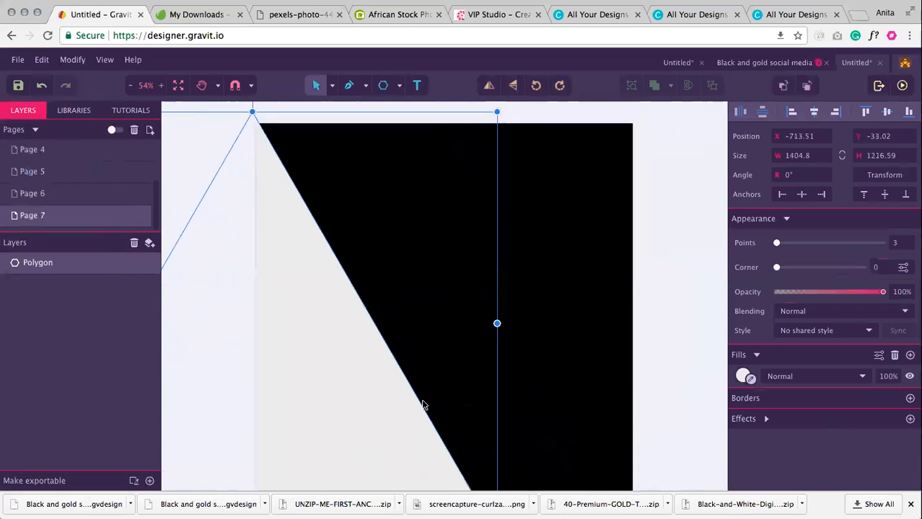
pyautogui.scroll(-3, 423, 405)
pyautogui.click(654, 324)
pyautogui.scroll(2, 629, 344)
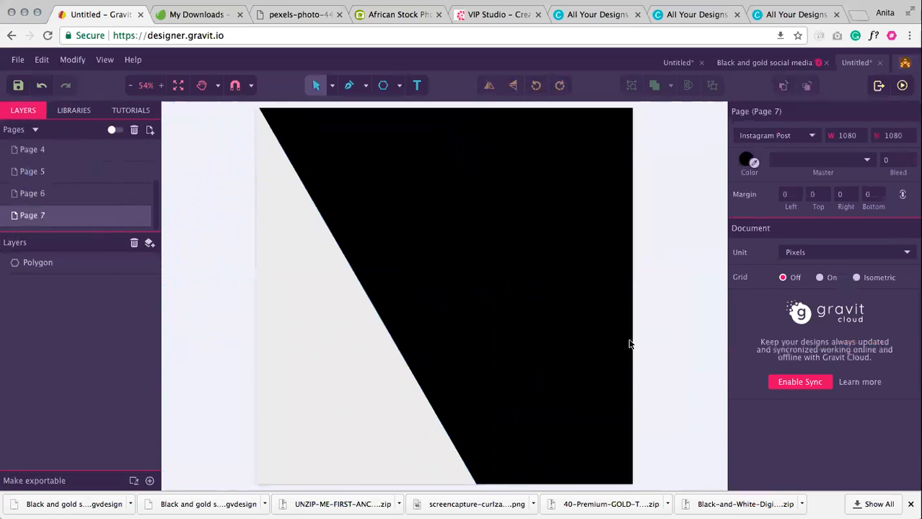
pyautogui.moveTo(358, 362); pyautogui.dragTo(352, 365)
pyautogui.click(505, 353)
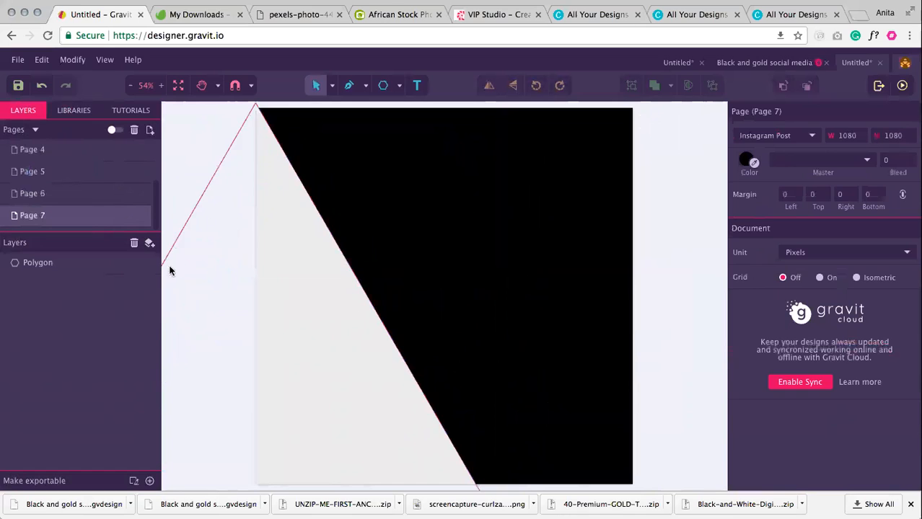
# - Change the page's background color to the saved teal swatch
pyautogui.click(747, 160)
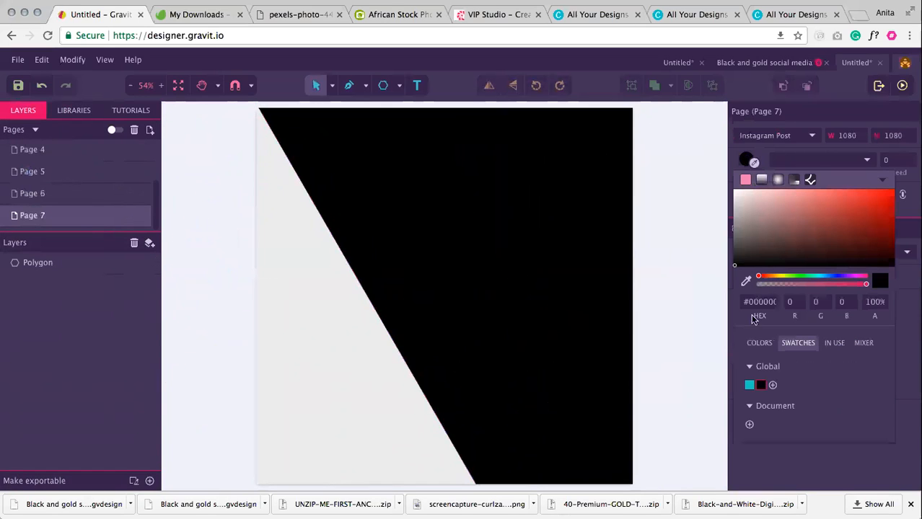
pyautogui.click(750, 385)
pyautogui.click(676, 255)
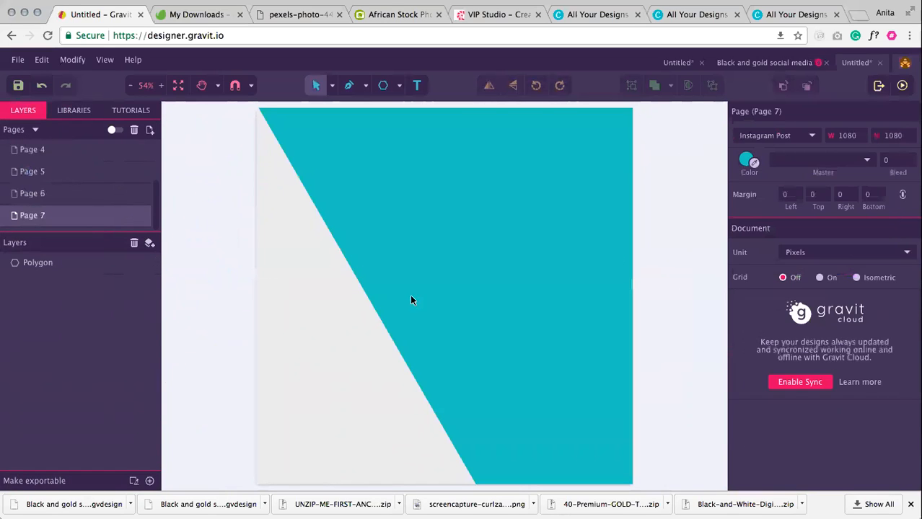
# - Draw a light square about 891 px wide and center it horizontally and vertically on the page
pyautogui.click(398, 85)
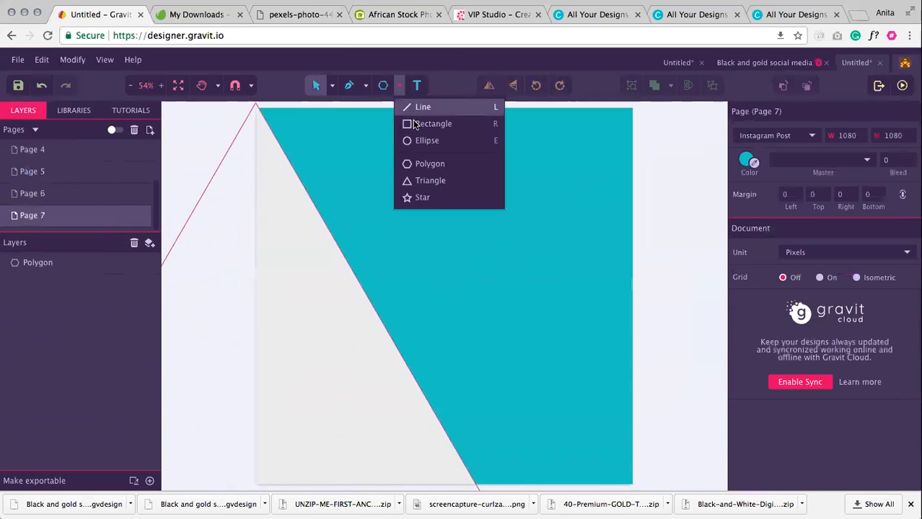
pyautogui.click(425, 124)
pyautogui.moveTo(304, 126); pyautogui.dragTo(482, 438)
pyautogui.moveTo(513, 303); pyautogui.dragTo(507, 304)
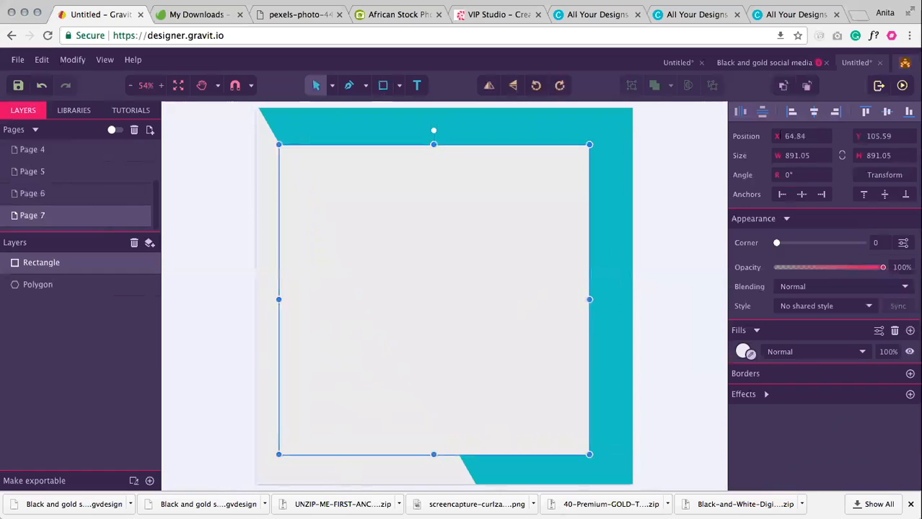
pyautogui.click(814, 112)
pyautogui.click(889, 110)
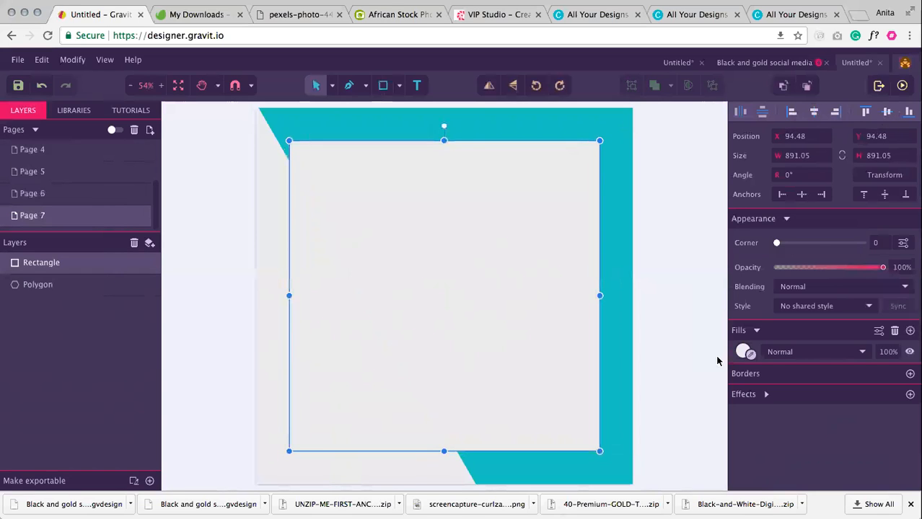
# - Fill the centered square with the saved black swatch
pyautogui.click(743, 352)
pyautogui.click(765, 285)
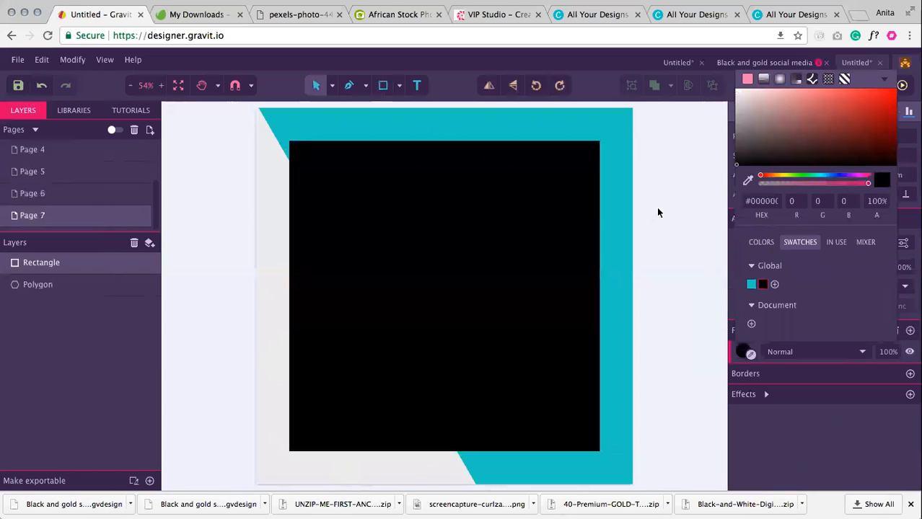
pyautogui.click(656, 208)
# - Narrow the black square to a rectangle about 609 px wide, set at about Y 104 and centered horizontally on the page
pyautogui.click(536, 343)
pyautogui.moveTo(599, 295); pyautogui.dragTo(500, 283)
pyautogui.moveTo(398, 284); pyautogui.dragTo(462, 287)
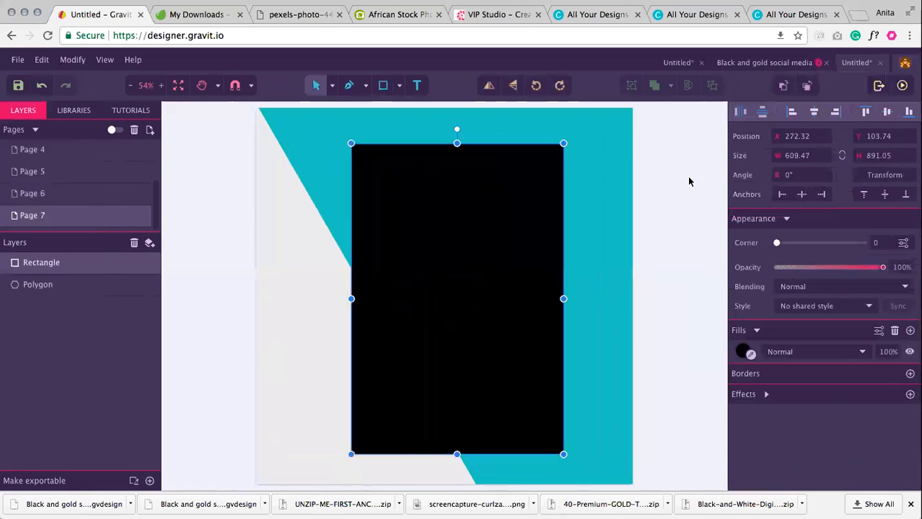
pyautogui.click(813, 111)
pyautogui.click(651, 217)
# - Duplicate the black rectangle and reduce the copy to a thin bar about 21 px high, centered just above the original
pyautogui.click(476, 228)
pyautogui.press('super+d')
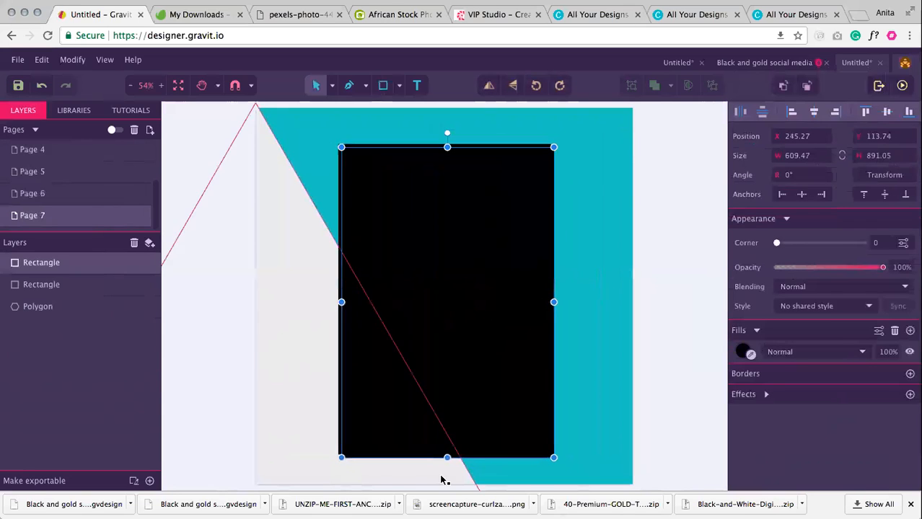
pyautogui.moveTo(447, 458); pyautogui.dragTo(470, 128)
pyautogui.click(812, 114)
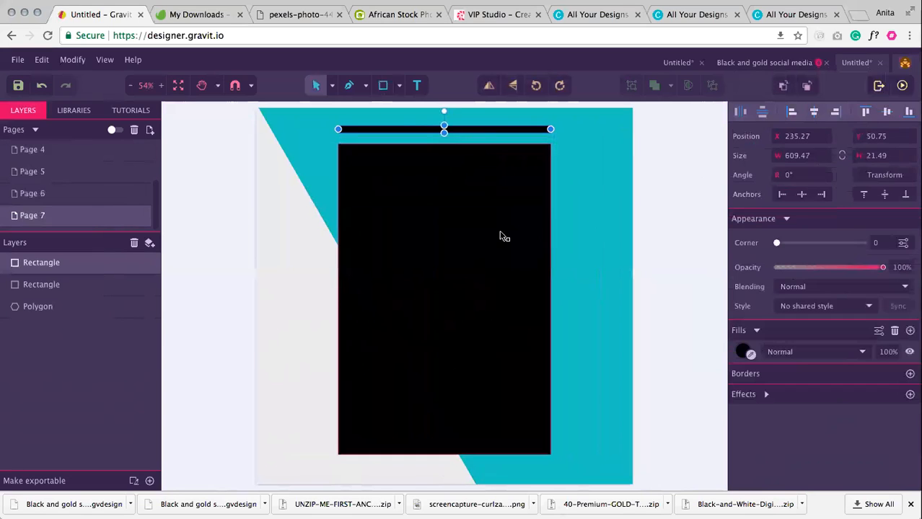
pyautogui.click(651, 227)
# - Delete the thin black bar and the large black rectangle, leaving only the triangle on the page
pyautogui.scroll(-2, 533, 355)
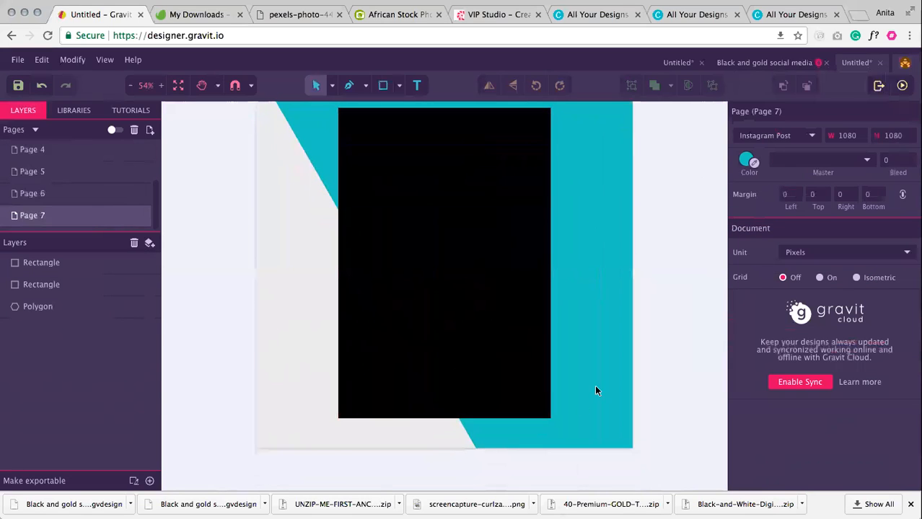
pyautogui.scroll(5, 530, 382)
pyautogui.scroll(-4, 573, 384)
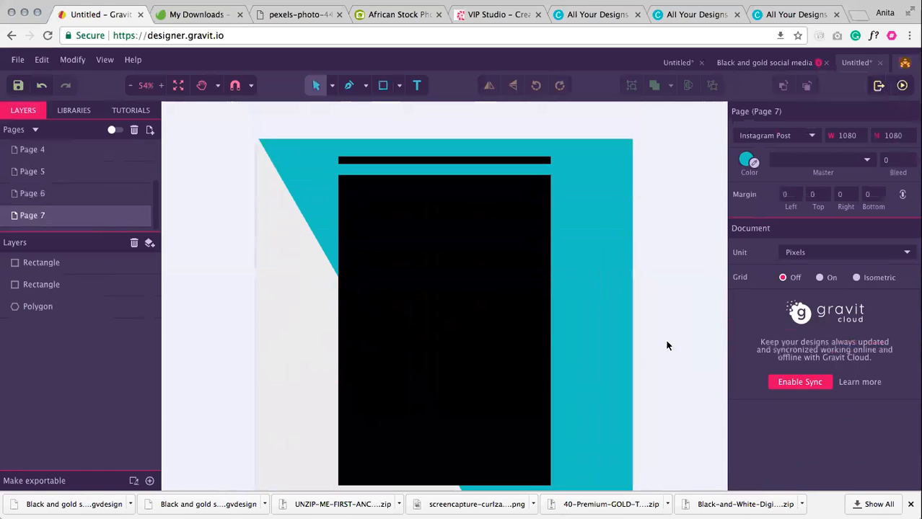
pyautogui.click(504, 160)
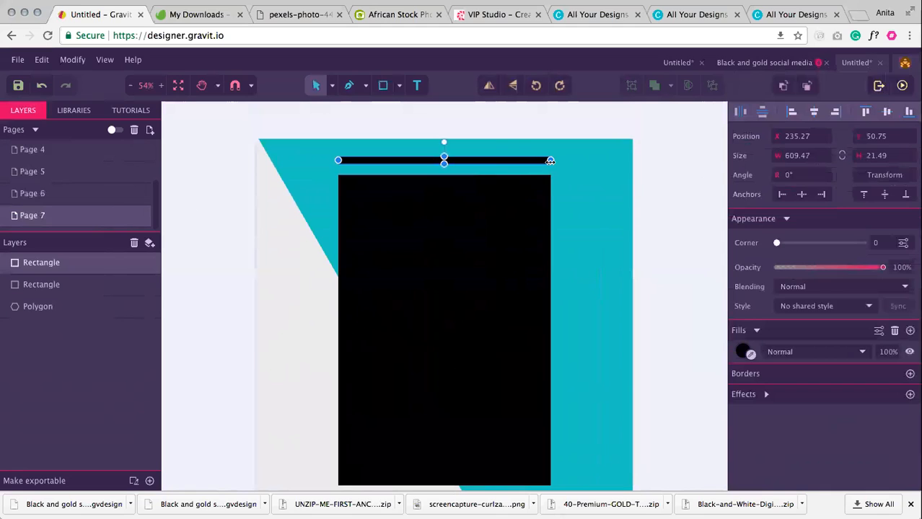
pyautogui.press('Delete')
pyautogui.click(526, 260)
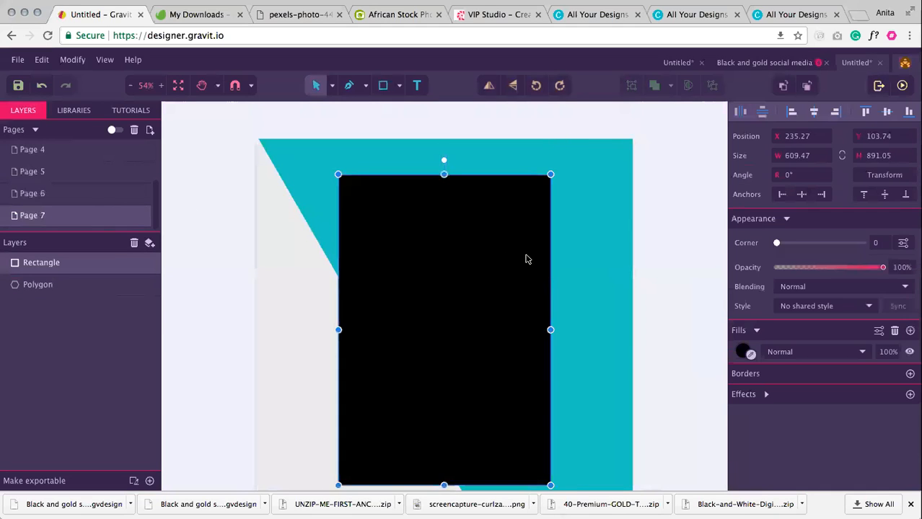
pyautogui.press('Delete')
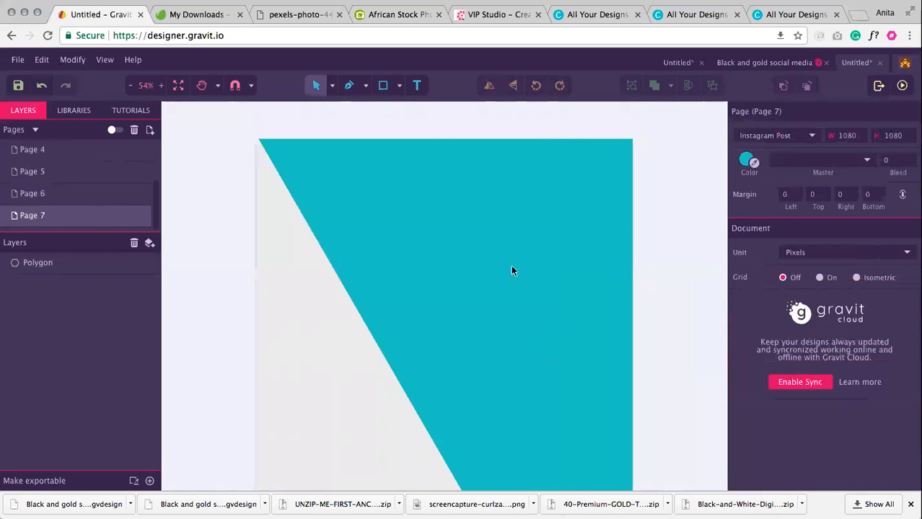
# - Duplicate the triangle, rotate the copy to about -62.8° and place it across the page's right side, leaving a diagonal teal band
pyautogui.click(337, 363)
pyautogui.press('super+d')
pyautogui.moveTo(258, 121); pyautogui.dragTo(694, 262)
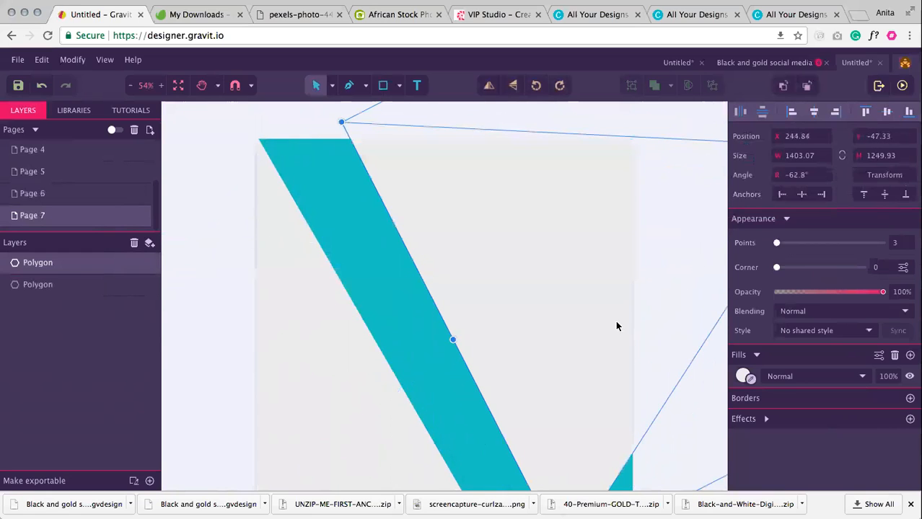
# - Fill the rotated triangle across the page's right side with the black global swatch
pyautogui.click(743, 376)
pyautogui.click(762, 308)
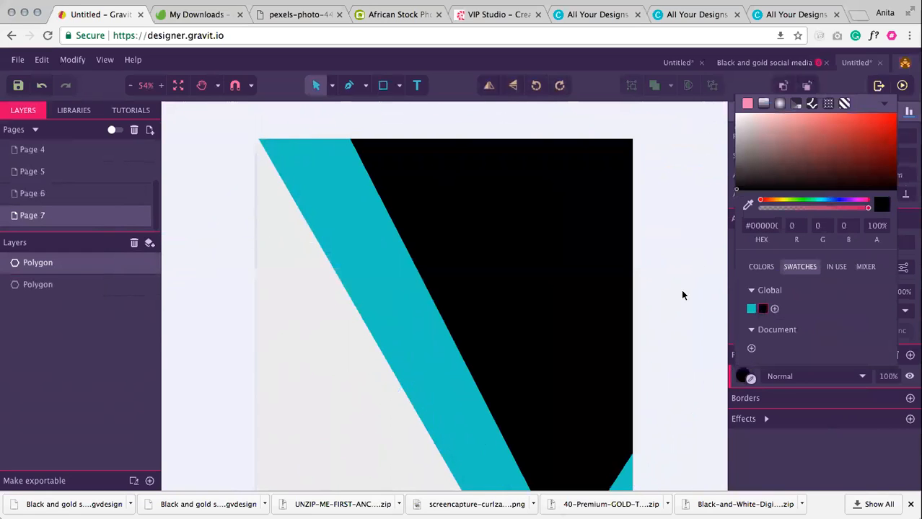
pyautogui.click(219, 324)
pyautogui.click(210, 261)
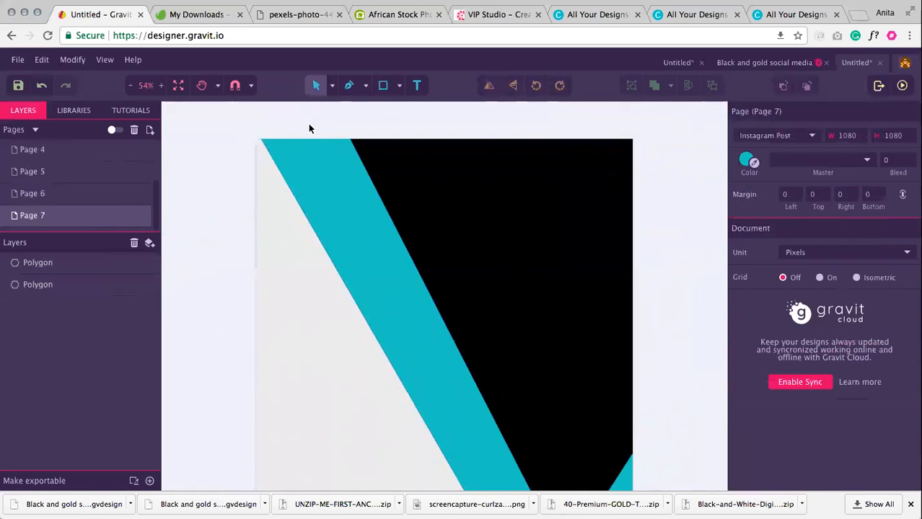
# - Move the black triangle farther right and the light triangle to about X -765, Y -1.5, widening the diagonal teal band
pyautogui.scroll(-3, 318, 137)
pyautogui.click(518, 208)
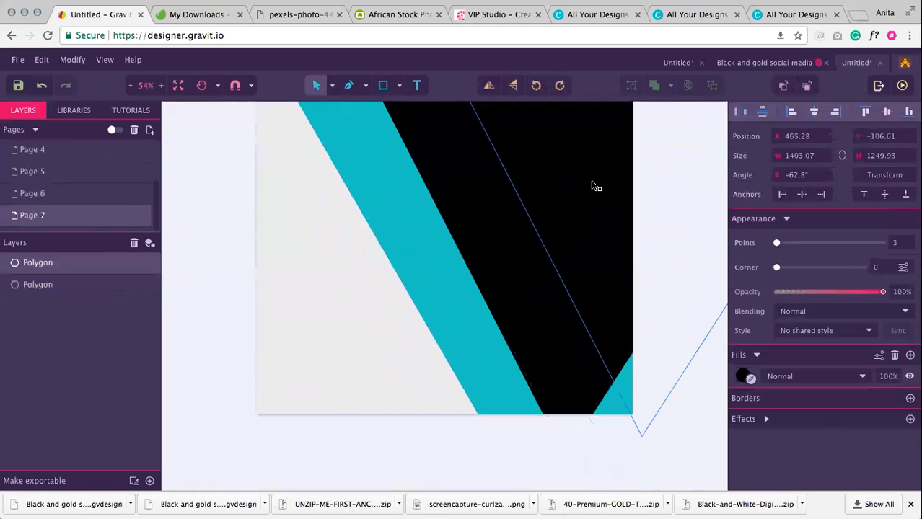
pyautogui.scroll(6, 374, 298)
pyautogui.click(324, 172)
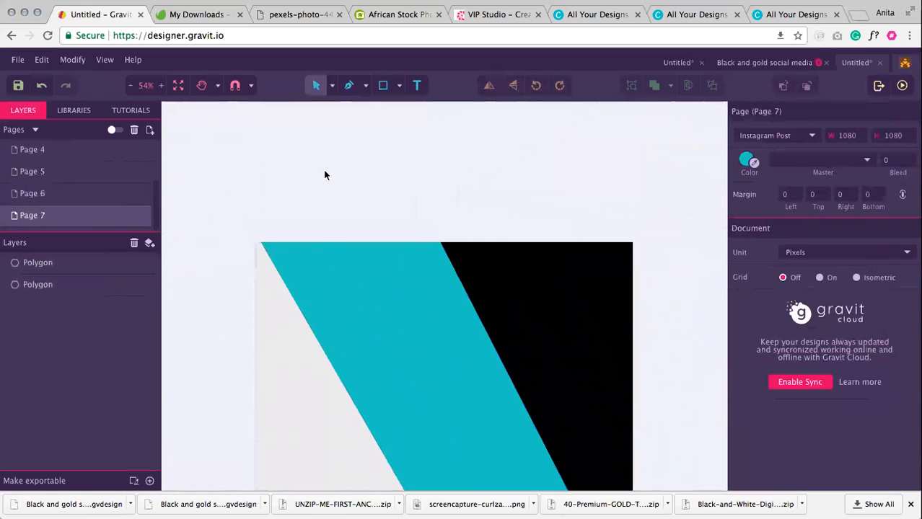
pyautogui.scroll(-5, 325, 181)
pyautogui.click(328, 283)
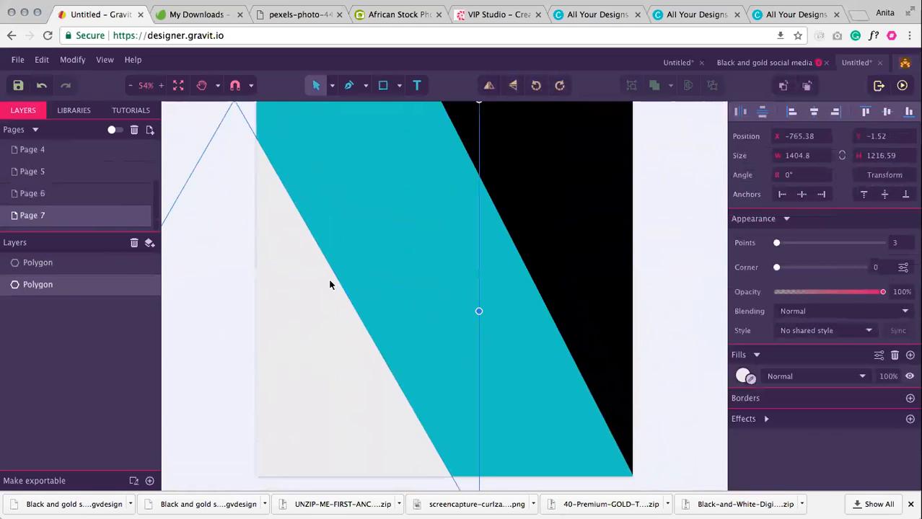
# - Reposition the black triangle to about X 556, Y -177 so it covers only the page's upper right corner
pyautogui.click(599, 209)
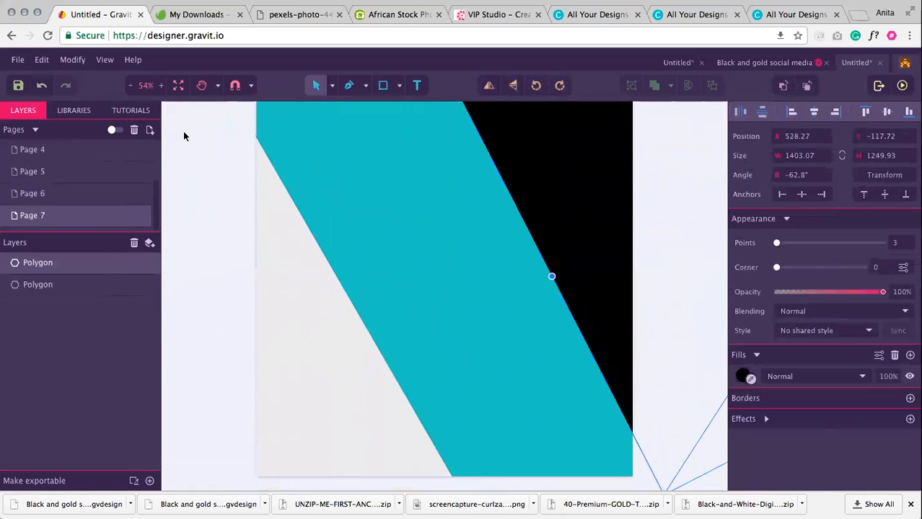
pyautogui.click(183, 135)
pyautogui.scroll(3, 525, 235)
pyautogui.moveTo(541, 268); pyautogui.dragTo(551, 245)
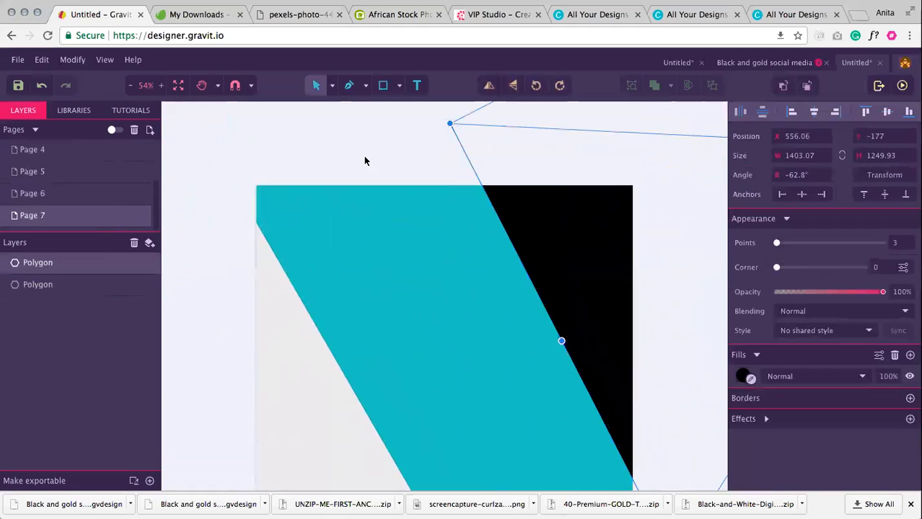
pyautogui.click(365, 155)
pyautogui.scroll(-3, 559, 328)
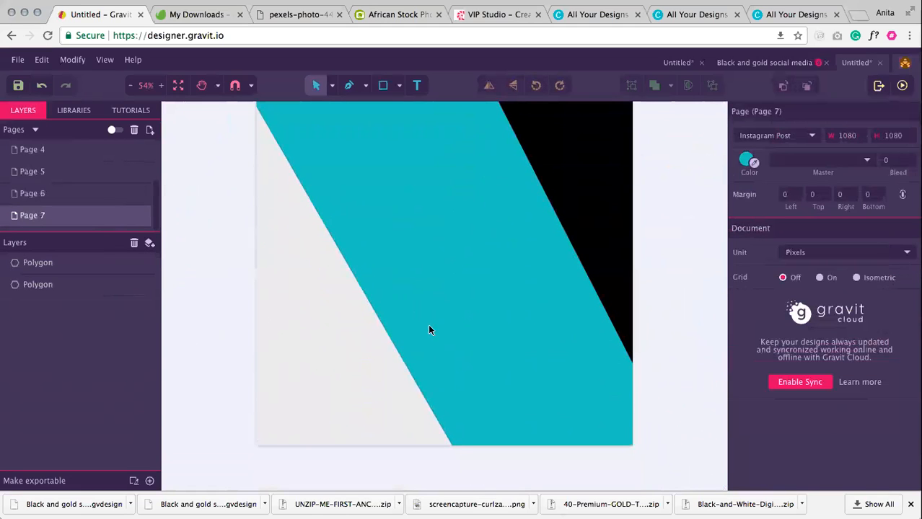
pyautogui.scroll(2, 429, 330)
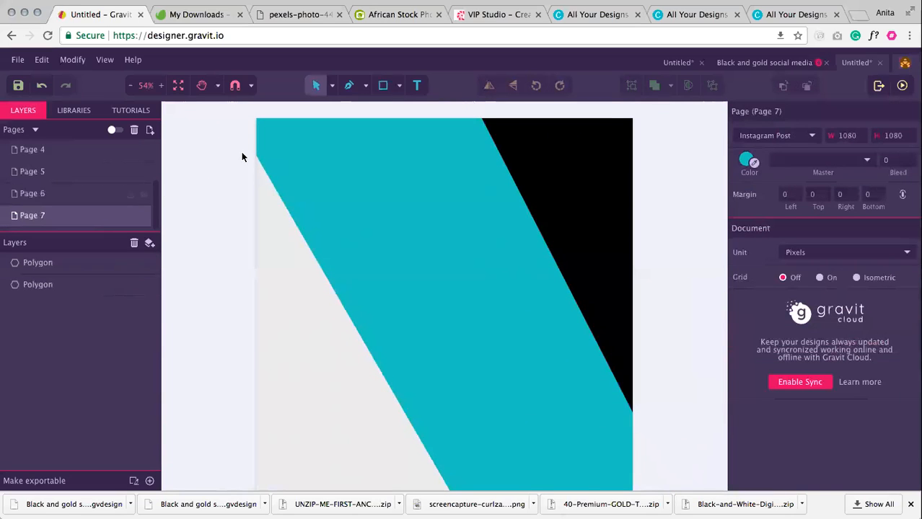
# - Draw a square about 784 px wide at about X 135, Y 132 and give it a linear-gradient border
pyautogui.click(380, 84)
pyautogui.moveTo(302, 166); pyautogui.dragTo(482, 438)
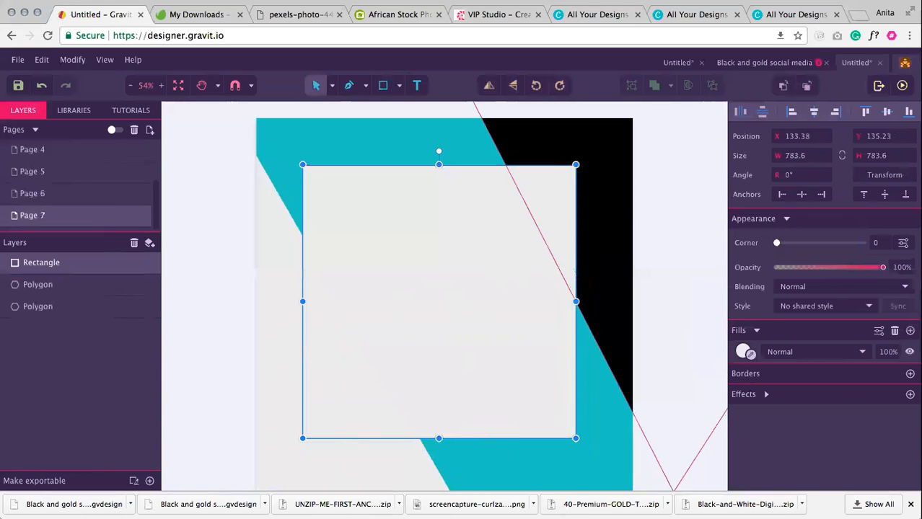
pyautogui.click(909, 374)
pyautogui.click(743, 395)
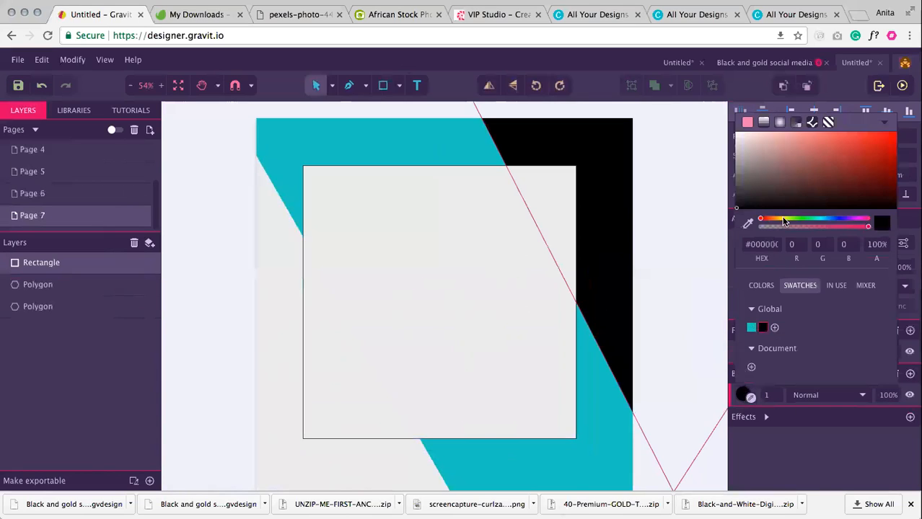
pyautogui.click(762, 123)
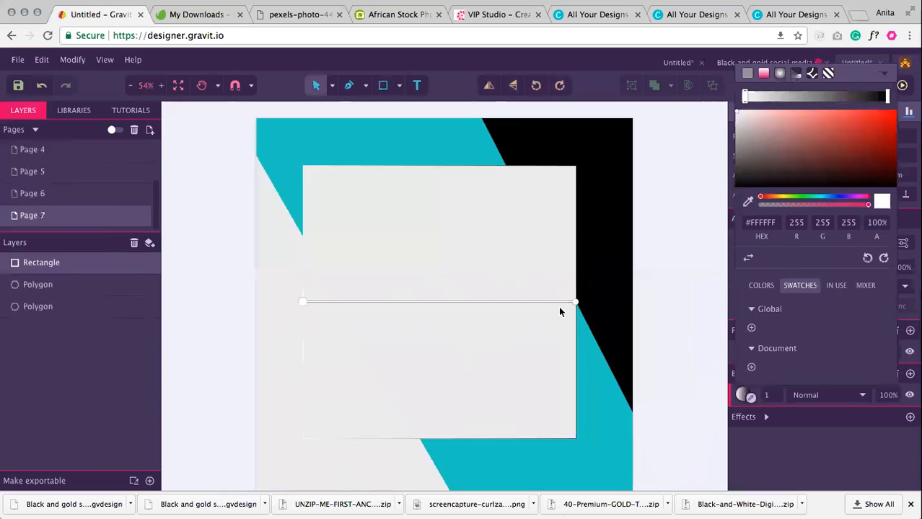
pyautogui.click(770, 430)
pyautogui.click(743, 396)
pyautogui.click(537, 290)
pyautogui.moveTo(537, 290); pyautogui.dragTo(525, 349)
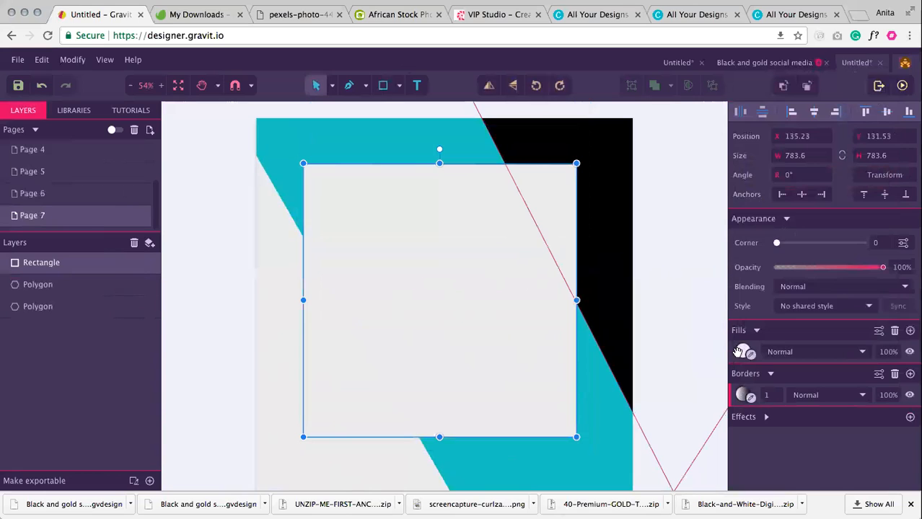
# - Set the starting colour of the square's border gradient to #1AC8C3
pyautogui.click(742, 395)
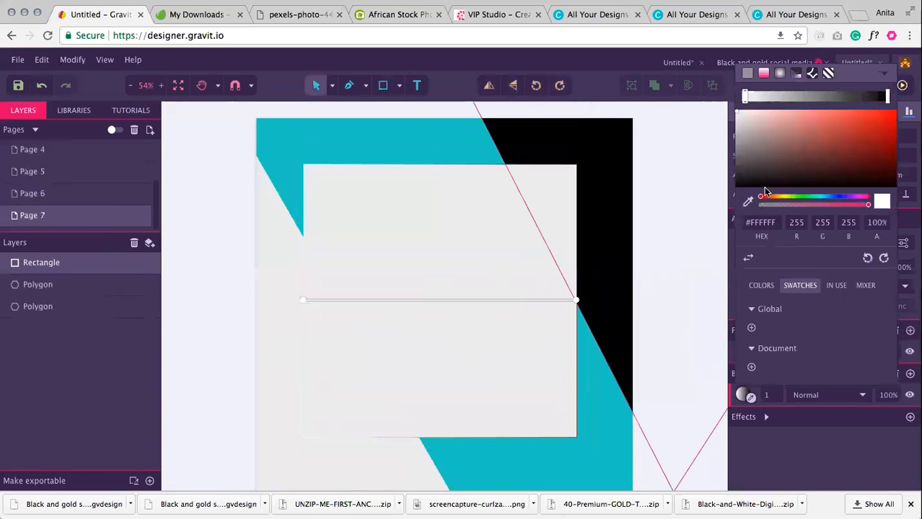
pyautogui.moveTo(793, 124); pyautogui.dragTo(750, 148)
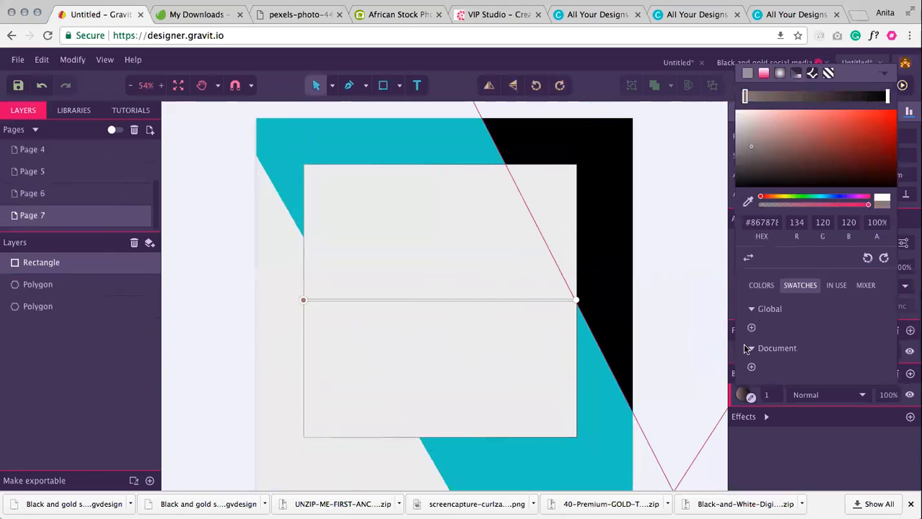
pyautogui.click(860, 168)
pyautogui.click(758, 222)
pyautogui.write('1ac8c3')
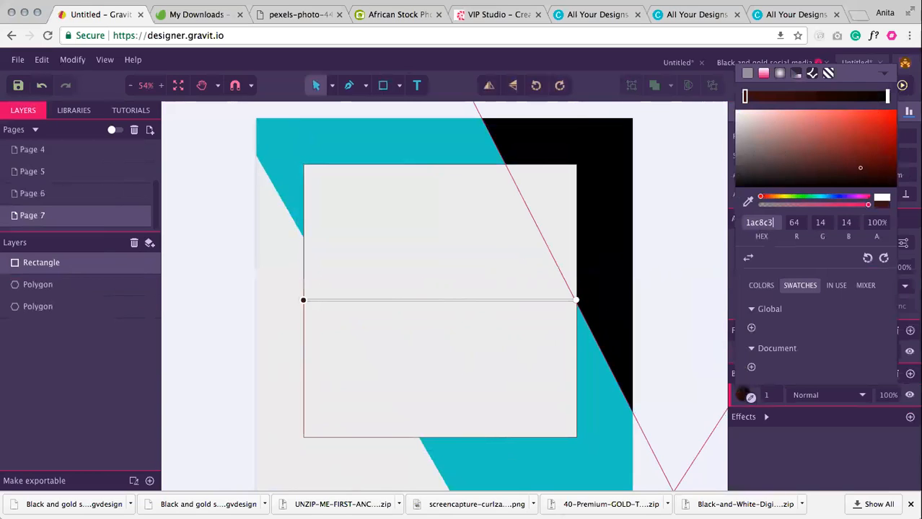
pyautogui.press('Tab')
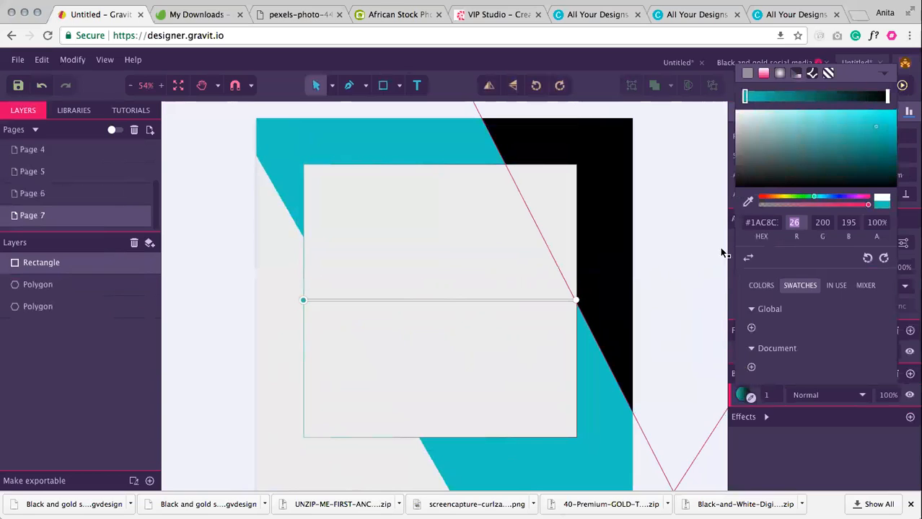
# - Swap the ends of the border gradient so it runs from black to teal
pyautogui.moveTo(887, 99)
pyautogui.mouseDown()
pyautogui.moveTo(748, 98)
pyautogui.moveTo(903, 103)
pyautogui.mouseUp()
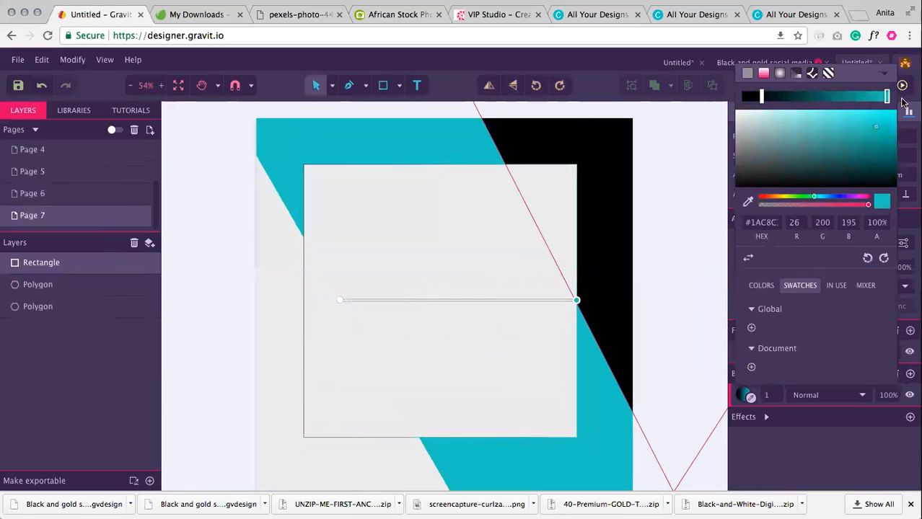
pyautogui.moveTo(762, 101); pyautogui.dragTo(736, 100)
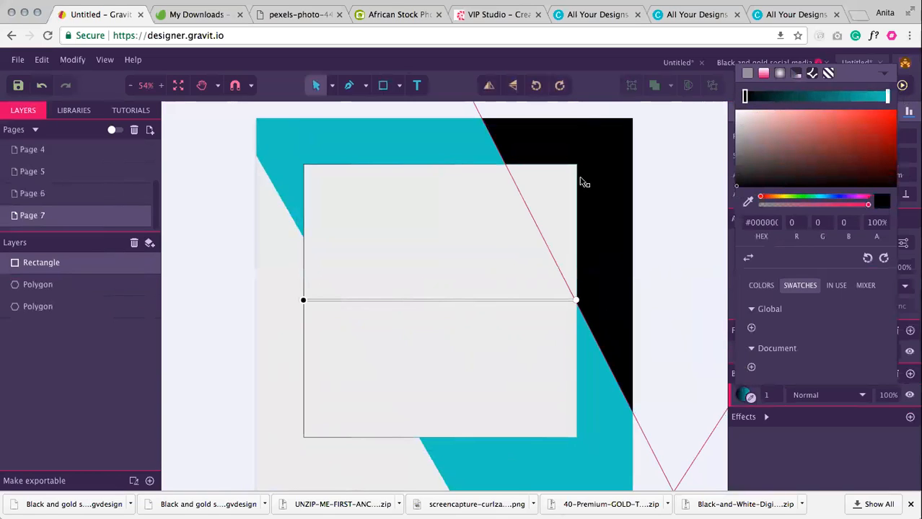
pyautogui.click(770, 443)
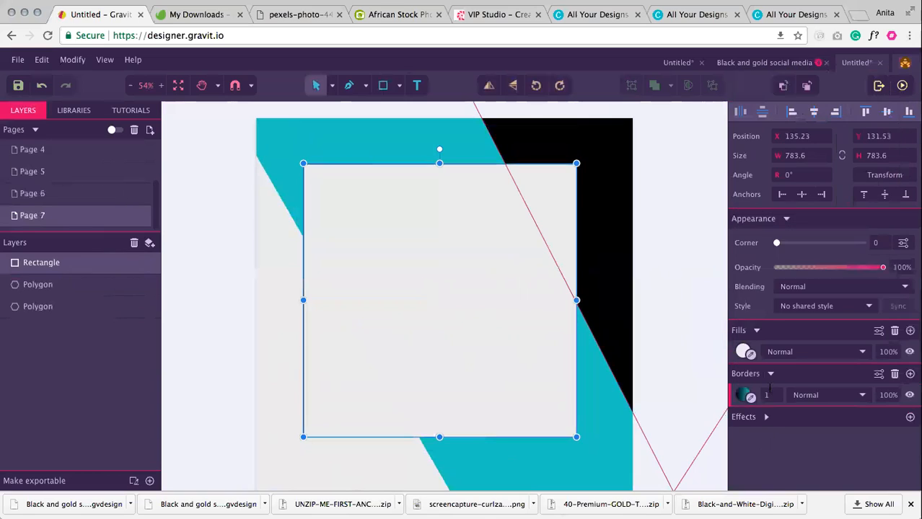
# - Set the square's border width to 5
pyautogui.press('Return')
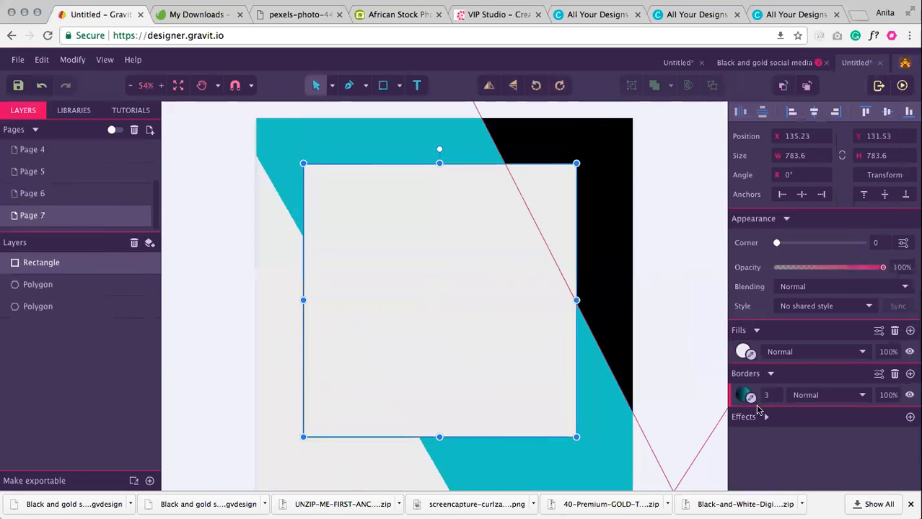
pyautogui.click(768, 395)
pyautogui.write('5')
pyautogui.press('Return')
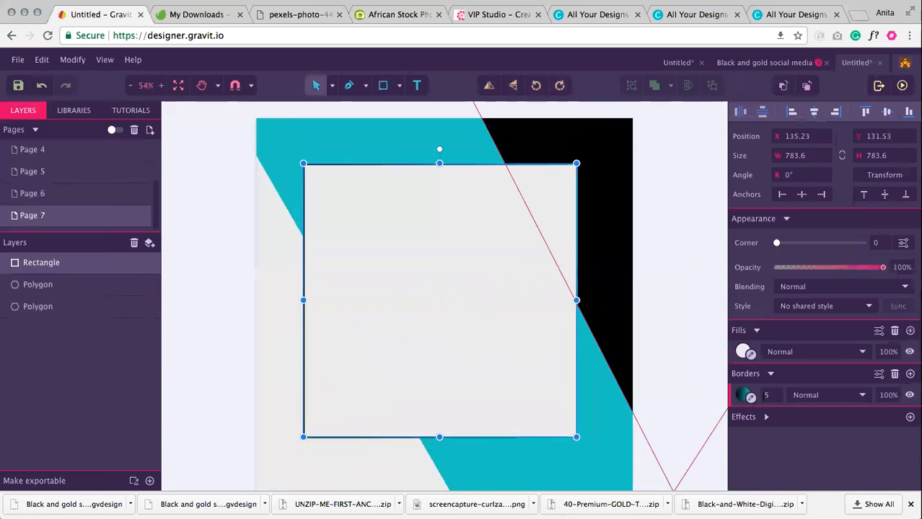
pyautogui.click(681, 231)
pyautogui.click(652, 488)
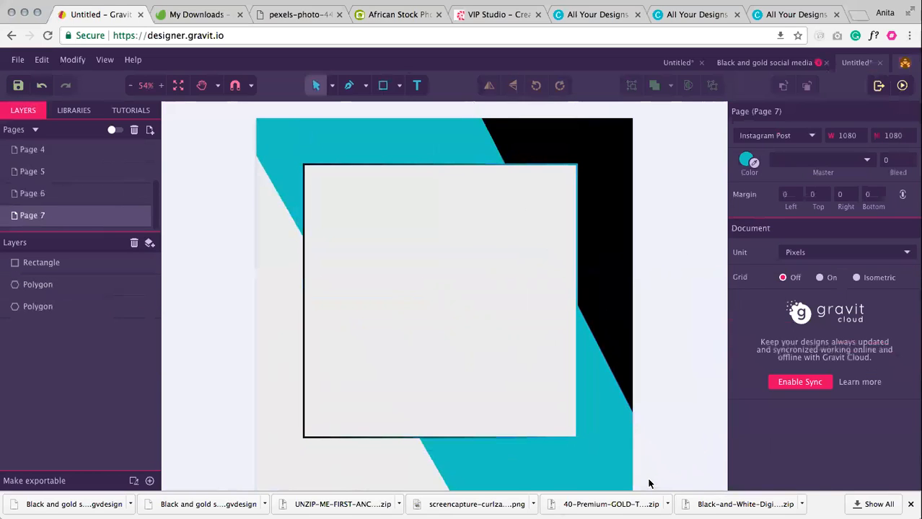
# - Try a radial gradient on the square's border
pyautogui.click(512, 387)
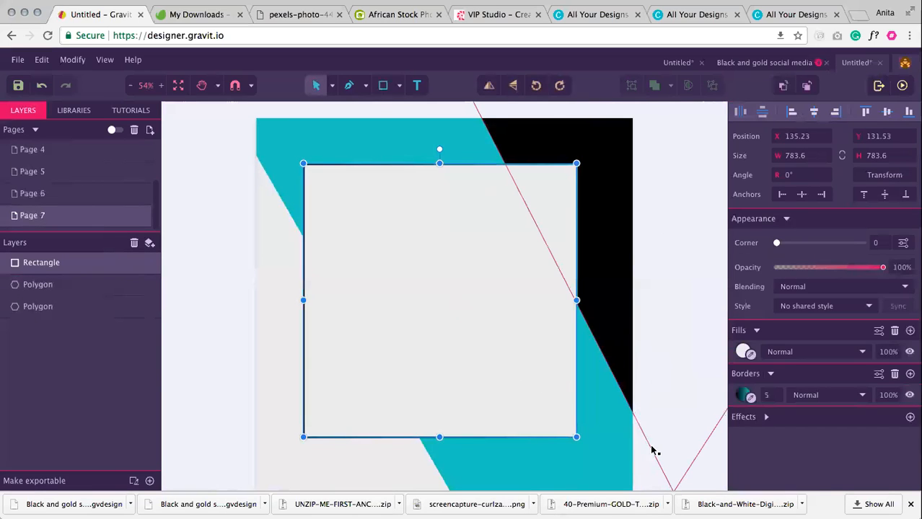
pyautogui.click(743, 395)
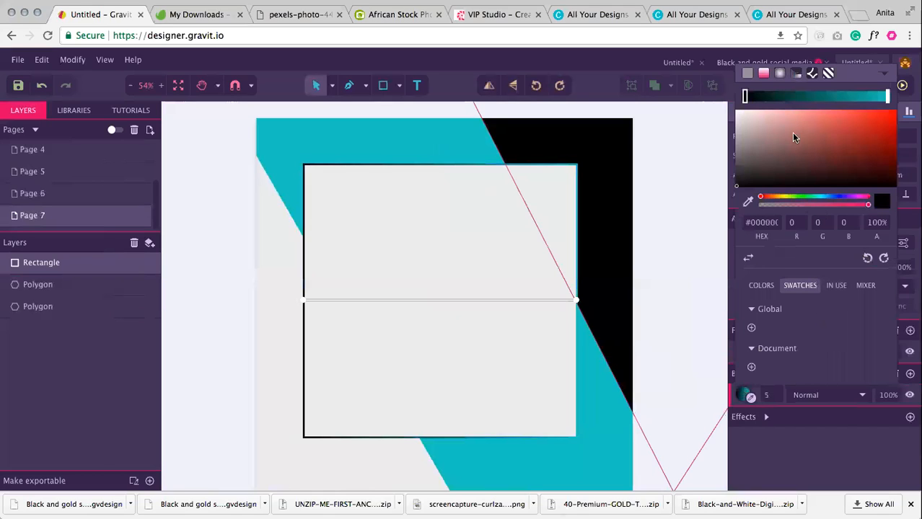
pyautogui.click(780, 75)
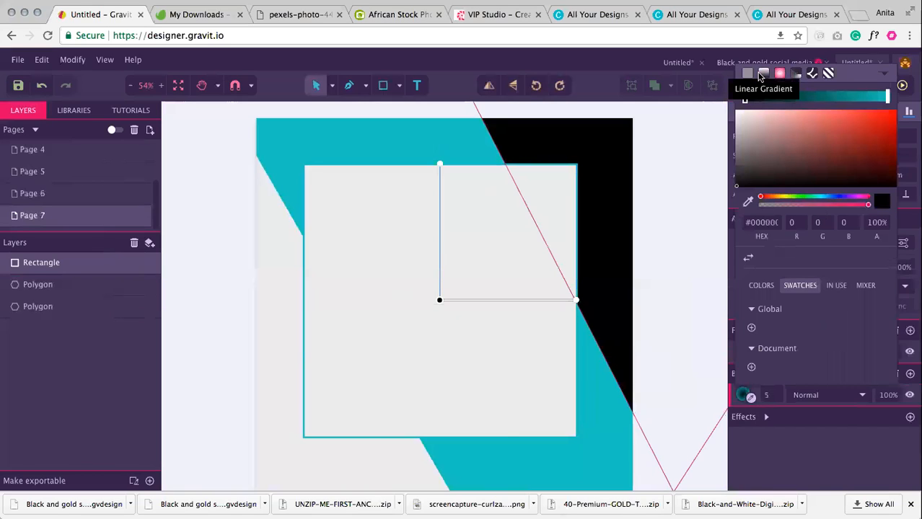
pyautogui.click(761, 75)
pyautogui.click(780, 75)
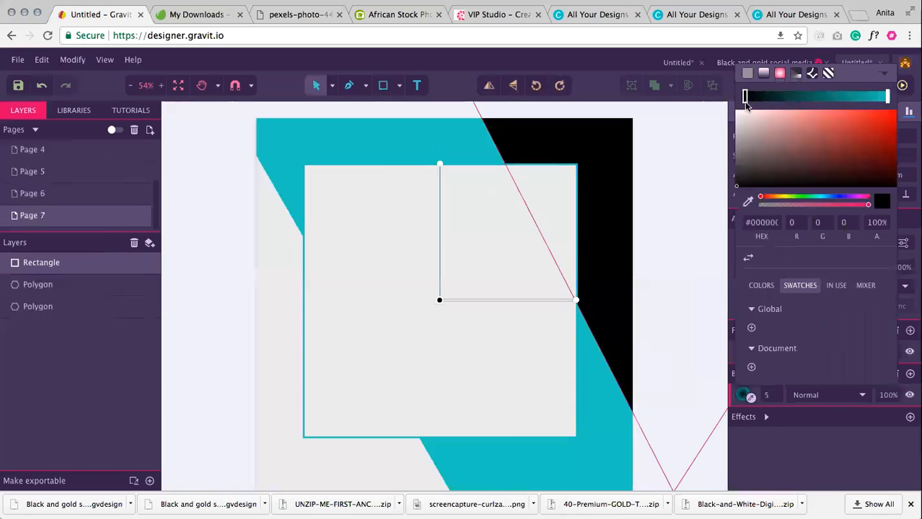
# - Switch the square's border back to a linear gradient and rotate it left into a diagonal
pyautogui.click(764, 75)
pyautogui.click(868, 259)
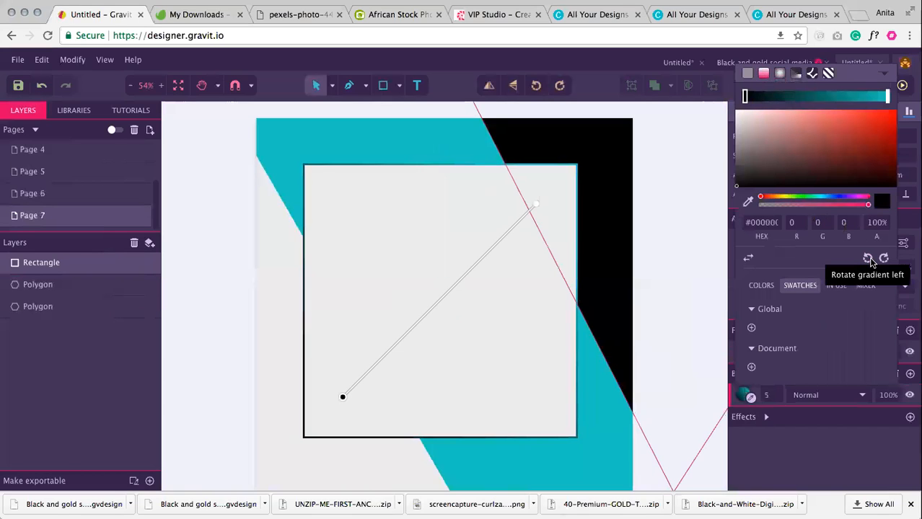
pyautogui.click(669, 245)
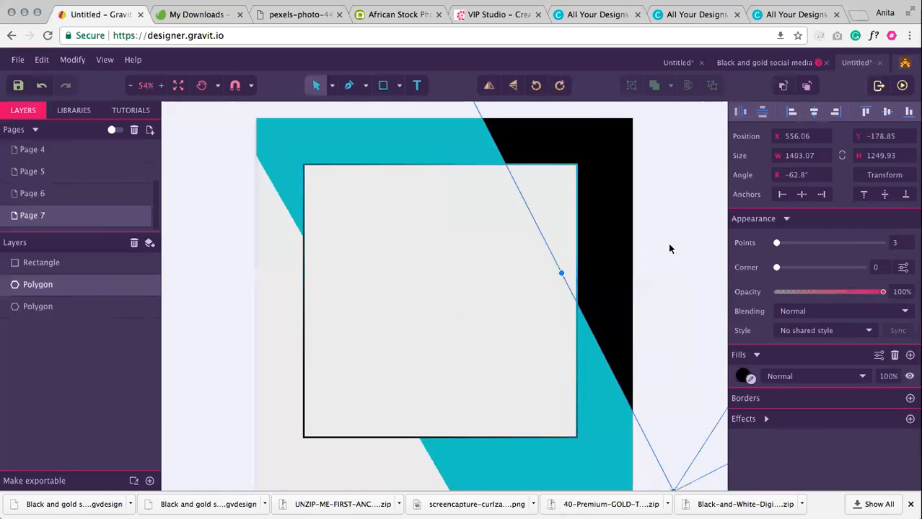
pyautogui.click(639, 468)
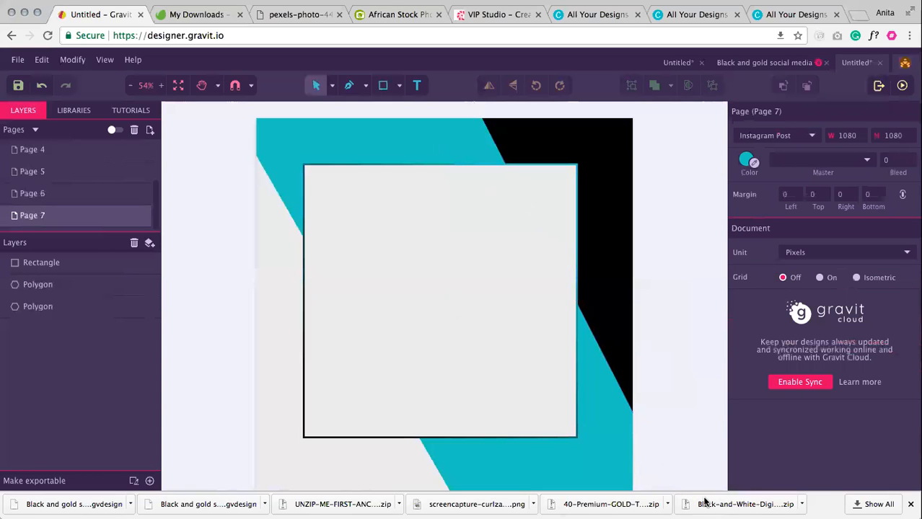
# - Add a middle stop to the square's border gradient and colour it black
pyautogui.click(568, 394)
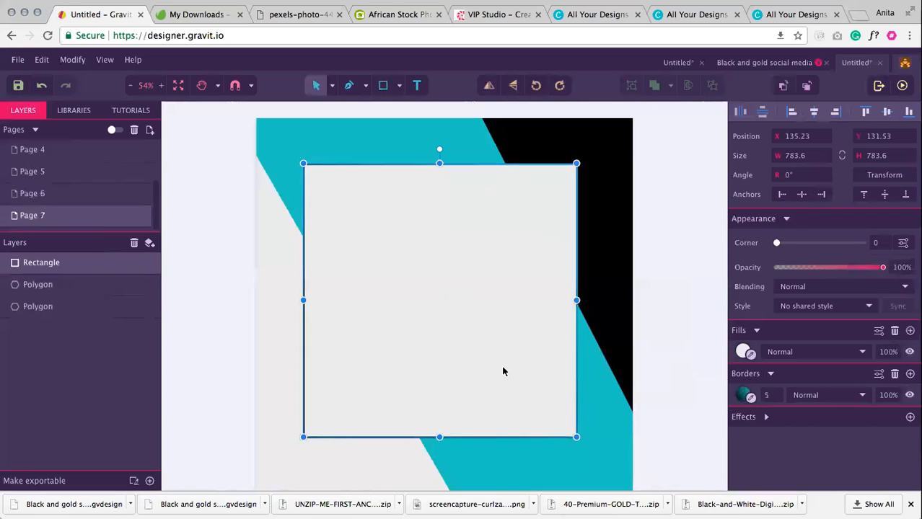
pyautogui.click(745, 395)
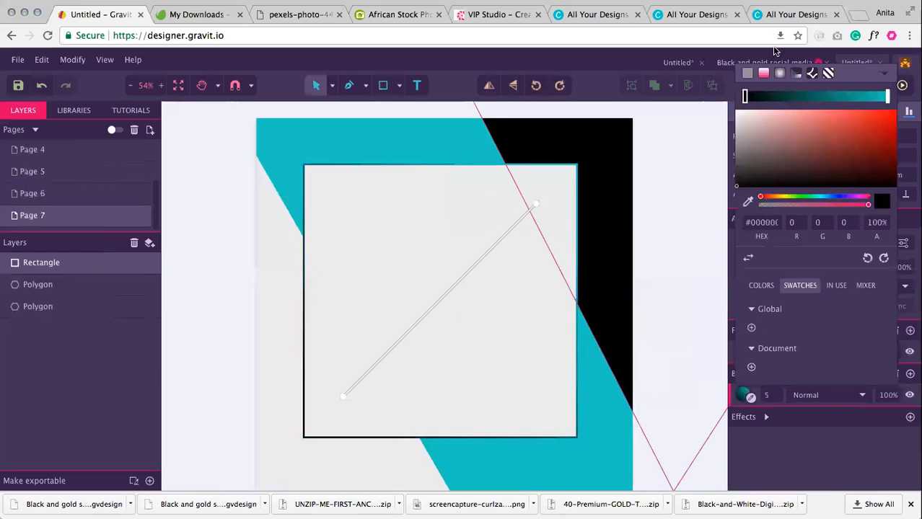
pyautogui.click(811, 97)
pyautogui.moveTo(788, 156); pyautogui.dragTo(653, 216)
pyautogui.click(667, 228)
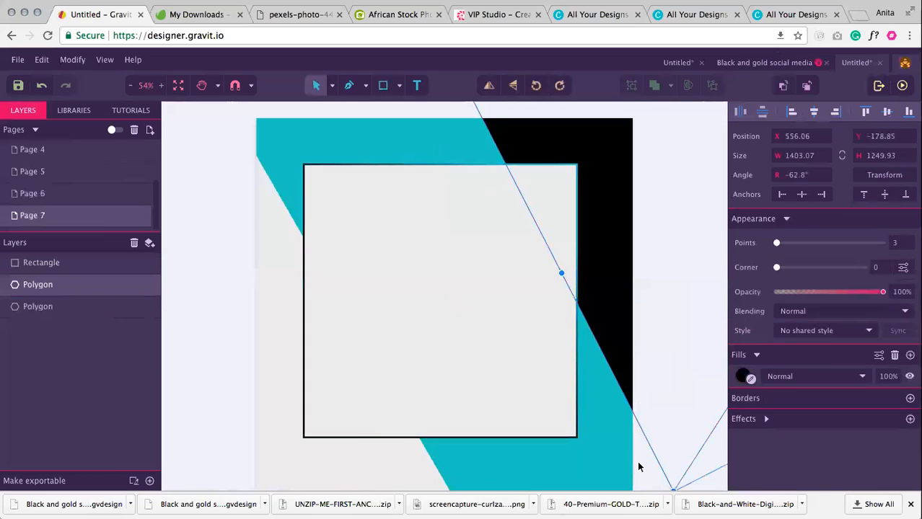
pyautogui.click(642, 482)
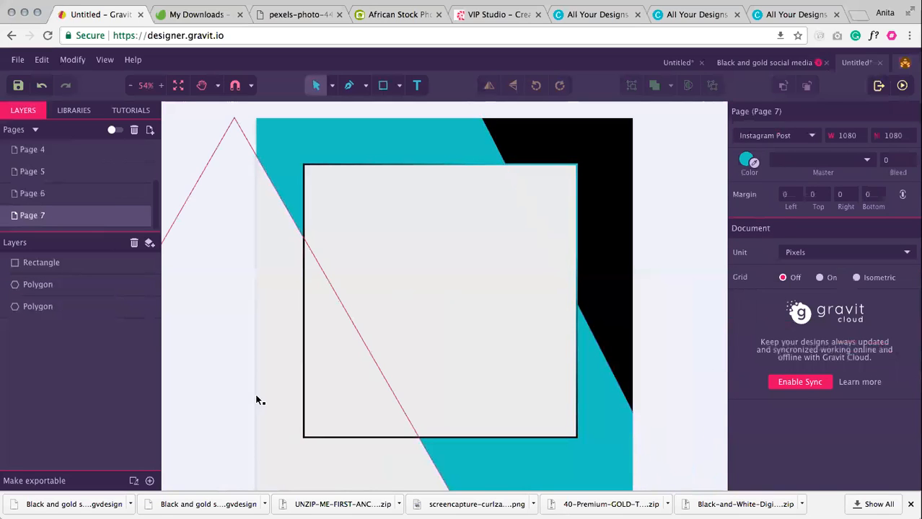
# - Rotate the square's border gradient right and move its teal end inward and upward, giving the gradient a slight upward slant
pyautogui.click(294, 479)
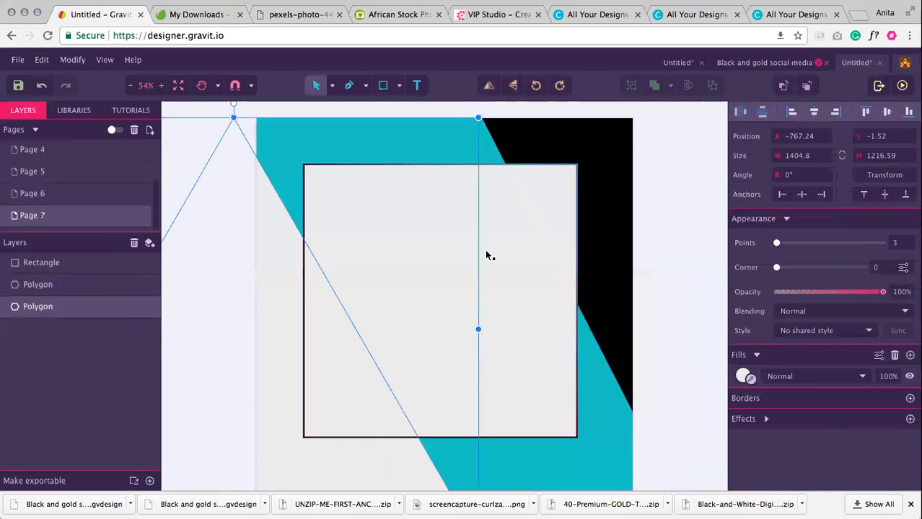
pyautogui.click(417, 344)
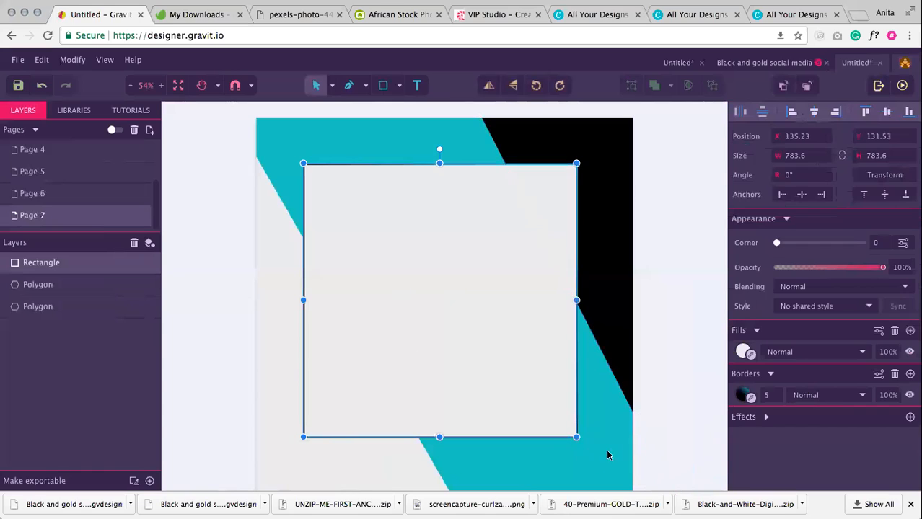
pyautogui.click(744, 395)
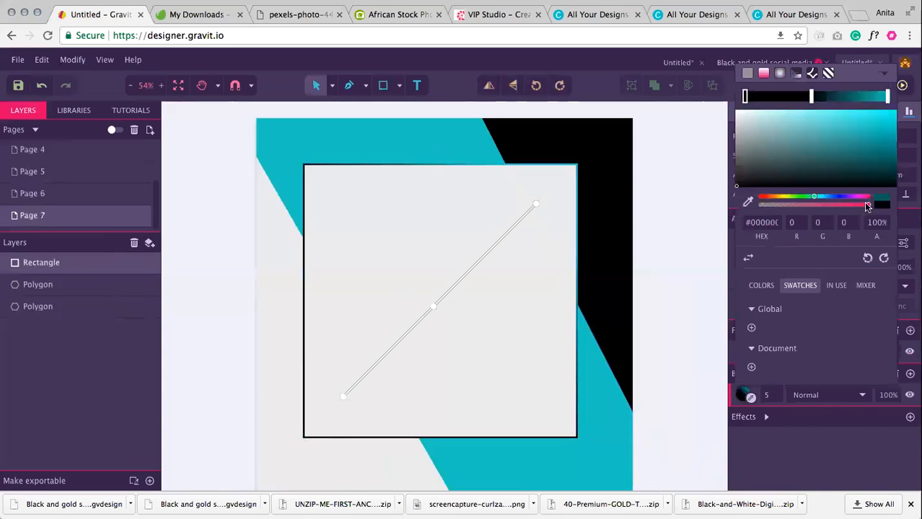
pyautogui.click(885, 97)
pyautogui.click(883, 258)
pyautogui.moveTo(576, 300); pyautogui.dragTo(518, 231)
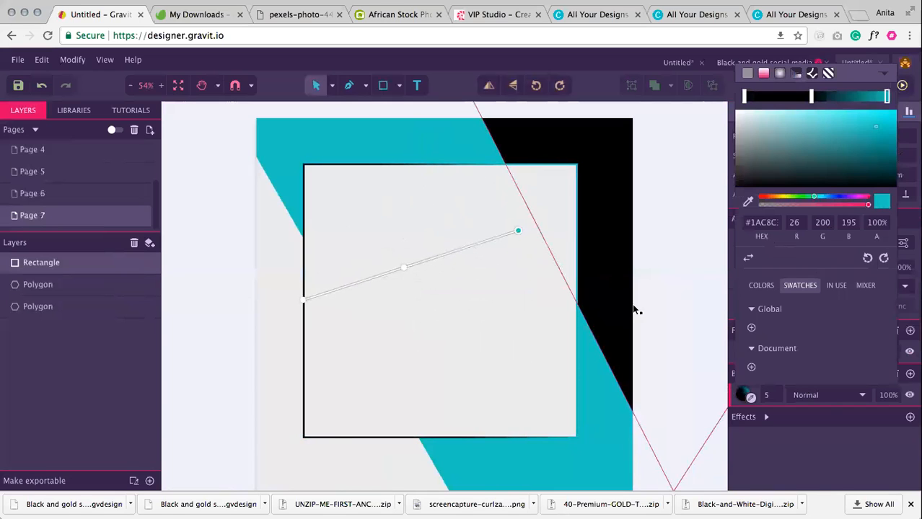
pyautogui.click(639, 476)
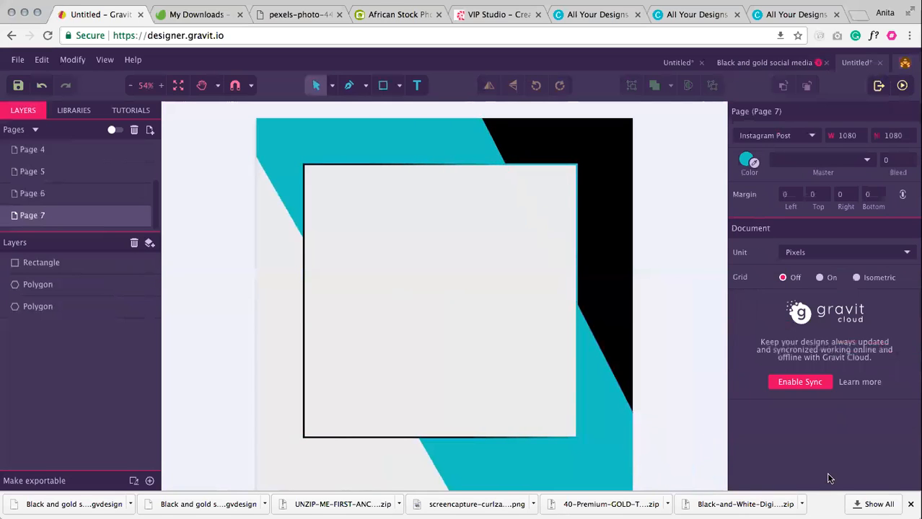
pyautogui.click(270, 438)
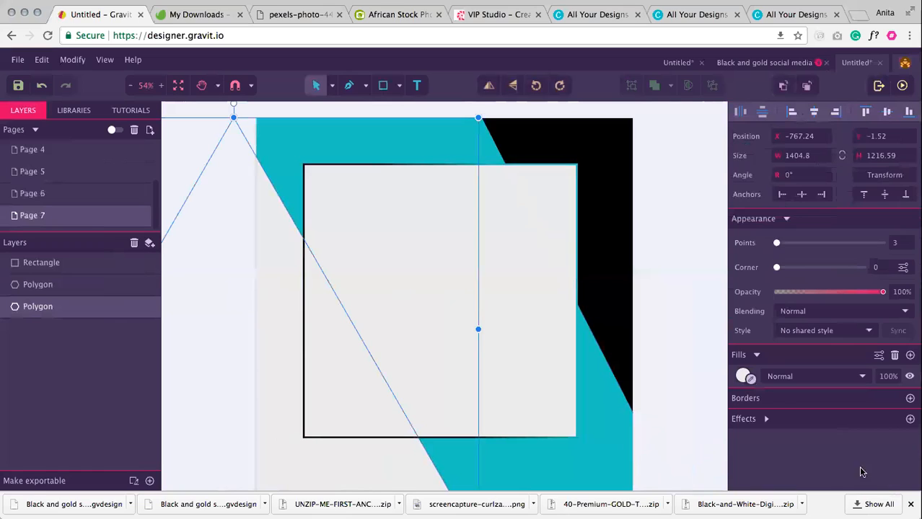